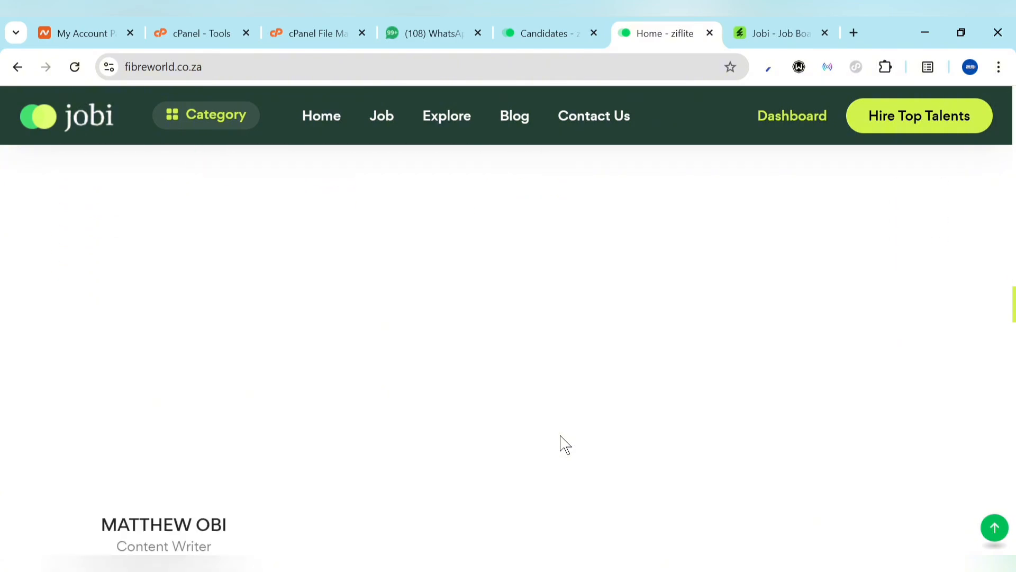
# Scroll through the current Jobi dashboard page
pyautogui.scroll(-15, 565, 445)
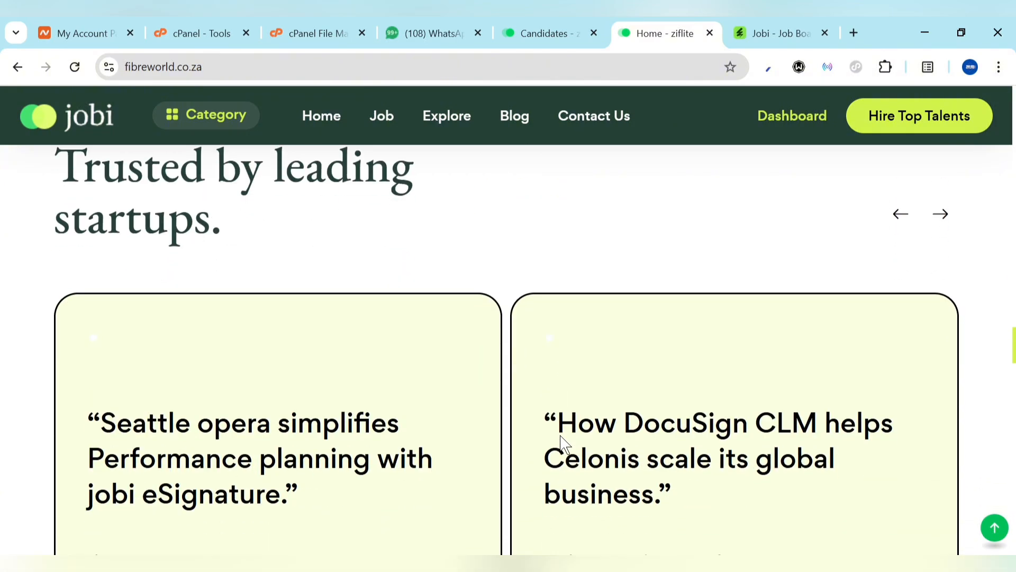
pyautogui.scroll(-6, 565, 445)
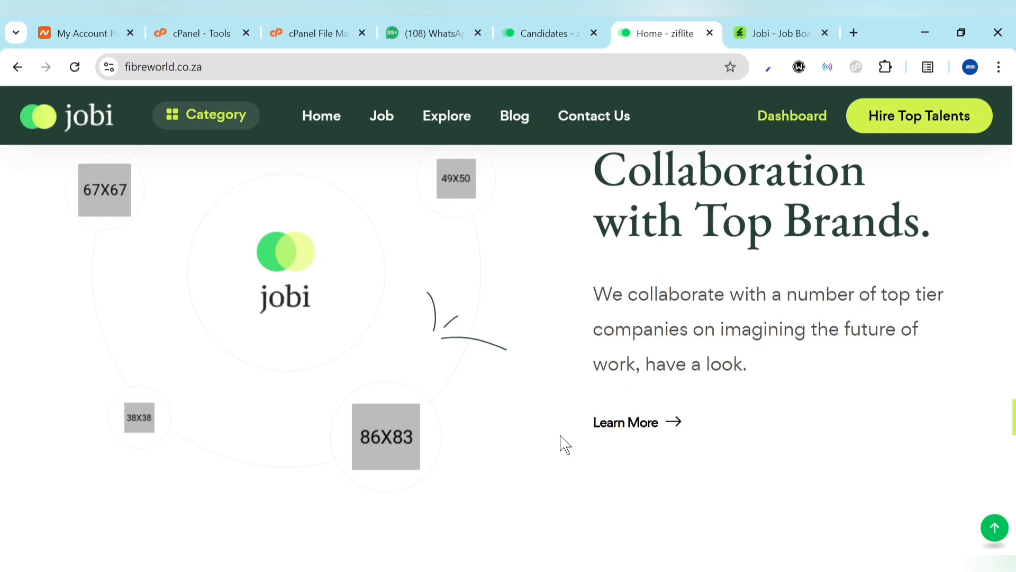
pyautogui.scroll(-7, 564, 443)
pyautogui.scroll(-12, 561, 437)
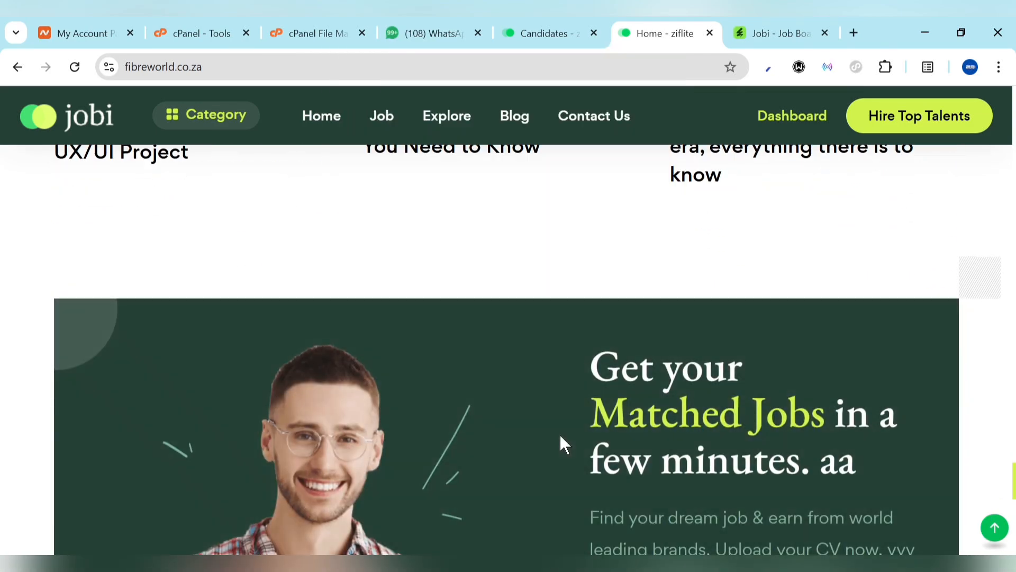
pyautogui.scroll(-6, 561, 436)
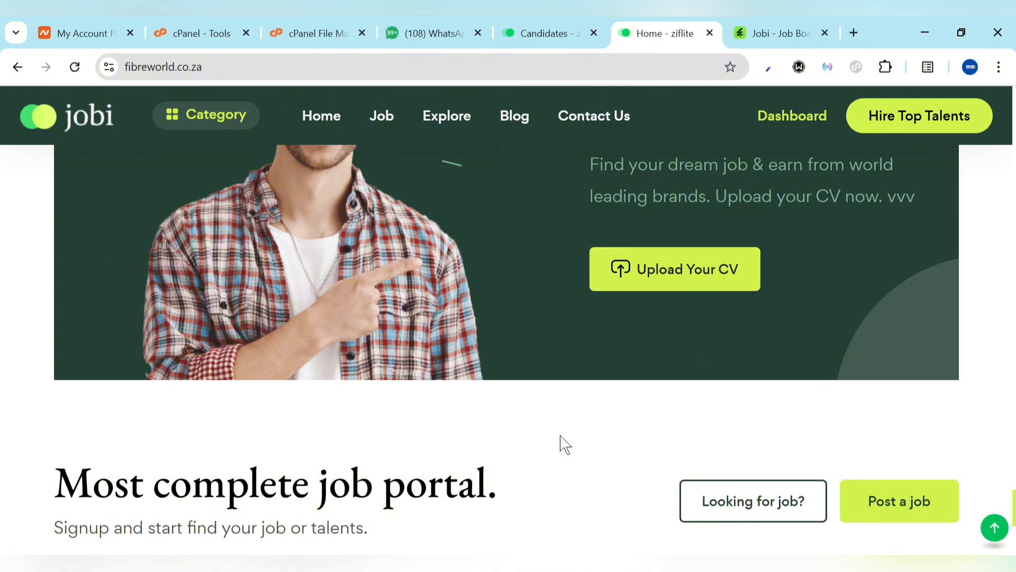
pyautogui.scroll(-5, 564, 444)
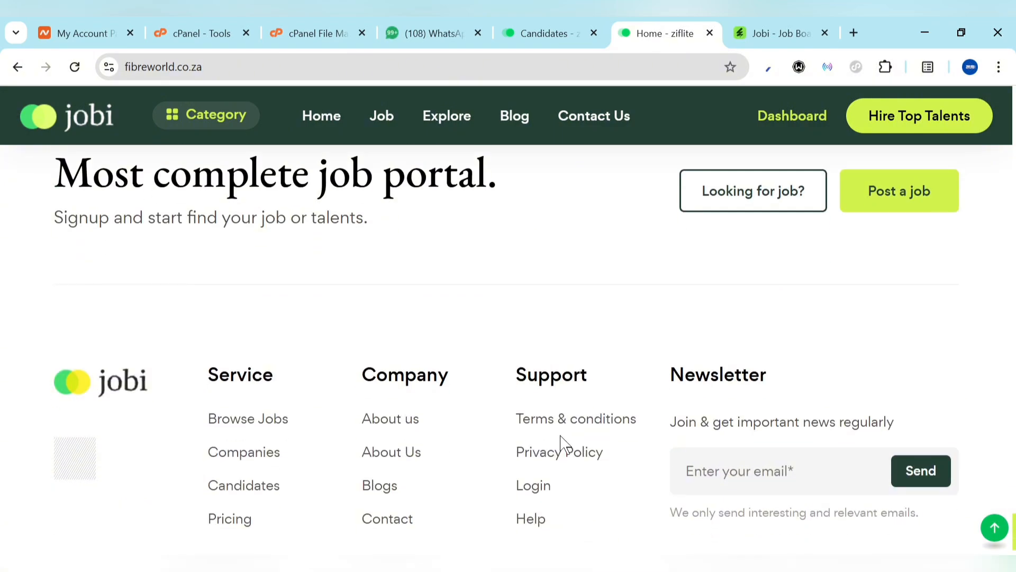
pyautogui.scroll(12, 545, 495)
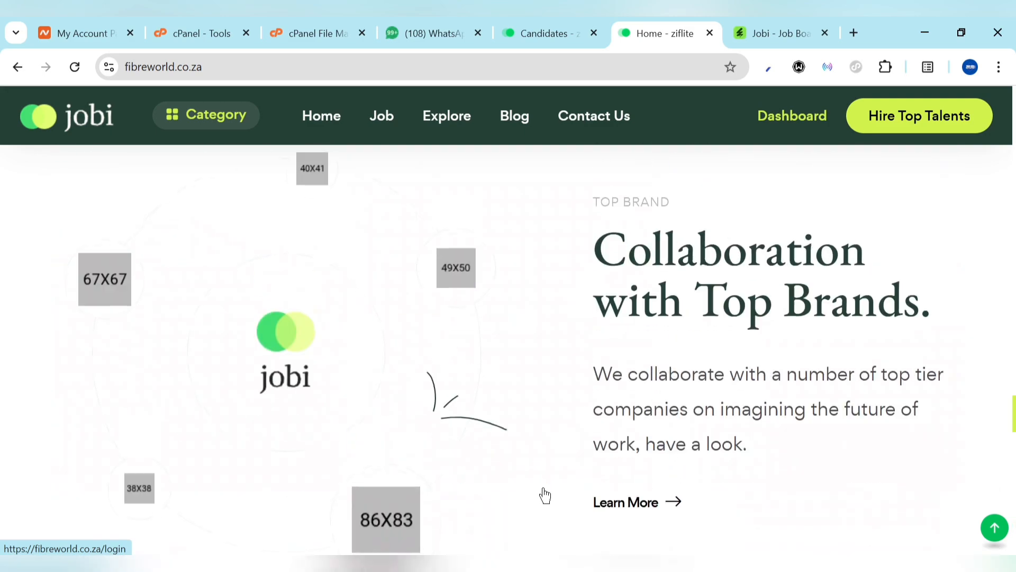
pyautogui.scroll(10, 545, 495)
# Switch to the admin Candidates page and review the dashboard showing 1 applied job and 1 visitor
pyautogui.click(522, 27)
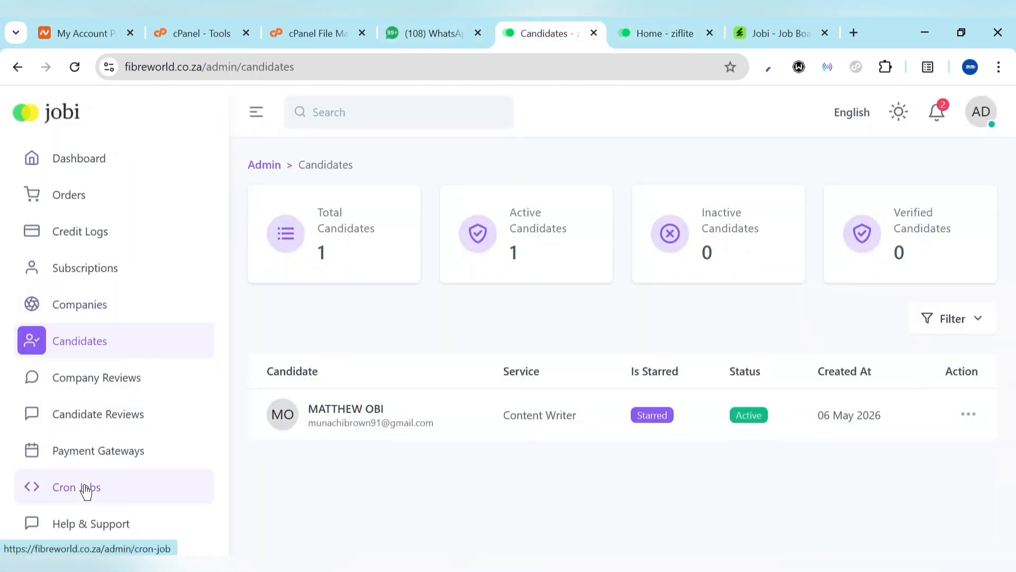
pyautogui.scroll(-1, 85, 490)
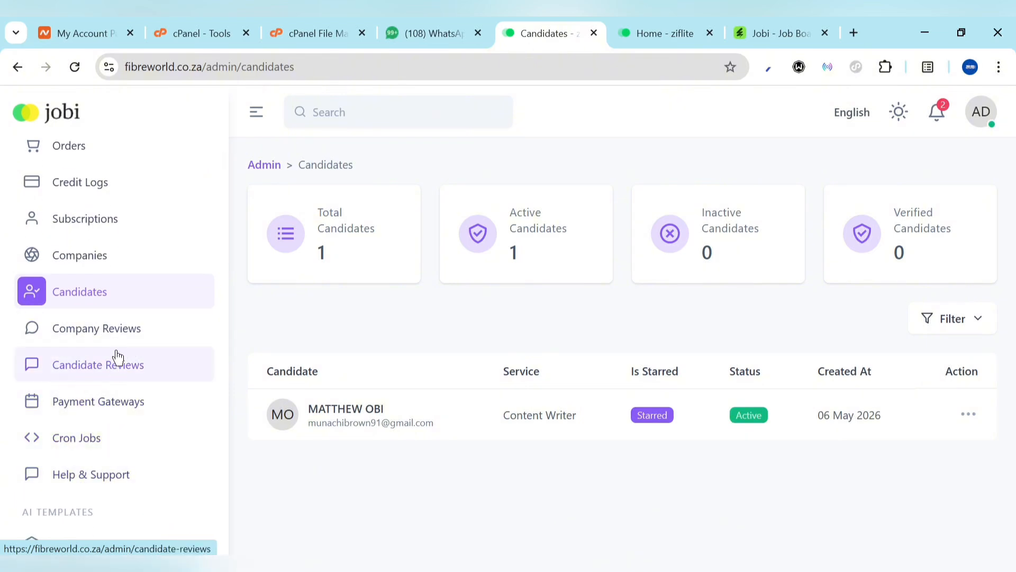
pyautogui.scroll(-6, 85, 328)
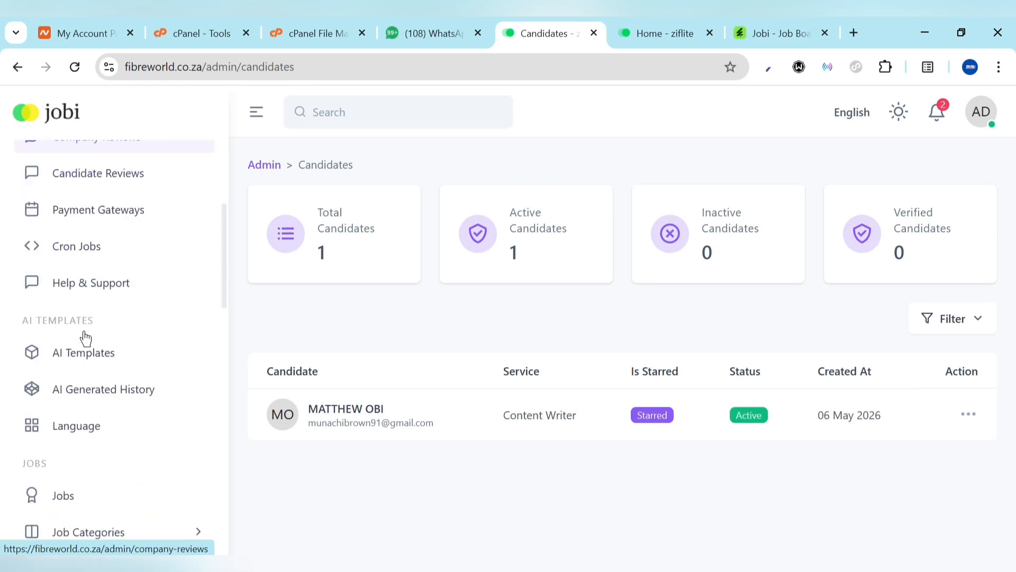
pyautogui.scroll(-4, 85, 339)
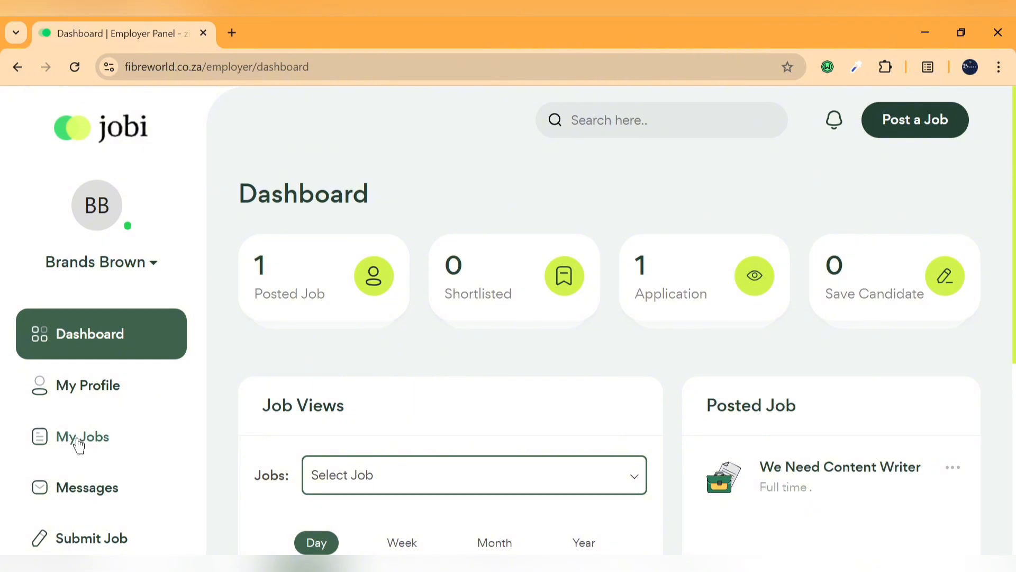
pyautogui.scroll(-4, 80, 443)
pyautogui.scroll(-5, 354, 378)
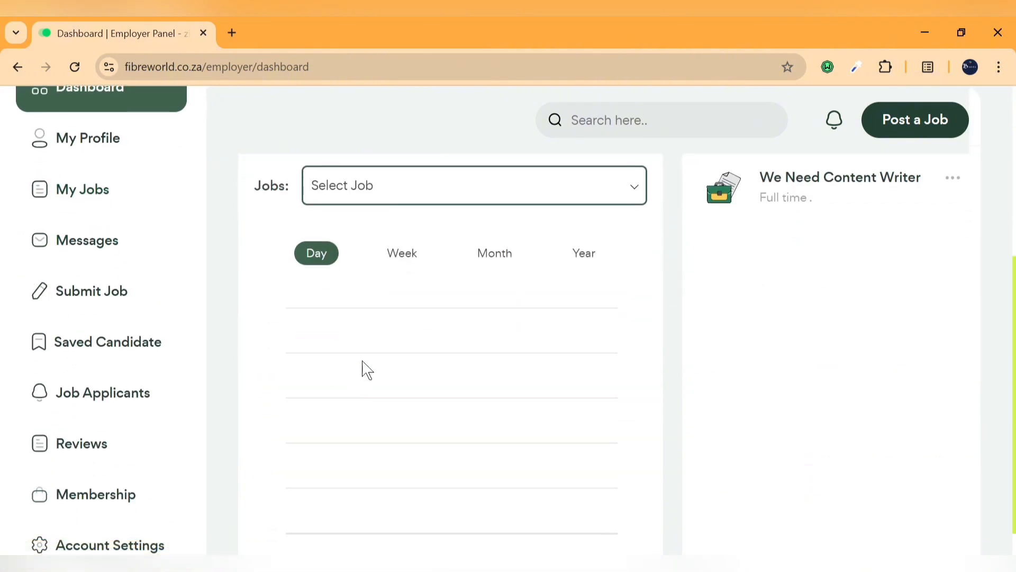
pyautogui.scroll(-3, 95, 454)
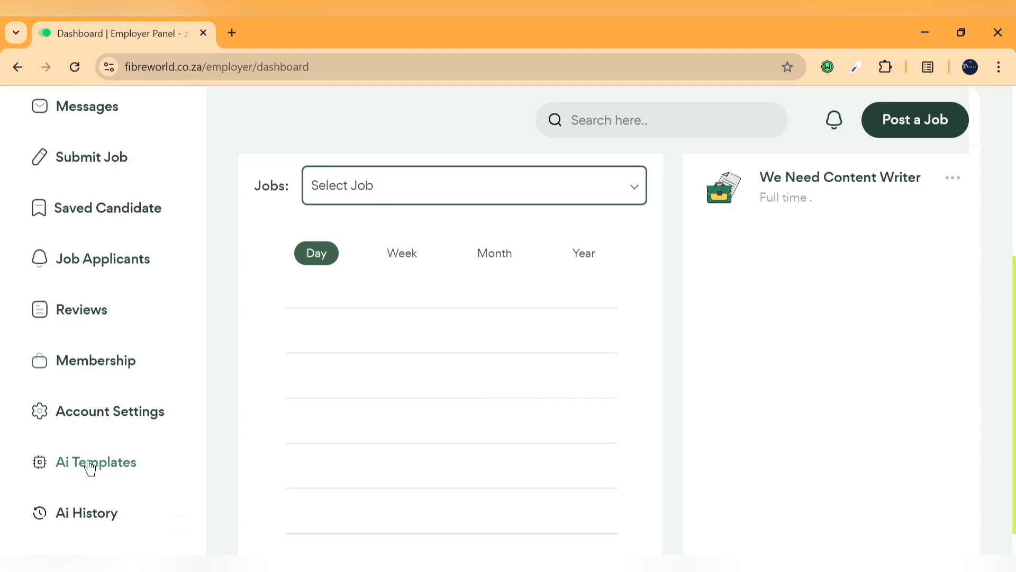
pyautogui.scroll(5, 74, 472)
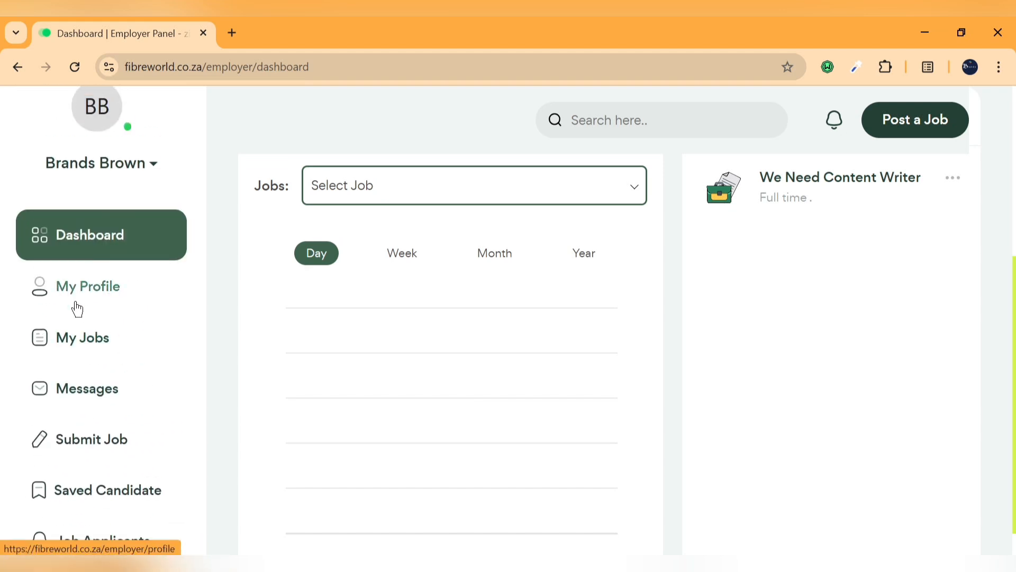
pyautogui.scroll(-2, 87, 421)
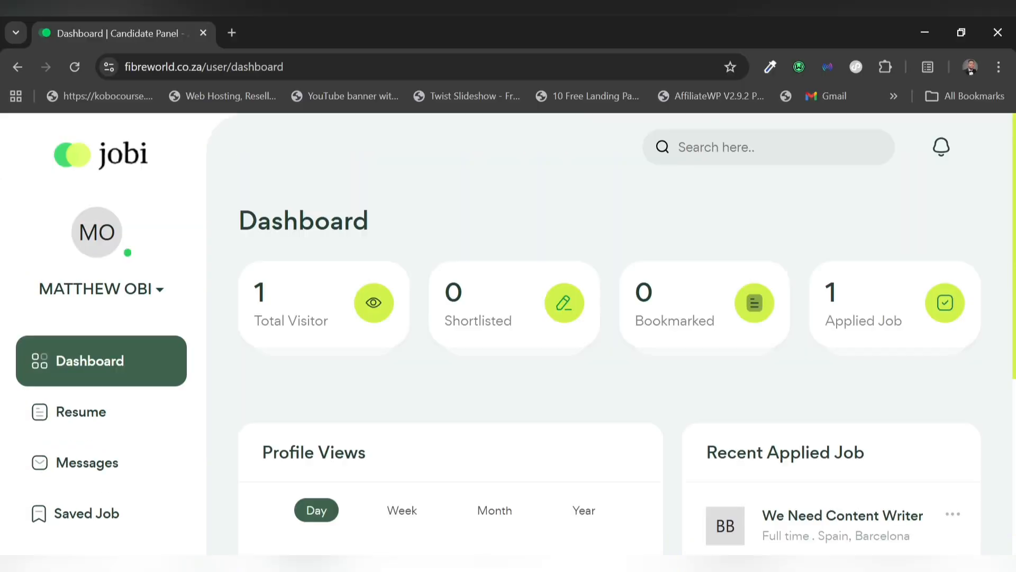
# Browse the candidate's AI Templates cards, then return to the admin Candidates window
pyautogui.scroll(-5, 84, 417)
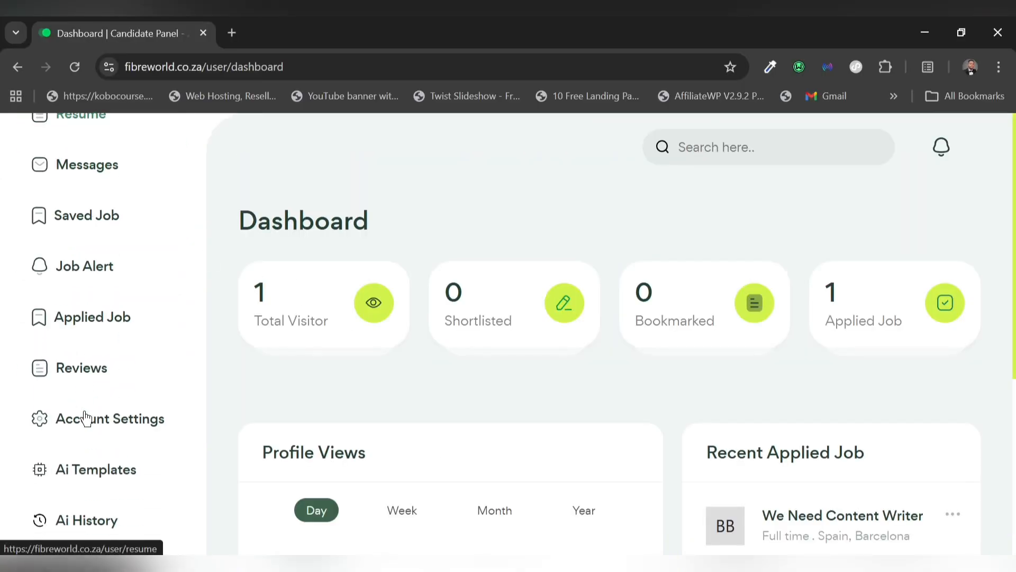
pyautogui.scroll(-4, 84, 418)
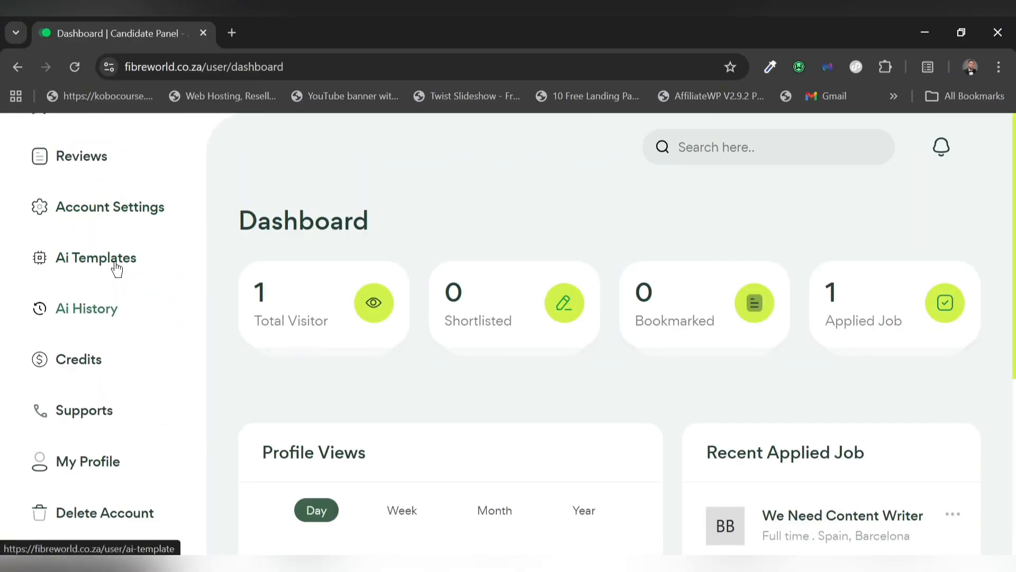
pyautogui.click(75, 261)
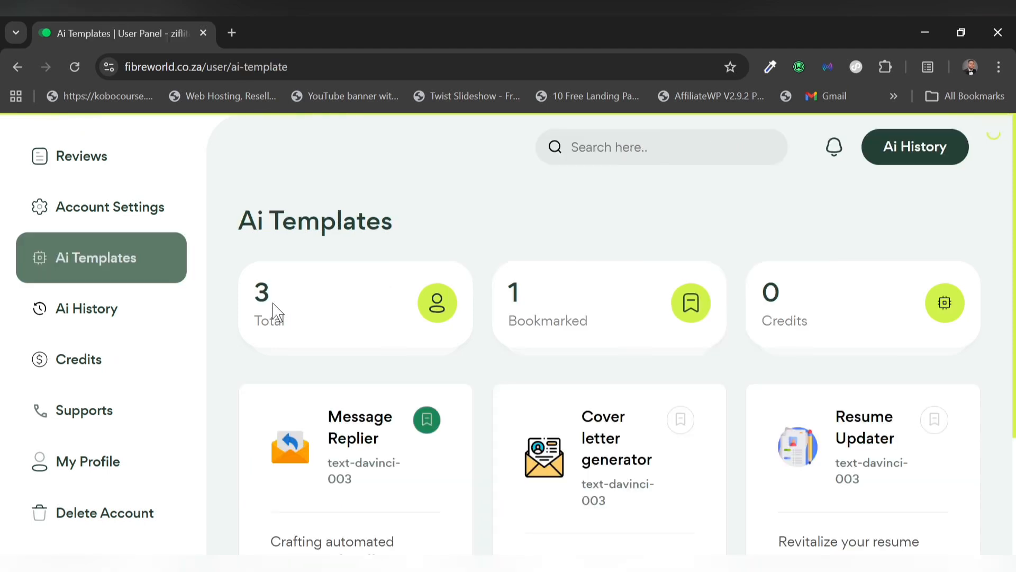
pyautogui.scroll(-2, 661, 442)
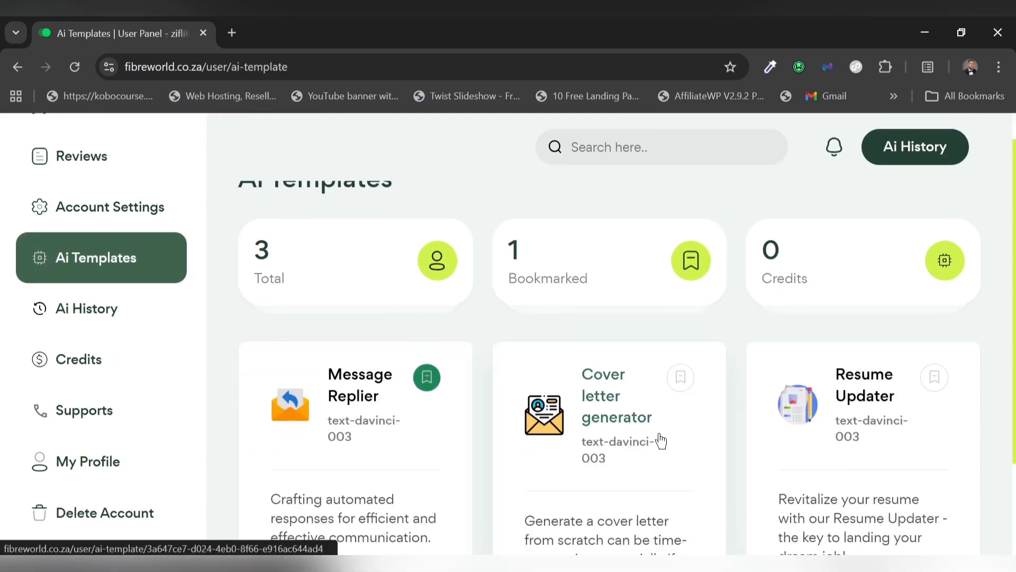
pyautogui.scroll(-2, 672, 415)
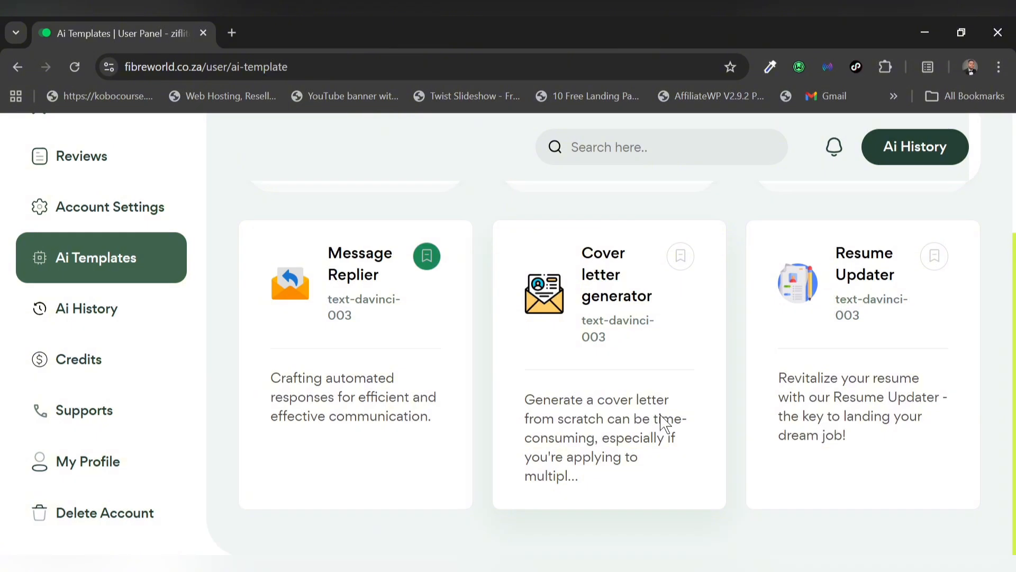
pyautogui.scroll(8, 87, 386)
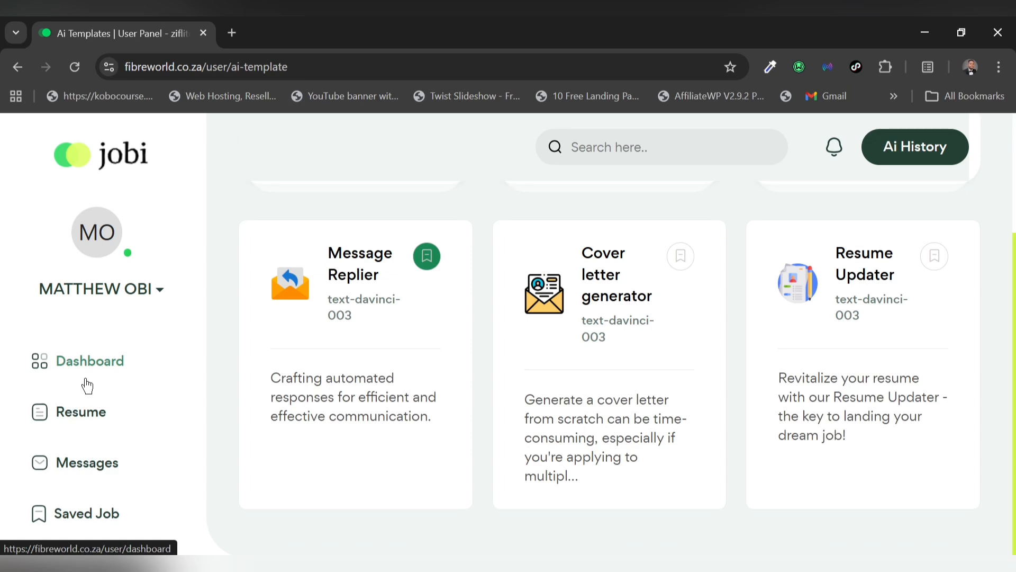
pyautogui.scroll(3, 411, 395)
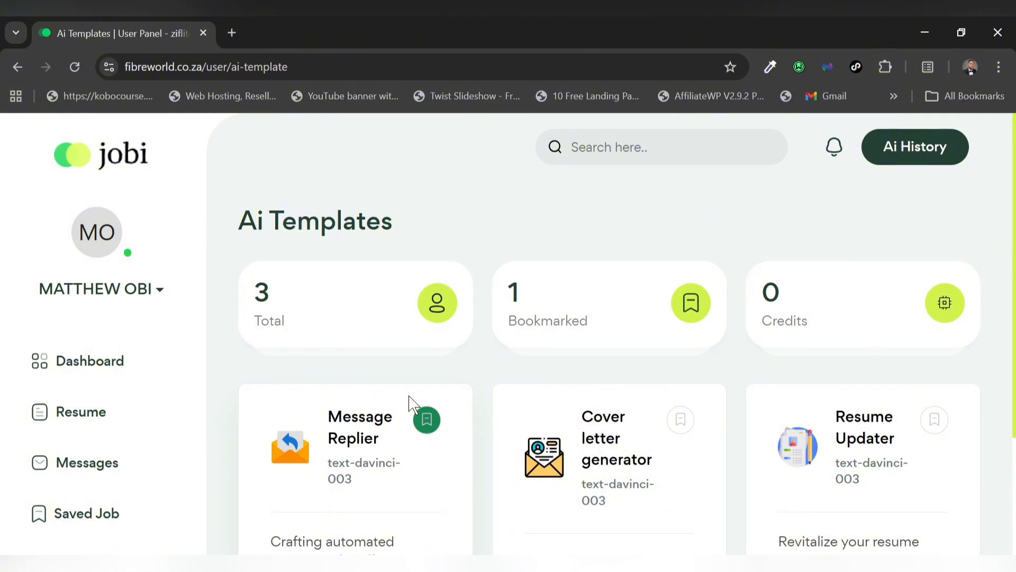
pyautogui.click(572, 568)
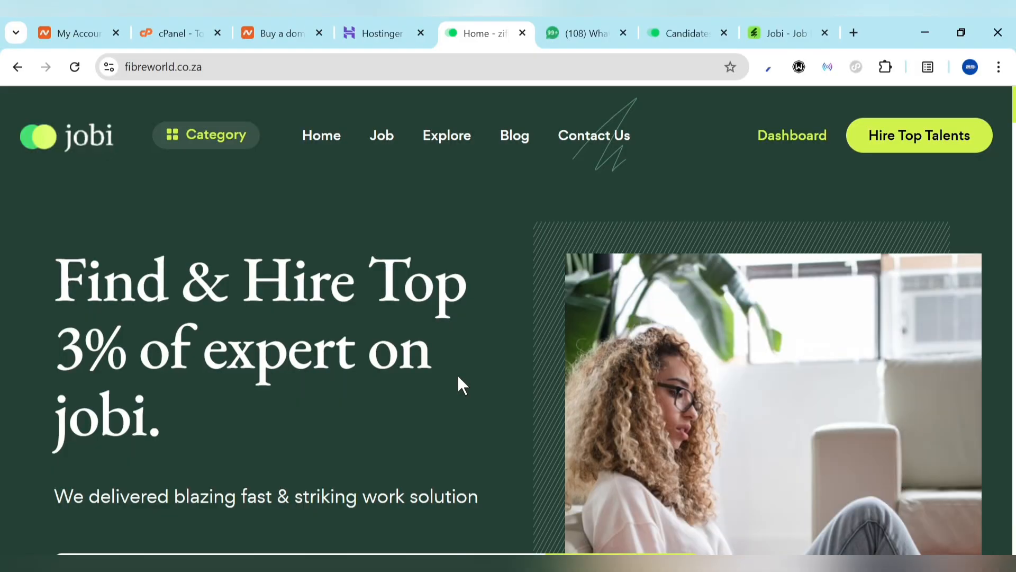
# Look over Hostinger's homepage, then switch to Namecheap's 'Make more online, for less' homepage
pyautogui.click(393, 21)
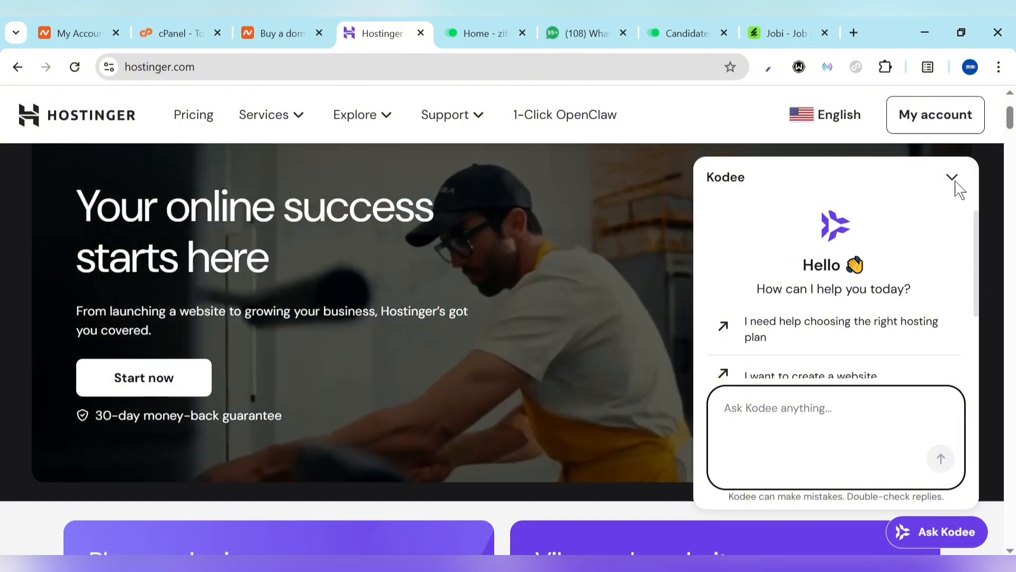
pyautogui.click(721, 237)
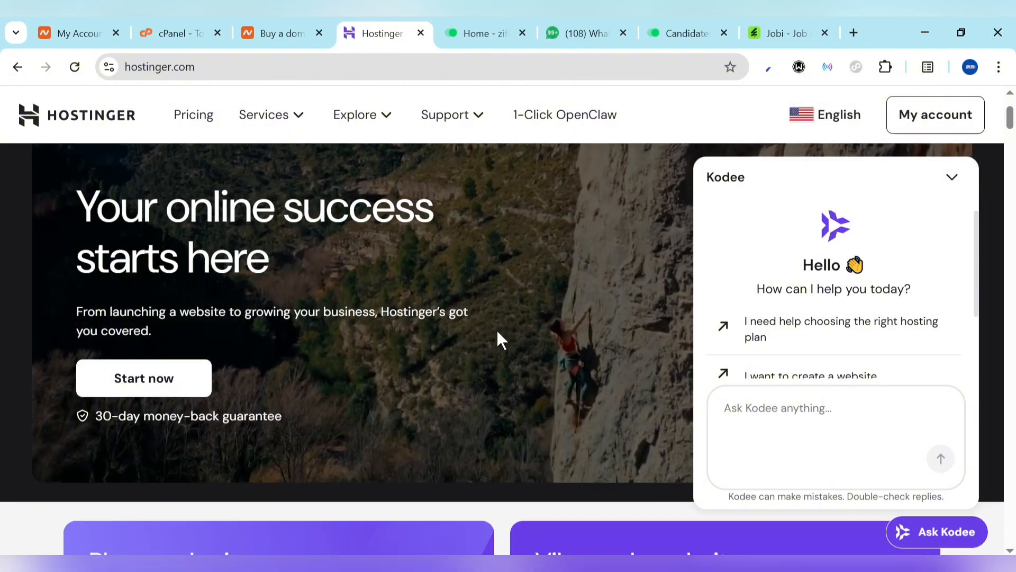
pyautogui.scroll(3, 497, 328)
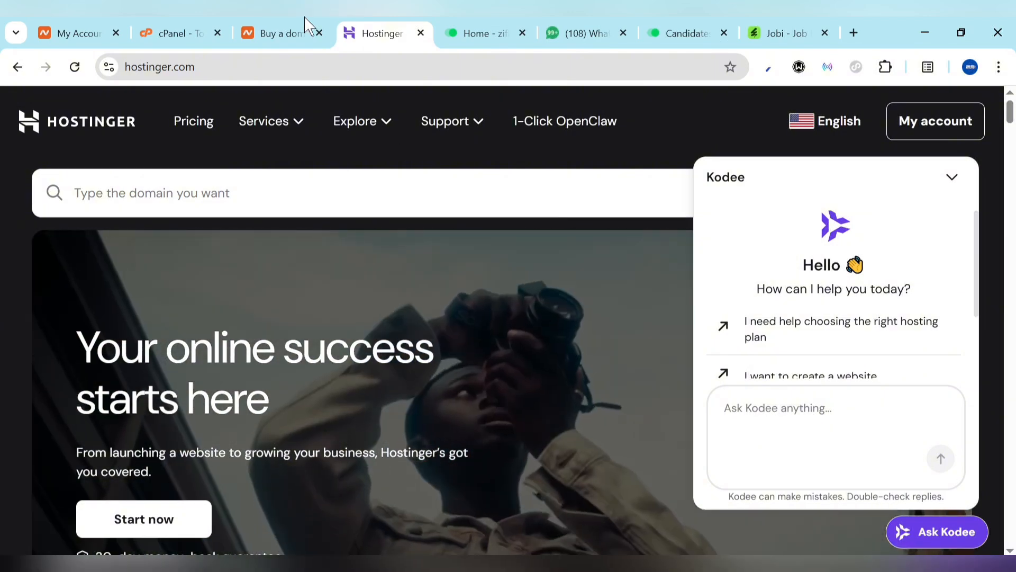
pyautogui.click(303, 26)
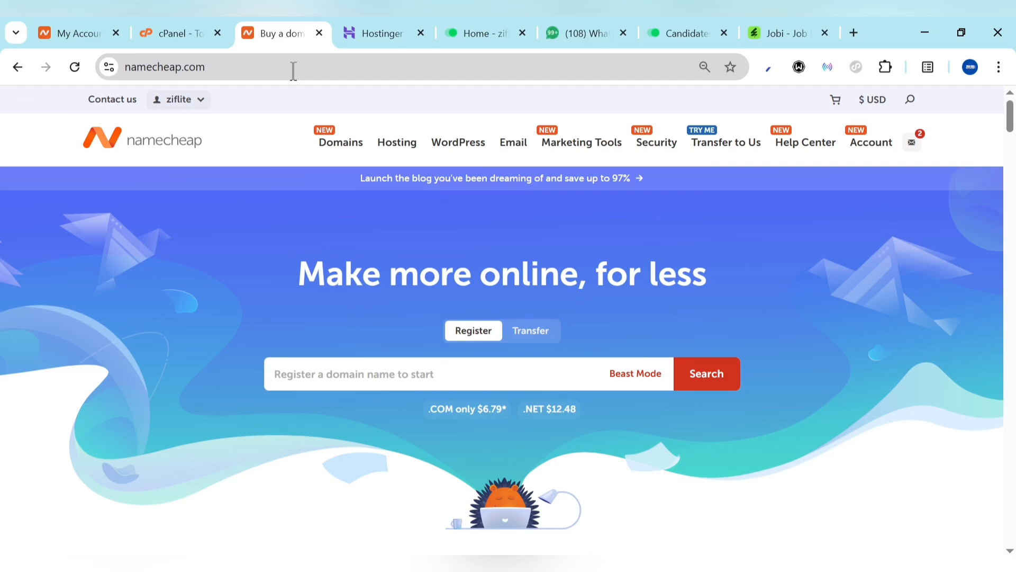
# Switch to the Namecheap hosting cPanel Tools page
pyautogui.click(144, 25)
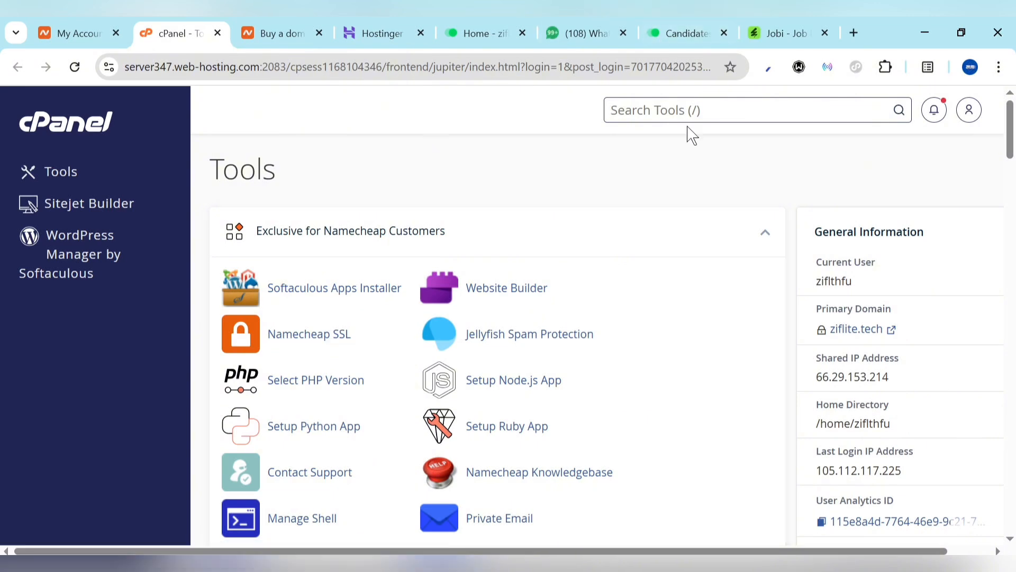
# Search cPanel tools for 'fil' and launch File Manager
pyautogui.write('fil')
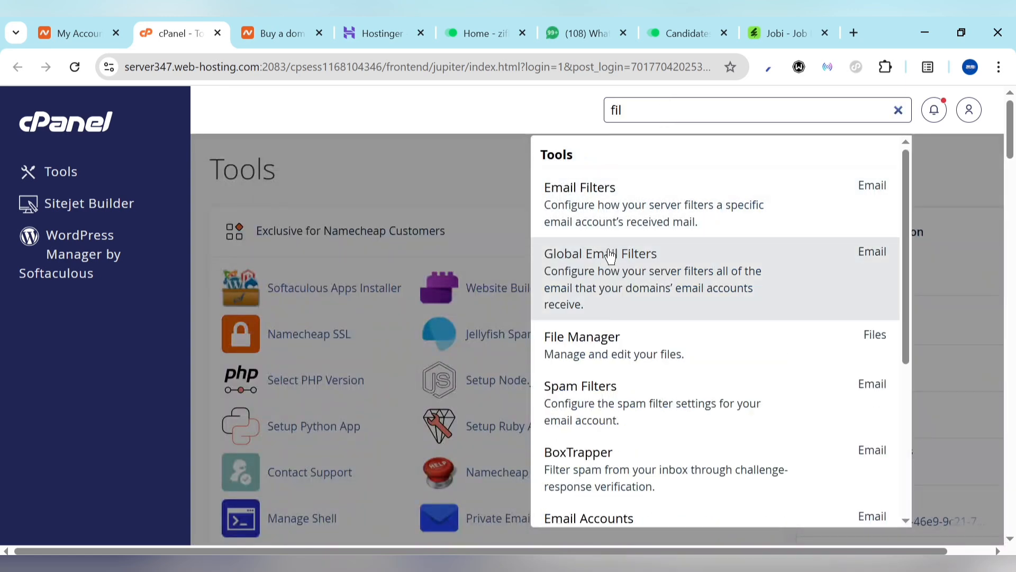
pyautogui.click(600, 352)
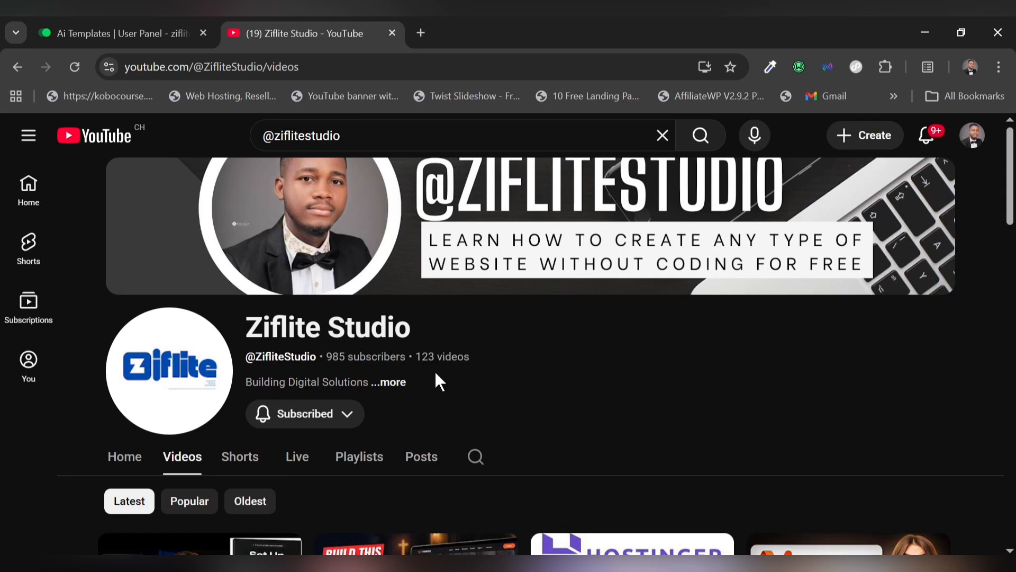
# Scroll through the Ziflite Studio YouTube Videos grid
pyautogui.scroll(-2, 434, 370)
pyautogui.scroll(-4, 375, 418)
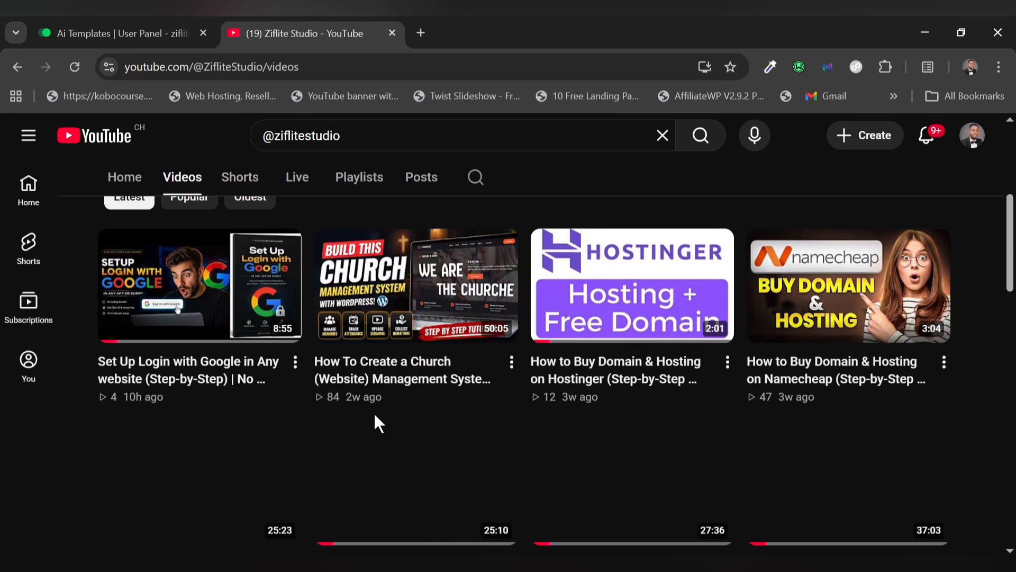
pyautogui.scroll(-1, 374, 411)
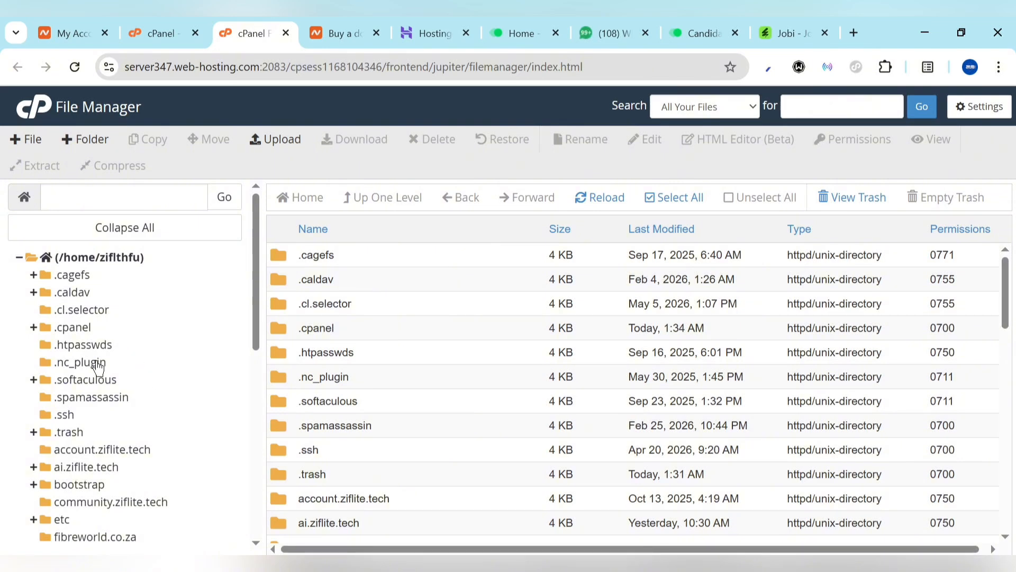
# Find public_html in the folder tree and list its wp-admin, wp-content and other WordPress files
pyautogui.scroll(-4, 111, 468)
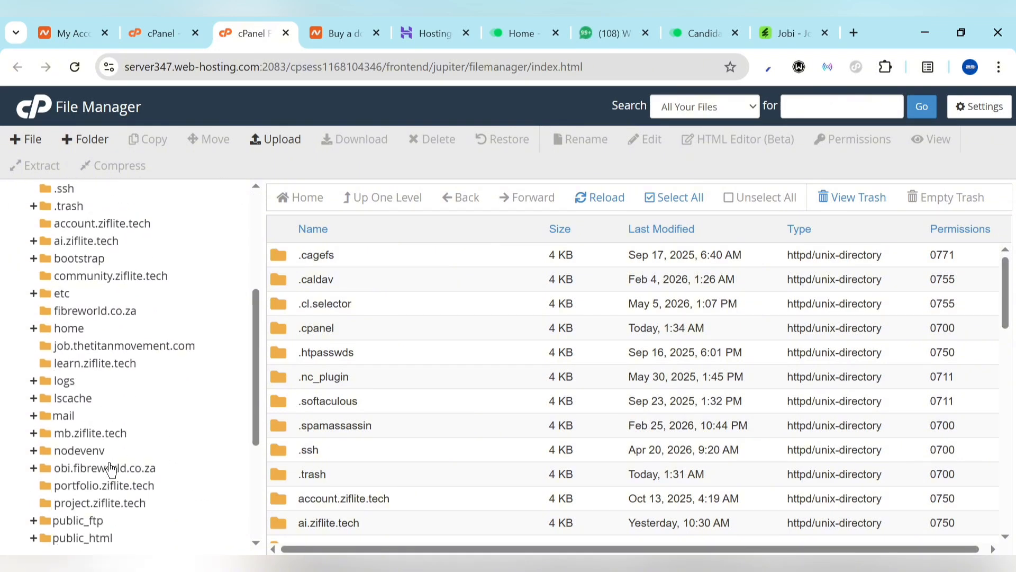
pyautogui.scroll(-5, 111, 468)
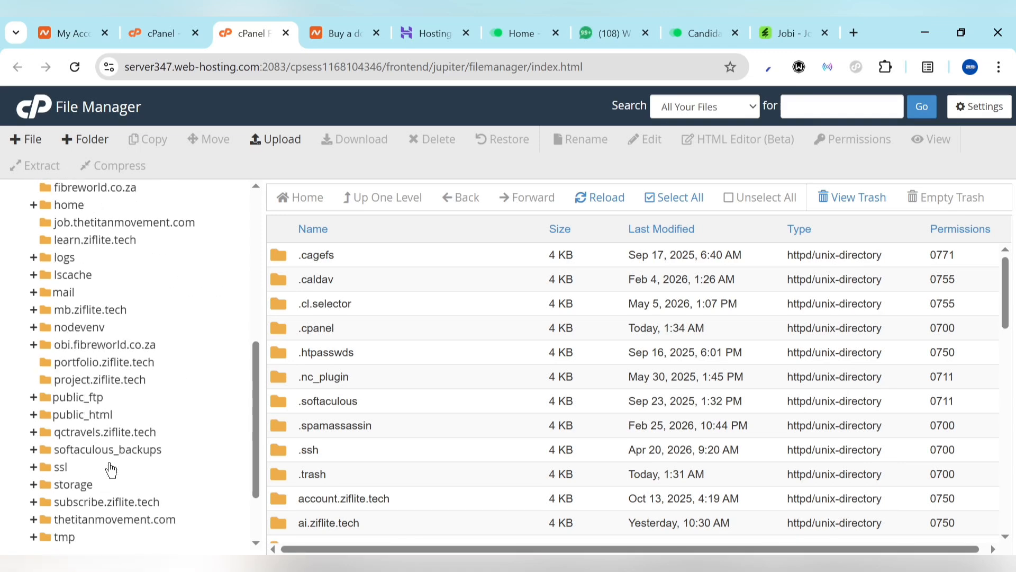
pyautogui.scroll(10, 129, 335)
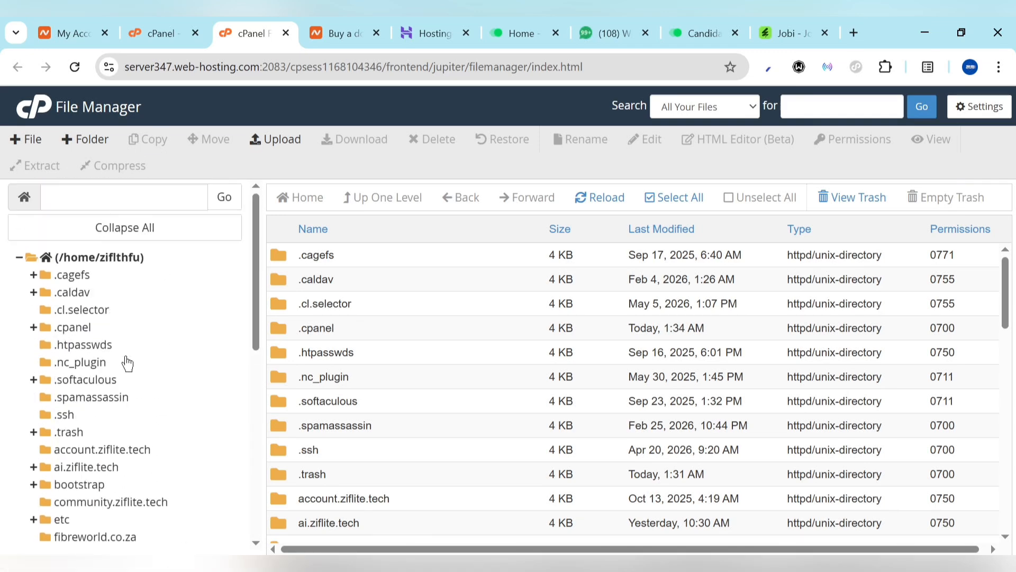
pyautogui.scroll(-4, 64, 439)
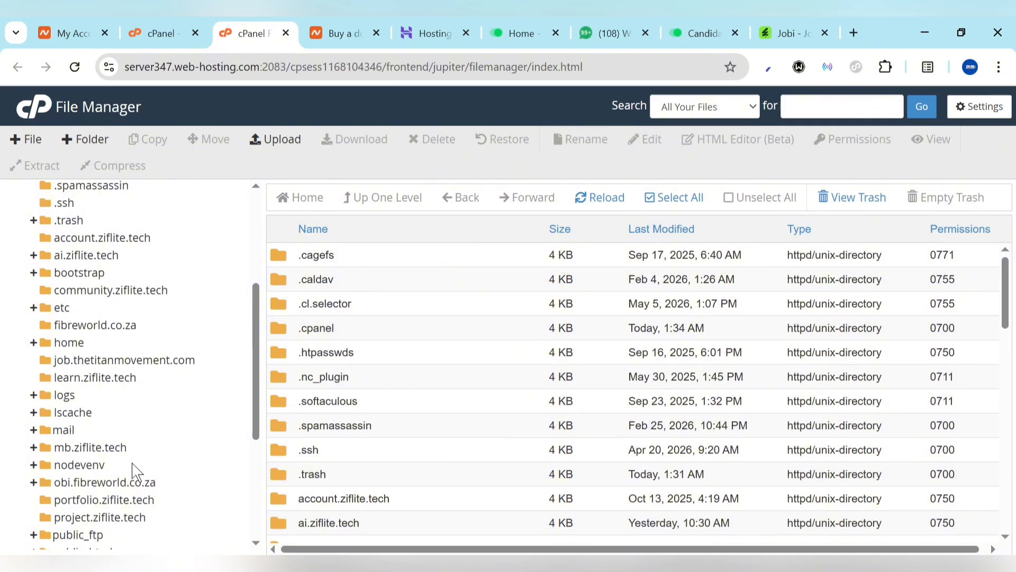
pyautogui.scroll(-3, 143, 424)
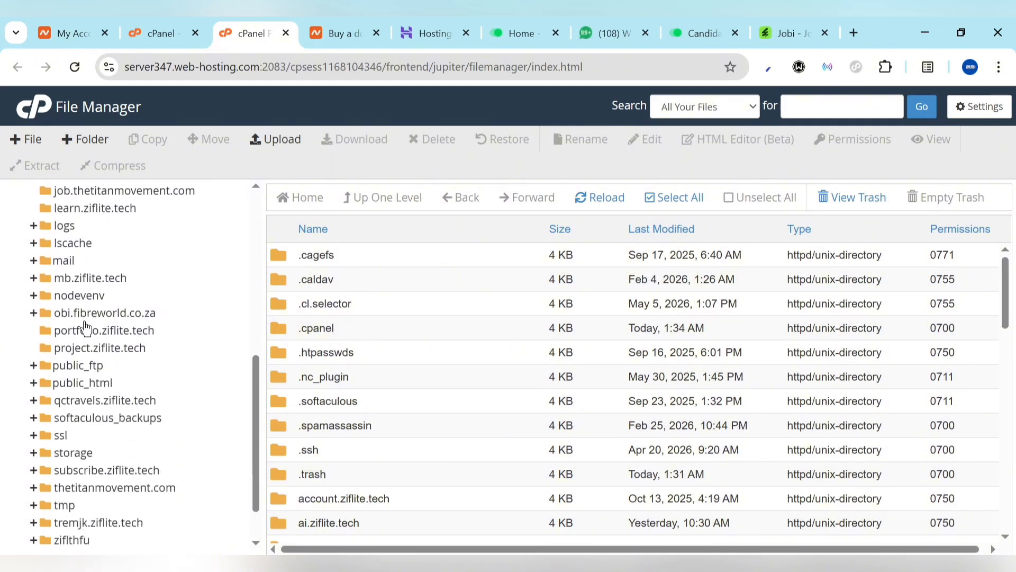
pyautogui.click(81, 387)
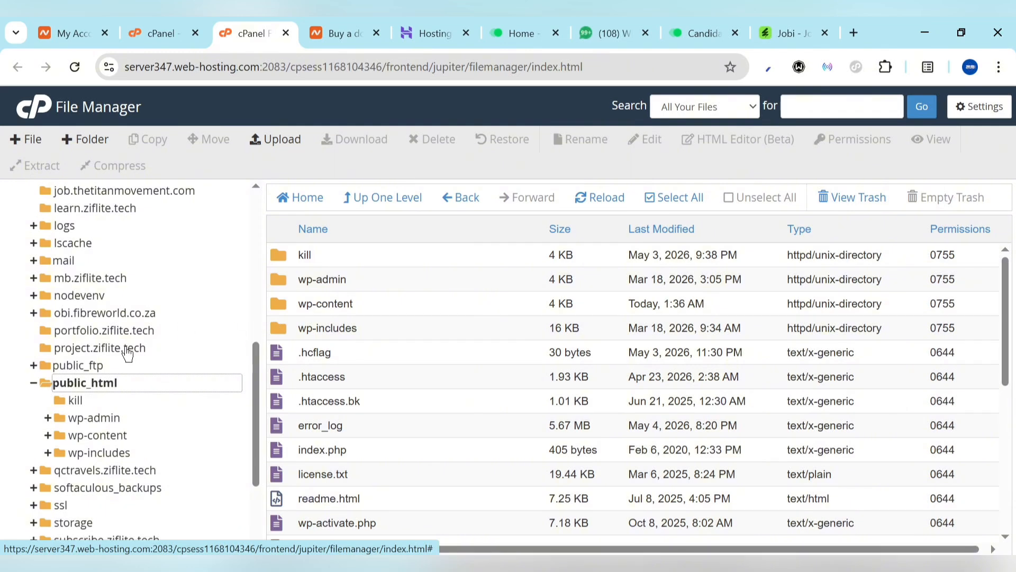
pyautogui.scroll(5, 127, 352)
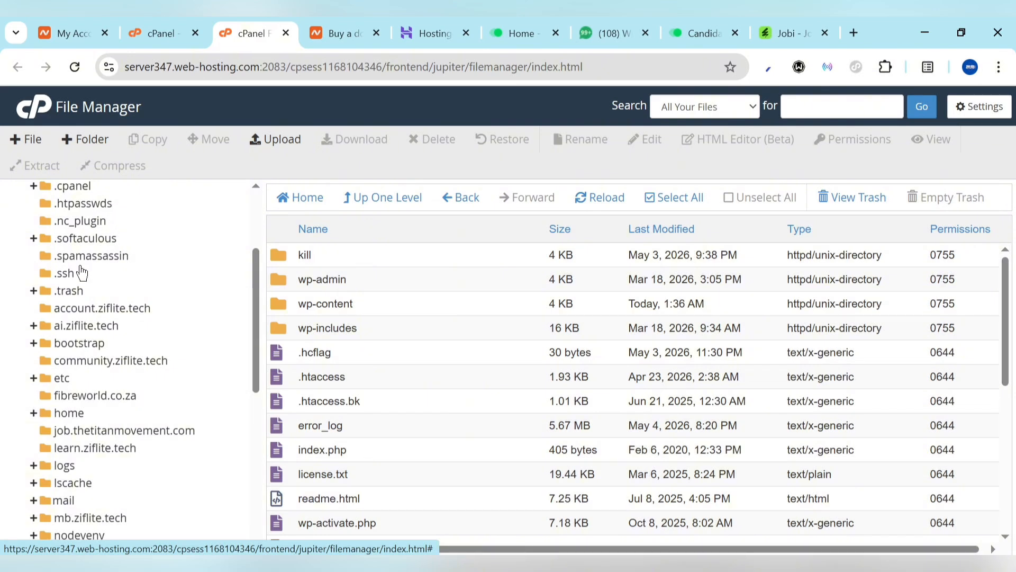
# Open the fibreworld.co.za folder and check its 84.17 MB jobi.zip archive
pyautogui.click(74, 395)
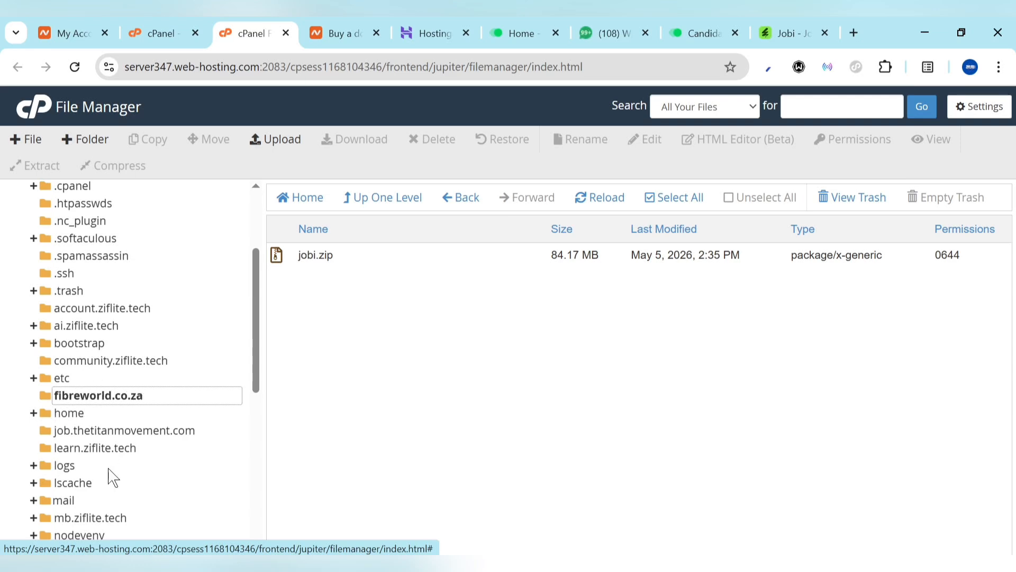
pyautogui.scroll(-5, 117, 471)
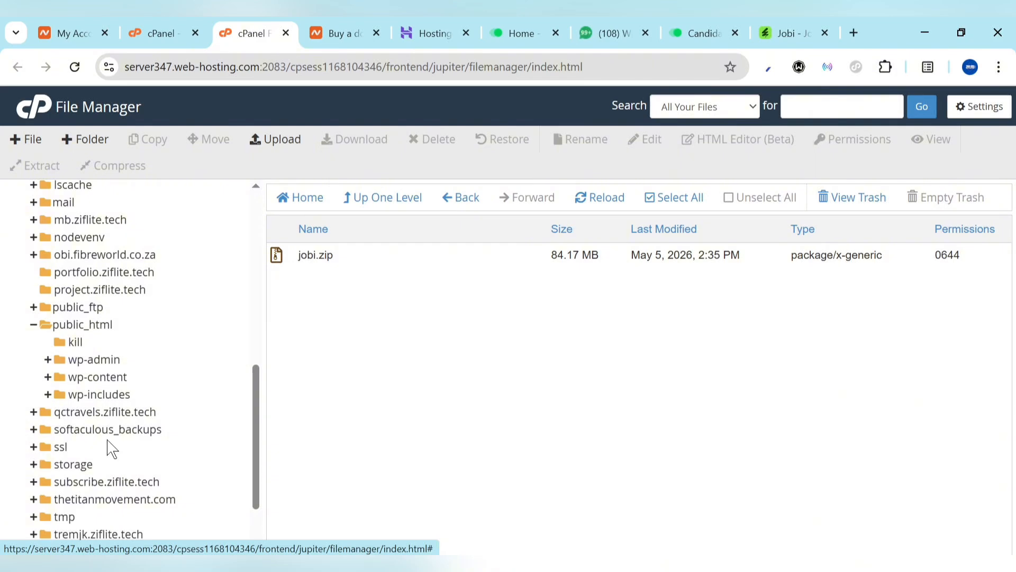
pyautogui.scroll(-1, 109, 445)
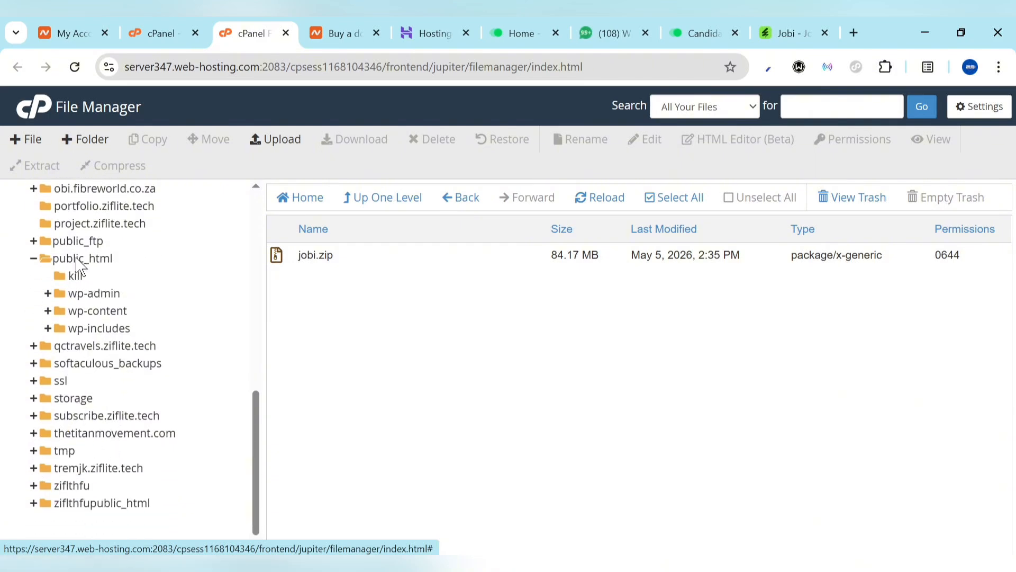
pyautogui.scroll(5, 222, 317)
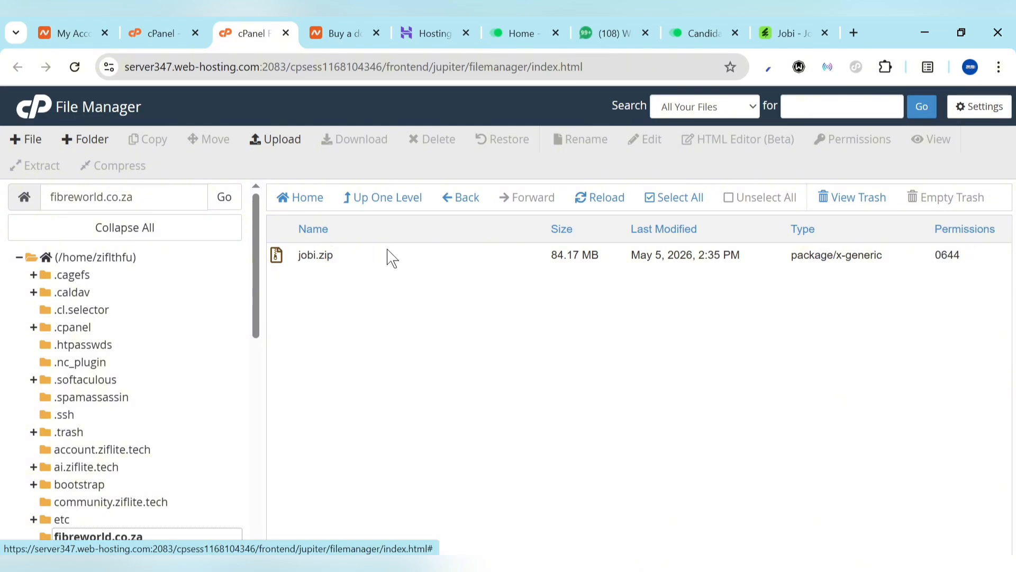
# Start an upload into fibreworld.co.za, then cancel it without choosing a file
pyautogui.click(282, 138)
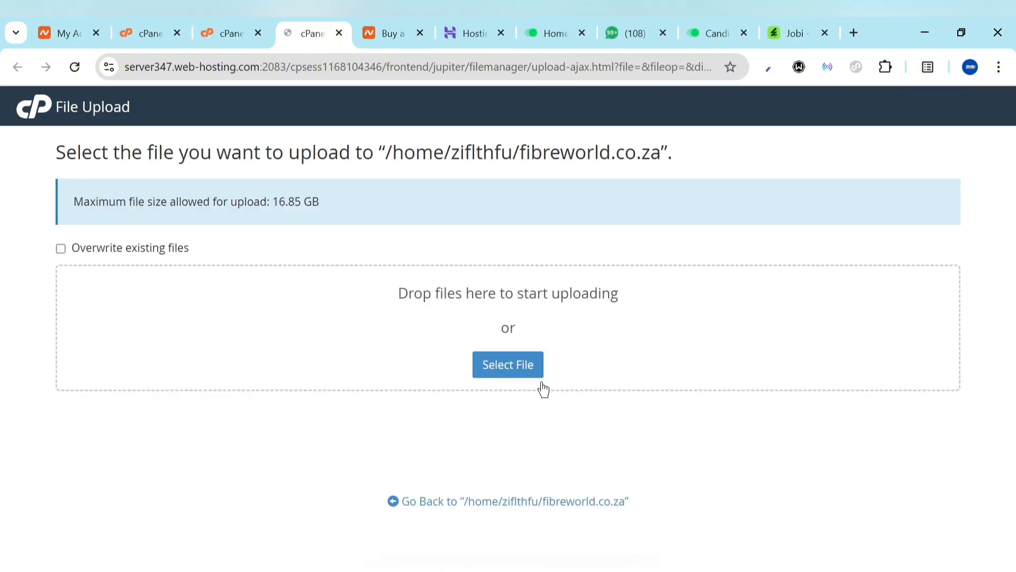
pyautogui.click(498, 365)
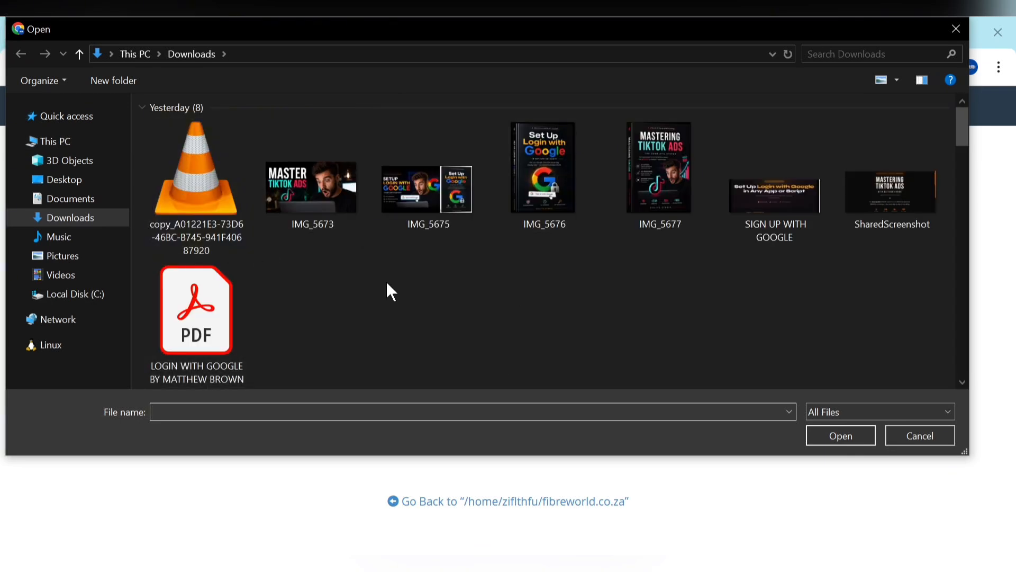
pyautogui.click(956, 29)
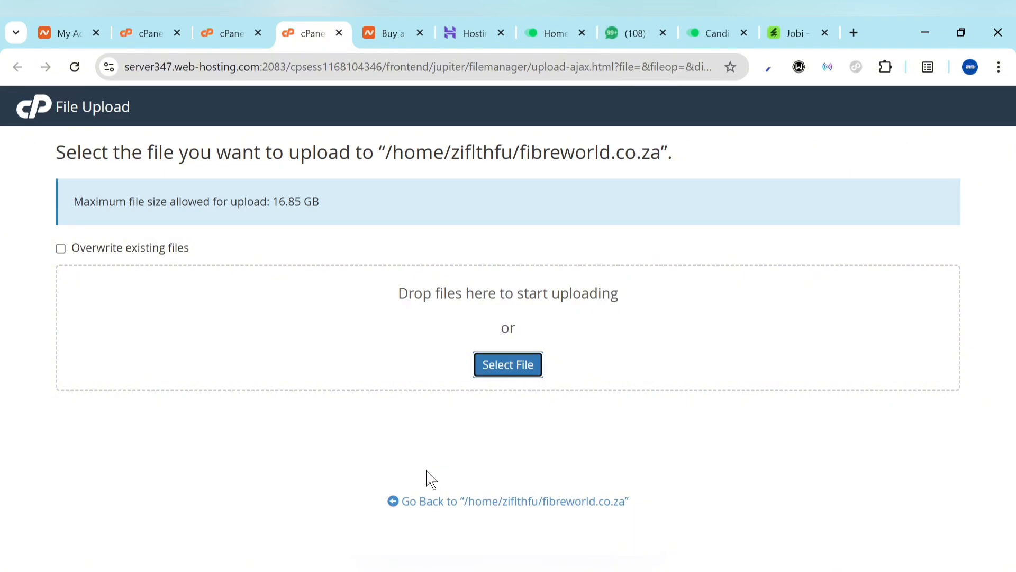
pyautogui.click(478, 503)
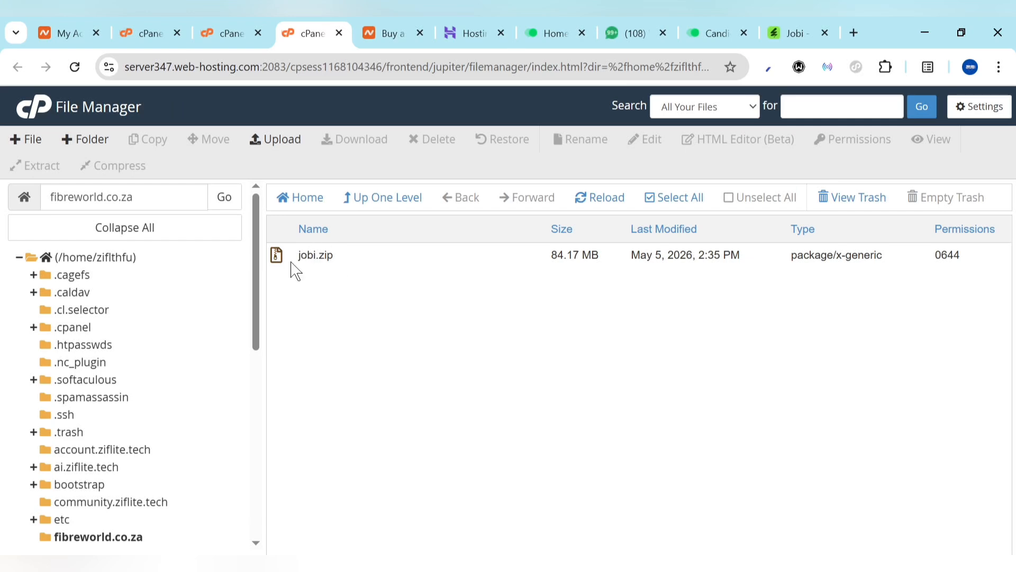
# Extract jobi.zip into /fibreworld.co.za, creating a jobi folder
pyautogui.rightClick(273, 254)
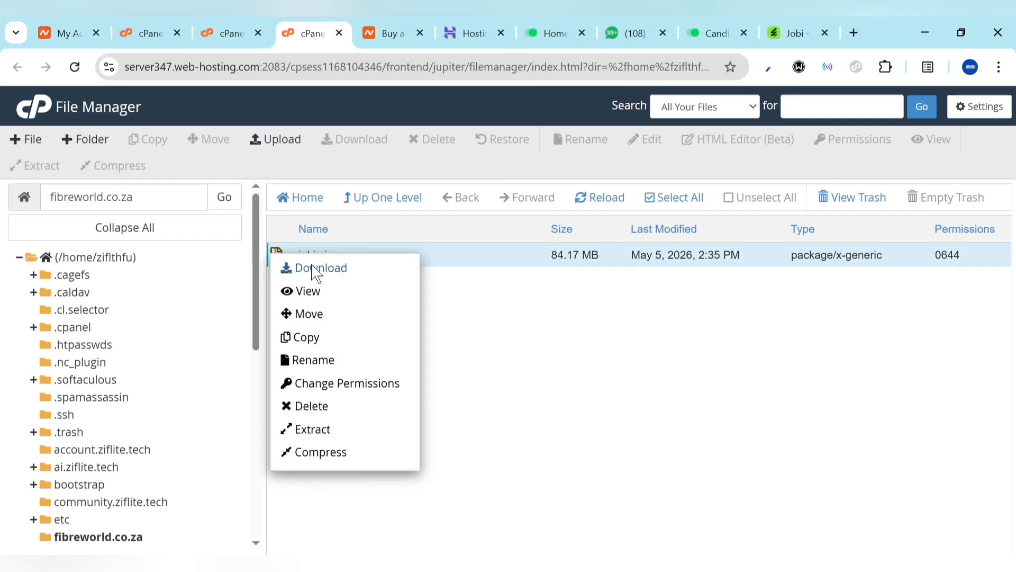
pyautogui.click(304, 431)
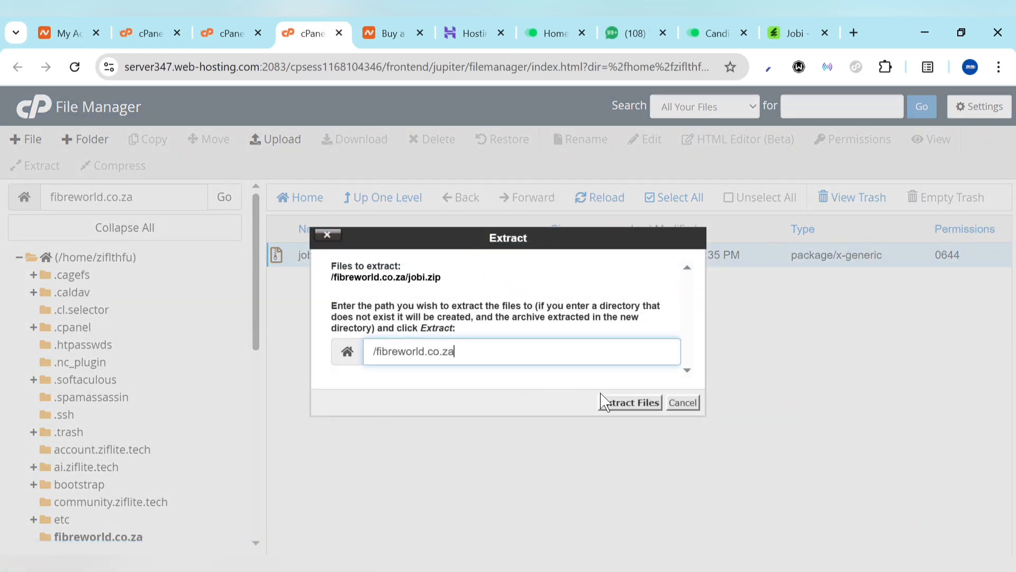
pyautogui.click(630, 404)
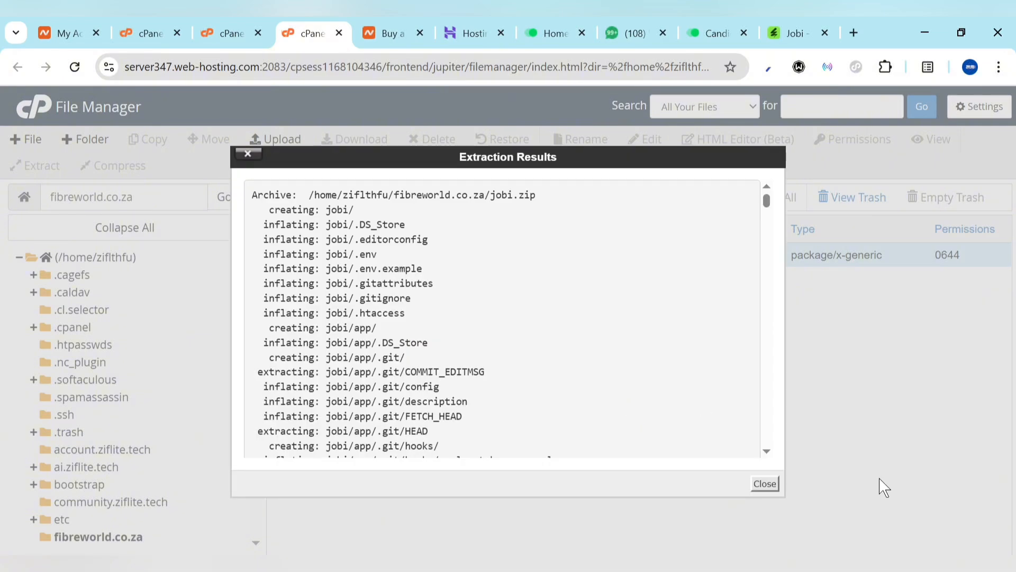
# Move all contents of the jobi folder into /fibreworld.co.za/ and go back up to it
pyautogui.click(766, 484)
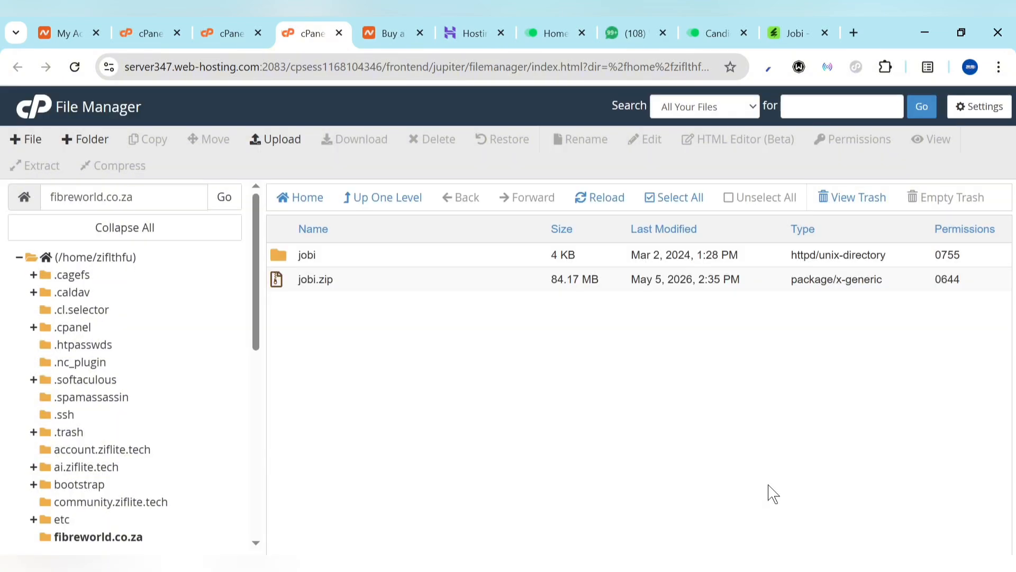
pyautogui.doubleClick(290, 259)
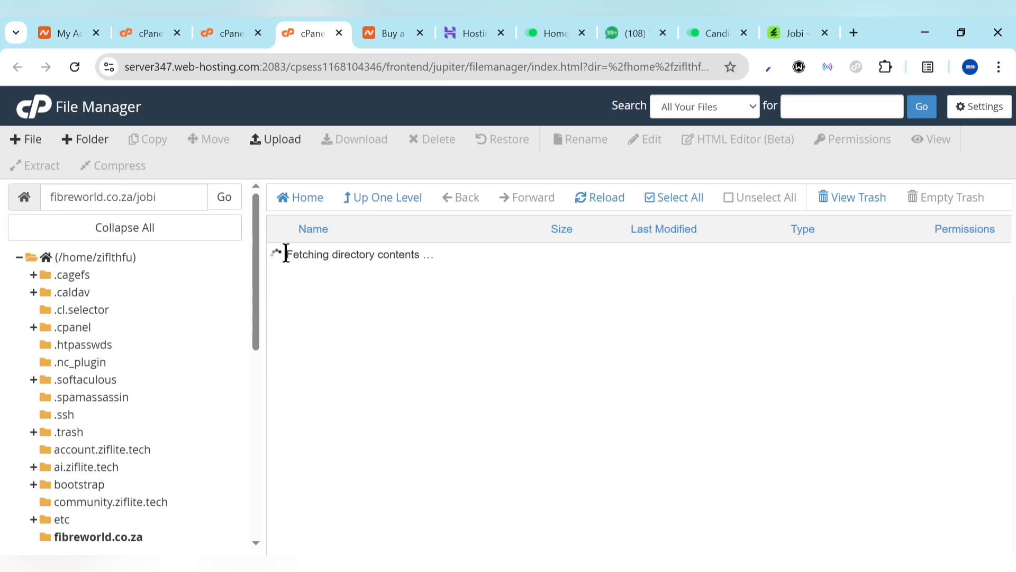
pyautogui.click(687, 201)
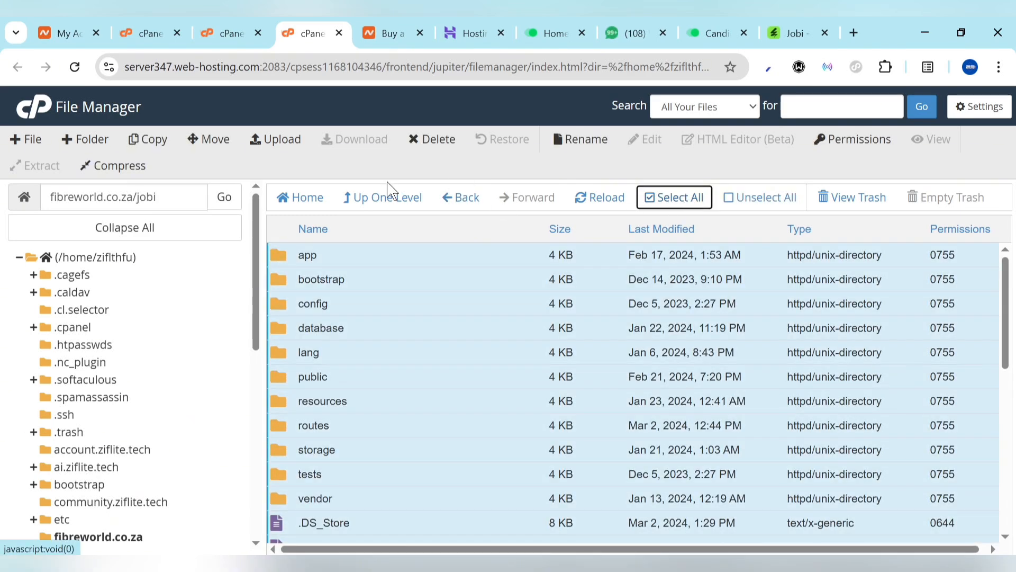
pyautogui.click(196, 142)
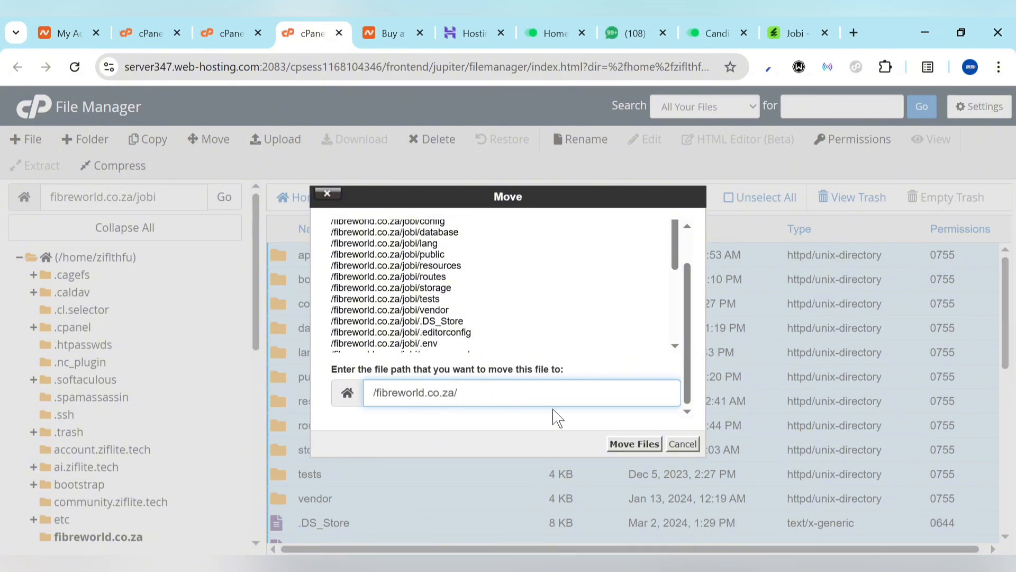
pyautogui.click(634, 444)
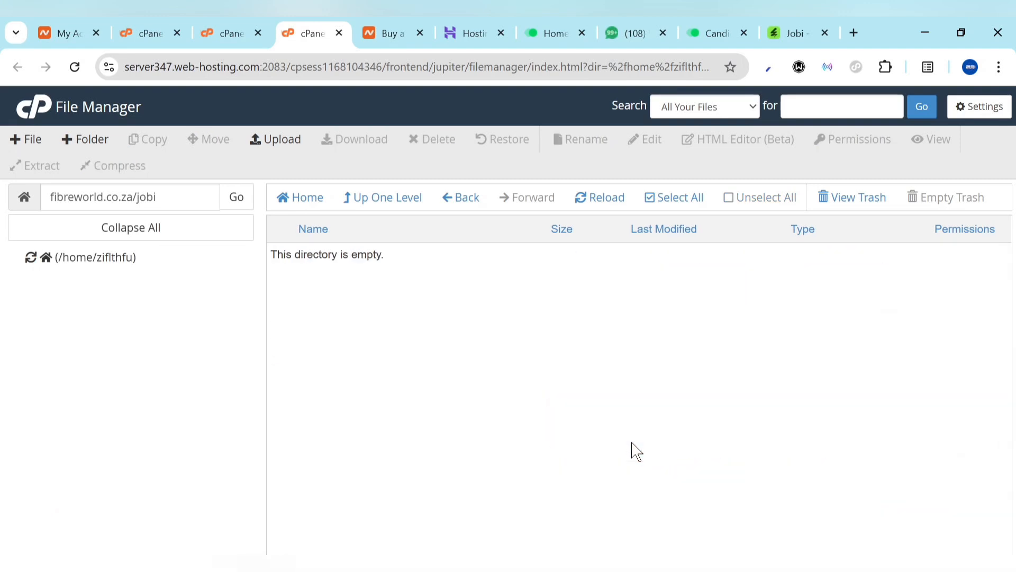
pyautogui.click(389, 211)
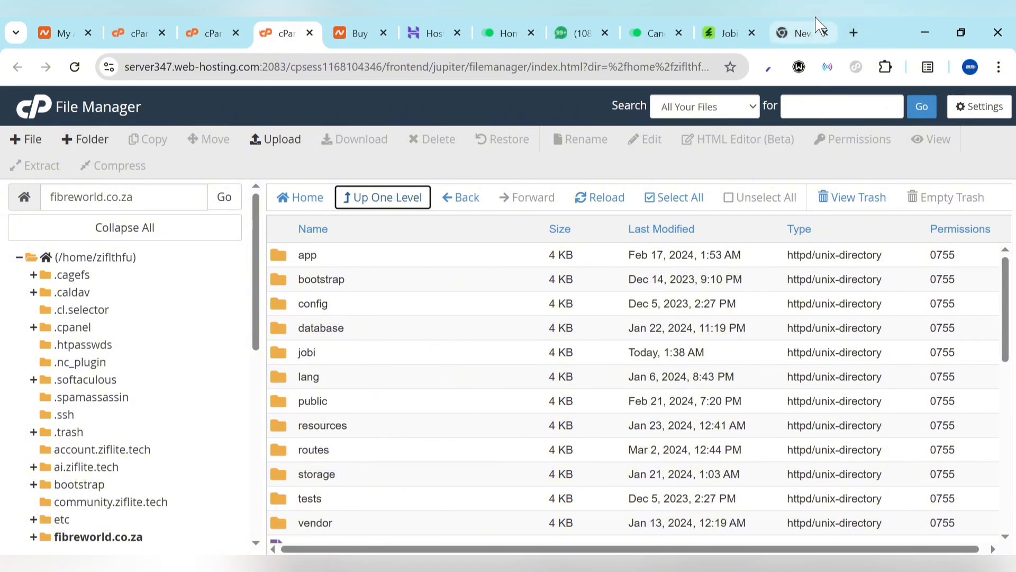
# Load fibreworld.co.za in the new tab and pass the Jobi installer's requirements check
pyautogui.moveTo(816, 23); pyautogui.dragTo(386, 29)
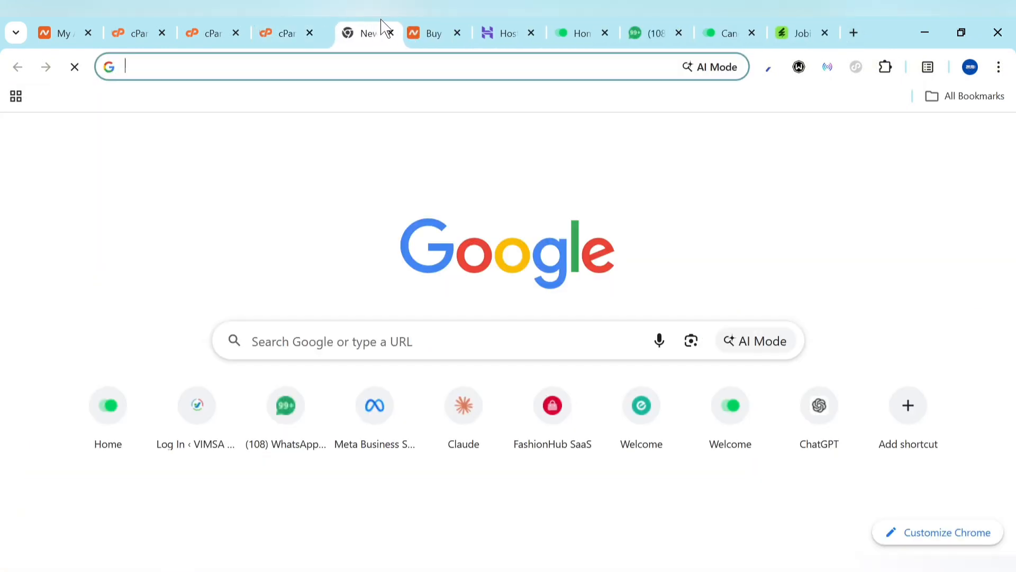
pyautogui.write('fibreworld.co.za')
pyautogui.press('Return')
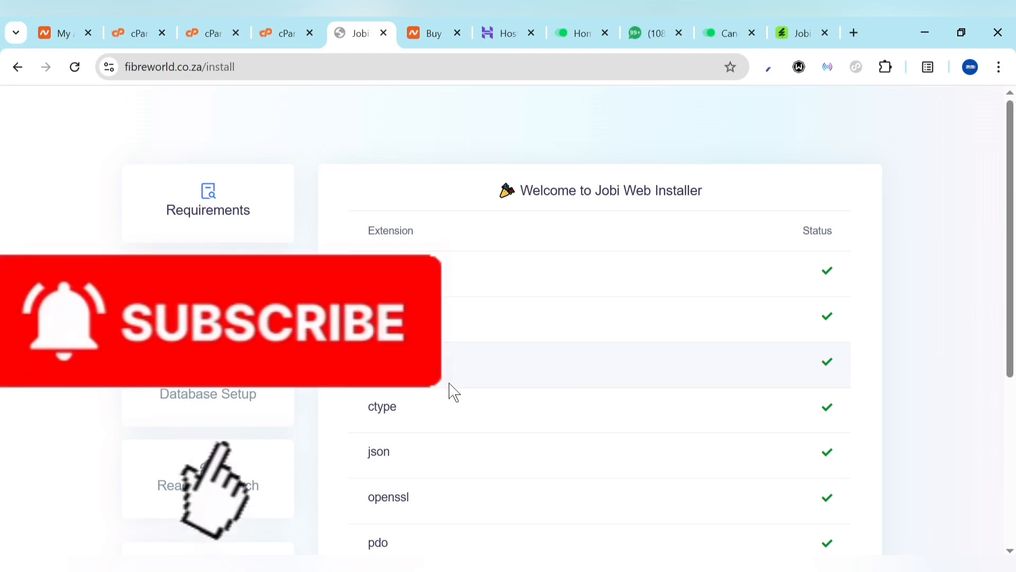
pyautogui.scroll(-5, 452, 391)
pyautogui.scroll(5, 451, 390)
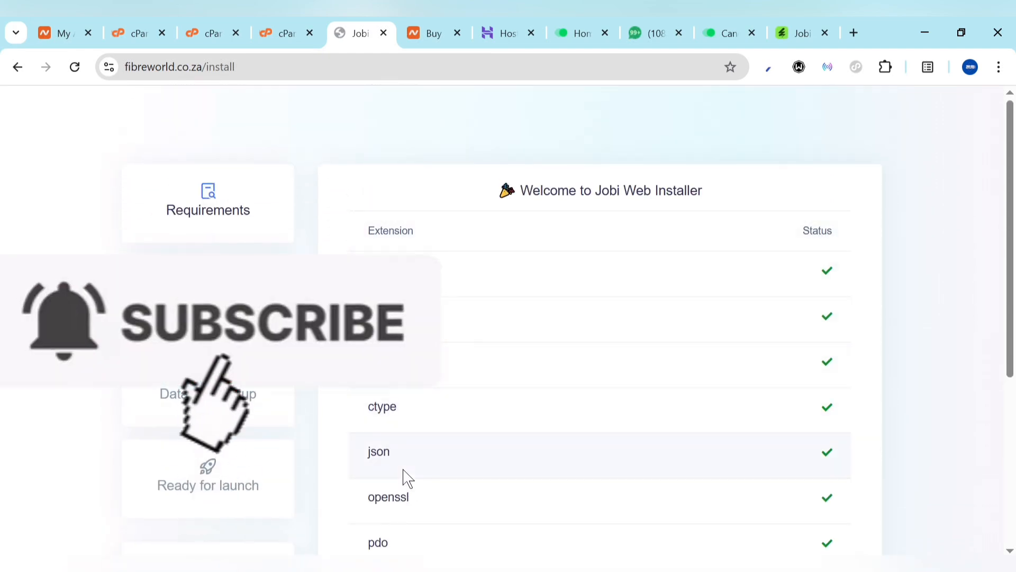
pyautogui.scroll(-5, 406, 476)
pyautogui.scroll(5, 406, 477)
pyautogui.scroll(-5, 587, 348)
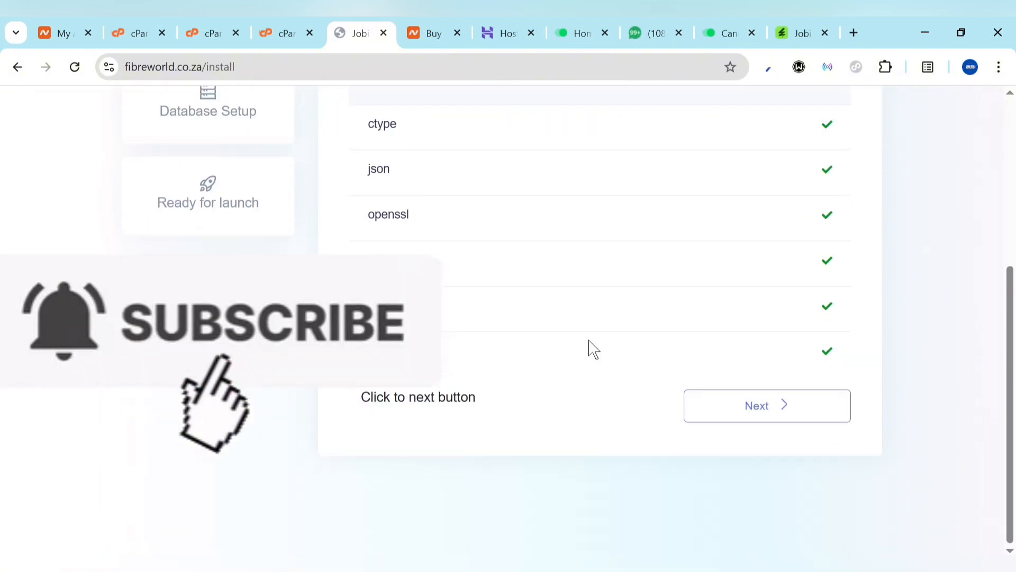
pyautogui.click(768, 418)
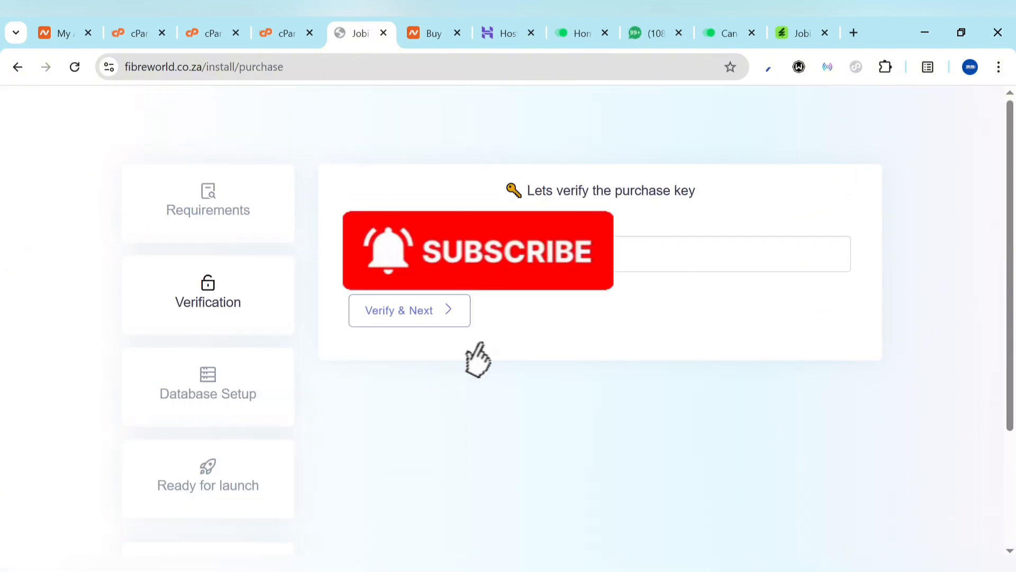
# Complete purchase verification and enter Ziflite as the site name in Database Setup
pyautogui.click(404, 312)
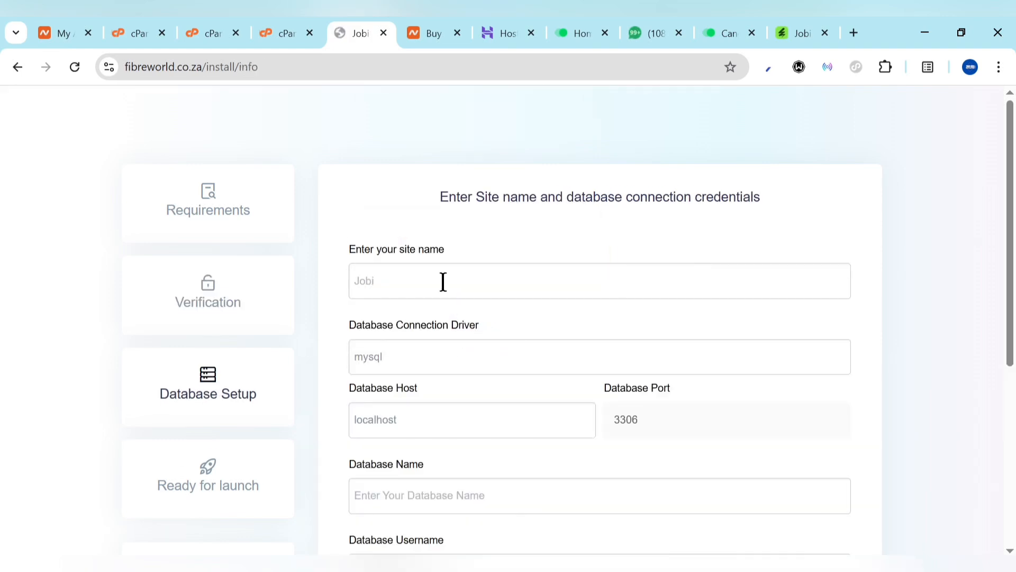
pyautogui.click(396, 278)
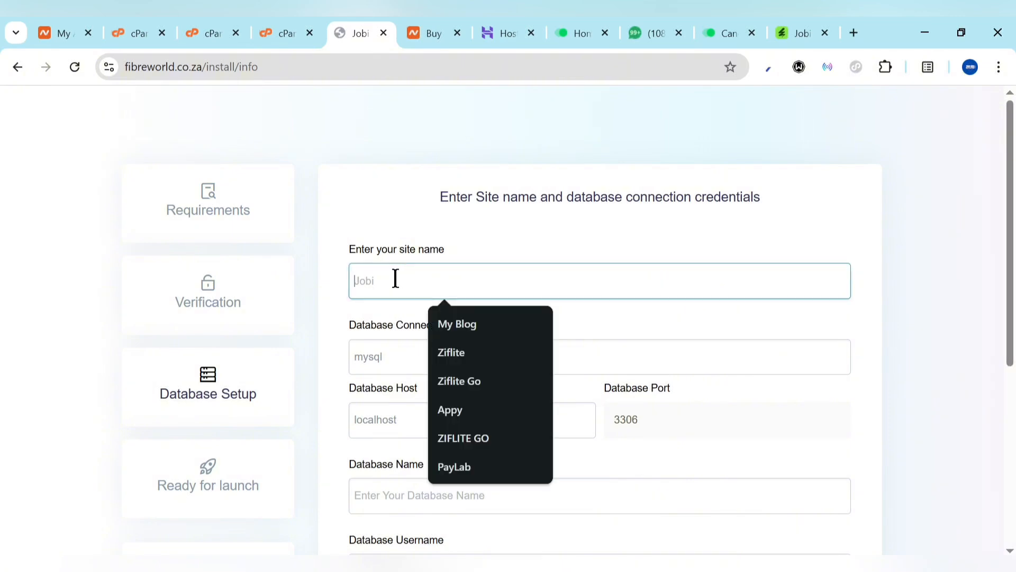
pyautogui.click(460, 350)
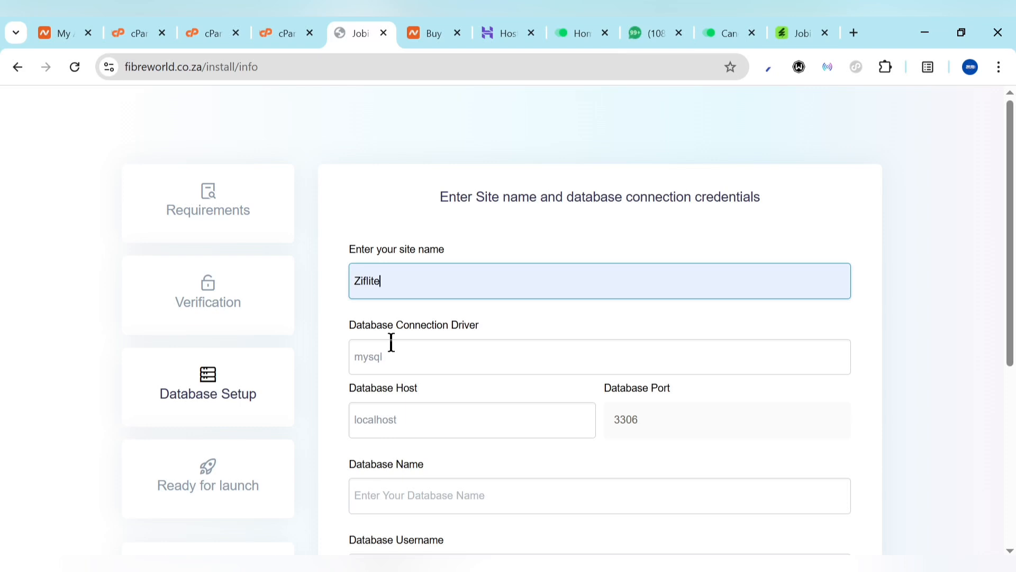
pyautogui.click(231, 26)
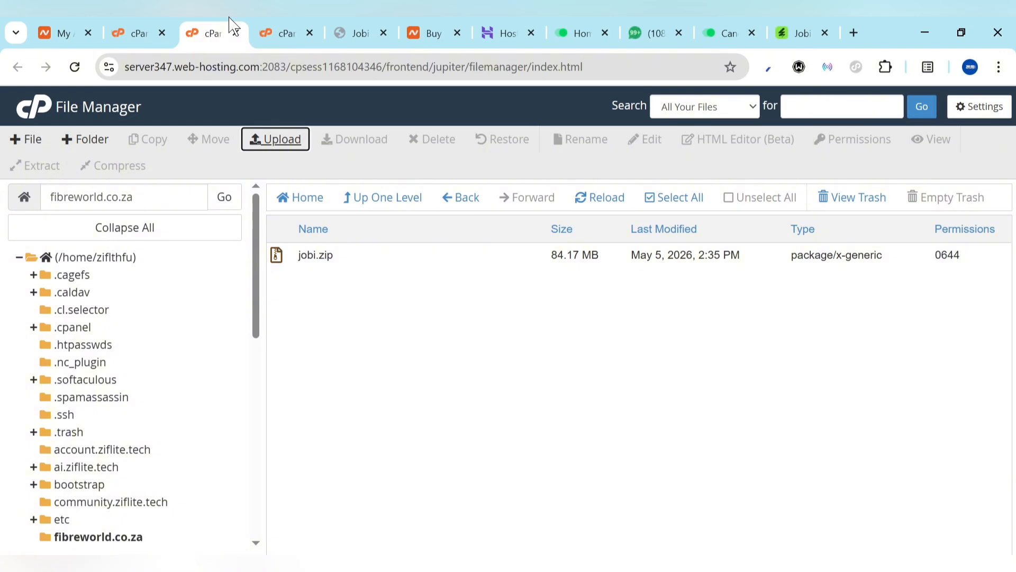
# Close File Manager and open Manage My Databases through a 'data' tool search
pyautogui.click(238, 33)
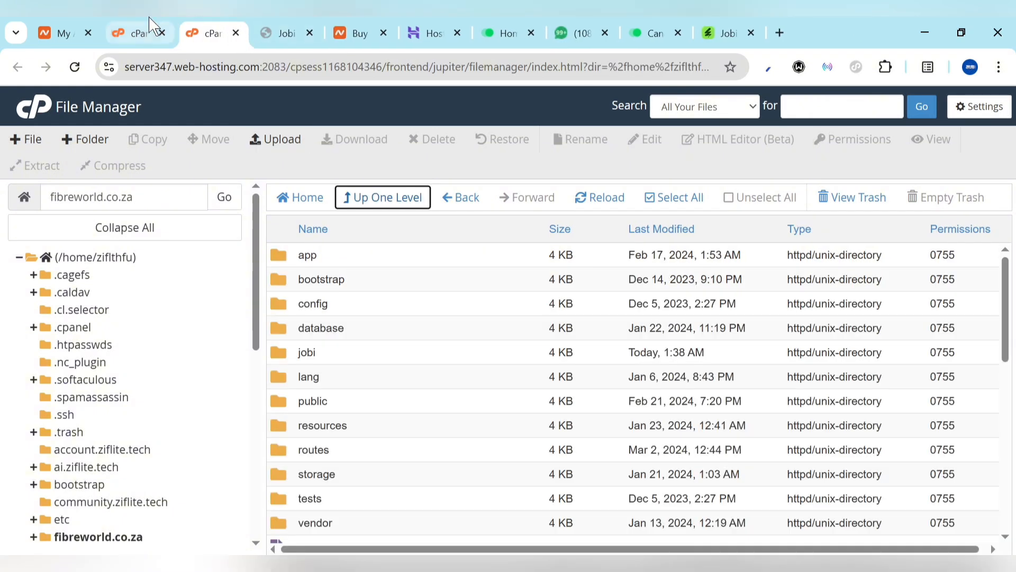
pyautogui.click(144, 33)
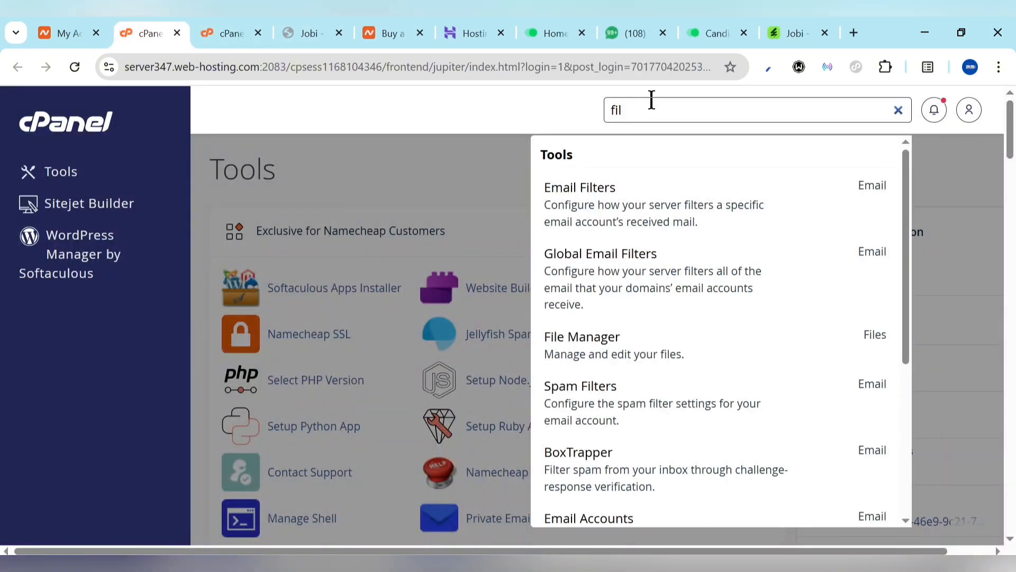
pyautogui.press('BackSpace')
pyautogui.press('BackSpace')
pyautogui.press('BackSpace')
pyautogui.write('data')
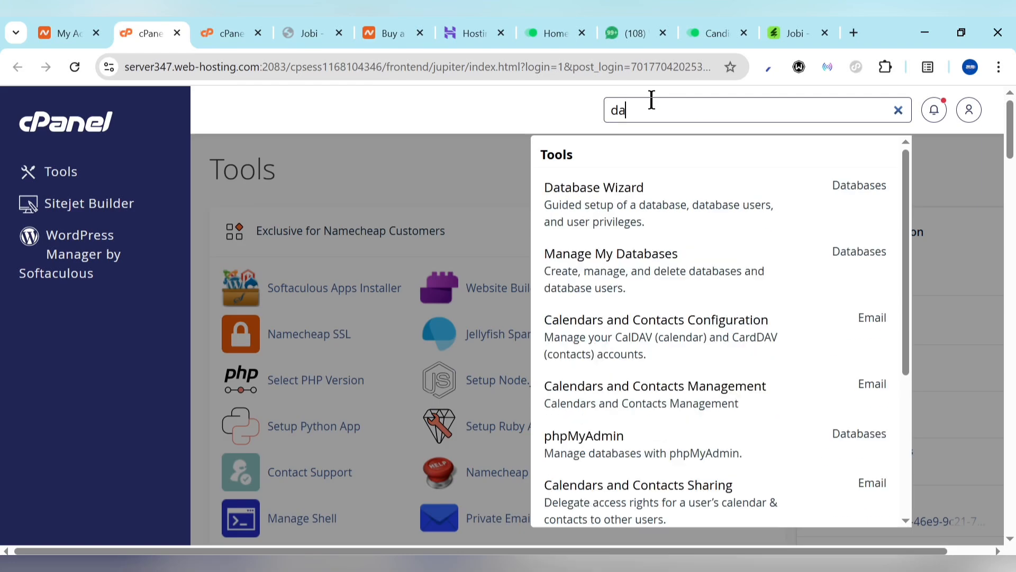
pyautogui.click(608, 268)
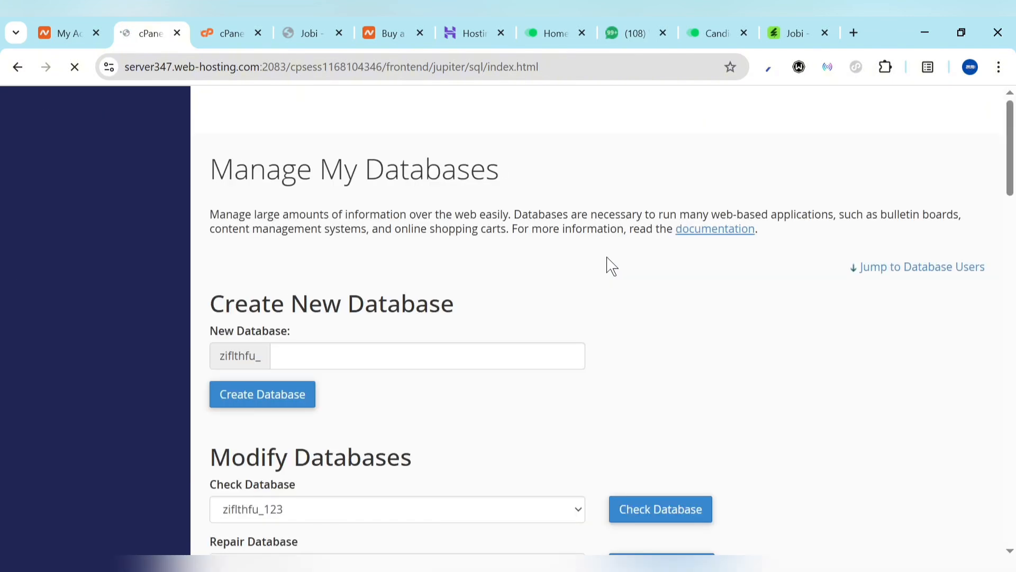
# Create a new database named job and return to the database list
pyautogui.scroll(-2, 430, 342)
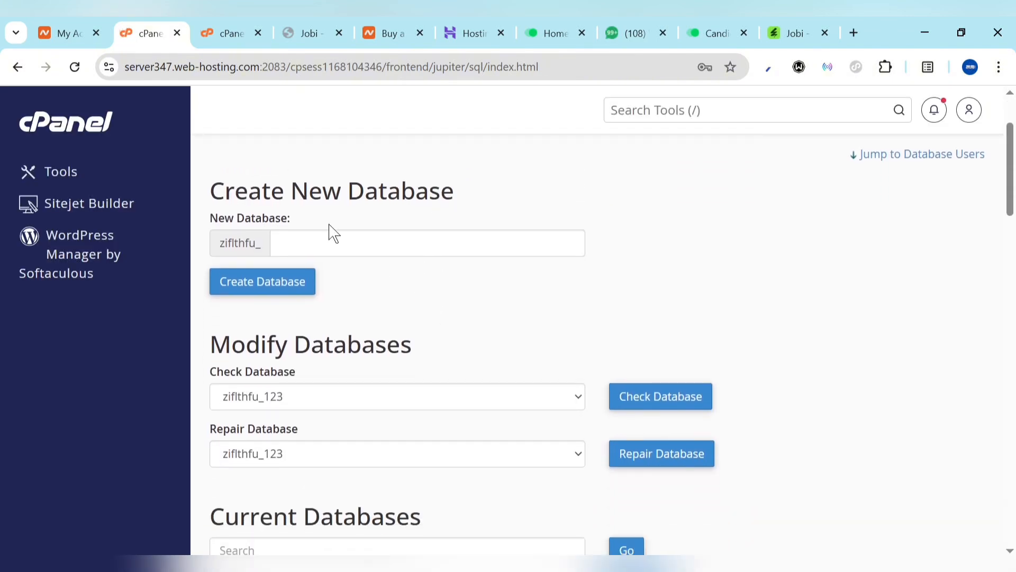
pyautogui.click(334, 246)
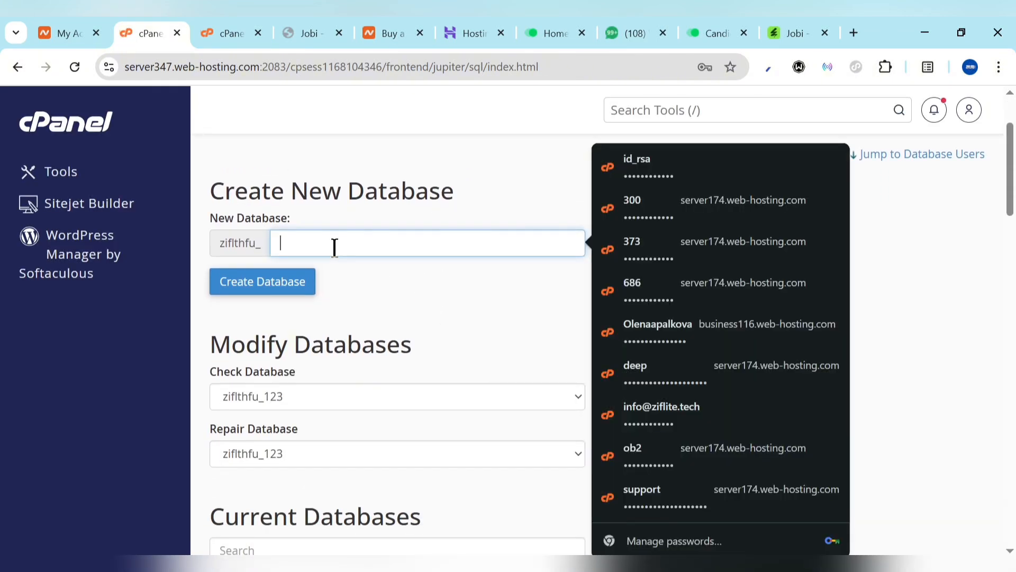
pyautogui.write('job')
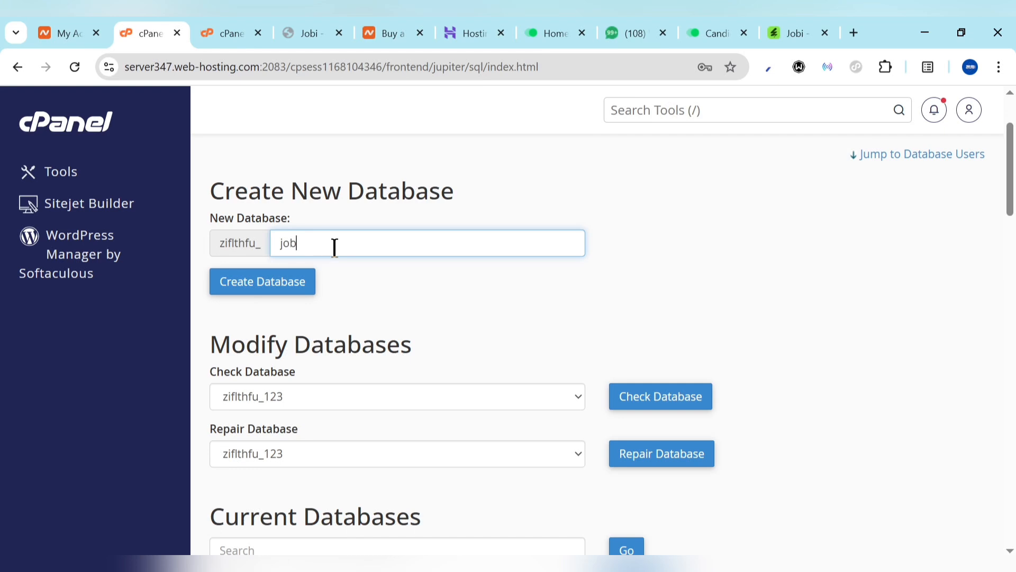
pyautogui.hotkey('ctrl', 'a')
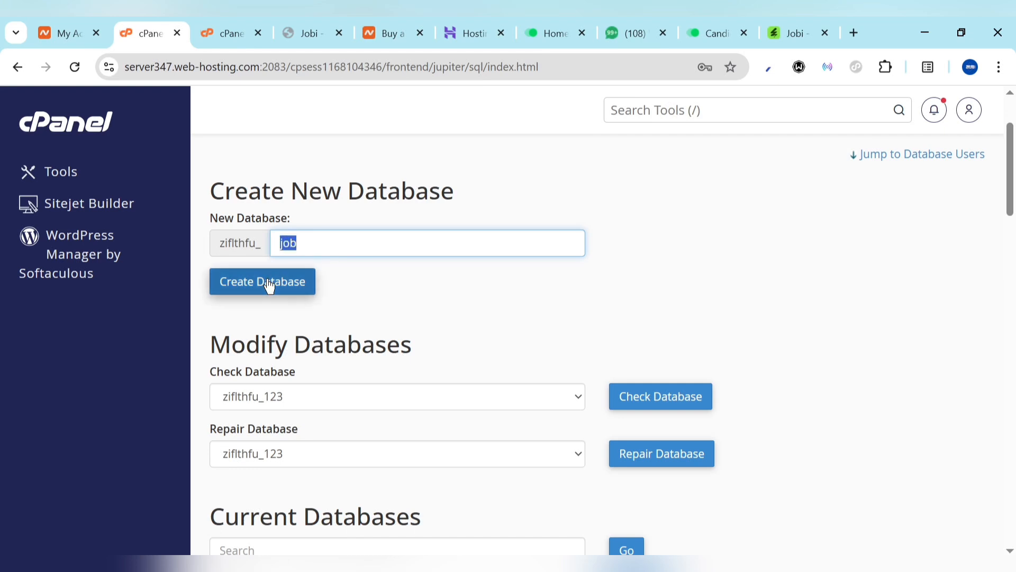
pyautogui.click(235, 286)
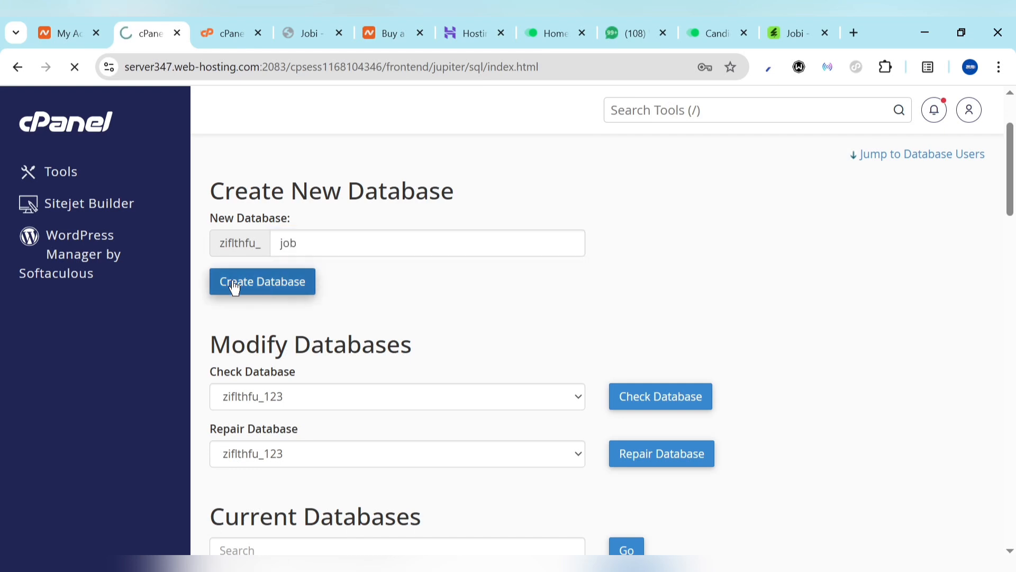
pyautogui.click(606, 281)
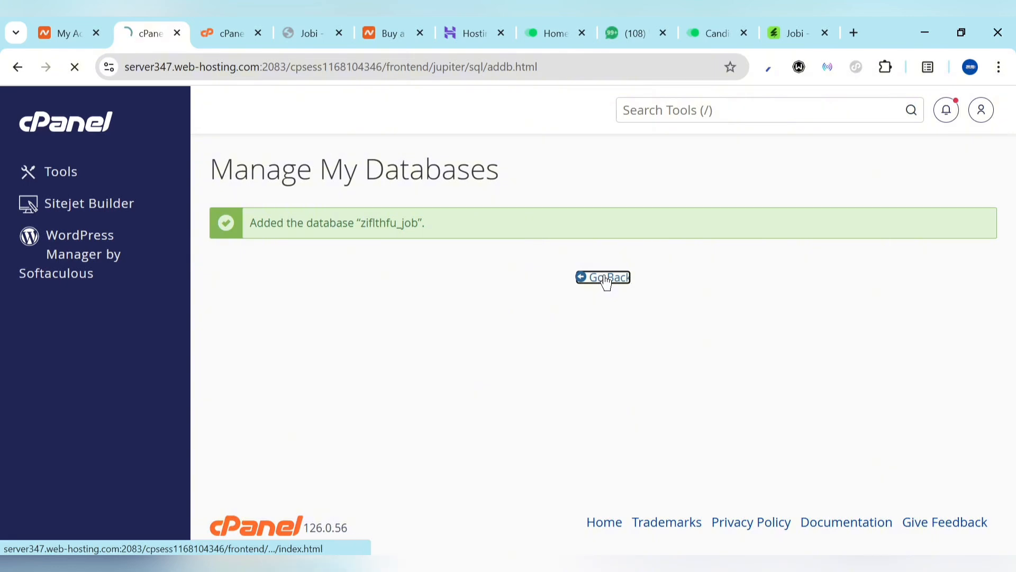
pyautogui.scroll(-3, 293, 350)
pyautogui.scroll(-15, 294, 349)
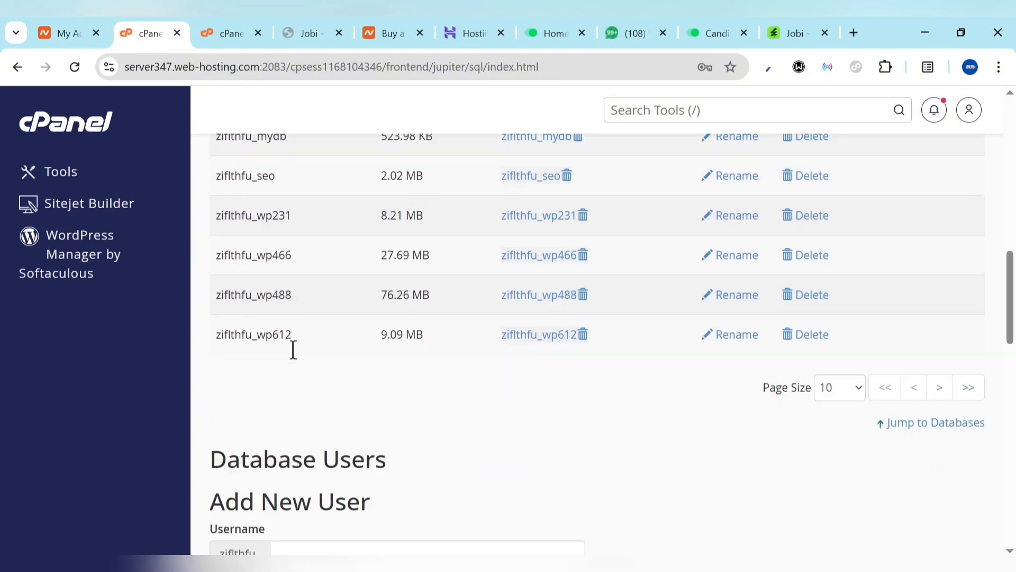
pyautogui.scroll(5, 293, 350)
pyautogui.scroll(1, 294, 350)
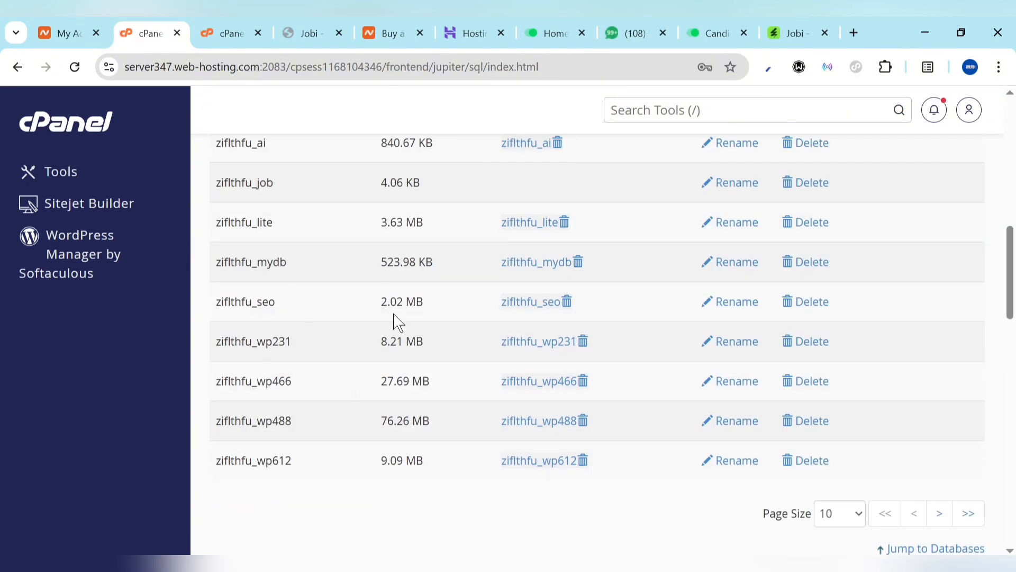
pyautogui.scroll(-5, 352, 374)
pyautogui.scroll(-3, 350, 376)
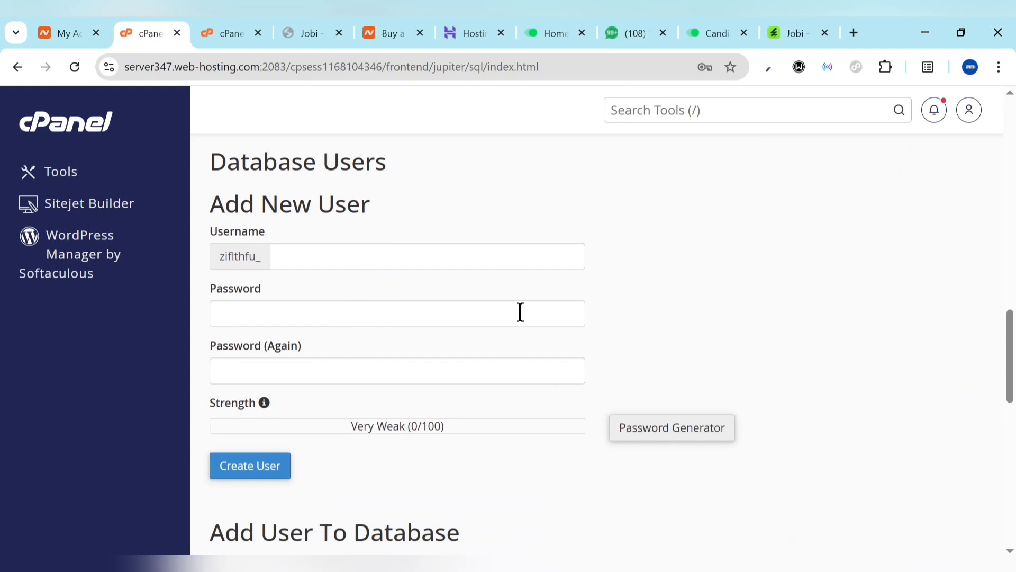
# Generate a strong password, copy it, and apply it to the new user's password fields
pyautogui.click(663, 436)
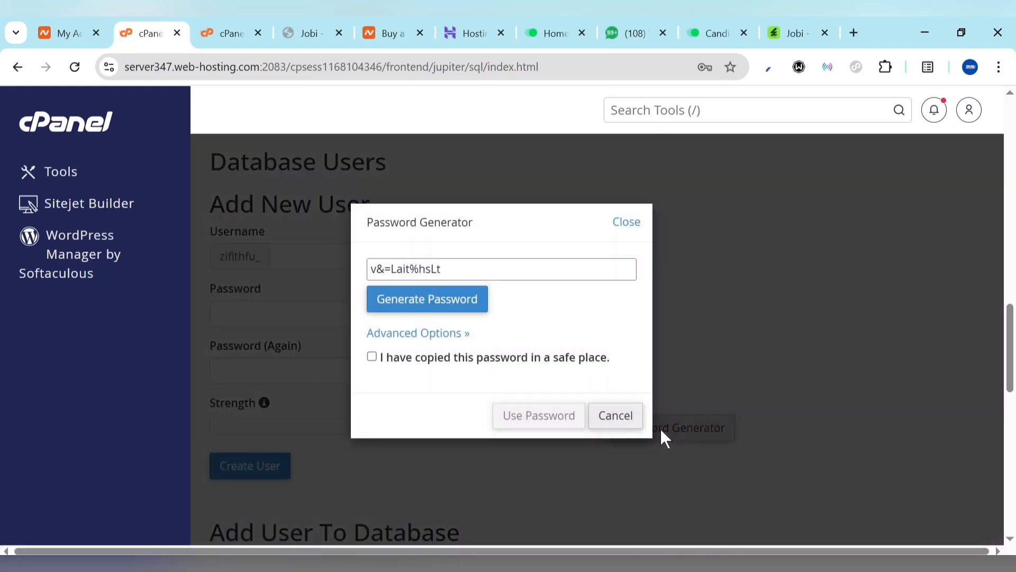
pyautogui.click(552, 269)
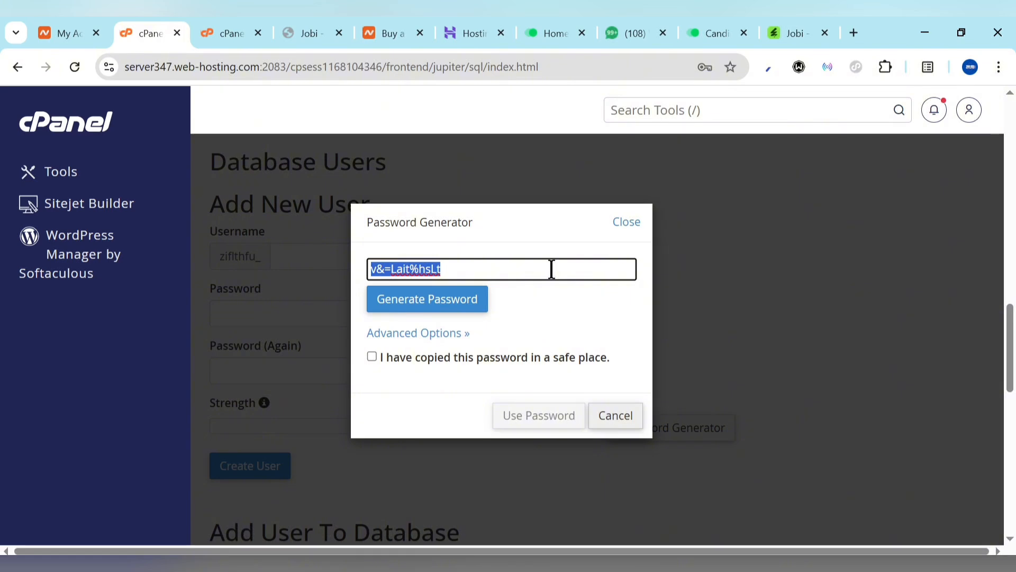
pyautogui.hotkey('ctrl', 'x')
pyautogui.hotkey('ctrl', 'v')
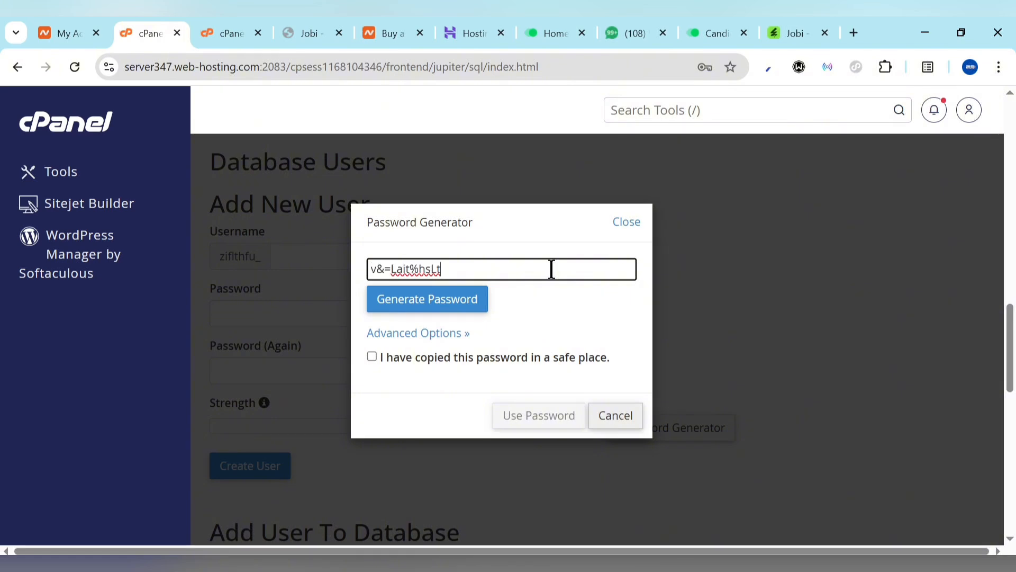
pyautogui.click(373, 357)
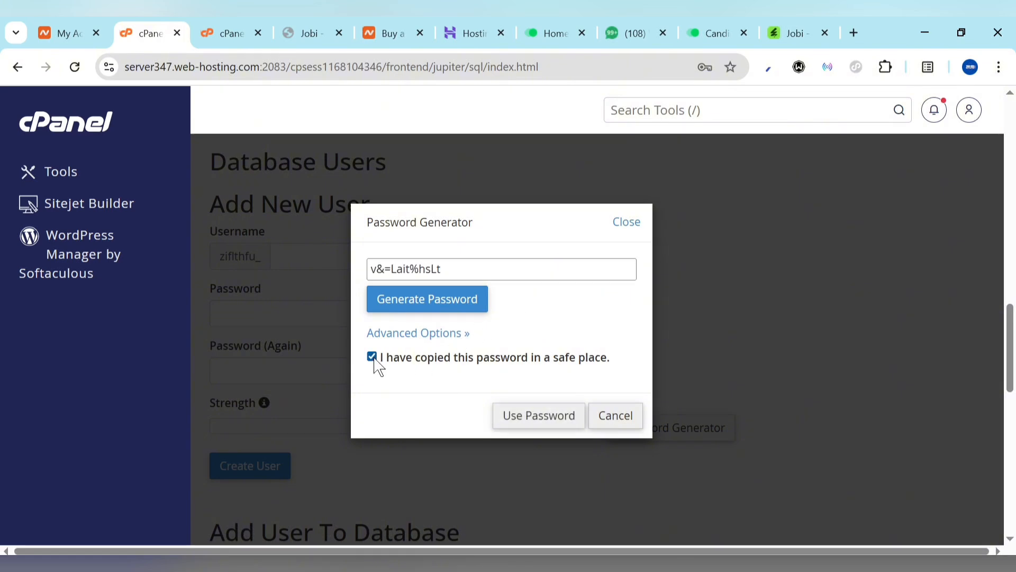
pyautogui.click(536, 415)
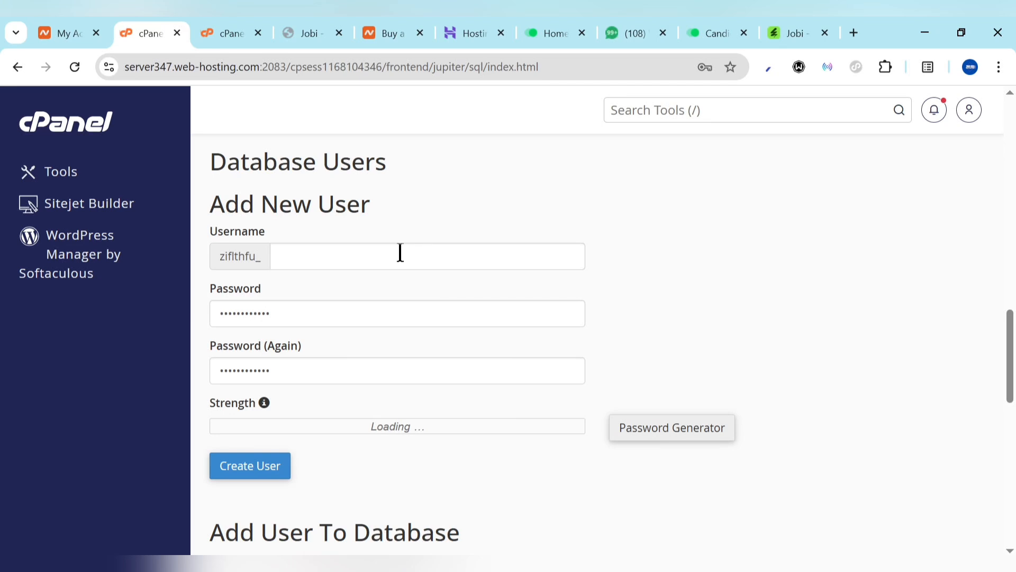
# Create the database user job, decline saving the password, and go back
pyautogui.write('job')
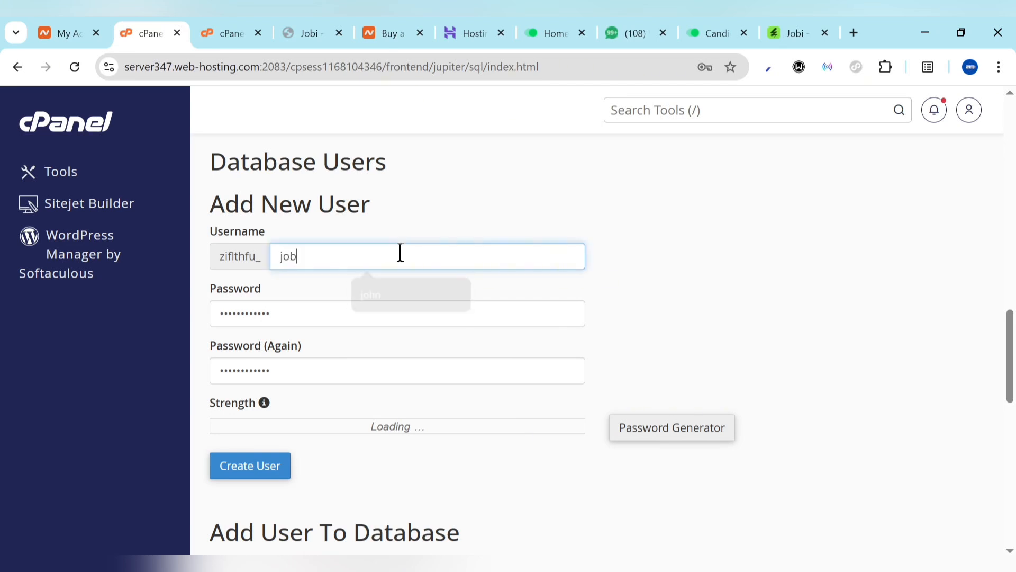
pyautogui.click(266, 478)
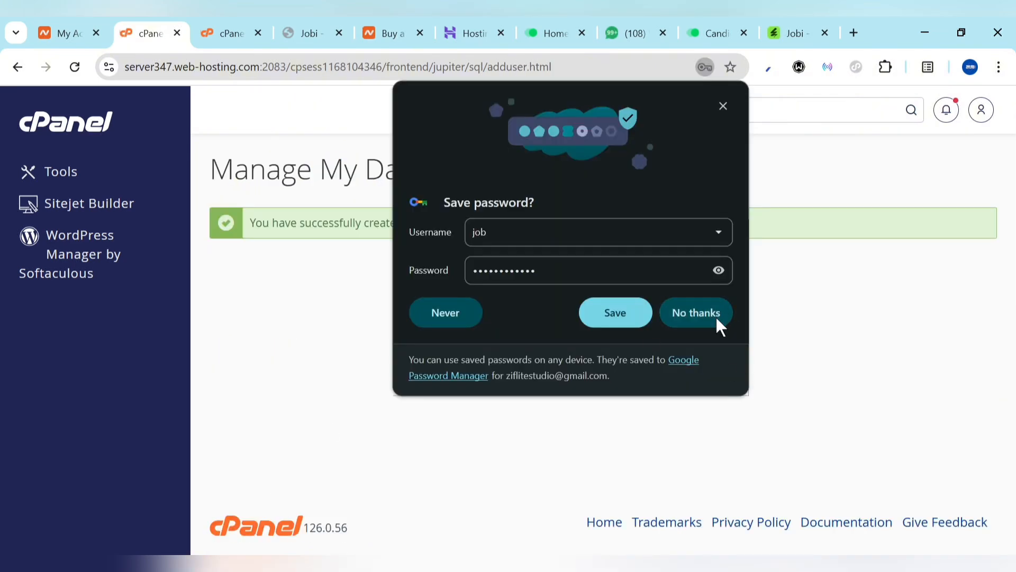
pyautogui.click(717, 318)
pyautogui.click(604, 277)
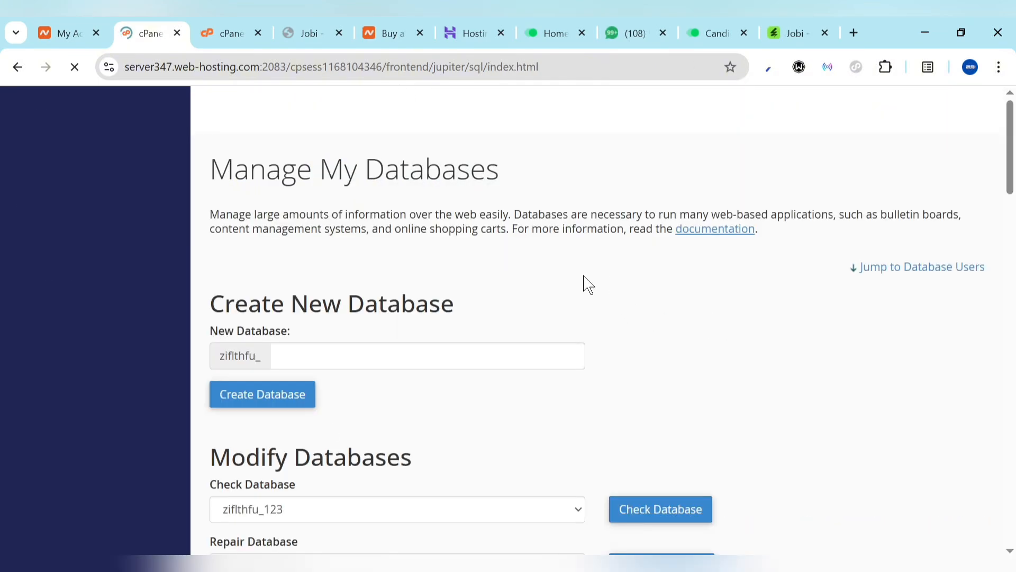
pyautogui.scroll(-15, 422, 356)
# Add the _job user to the _job database with ALL PRIVILEGES and save the changes
pyautogui.scroll(-5, 426, 366)
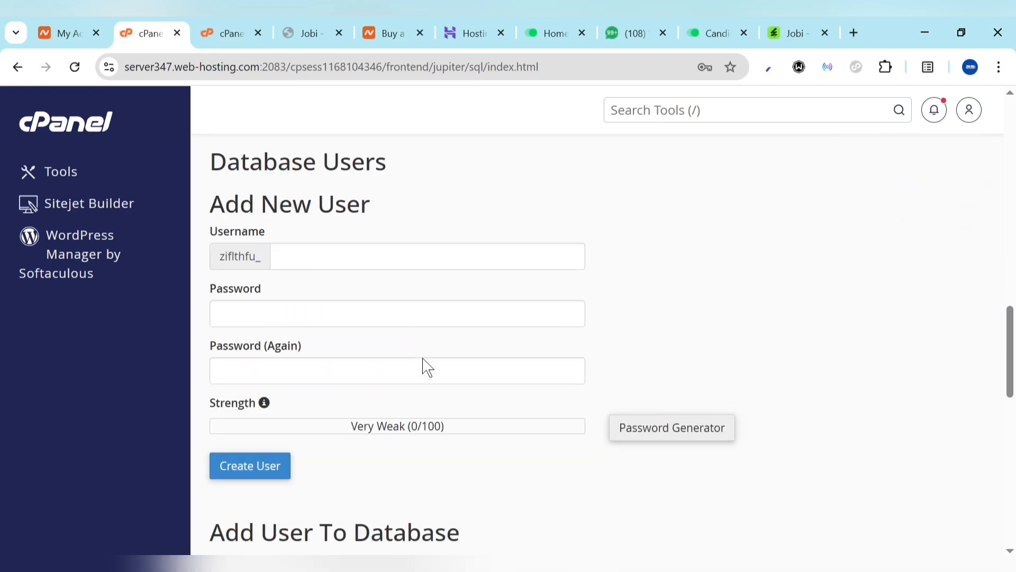
pyautogui.scroll(-7, 348, 344)
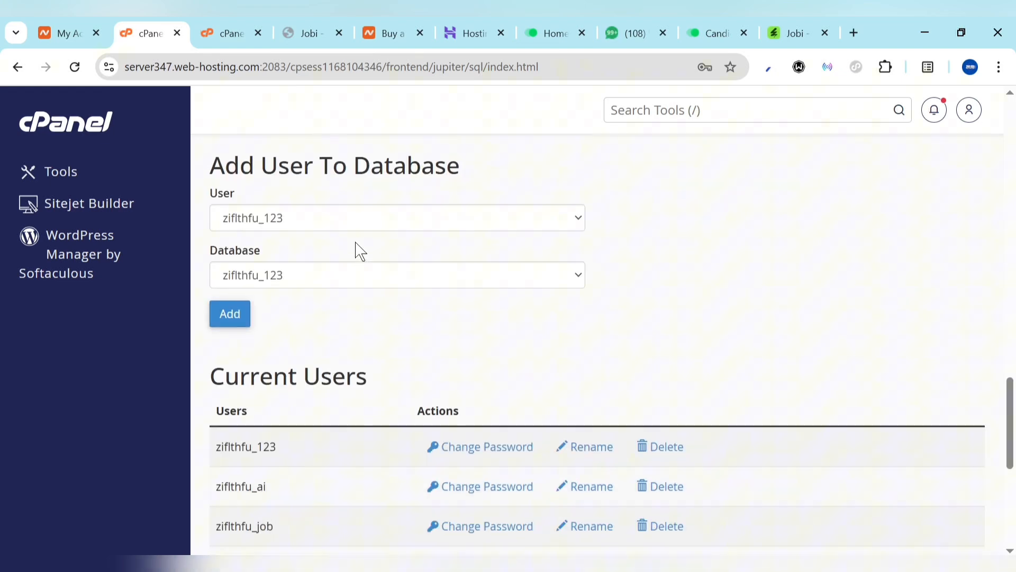
pyautogui.click(317, 227)
pyautogui.click(278, 286)
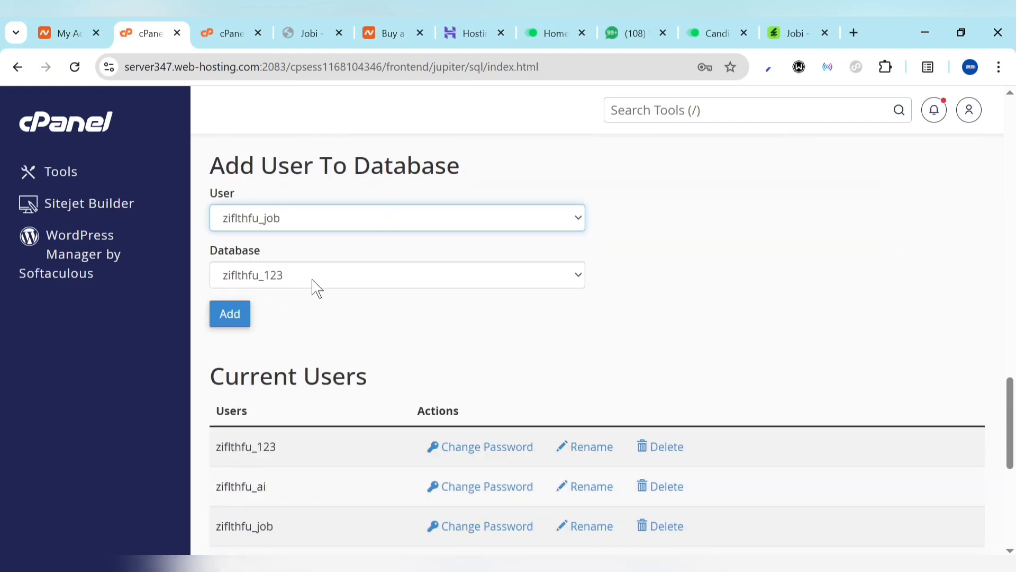
pyautogui.click(315, 286)
pyautogui.click(271, 341)
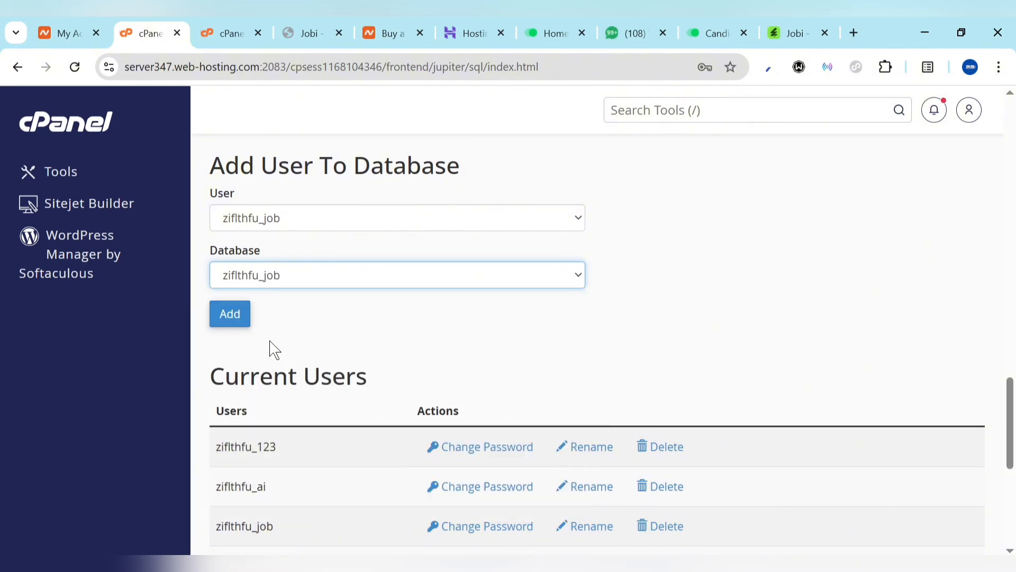
pyautogui.click(229, 312)
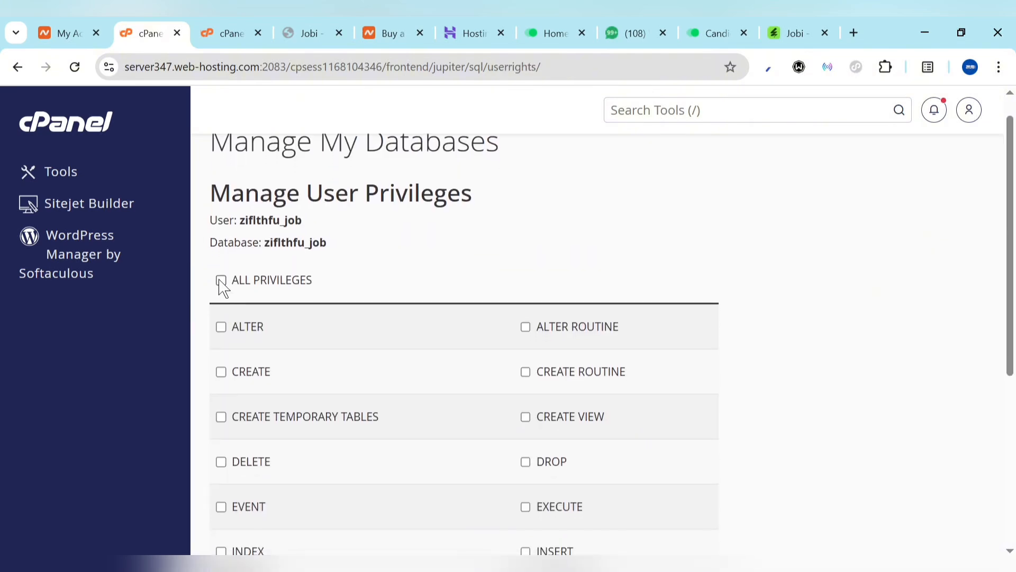
pyautogui.click(221, 280)
pyautogui.scroll(-5, 283, 373)
pyautogui.click(272, 434)
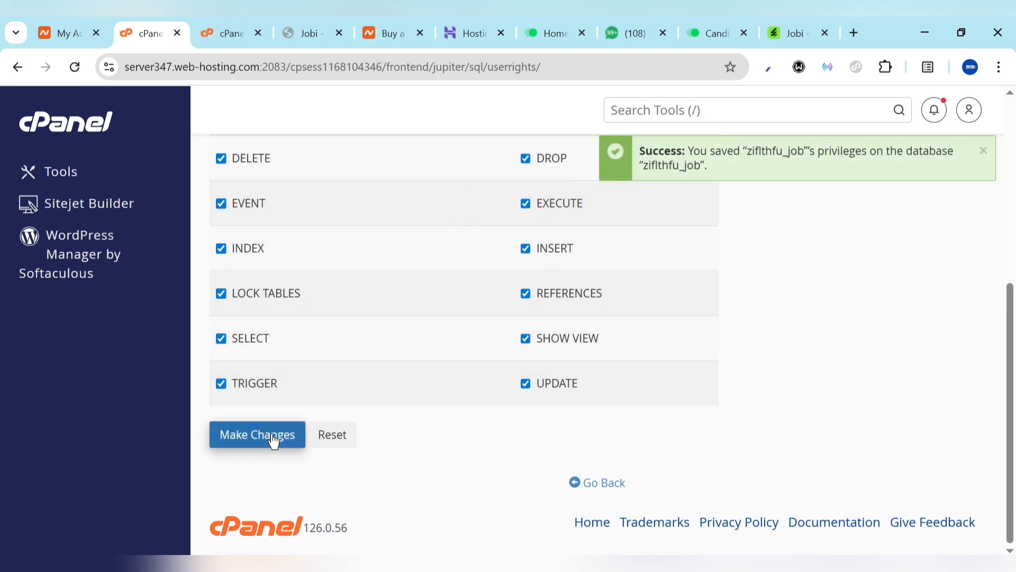
pyautogui.click(305, 26)
# Paste the database password into the installer and copy the full database name from cPanel
pyautogui.scroll(-3, 415, 411)
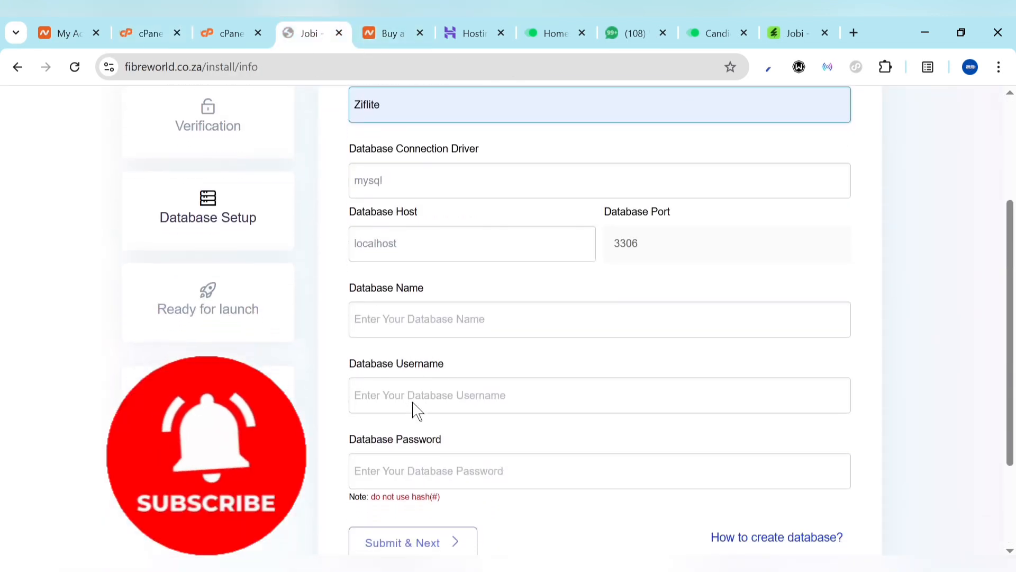
pyautogui.scroll(-1, 462, 395)
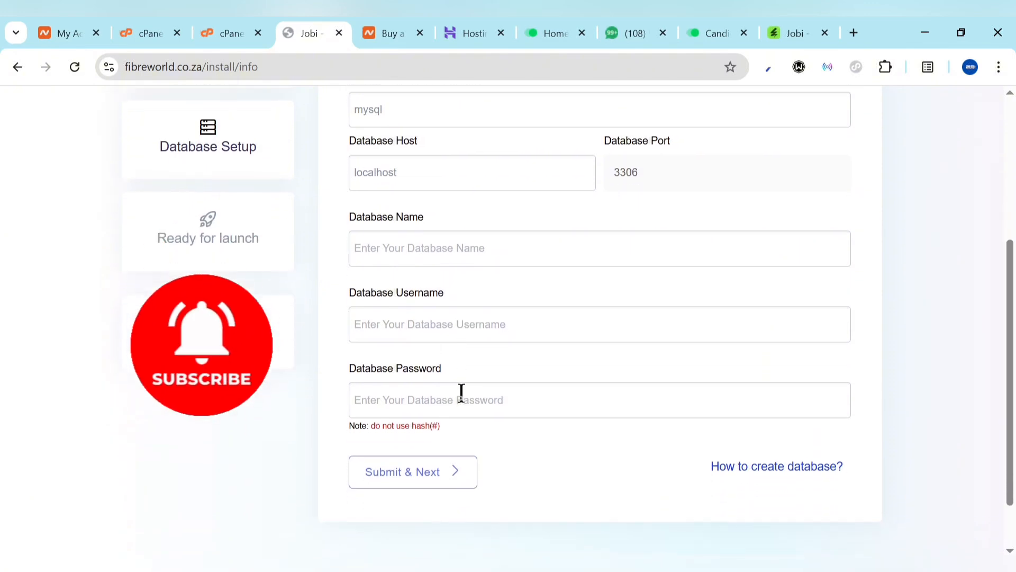
pyautogui.click(432, 401)
pyautogui.hotkey('ctrl', 'v')
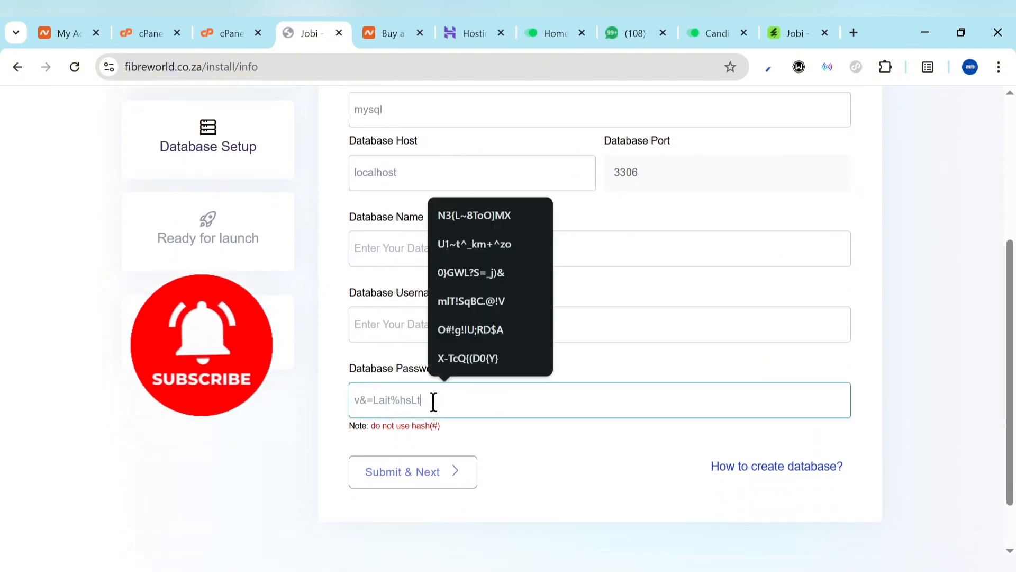
pyautogui.click(236, 24)
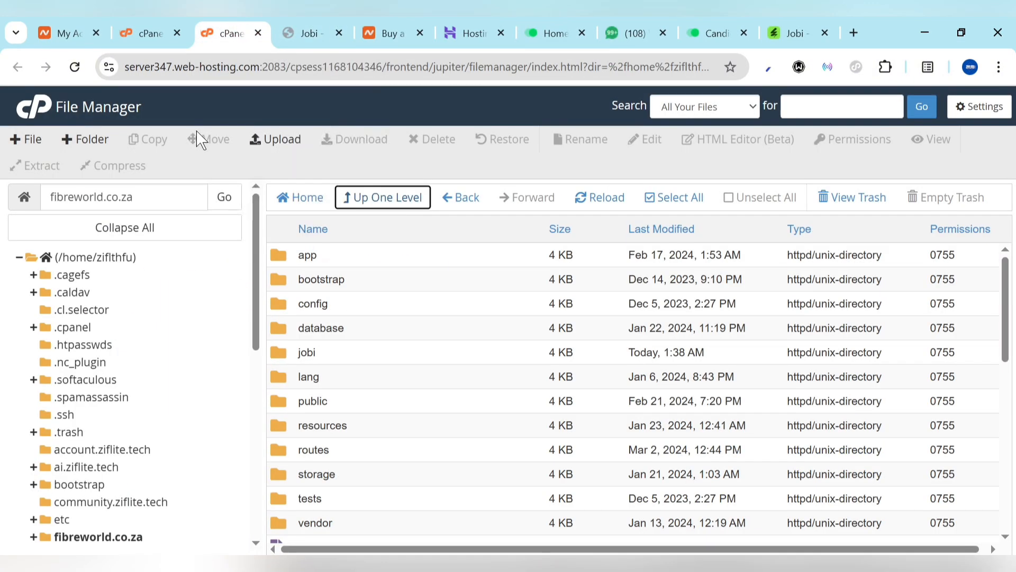
pyautogui.click(180, 24)
pyautogui.scroll(5, 228, 318)
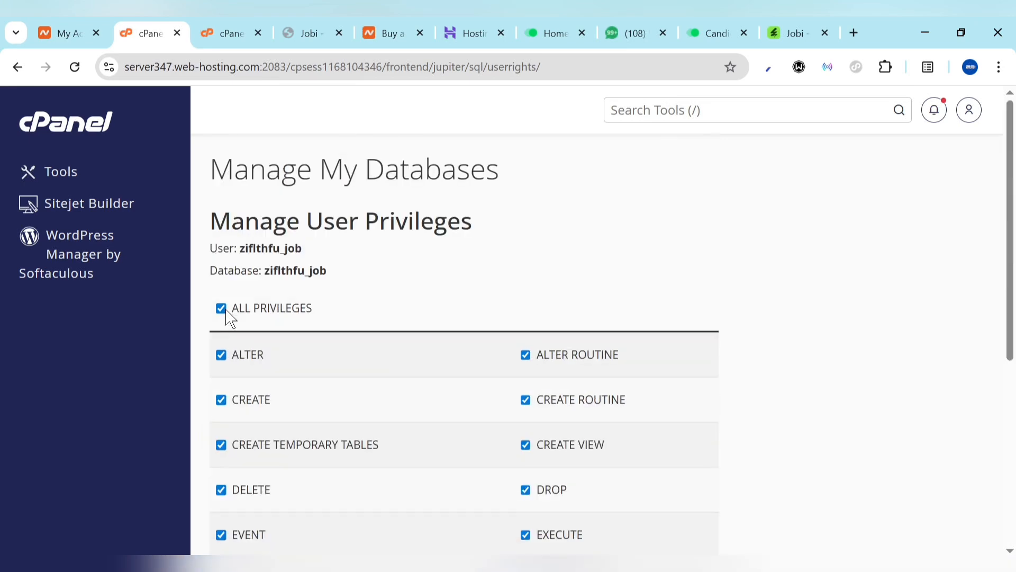
pyautogui.moveTo(266, 265); pyautogui.dragTo(344, 275)
pyautogui.hotkey('ctrl', 'c')
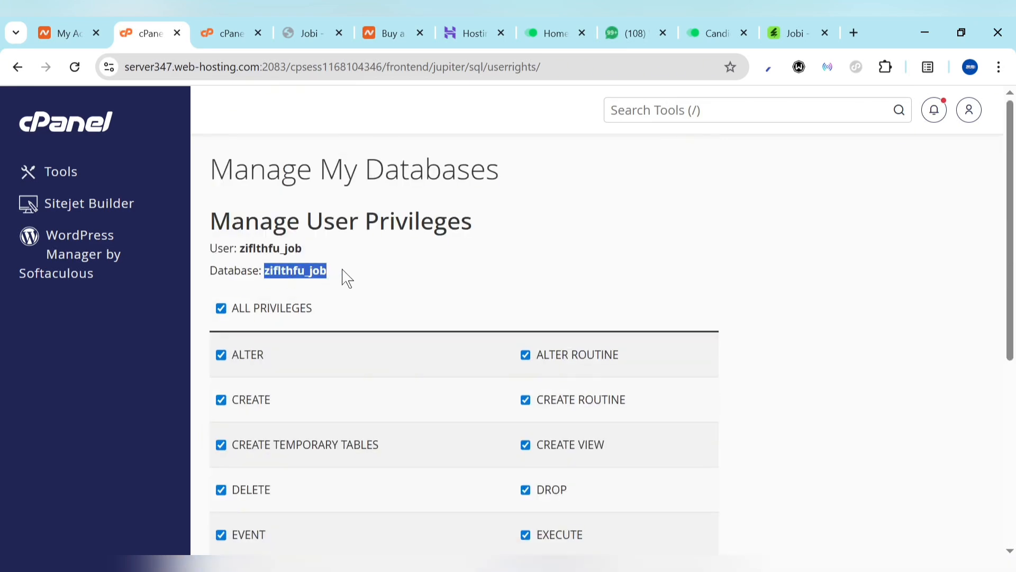
# Enter zifIthfu_job as both database name and username, then submit the database setup
pyautogui.click(336, 24)
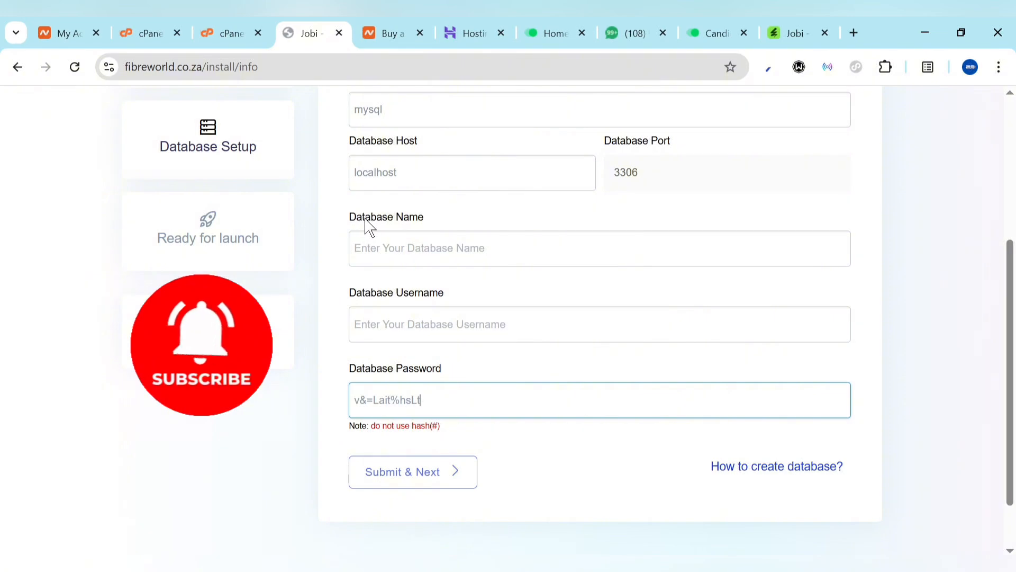
pyautogui.click(400, 252)
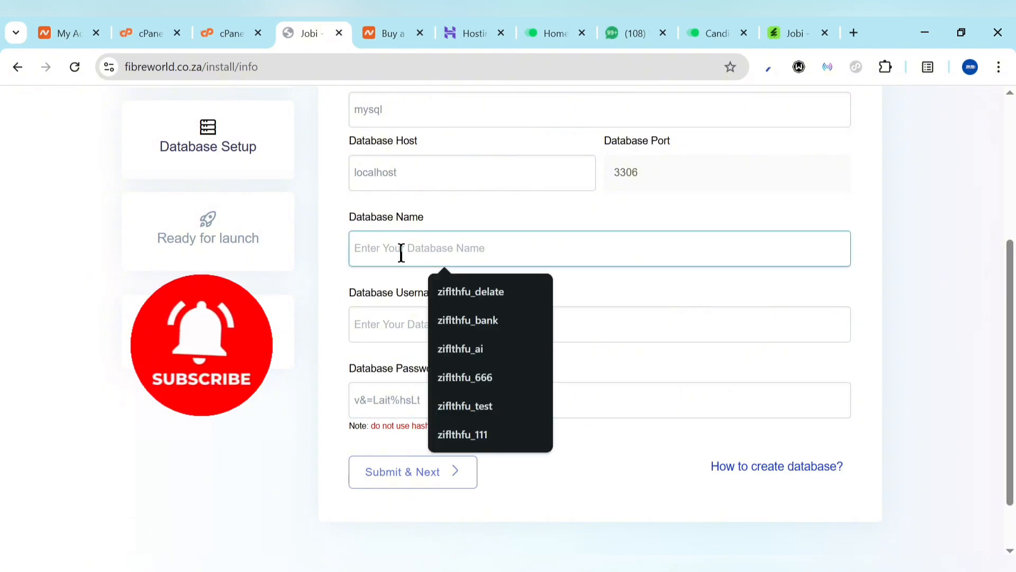
pyautogui.hotkey('ctrl', 'v')
pyautogui.click(423, 324)
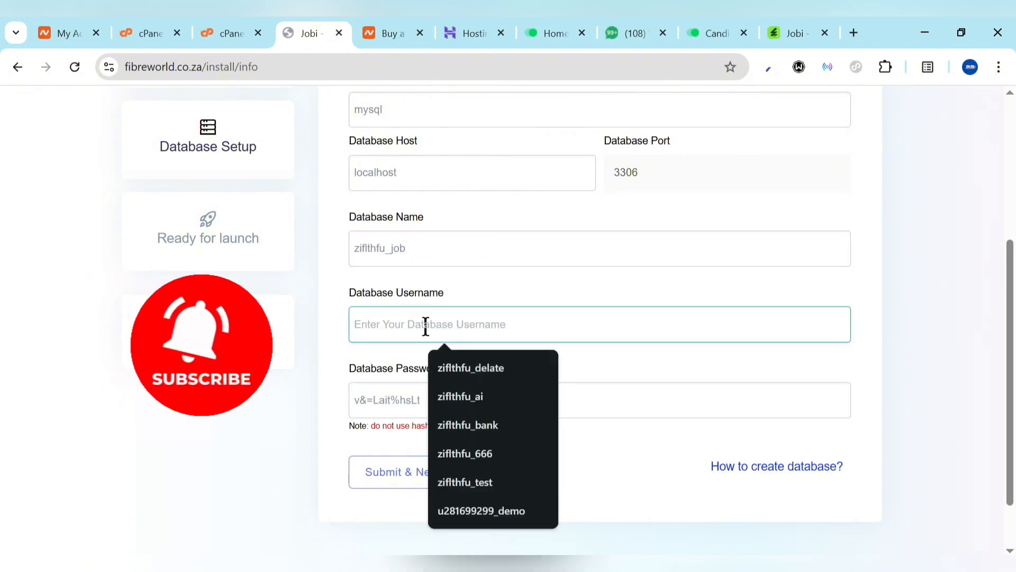
pyautogui.hotkey('ctrl', 'v')
pyautogui.scroll(3, 536, 340)
pyautogui.scroll(-2, 545, 354)
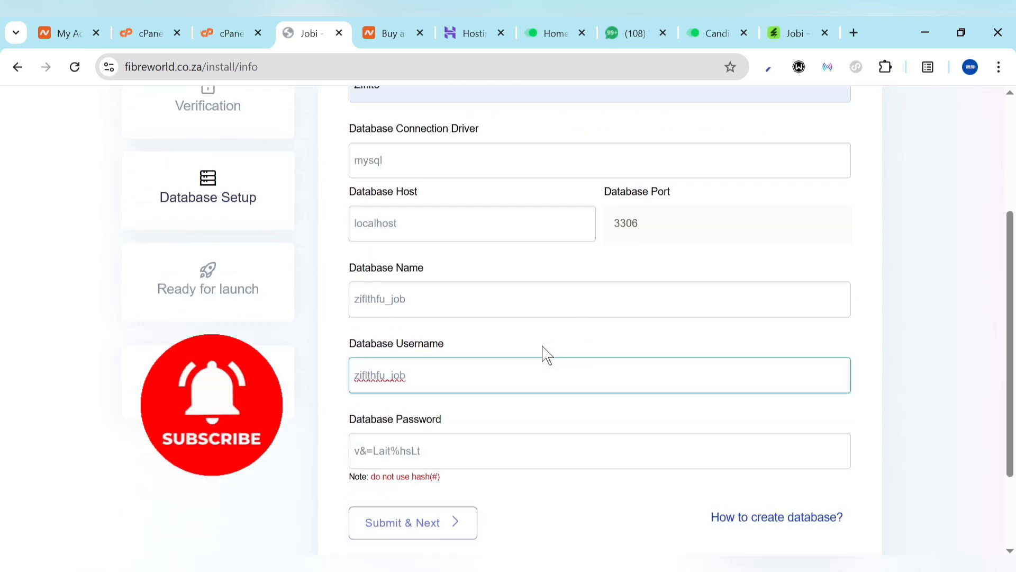
pyautogui.scroll(-2, 545, 350)
pyautogui.click(415, 411)
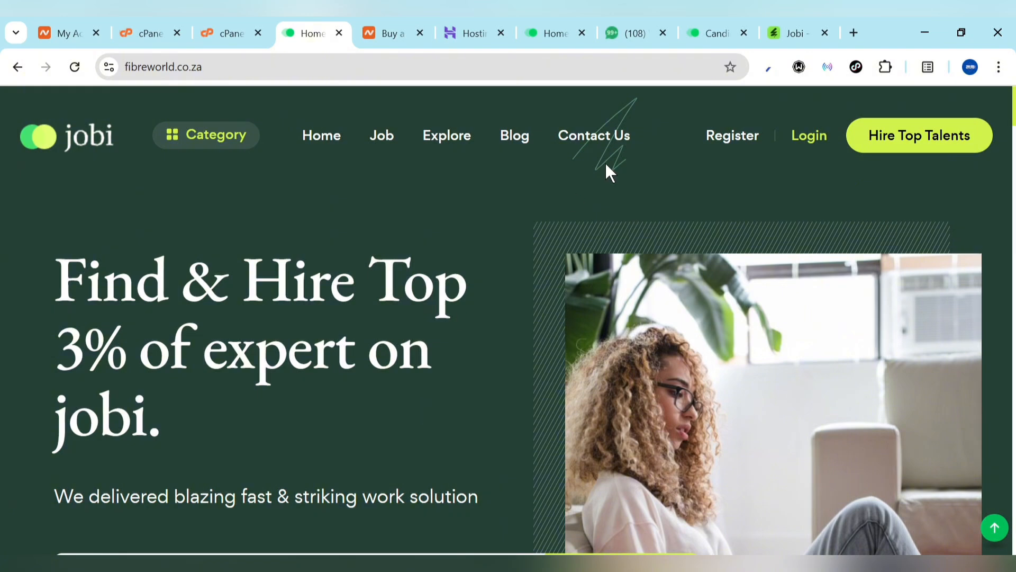
# Log in to fibreworld.co.za with the saved admin credentials and dismiss the password warning
pyautogui.click(810, 137)
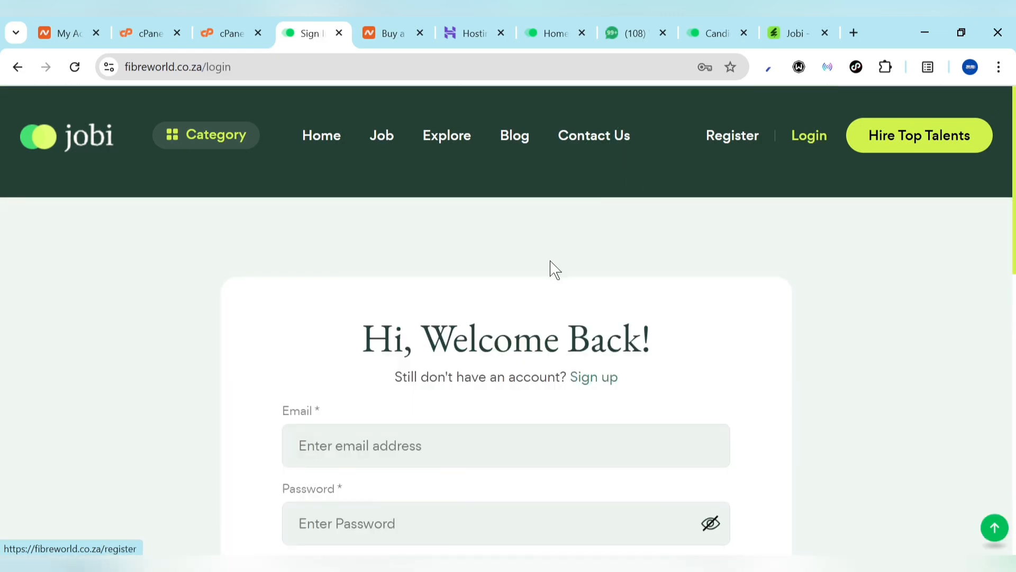
pyautogui.scroll(-4, 549, 267)
pyautogui.click(478, 219)
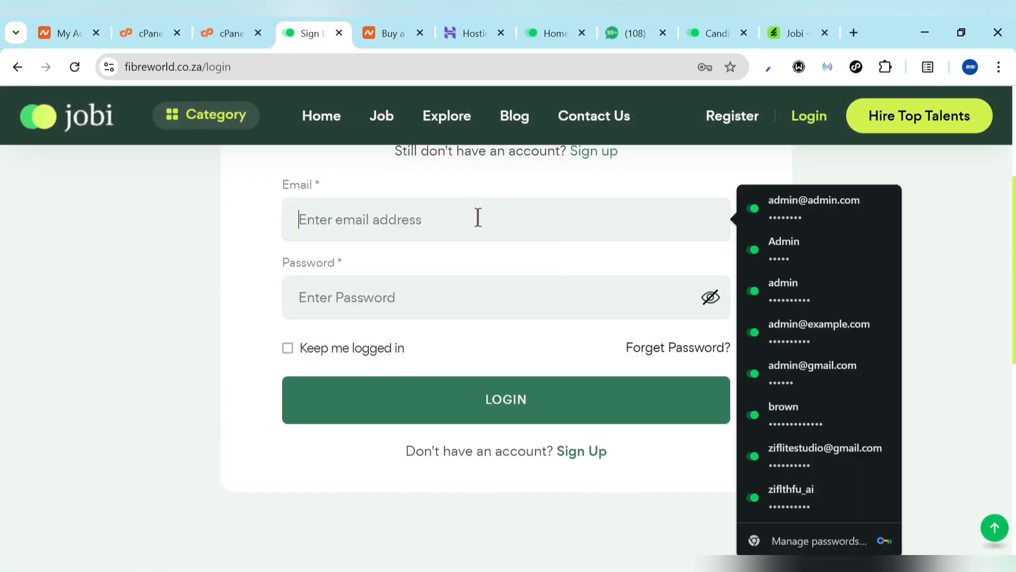
pyautogui.click(885, 229)
pyautogui.click(516, 384)
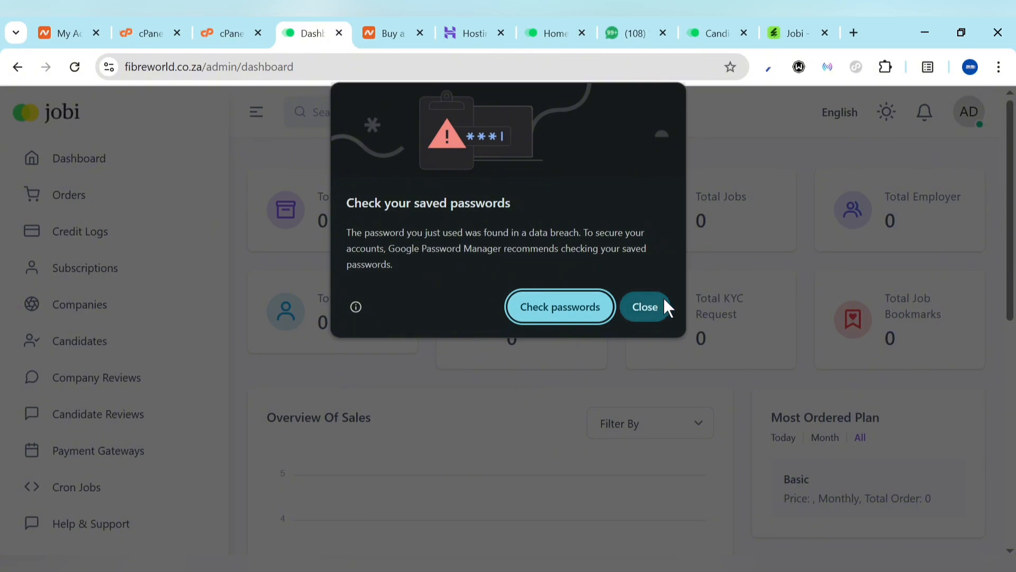
pyautogui.click(647, 307)
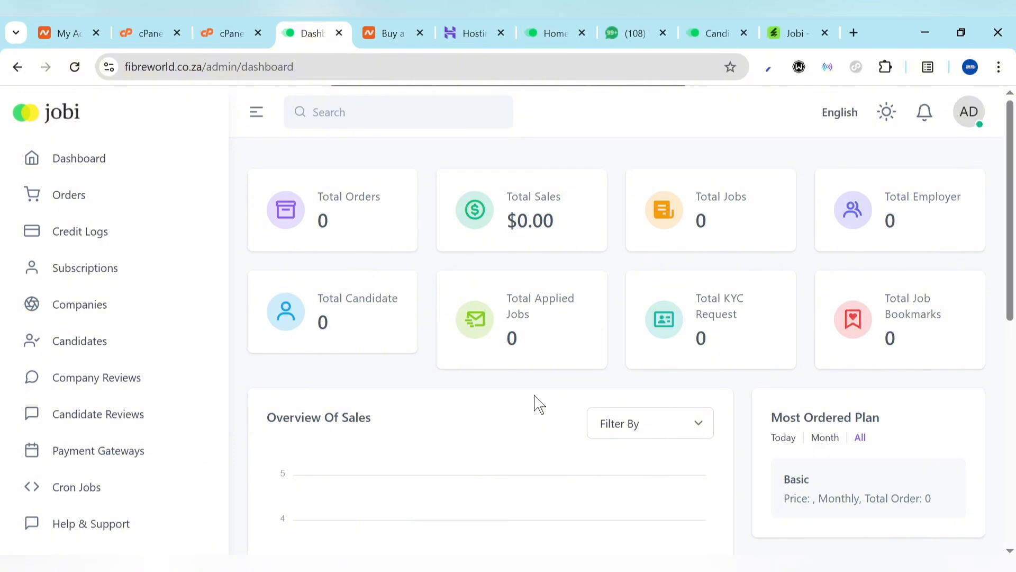
pyautogui.scroll(-5, 119, 439)
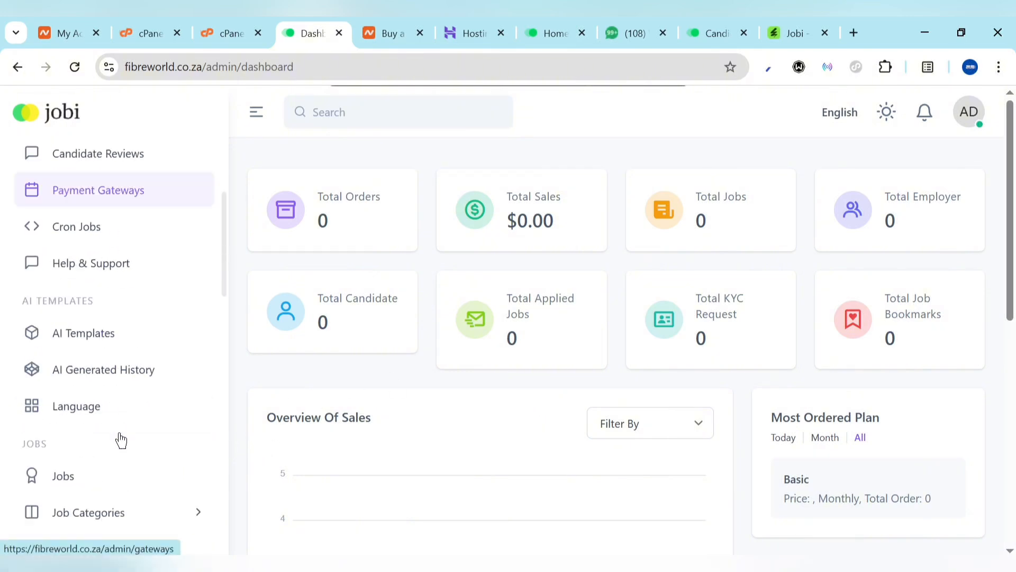
pyautogui.scroll(-10, 121, 439)
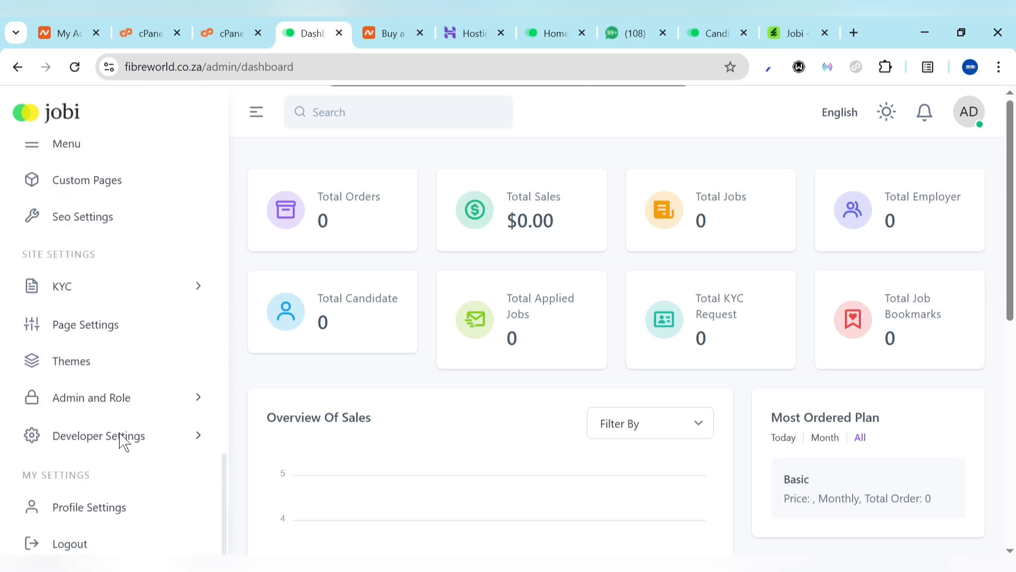
# Open Profile Settings, review it, and expand the Developer Settings group in the sidebar
pyautogui.click(69, 519)
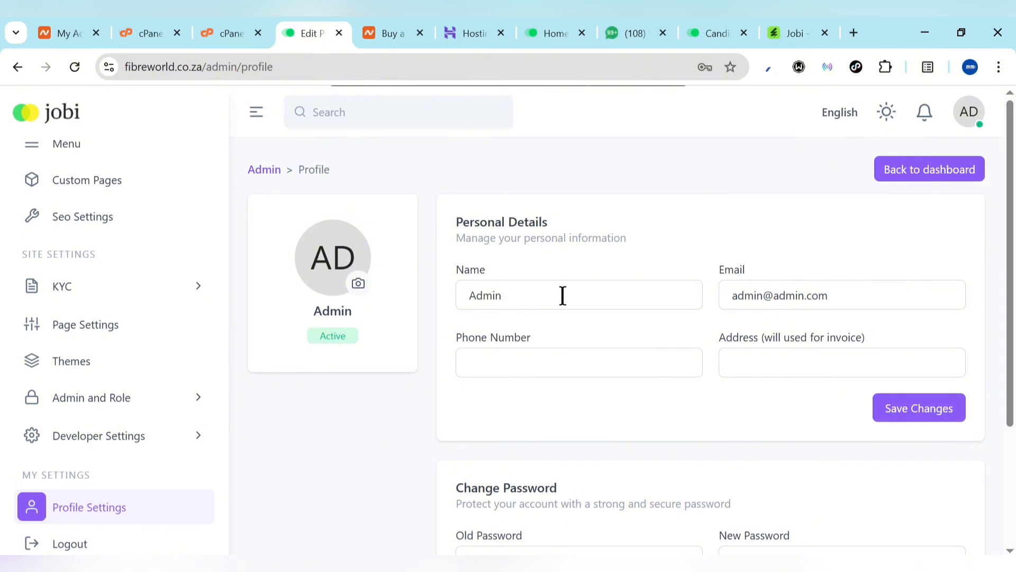
pyautogui.scroll(-3, 655, 437)
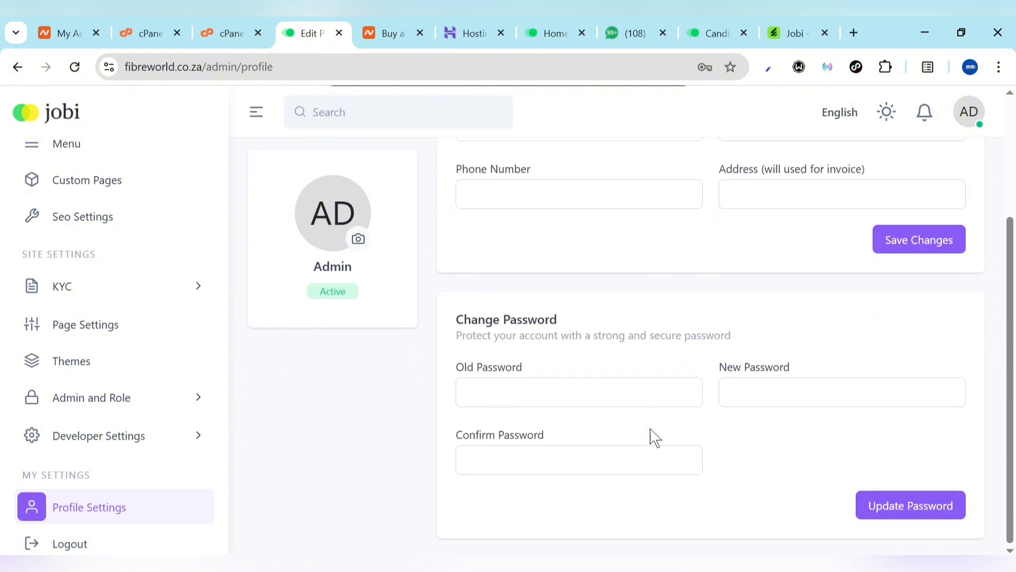
pyautogui.scroll(3, 654, 437)
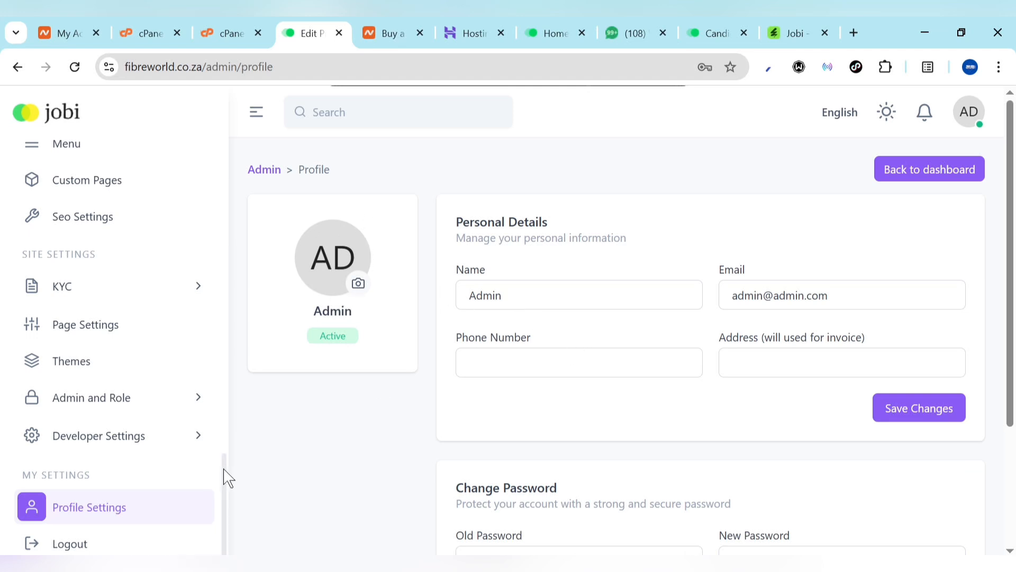
pyautogui.click(118, 448)
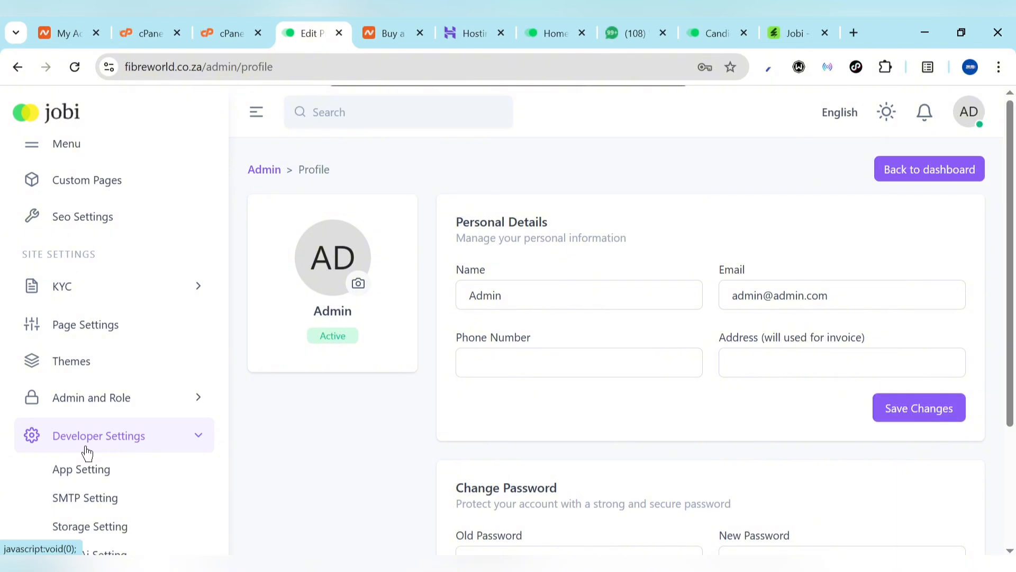
pyautogui.scroll(-2, 100, 447)
# In Application Settings keep site error visibility Enabled and time zone UTC, then open SMTP Setting
pyautogui.click(77, 363)
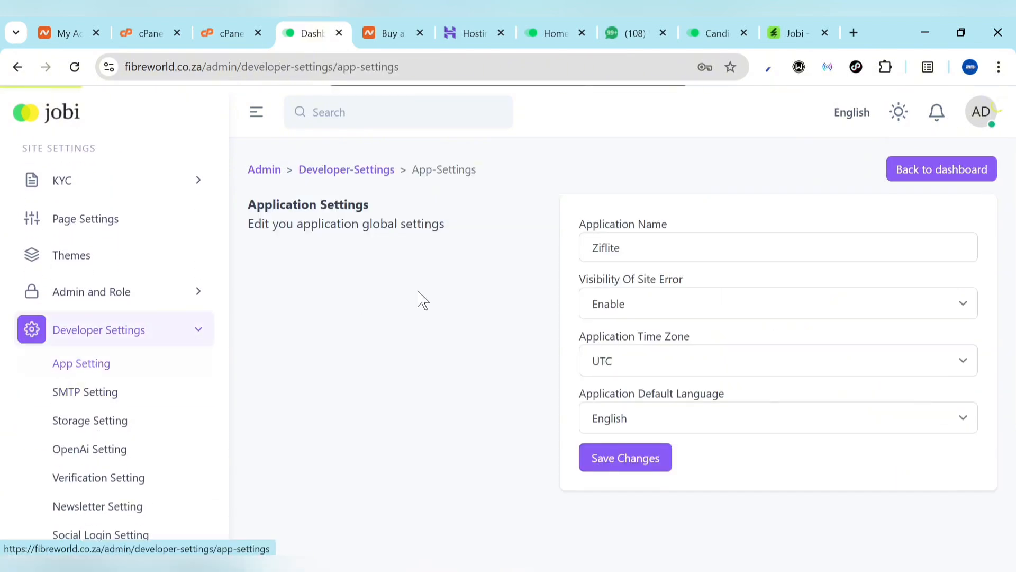
pyautogui.click(662, 241)
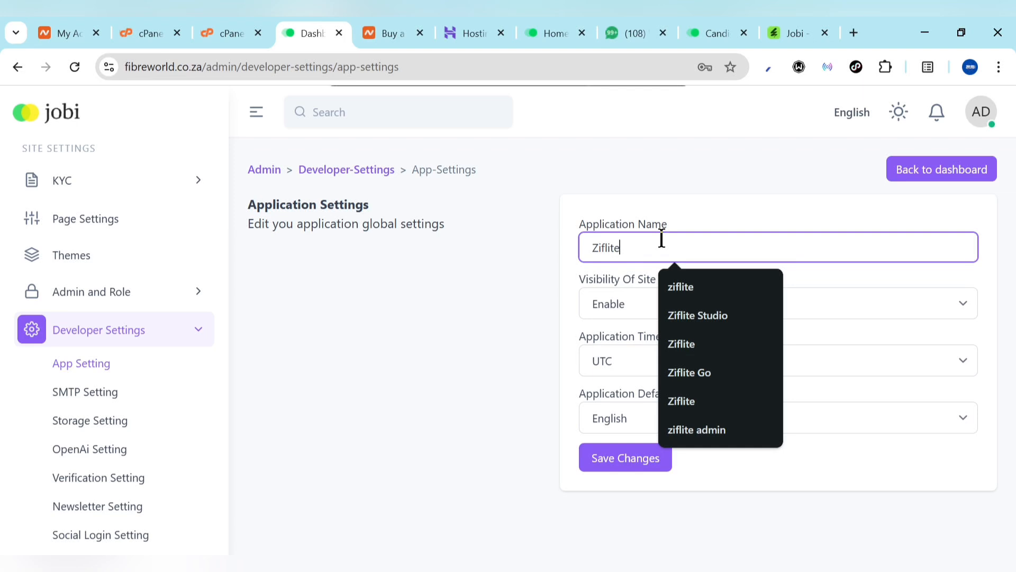
pyautogui.click(637, 312)
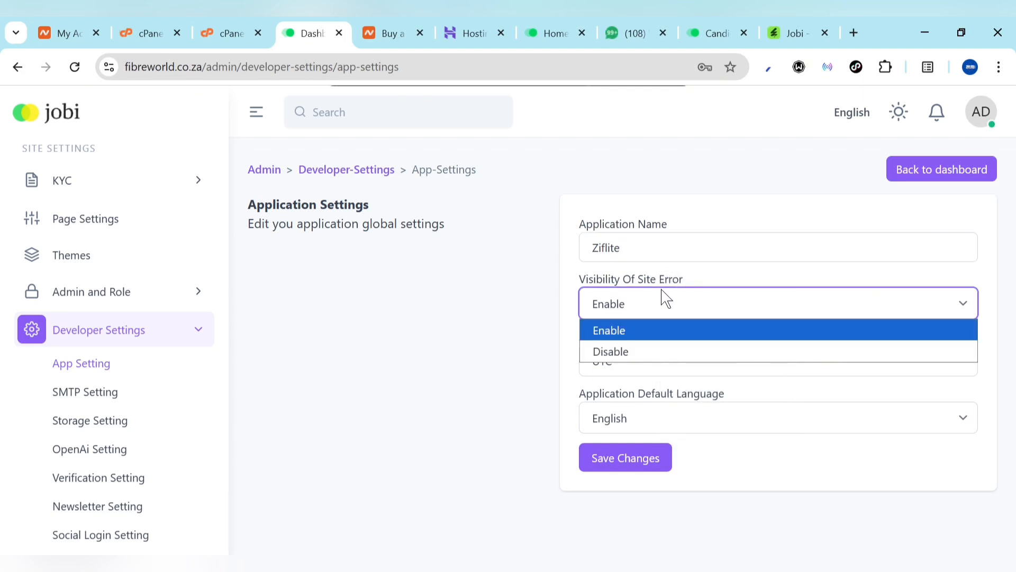
pyautogui.click(659, 303)
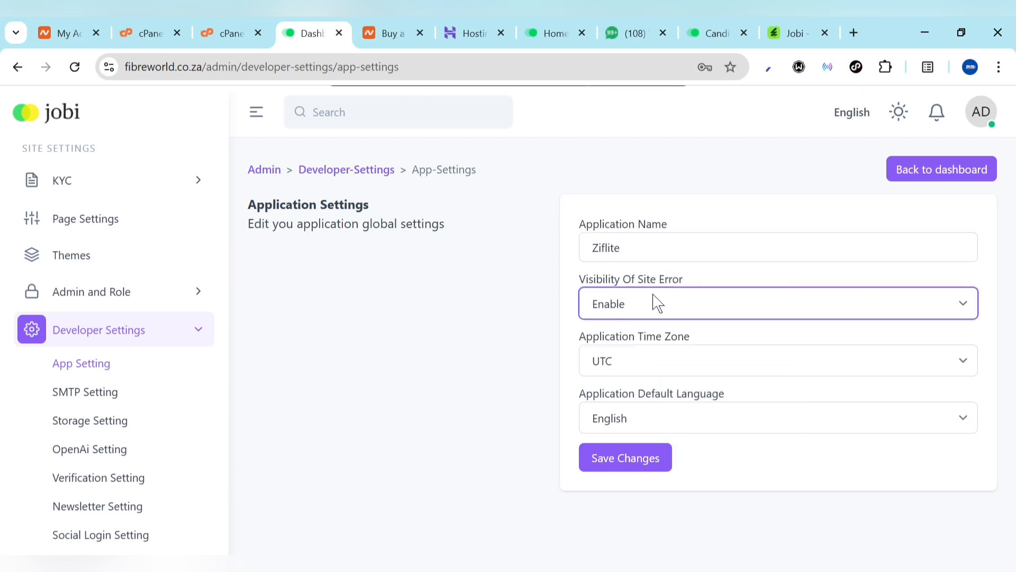
pyautogui.click(634, 366)
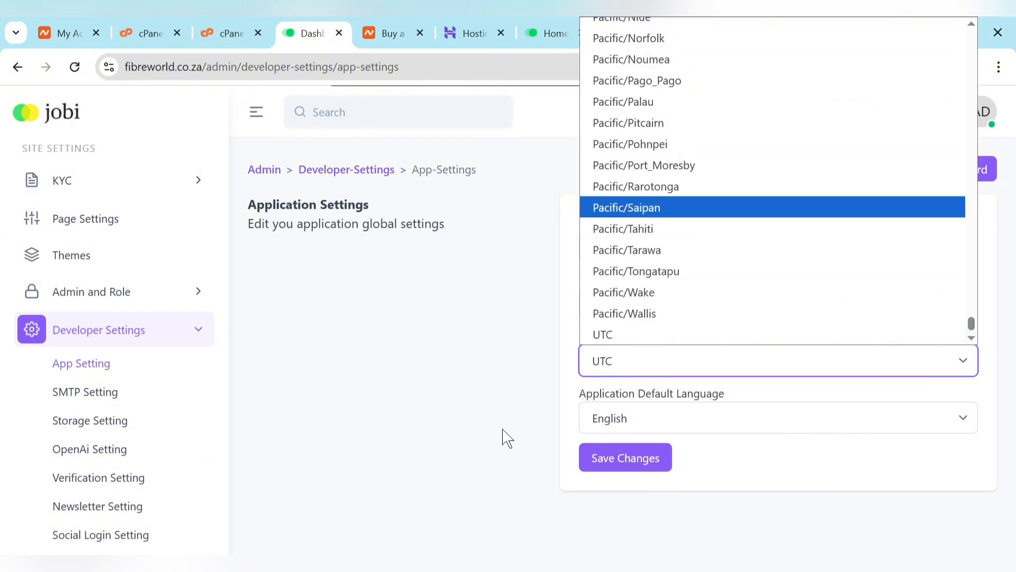
pyautogui.click(512, 392)
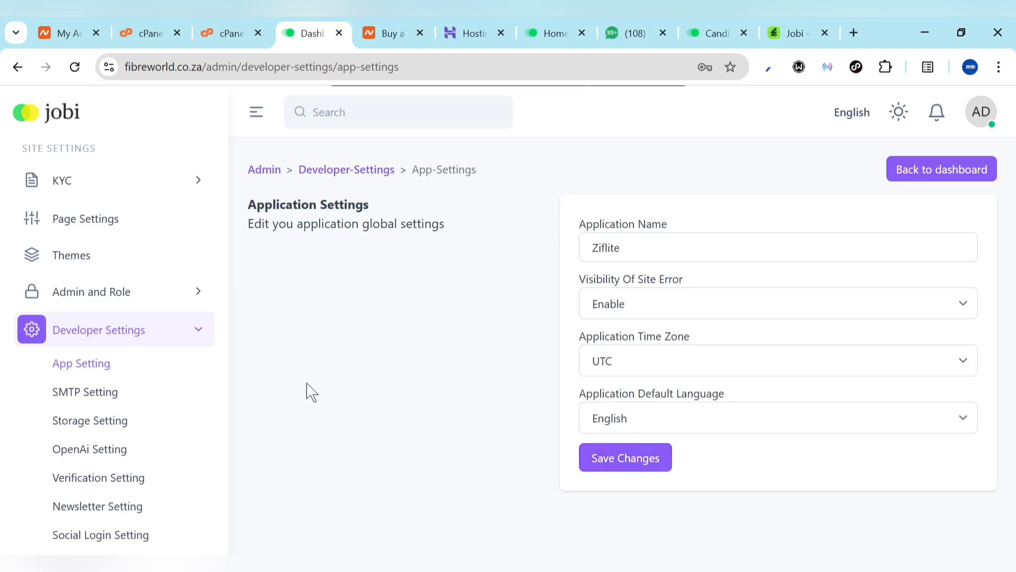
pyautogui.click(139, 404)
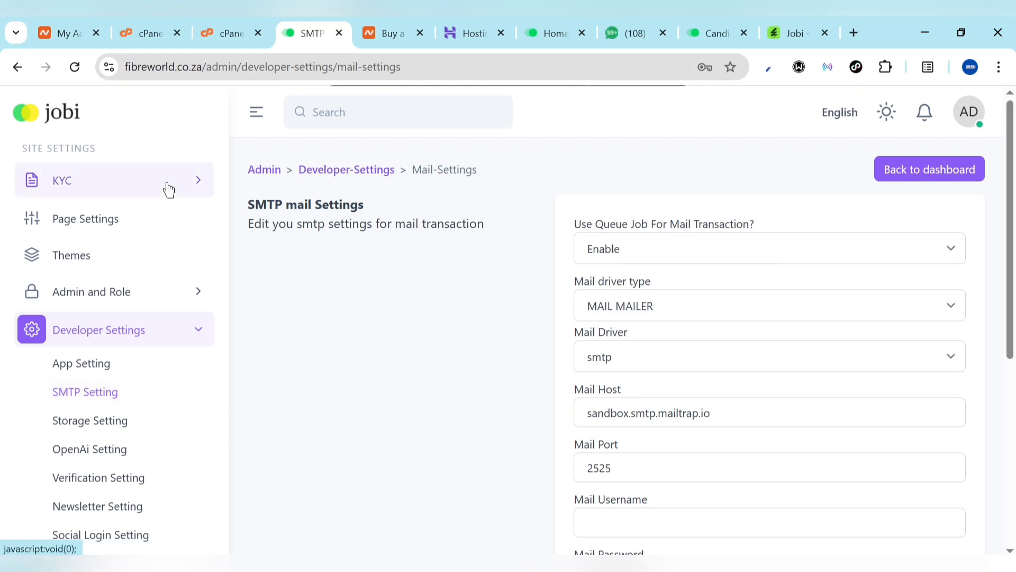
# Return to cPanel and open Email Accounts through an 'email' tool search
pyautogui.click(142, 32)
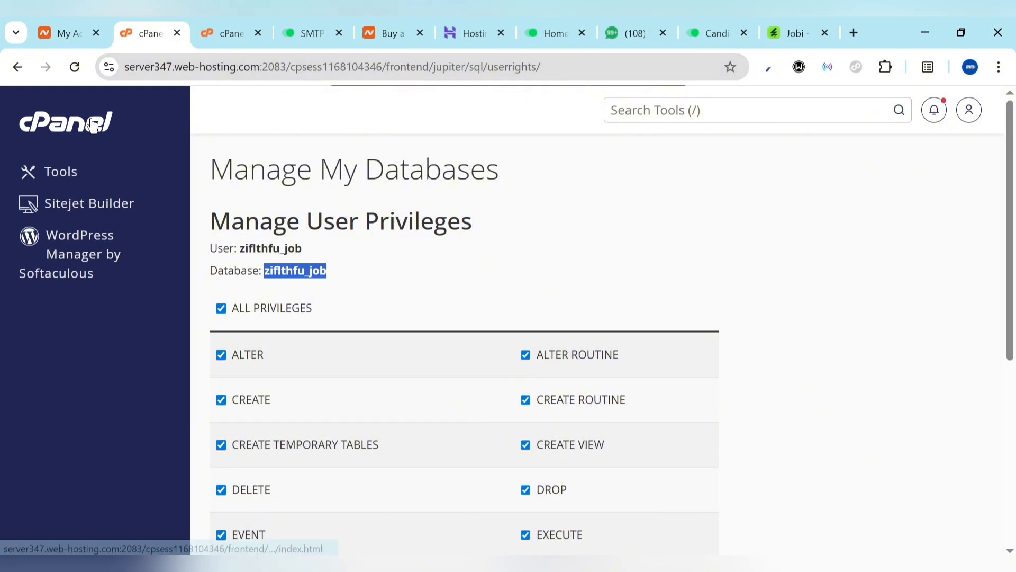
pyautogui.click(73, 127)
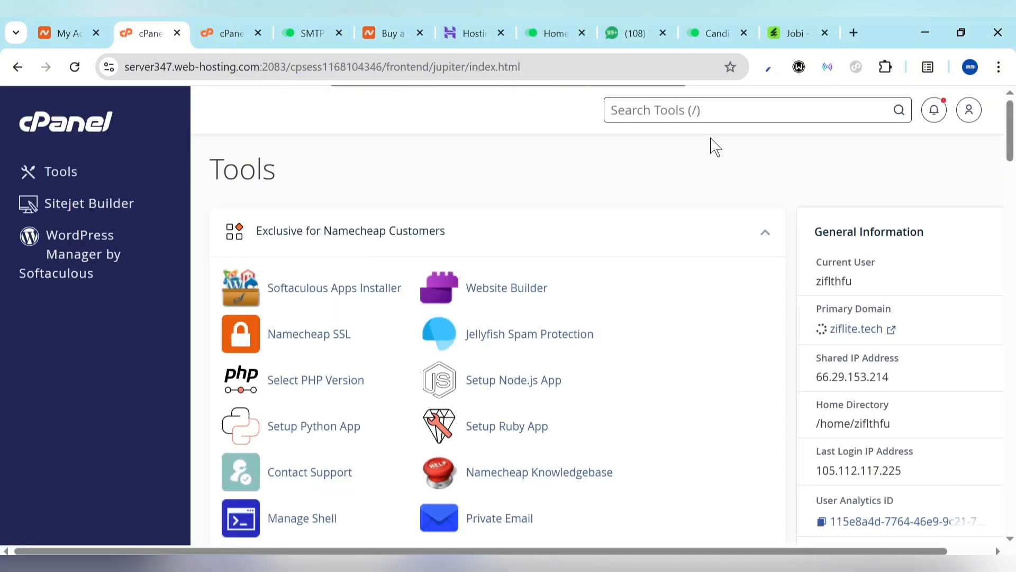
pyautogui.write('email')
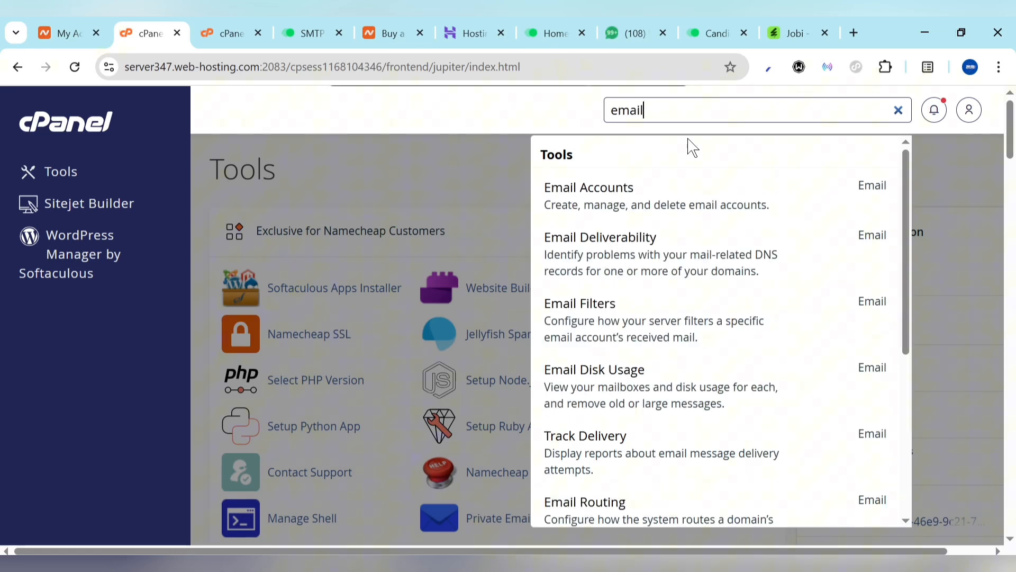
pyautogui.click(578, 189)
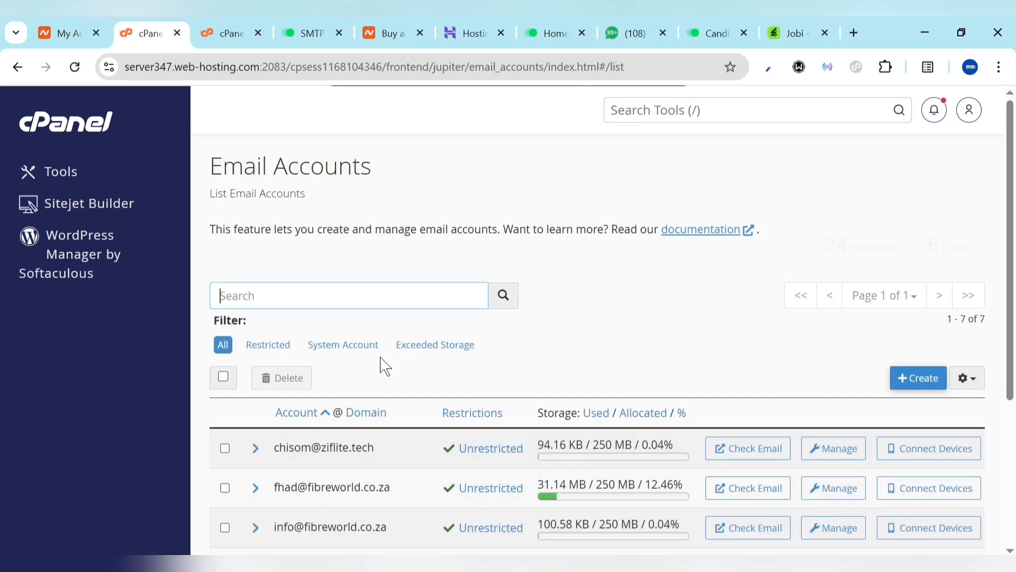
pyautogui.scroll(-5, 385, 365)
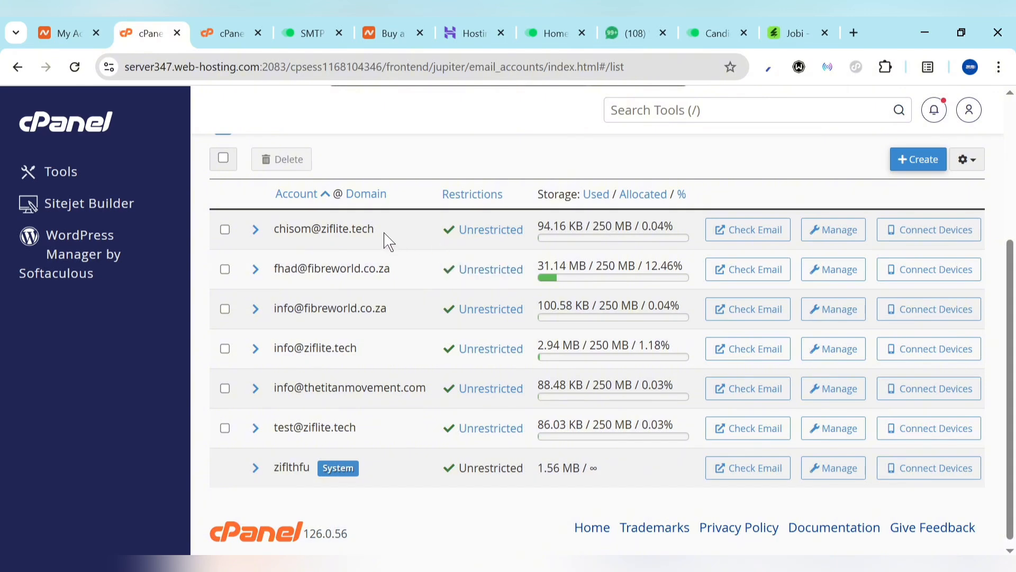
pyautogui.moveTo(389, 243); pyautogui.dragTo(359, 234)
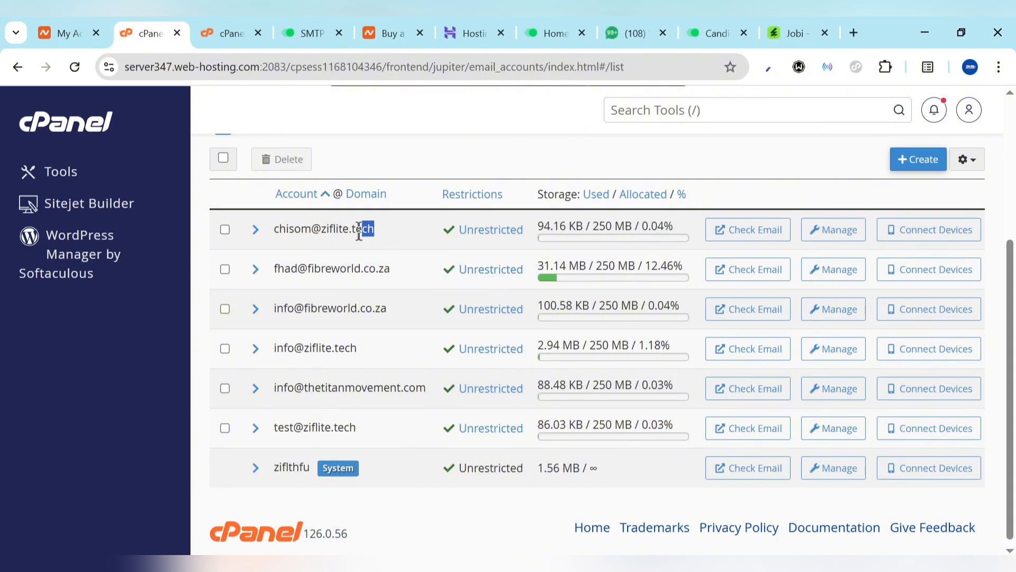
# Create a ziflite.tech email account with a generated password copied for later use
pyautogui.click(921, 160)
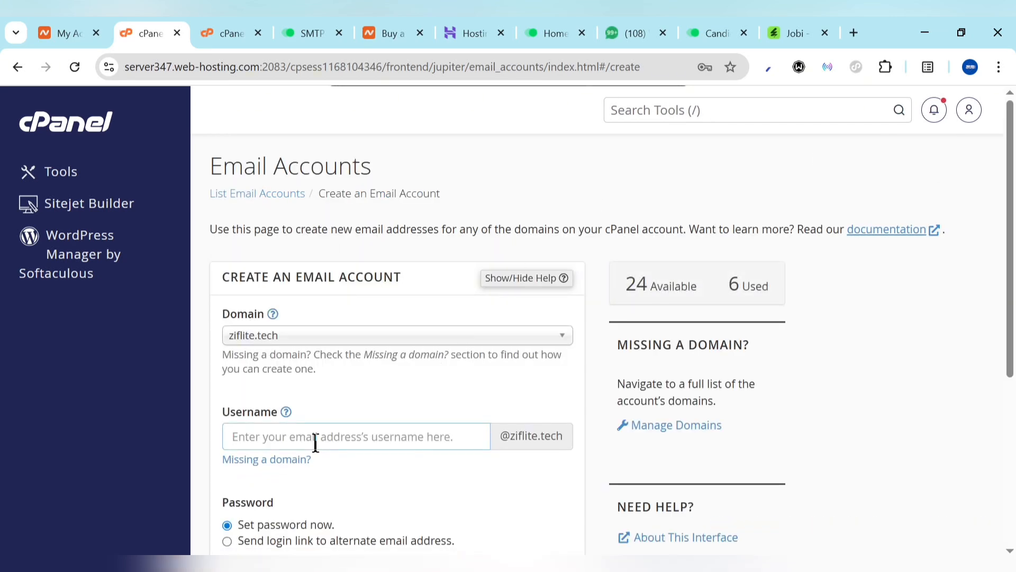
pyautogui.write('job')
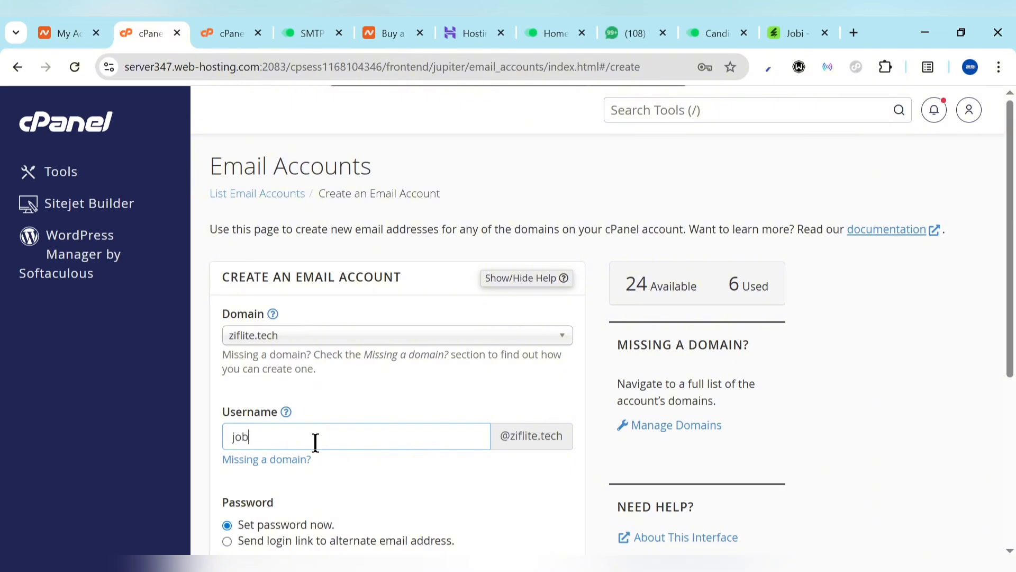
pyautogui.scroll(-5, 421, 395)
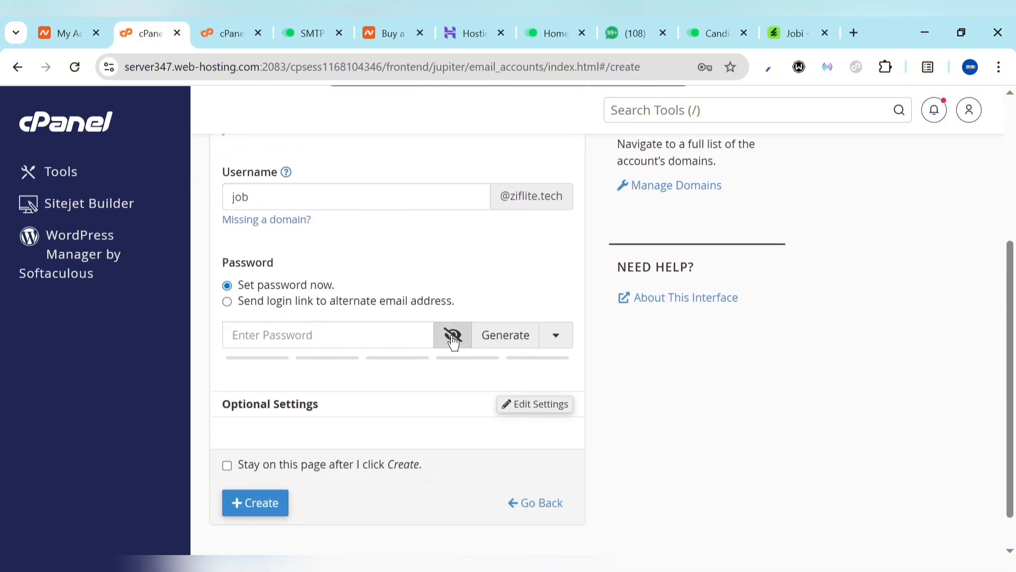
pyautogui.click(521, 340)
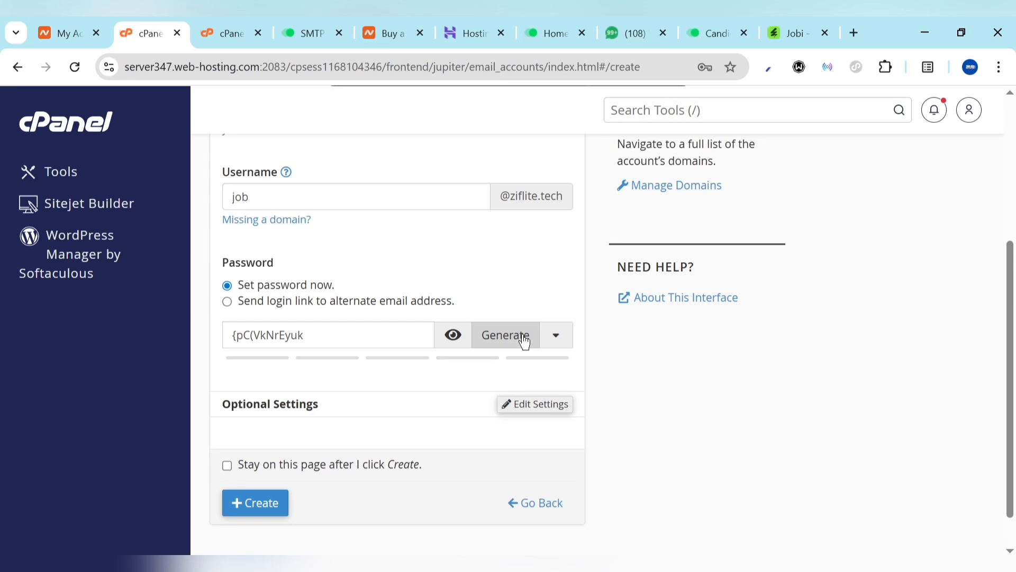
pyautogui.click(368, 334)
pyautogui.hotkey('ctrl', 'a')
pyautogui.hotkey('ctrl', 'x')
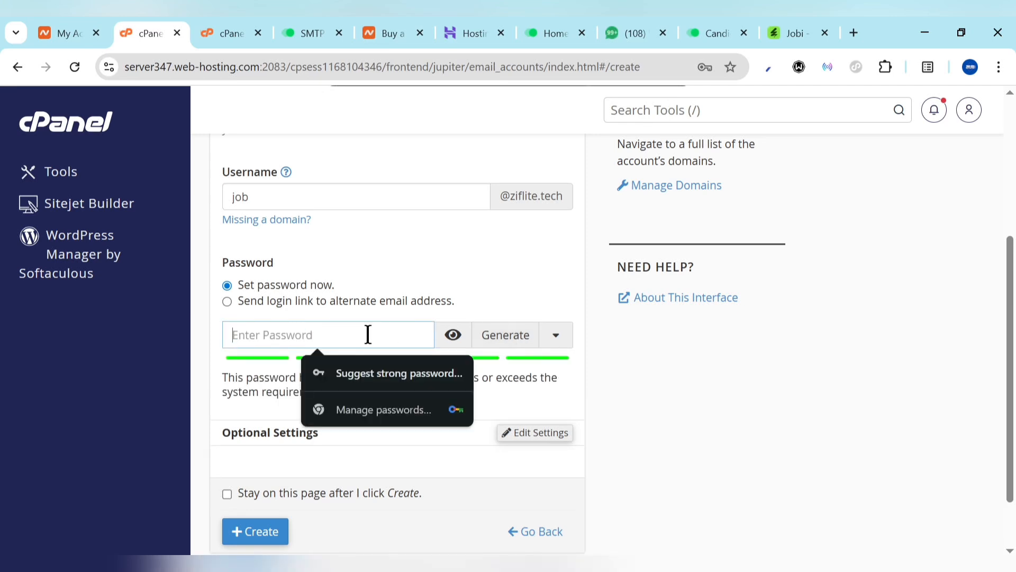
pyautogui.hotkey('ctrl', 'v')
pyautogui.scroll(-2, 460, 273)
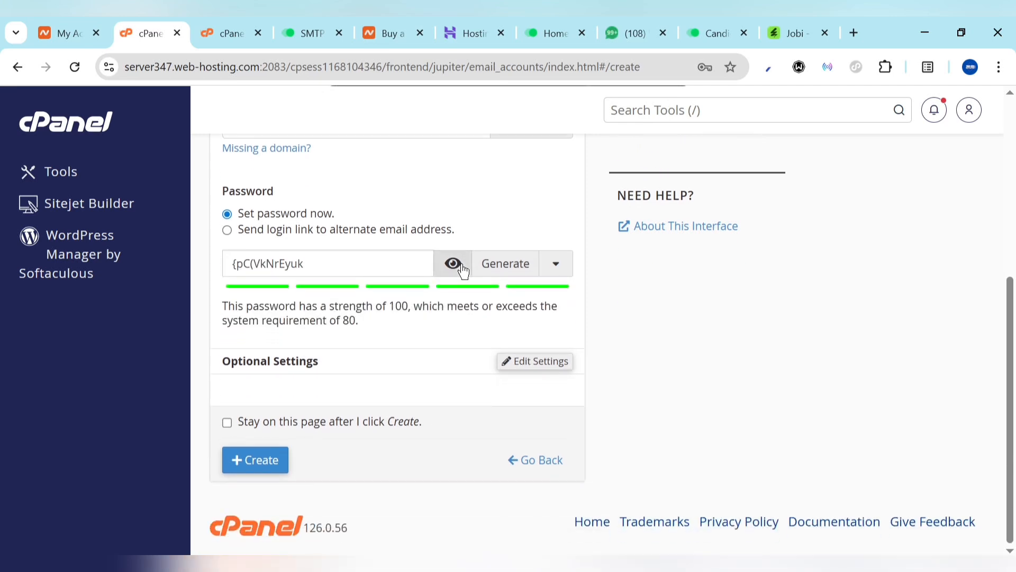
pyautogui.click(259, 467)
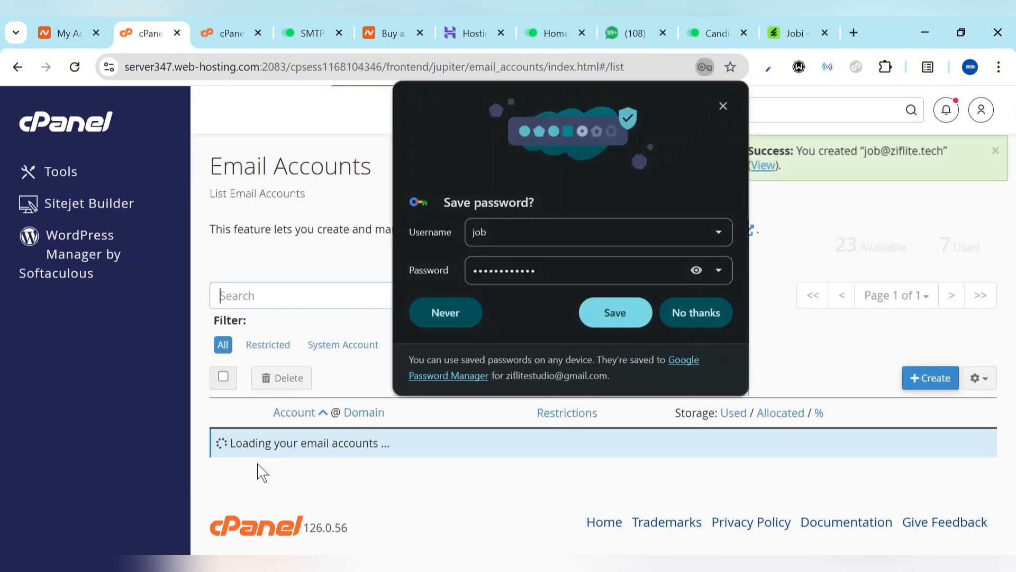
pyautogui.click(693, 314)
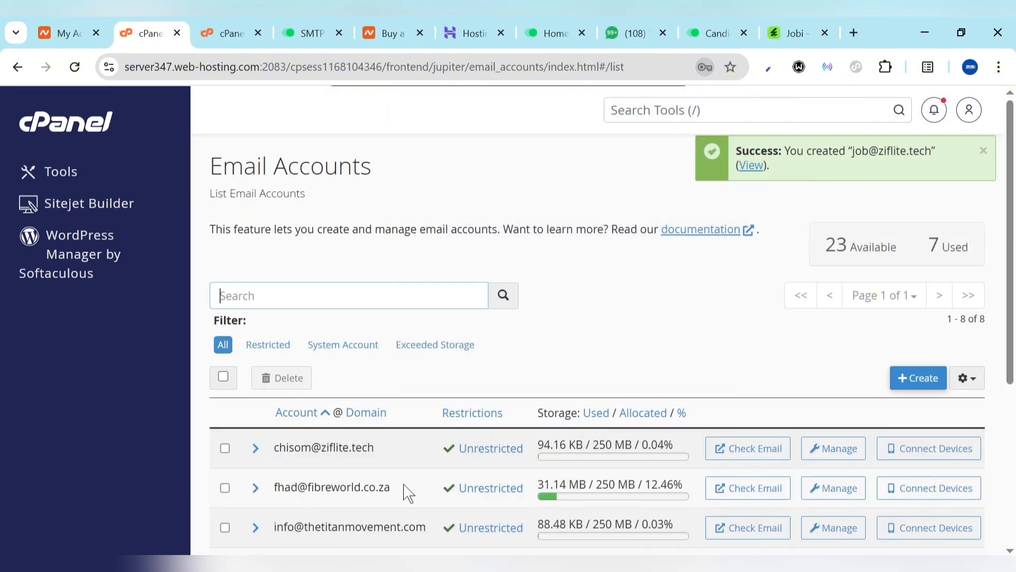
pyautogui.scroll(-5, 407, 490)
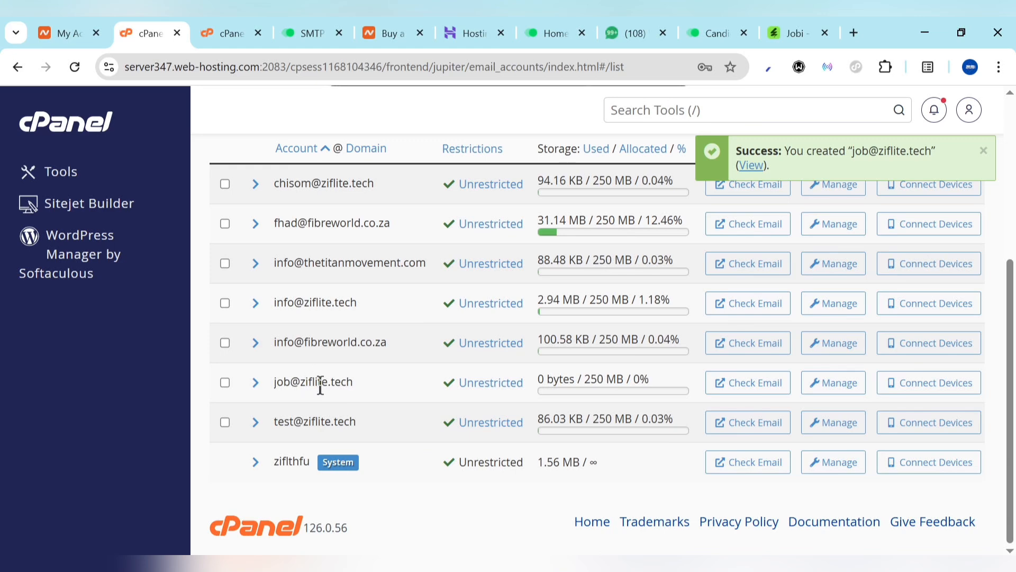
# Open the new account's webmail and view its manual settings: server ziflite.tech, SMTP port 465
pyautogui.click(760, 390)
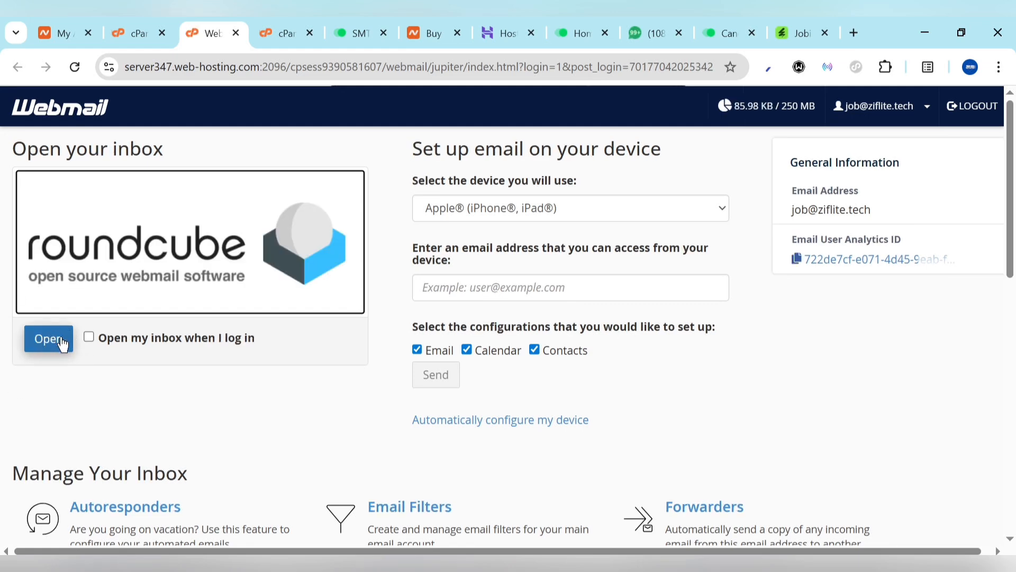
pyautogui.scroll(-10, 216, 368)
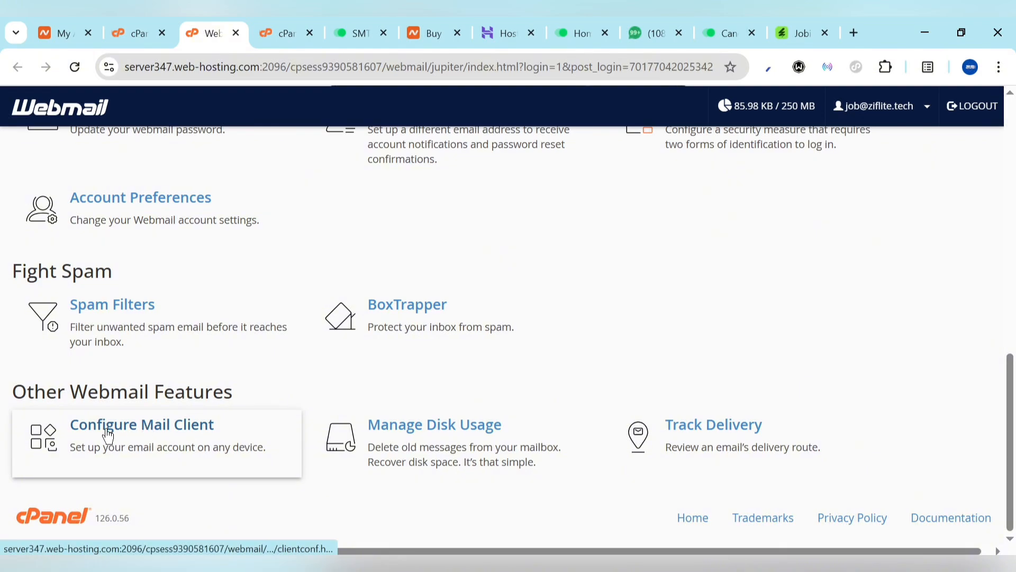
pyautogui.click(169, 427)
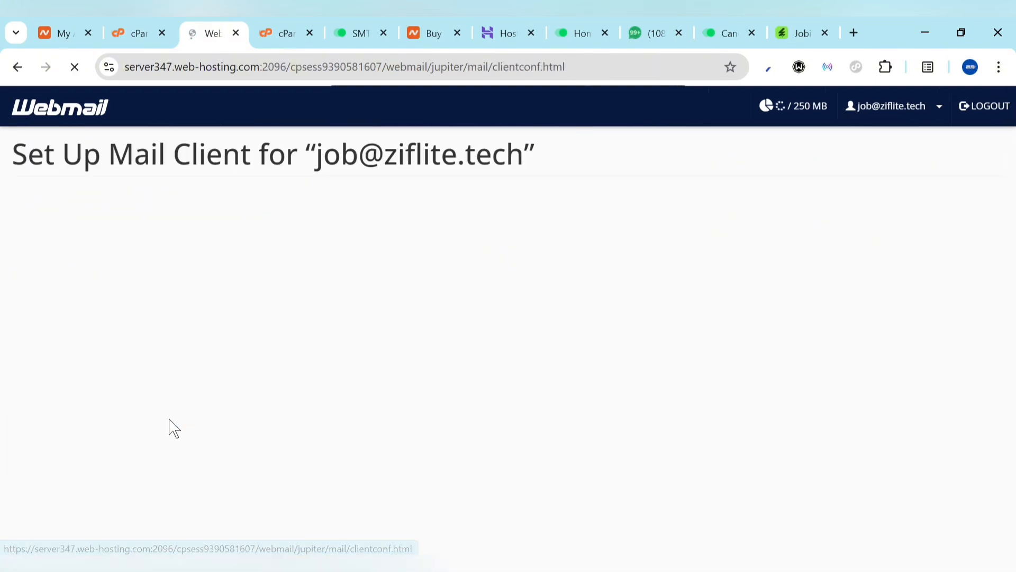
pyautogui.scroll(-8, 239, 324)
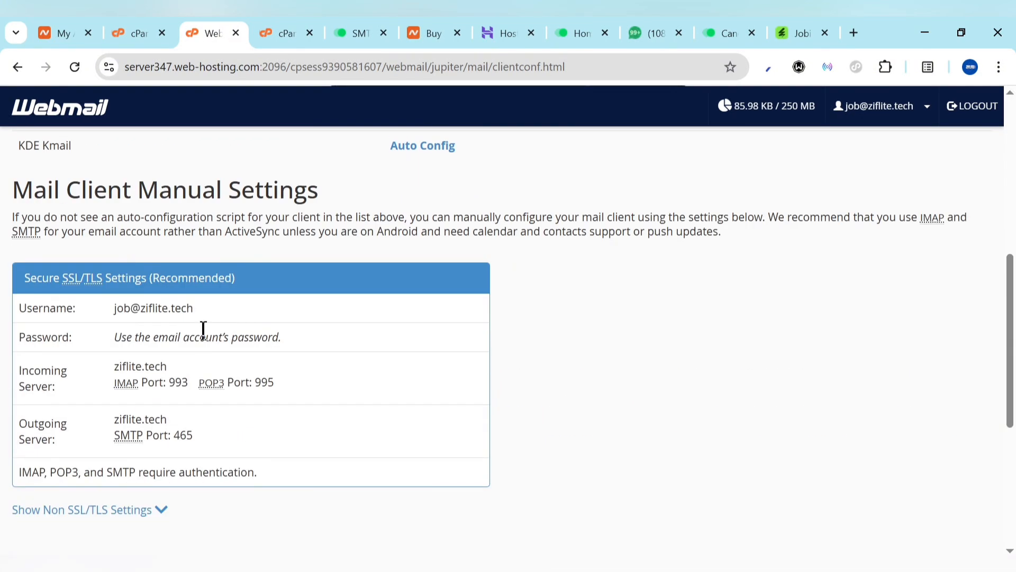
pyautogui.moveTo(342, 29); pyautogui.dragTo(281, 23)
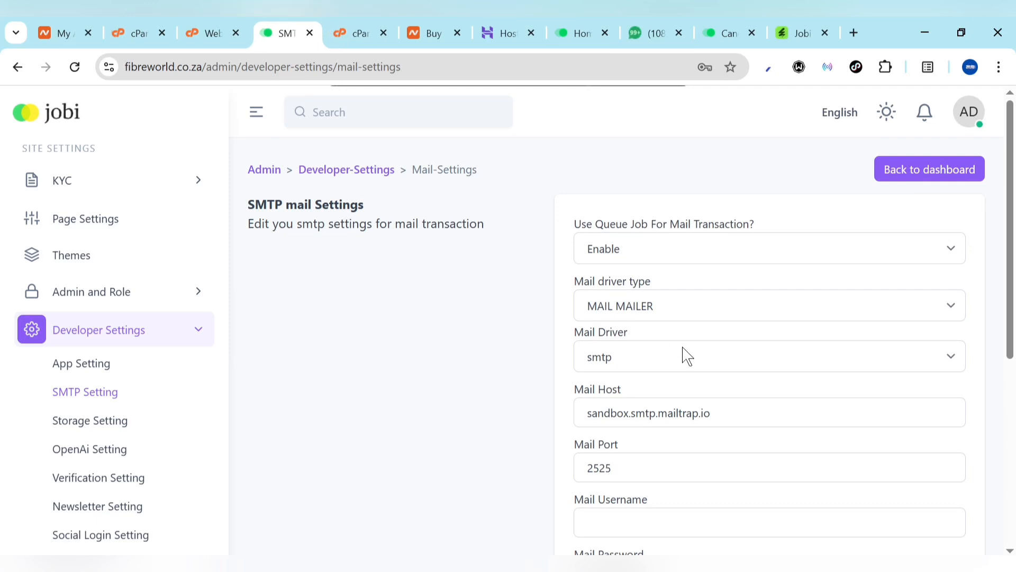
# Paste the new account's password into Mail Password and copy the account username from the mail client settings
pyautogui.scroll(-3, 685, 357)
pyautogui.scroll(-3, 657, 492)
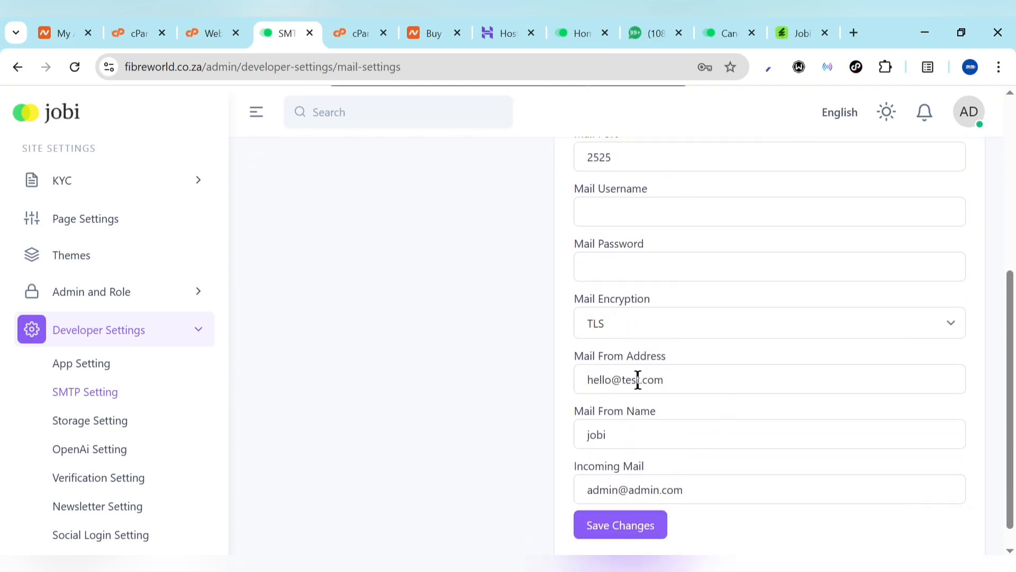
pyautogui.click(636, 276)
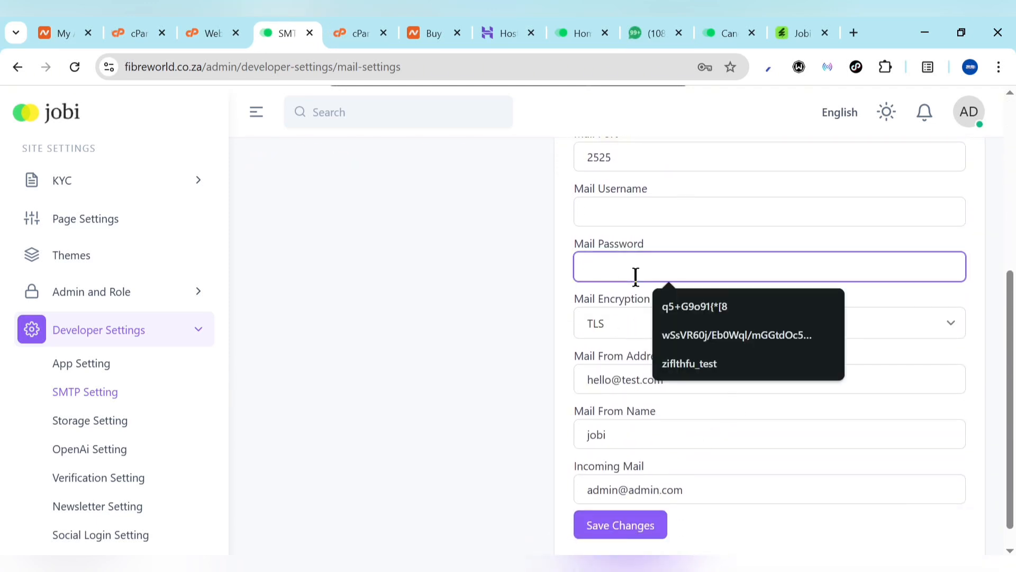
pyautogui.hotkey('ctrl', 'v')
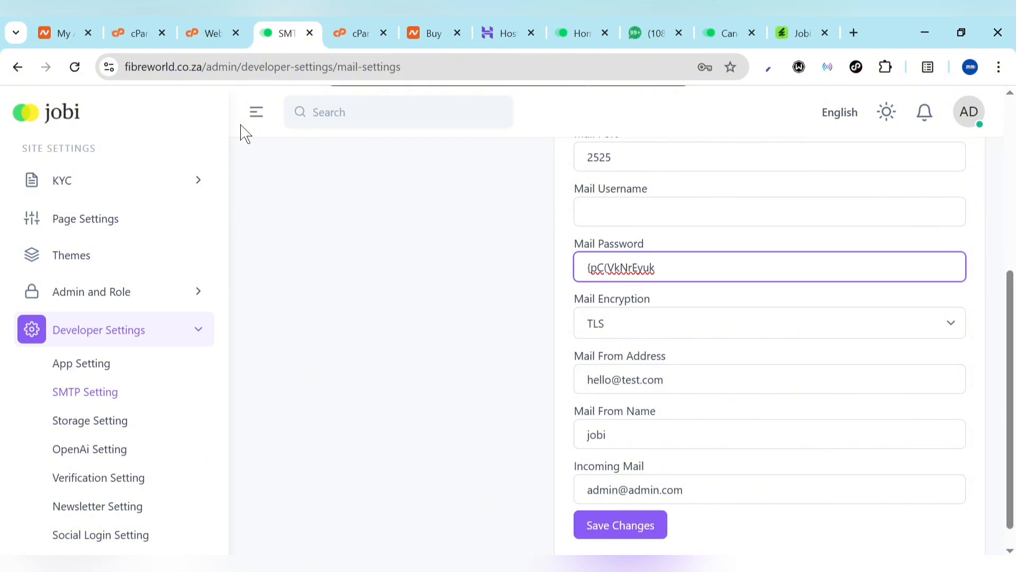
pyautogui.click(197, 25)
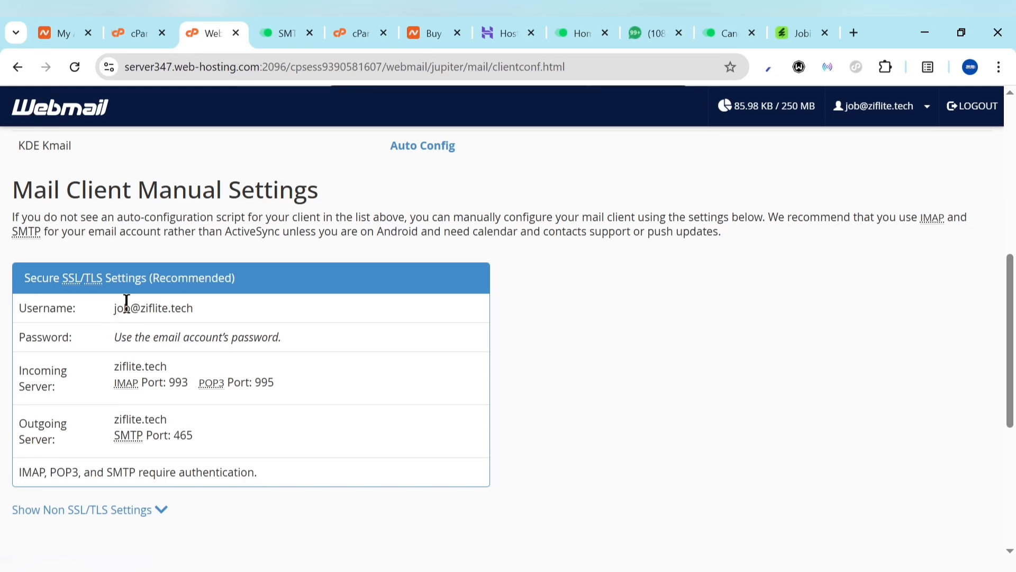
pyautogui.moveTo(114, 308); pyautogui.dragTo(221, 321)
pyautogui.hotkey('ctrl', 'c')
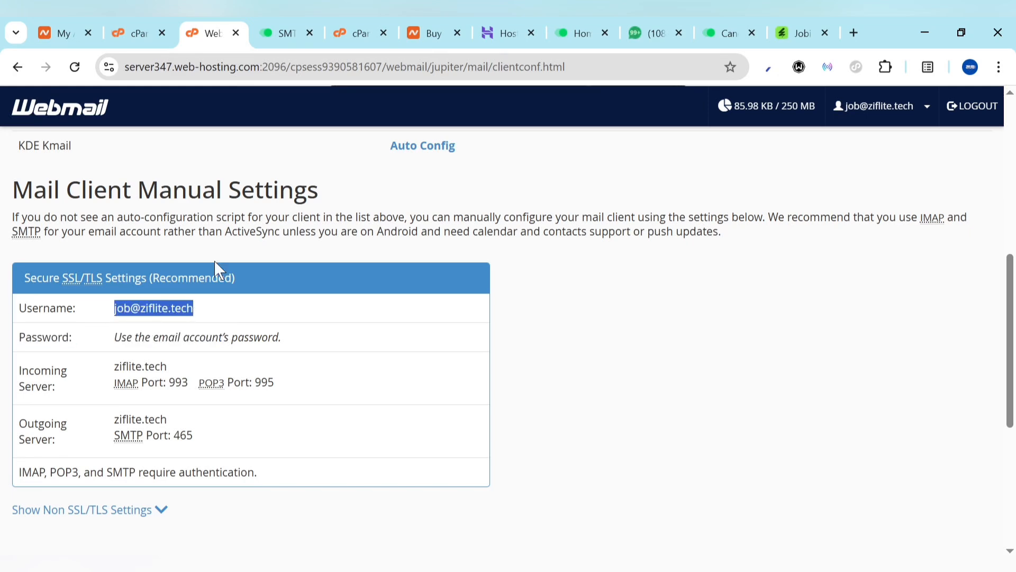
pyautogui.click(307, 22)
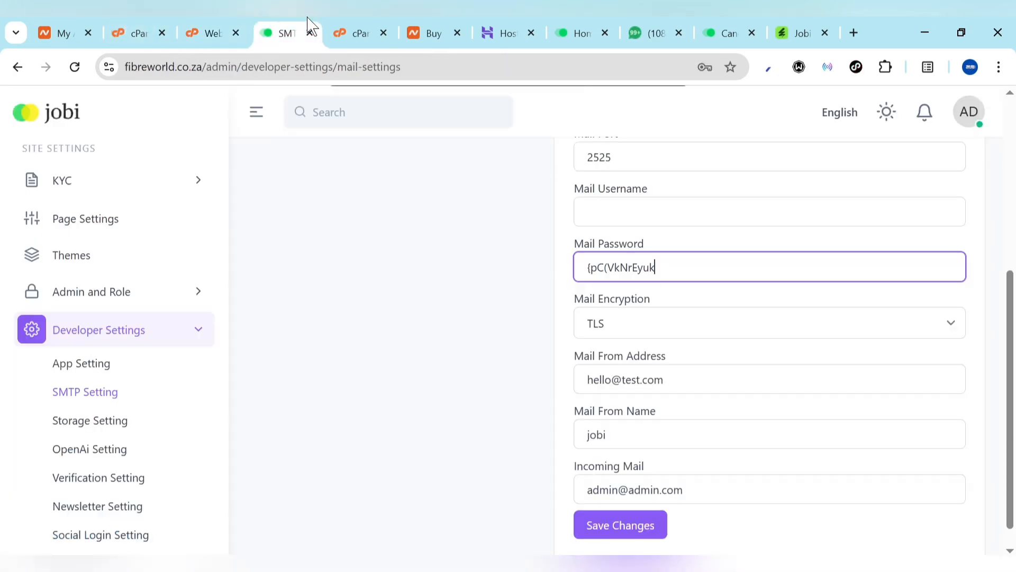
# Use the mail account address as Mail Username and From Address, with SSL encryption
pyautogui.click(670, 216)
pyautogui.hotkey('ctrl', 'v')
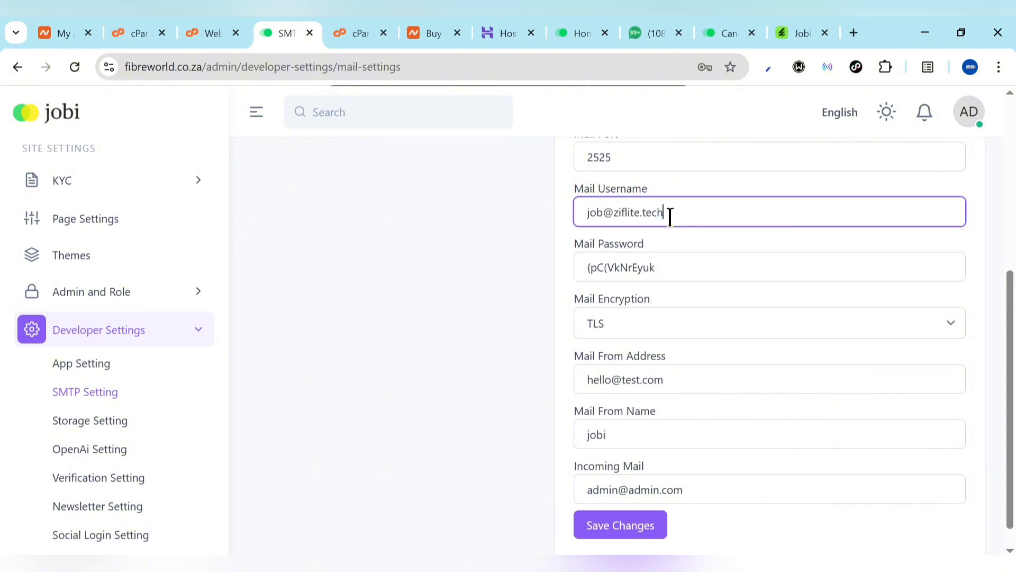
pyautogui.click(736, 324)
pyautogui.click(681, 351)
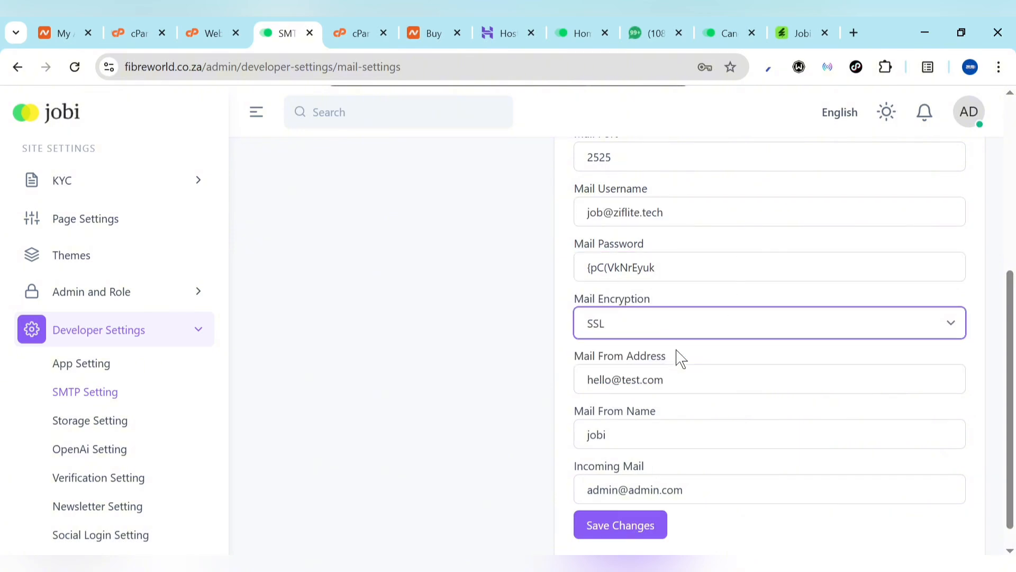
pyautogui.click(674, 379)
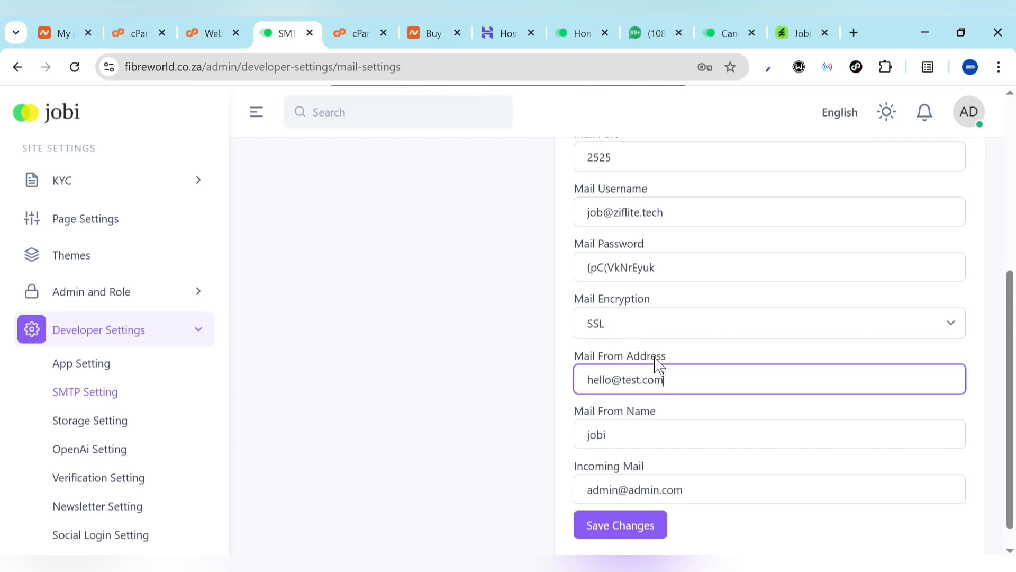
pyautogui.hotkey('ctrl', 'a')
pyautogui.hotkey('ctrl', 'v')
# Set Mail From Name to Ziflite and Incoming Mail to the account address
pyautogui.click(651, 426)
pyautogui.hotkey('ctrl', 'a')
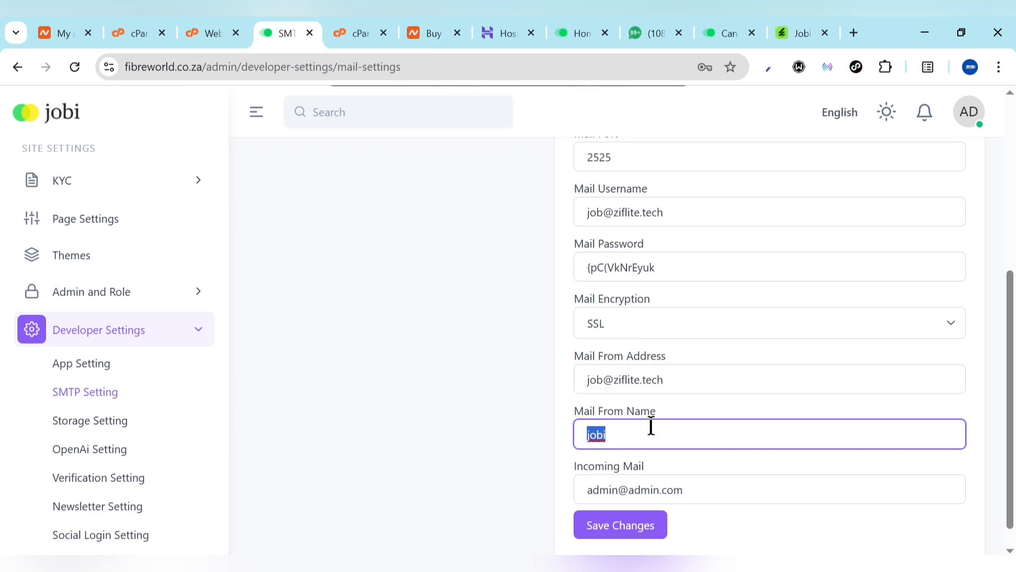
pyautogui.write('Z')
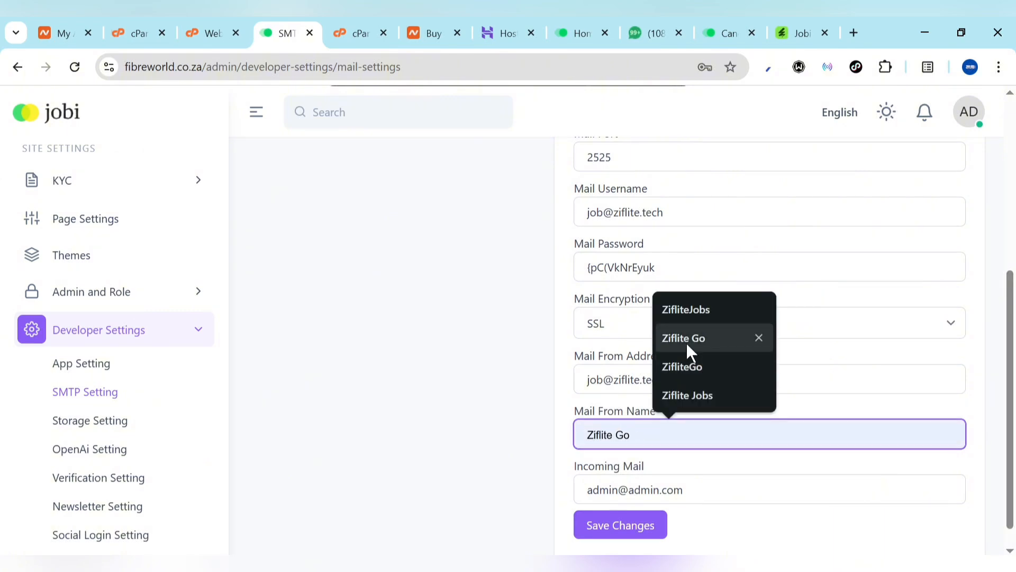
pyautogui.write('iflite G')
pyautogui.press('BackSpace')
pyautogui.press('BackSpace')
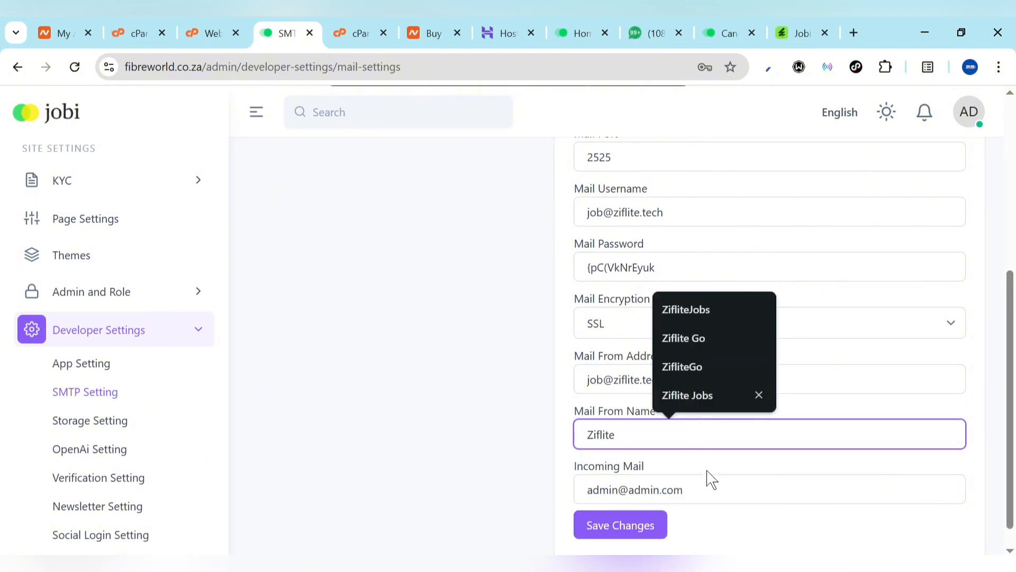
pyautogui.click(700, 485)
pyautogui.hotkey('ctrl', 'a')
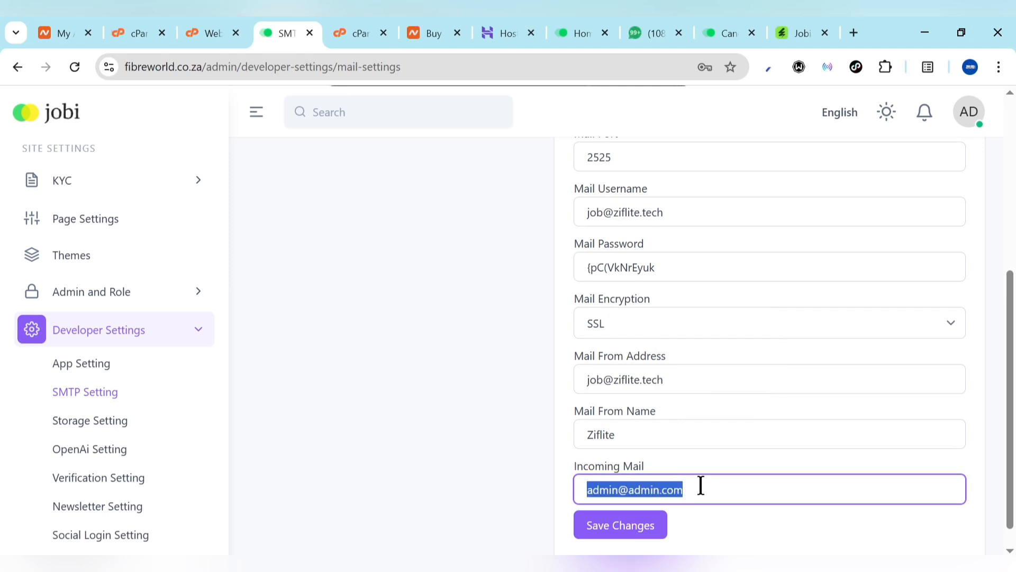
pyautogui.hotkey('ctrl', 'v')
pyautogui.scroll(4, 807, 291)
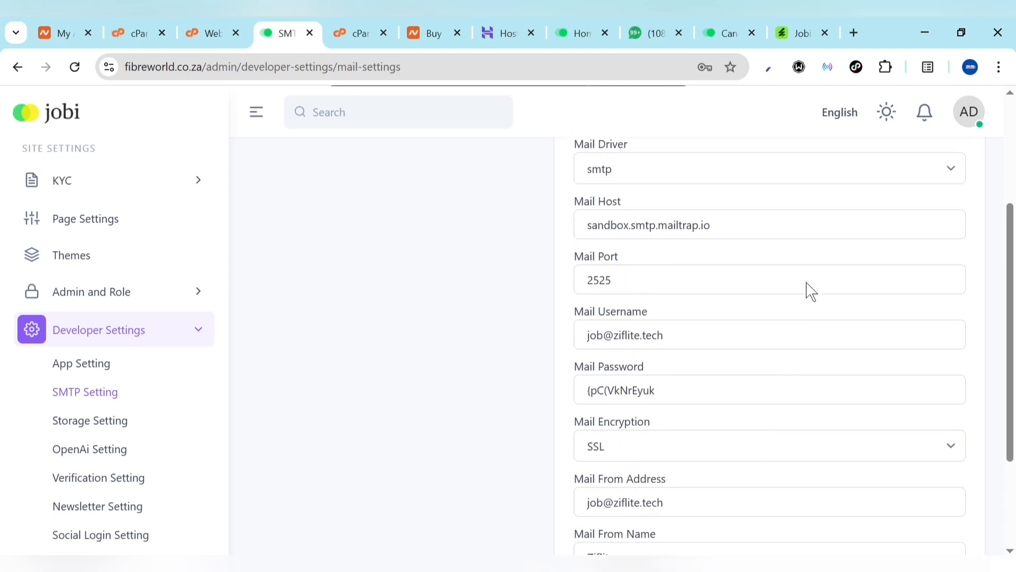
pyautogui.scroll(3, 747, 288)
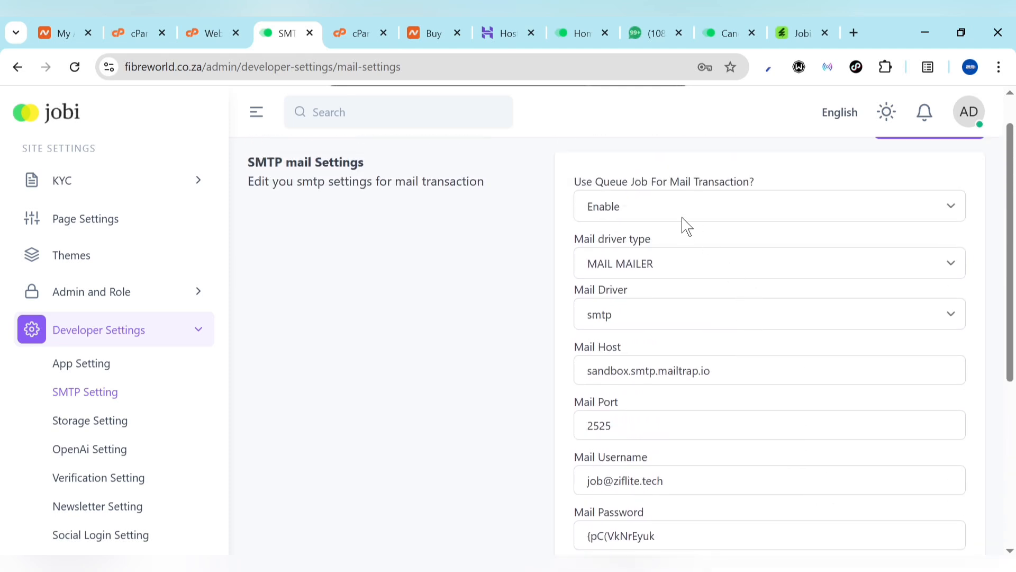
# Keep the MAIL MAILER driver and set Mail Host to ziflite.tech
pyautogui.click(672, 266)
pyautogui.click(672, 266)
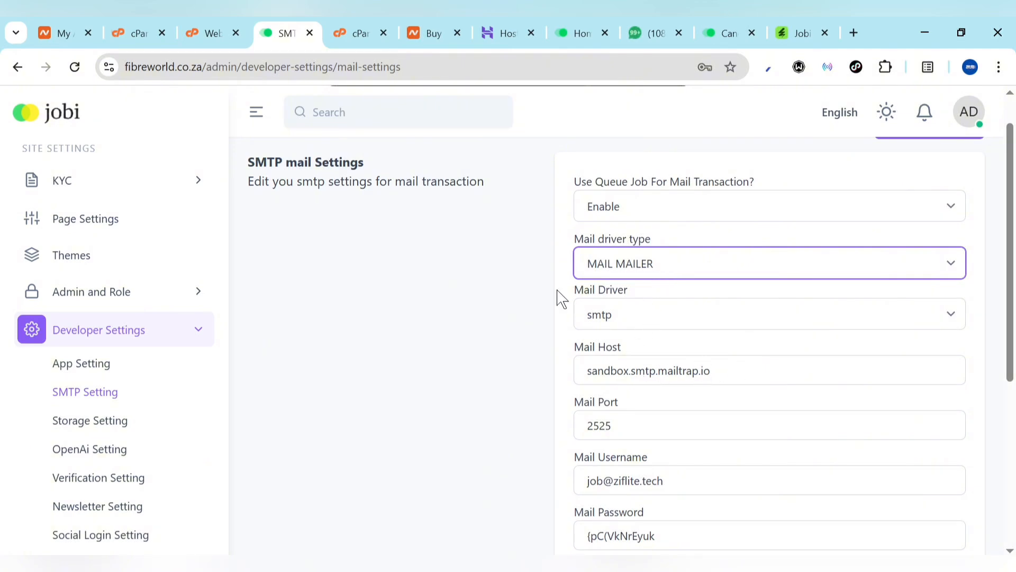
pyautogui.scroll(-2, 724, 357)
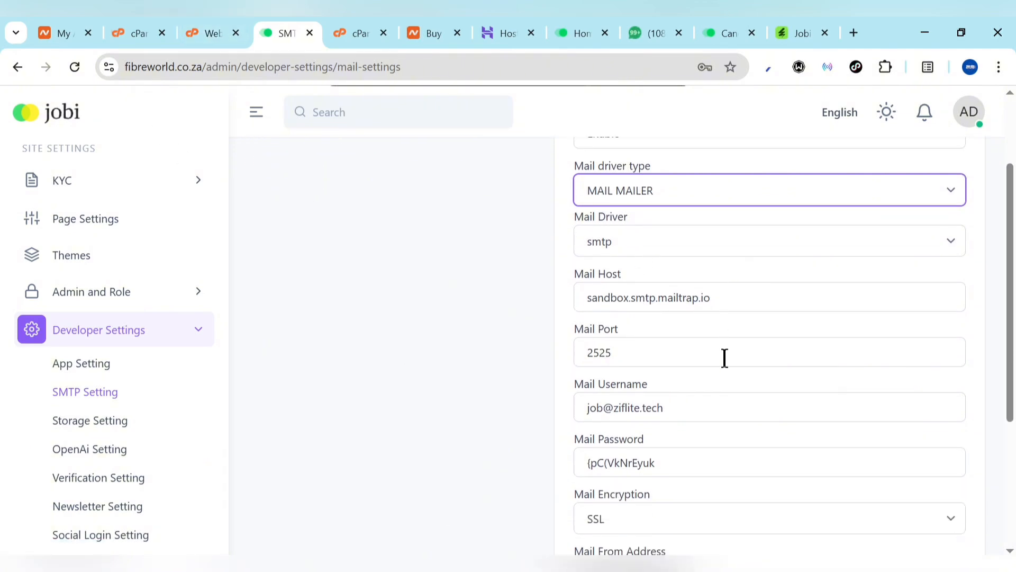
pyautogui.scroll(1, 724, 358)
pyautogui.click(745, 340)
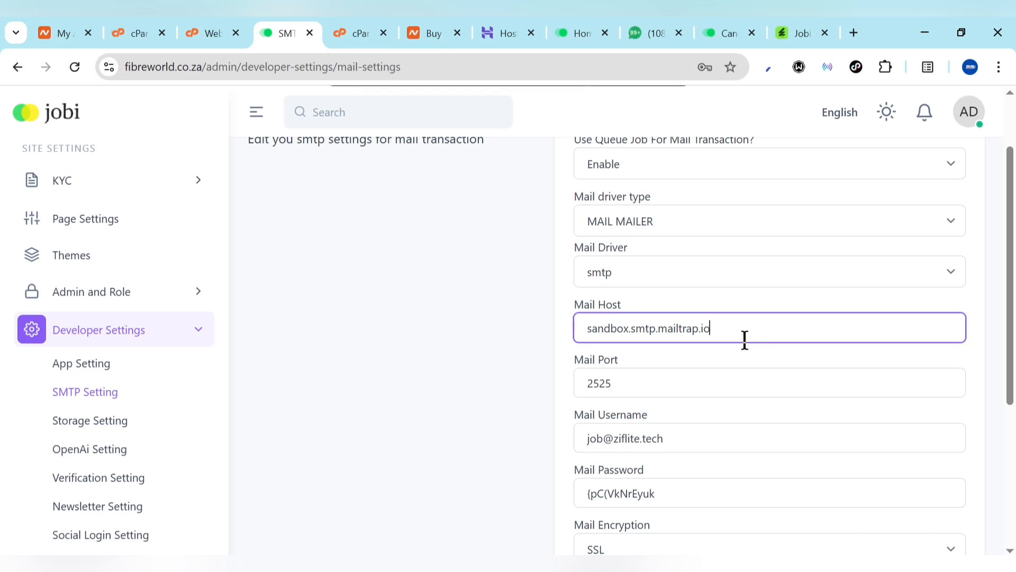
pyautogui.hotkey('ctrl', 'a')
pyautogui.hotkey('ctrl', 'v')
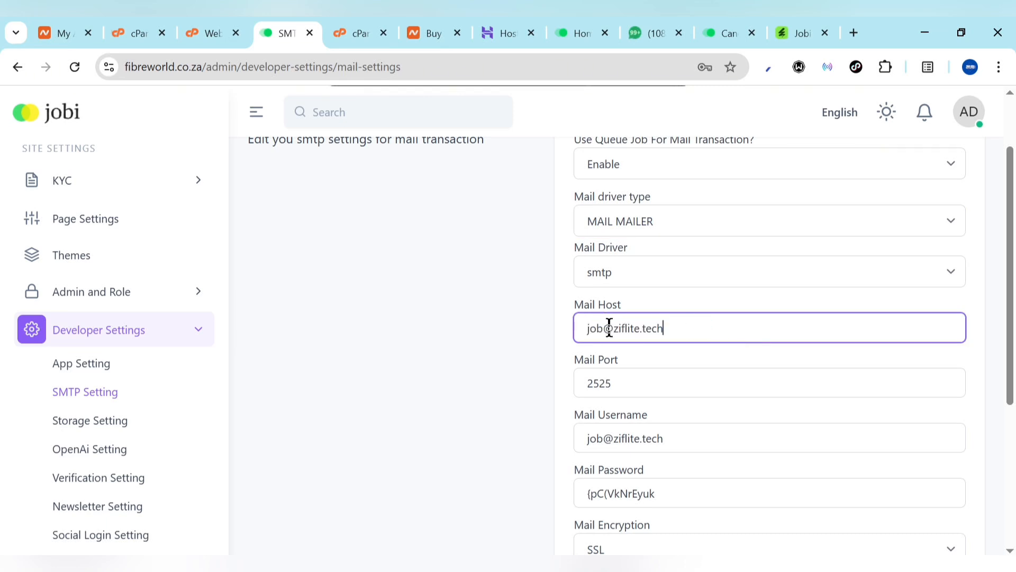
pyautogui.moveTo(613, 327); pyautogui.dragTo(577, 328)
pyautogui.press('BackSpace')
pyautogui.scroll(2, 630, 336)
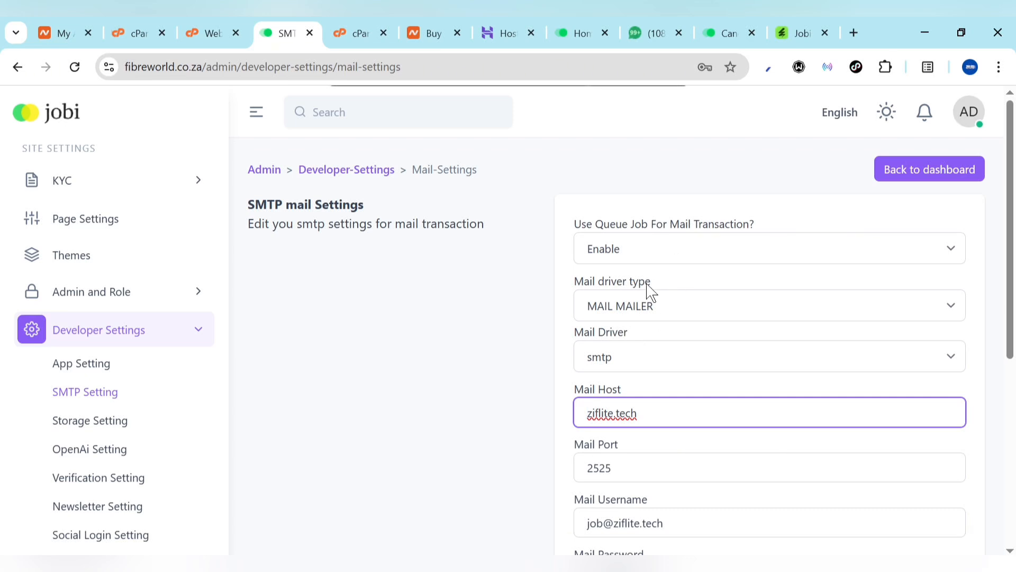
pyautogui.click(582, 413)
# Set Mail Port to 465, taken from Webmail's client settings, and save the SMTP settings
pyautogui.click(218, 31)
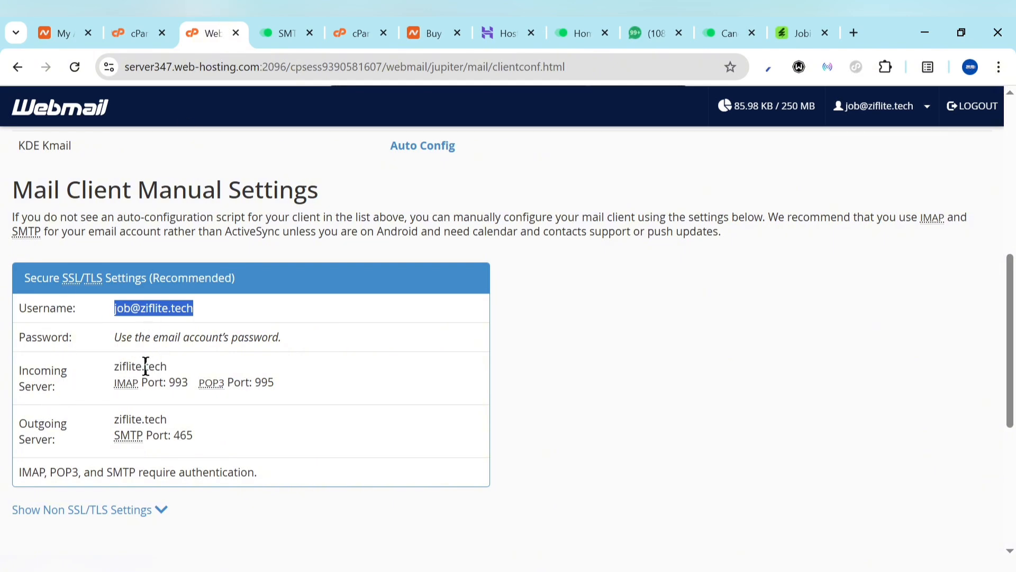
pyautogui.click(300, 24)
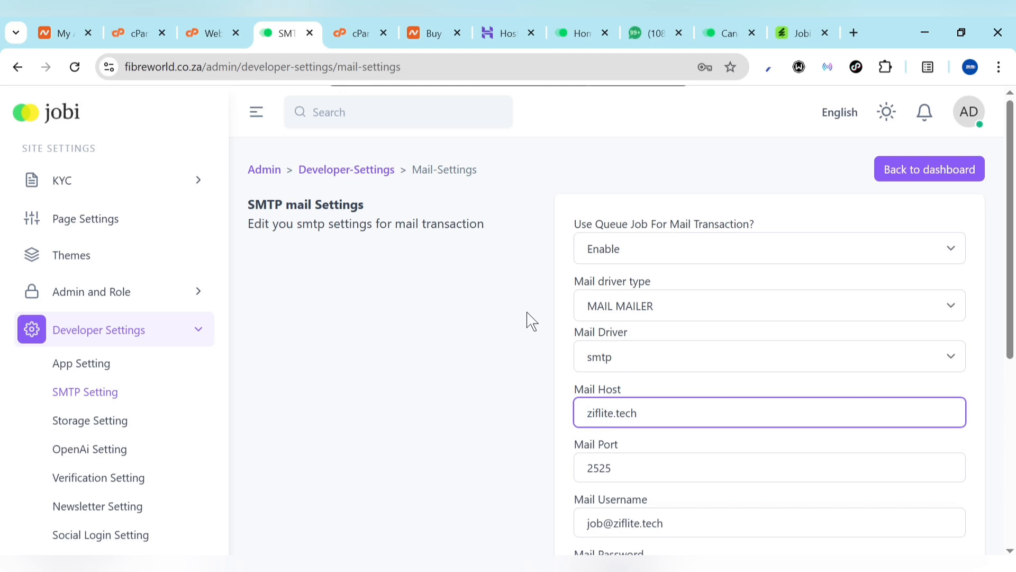
pyautogui.click(225, 30)
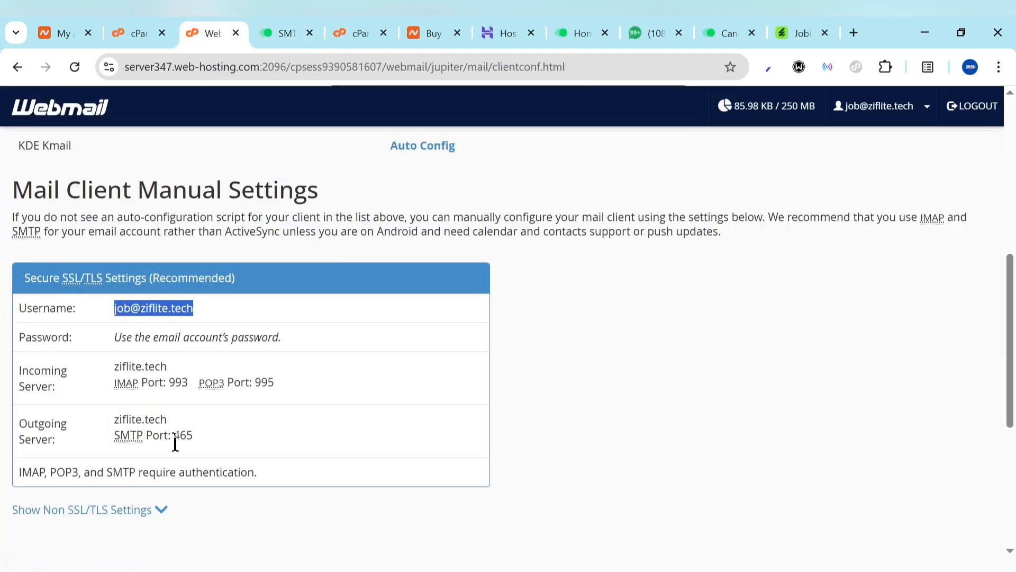
pyautogui.moveTo(174, 435); pyautogui.dragTo(197, 438)
pyautogui.hotkey('ctrl', 'c')
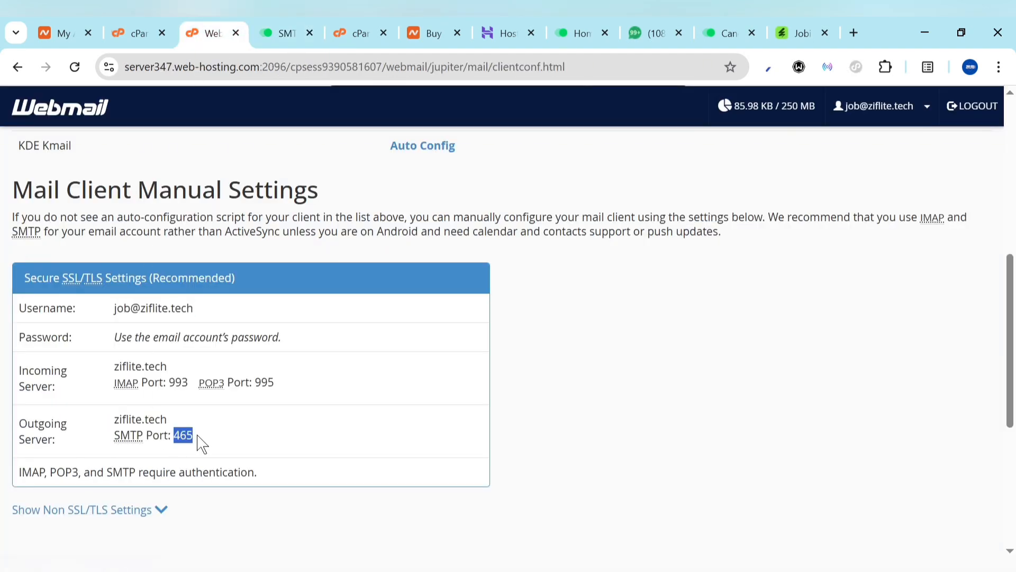
pyautogui.hotkey('ctrl', 'Tab')
pyautogui.click(656, 465)
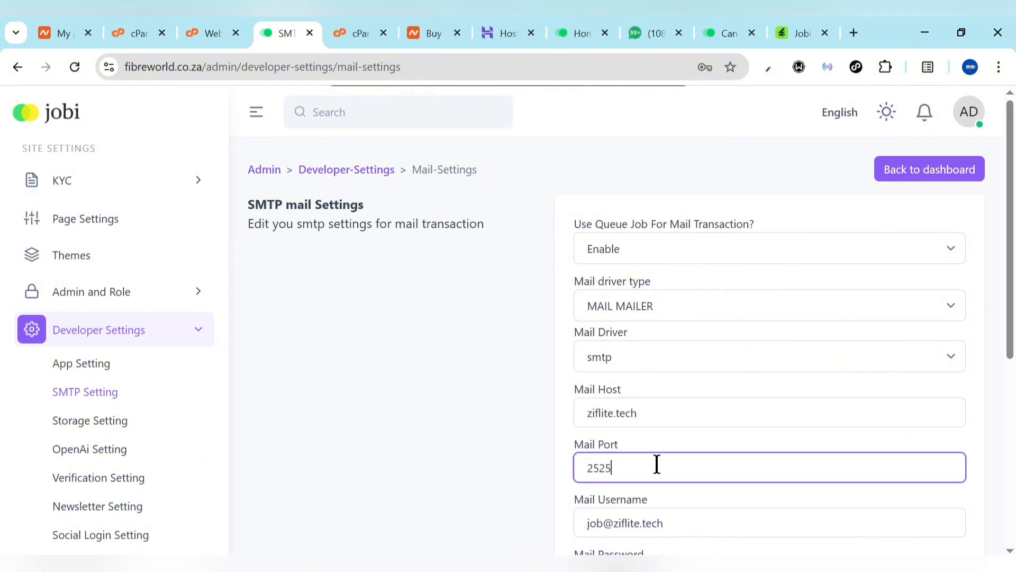
pyautogui.hotkey('ctrl', 'a')
pyautogui.hotkey('ctrl', 'v')
pyautogui.scroll(-6, 762, 411)
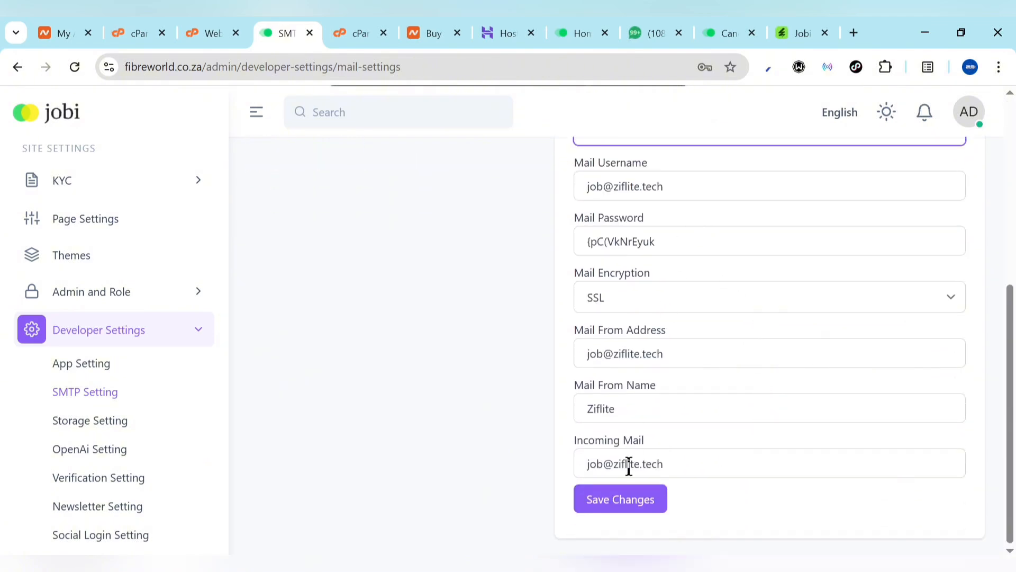
pyautogui.click(621, 503)
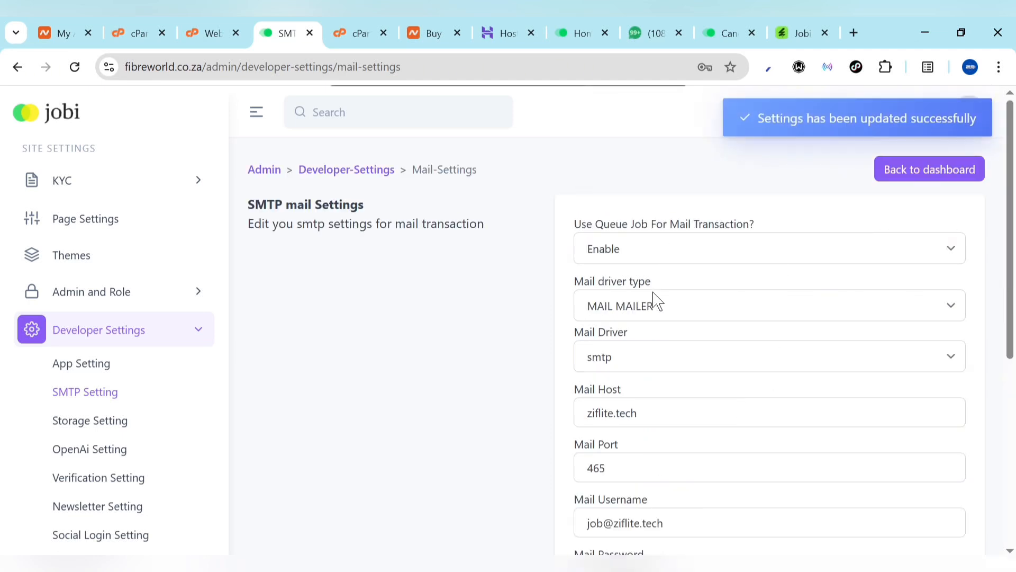
# Save storage upload mode as Own server (Uploads folder), then go to OpenAI Setting
pyautogui.click(105, 420)
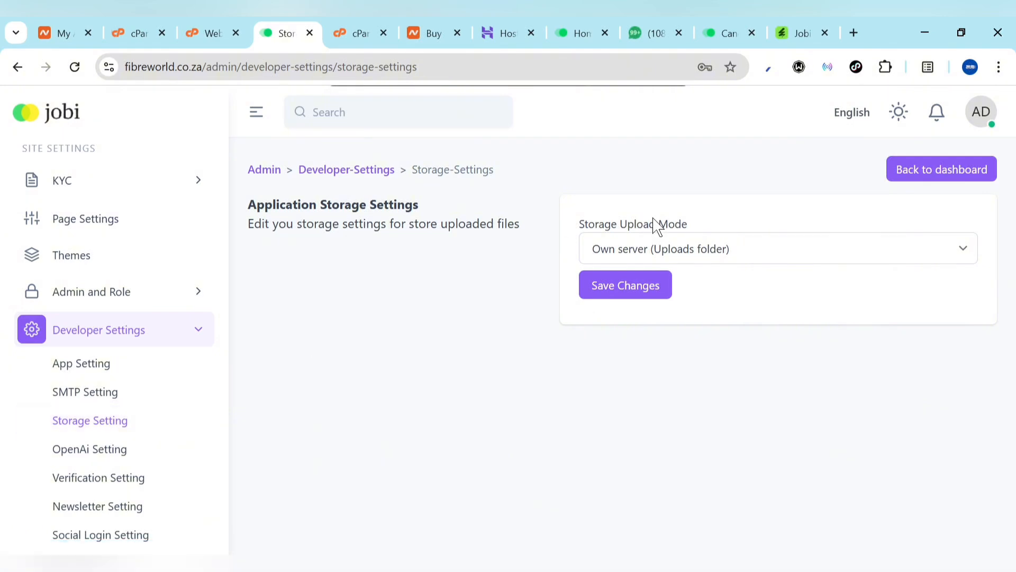
pyautogui.click(683, 256)
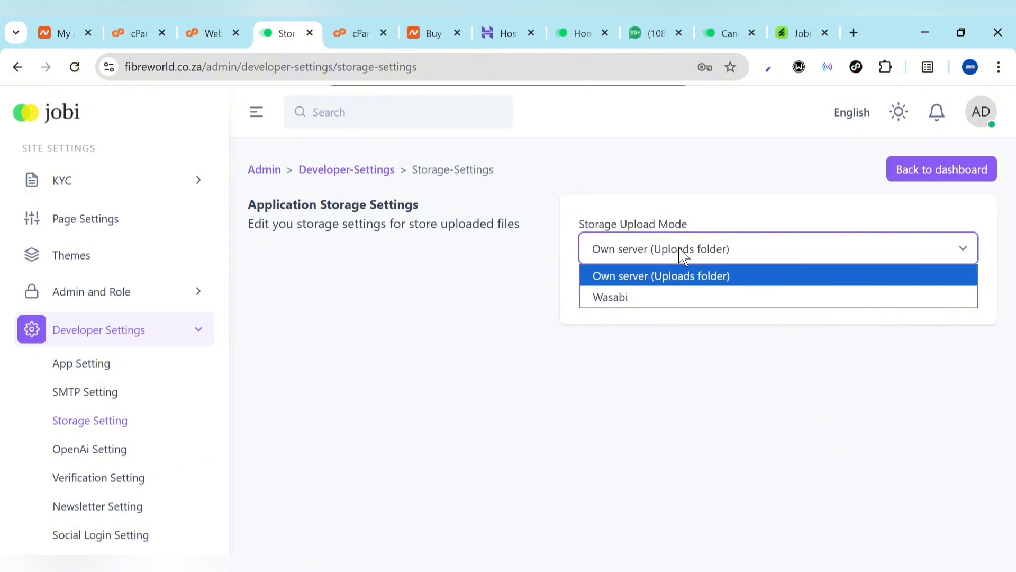
pyautogui.click(609, 299)
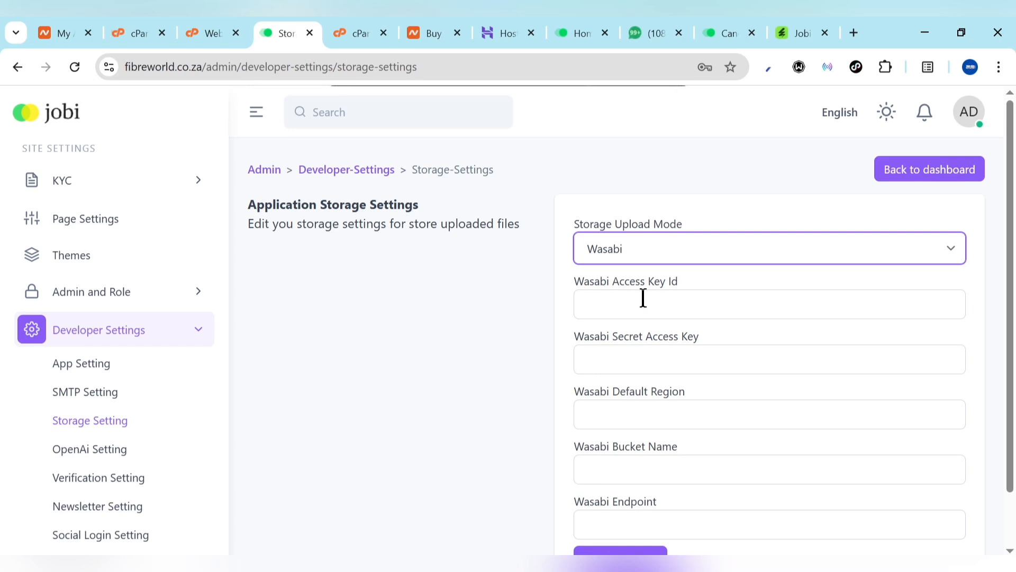
pyautogui.click(679, 258)
pyautogui.click(647, 275)
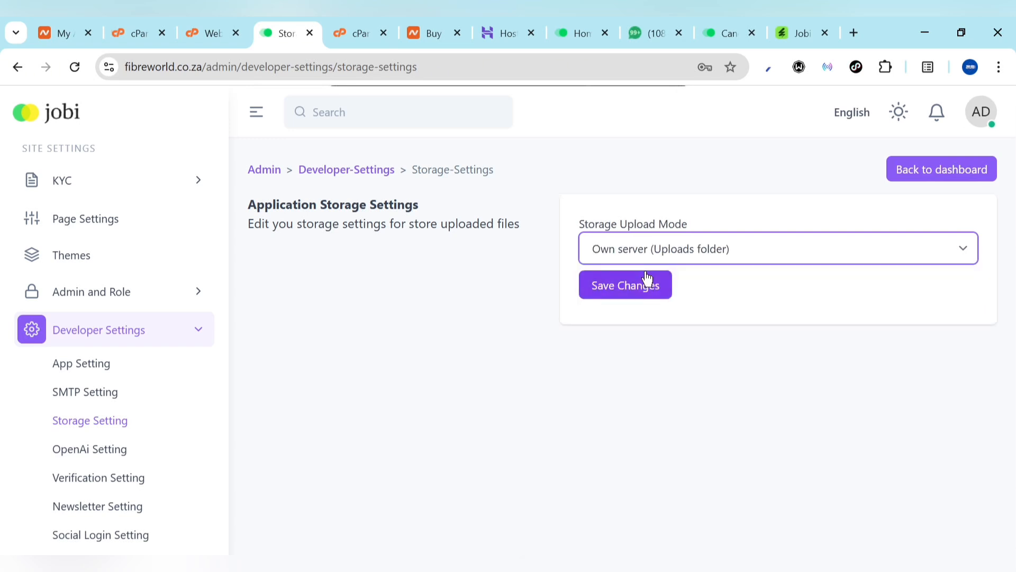
pyautogui.click(632, 289)
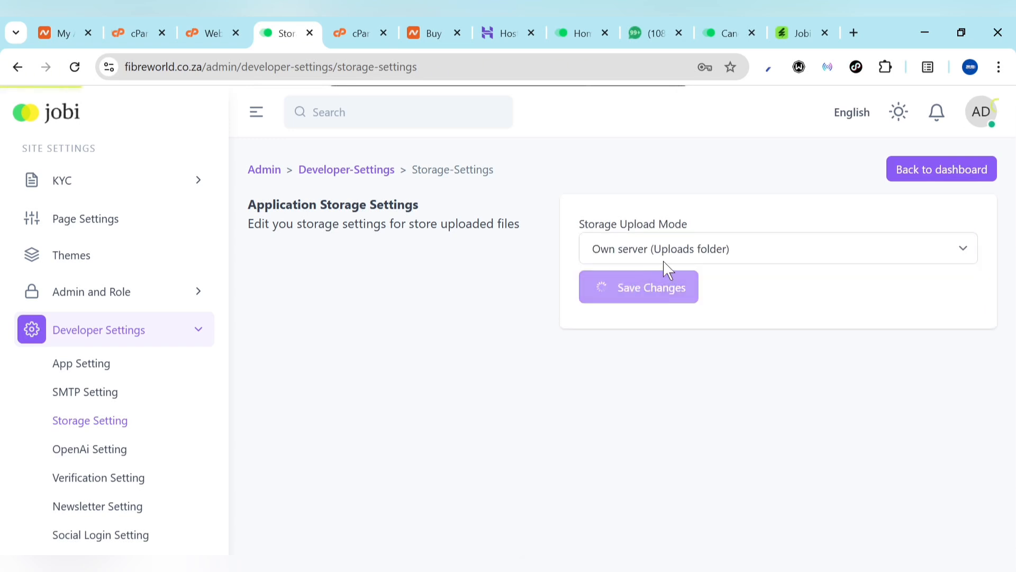
pyautogui.click(87, 450)
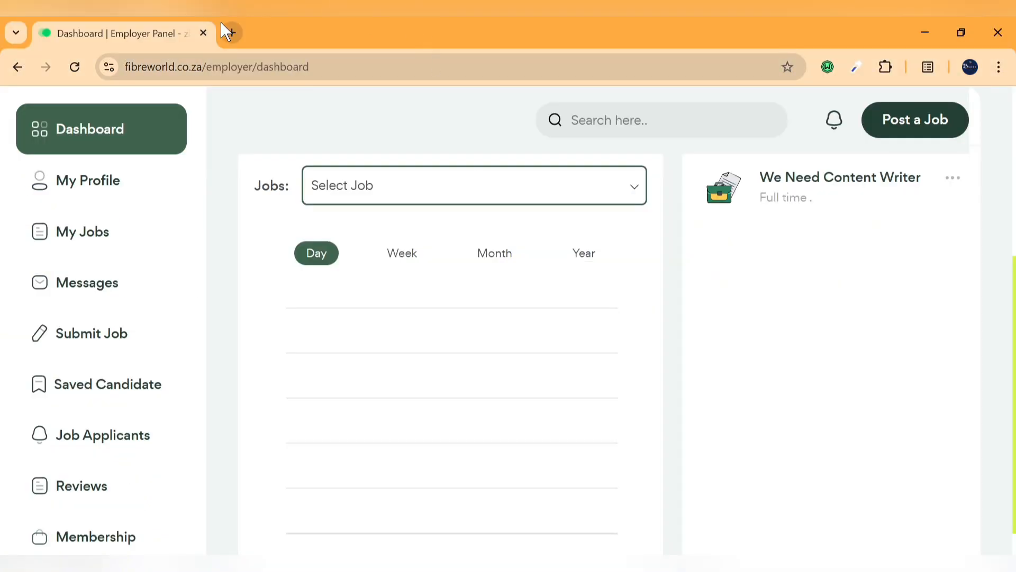
# Load the OpenAI site in a new tab, turn off the VPN, and open API Platform from Log in
pyautogui.click(224, 30)
pyautogui.write('op')
pyautogui.press('Return')
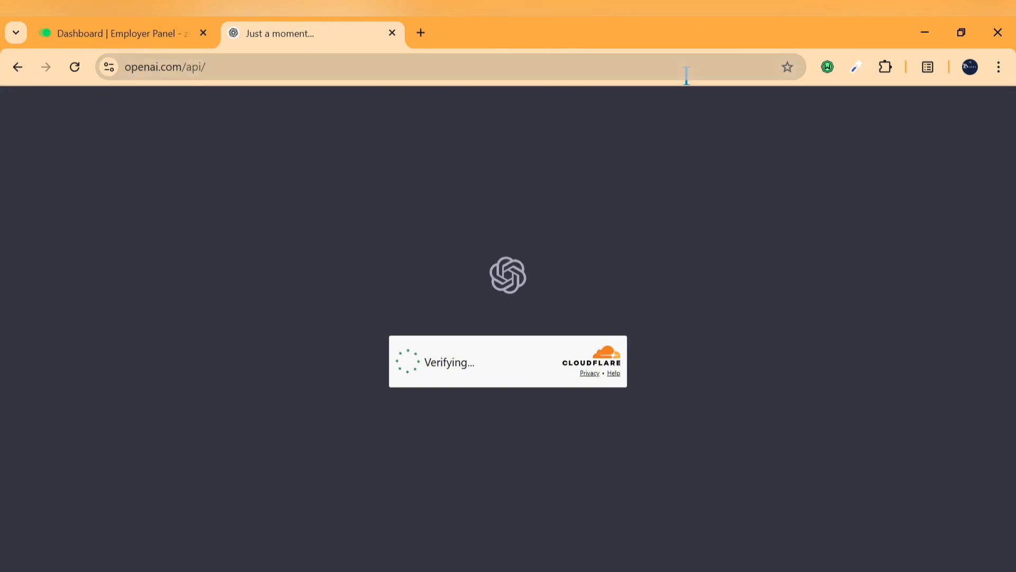
pyautogui.click(827, 61)
pyautogui.click(803, 153)
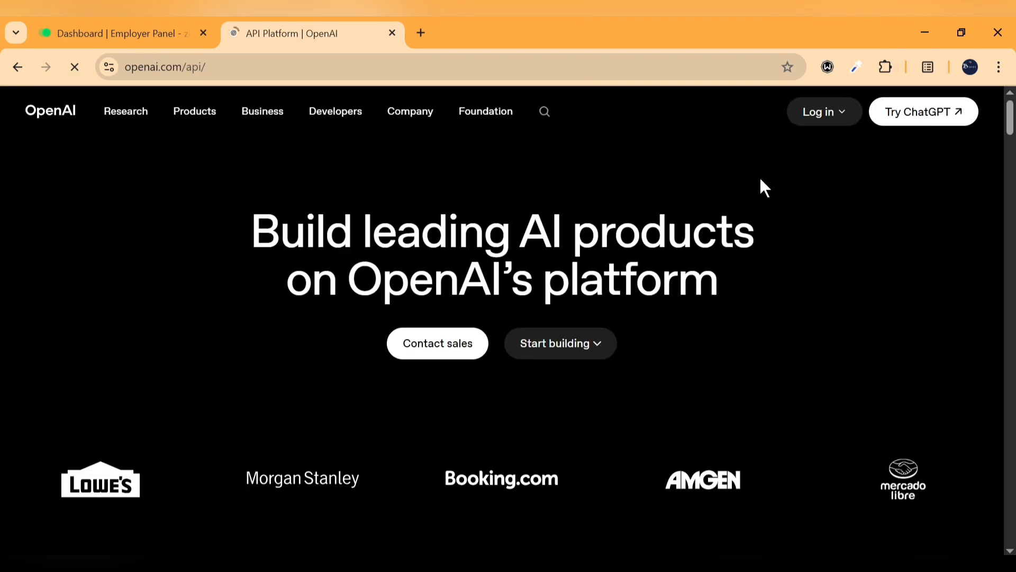
pyautogui.click(844, 113)
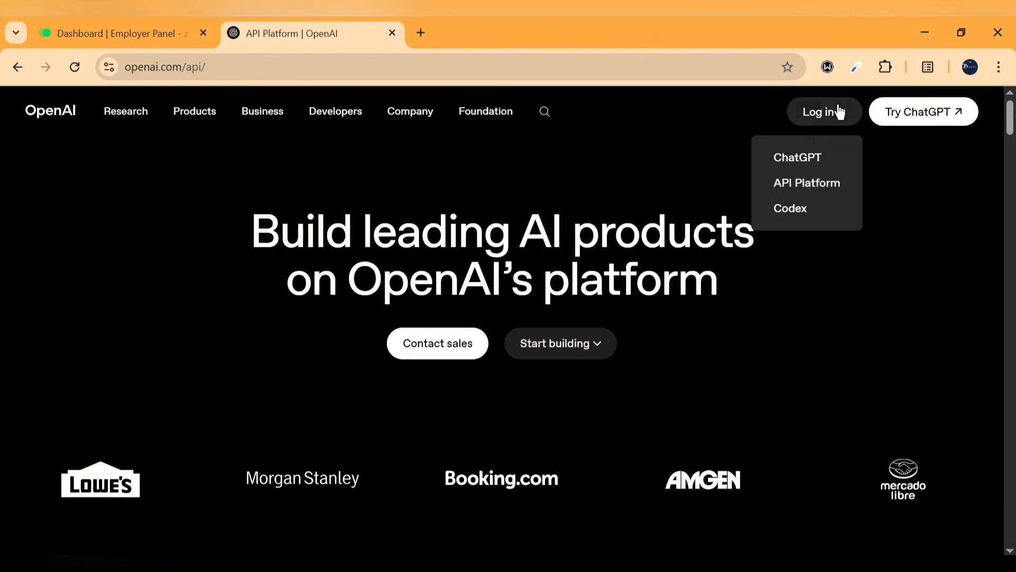
pyautogui.click(802, 183)
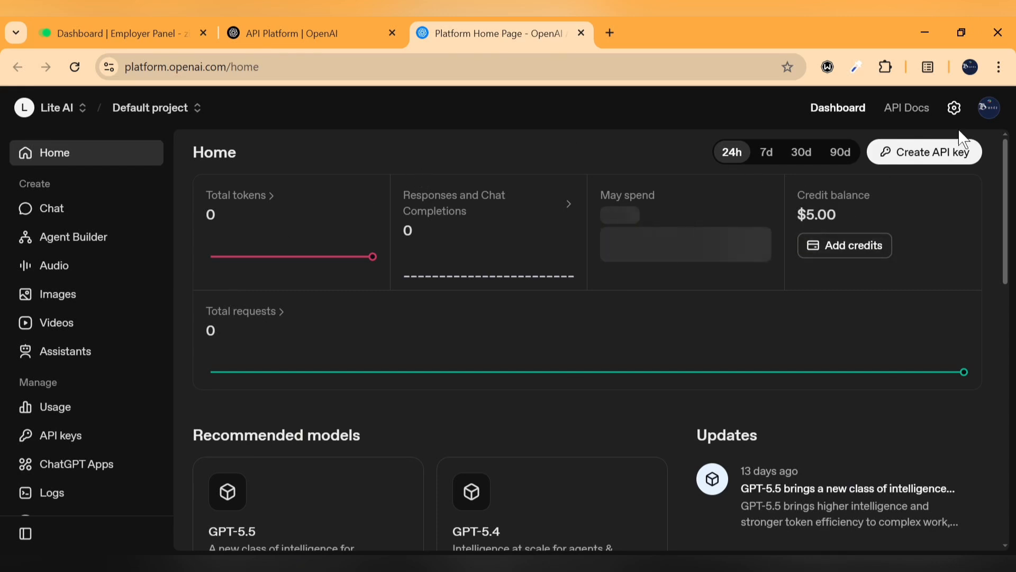
# Review the $5.00 credit balance and empty payment methods, then go to the API keys list
pyautogui.click(844, 261)
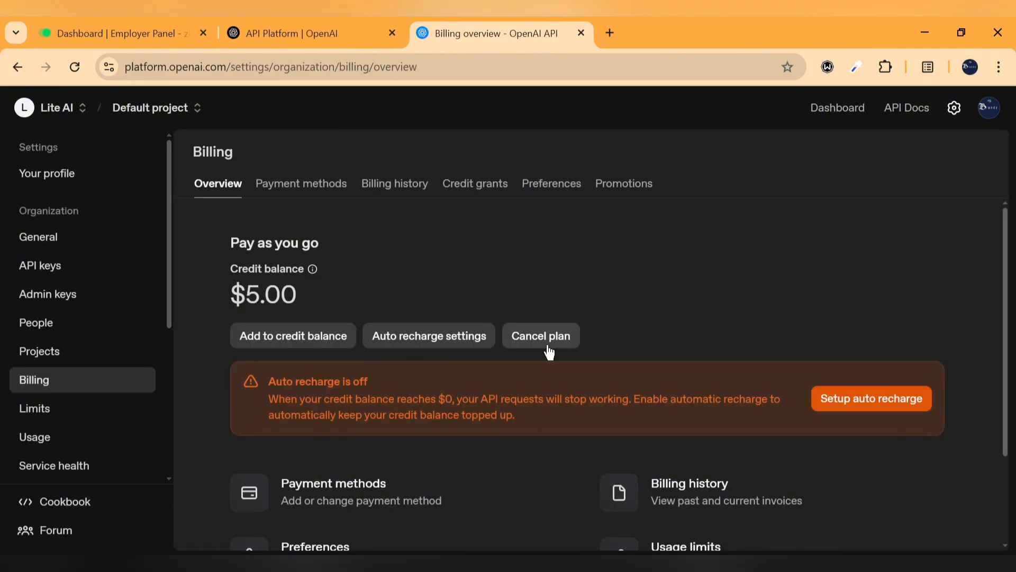
pyautogui.scroll(-1, 547, 351)
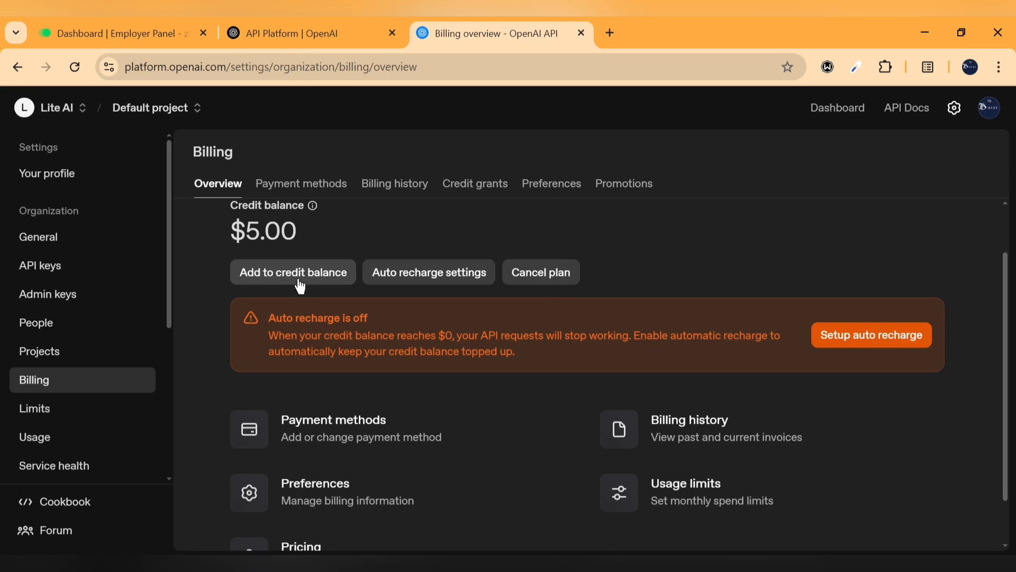
pyautogui.scroll(-1, 412, 406)
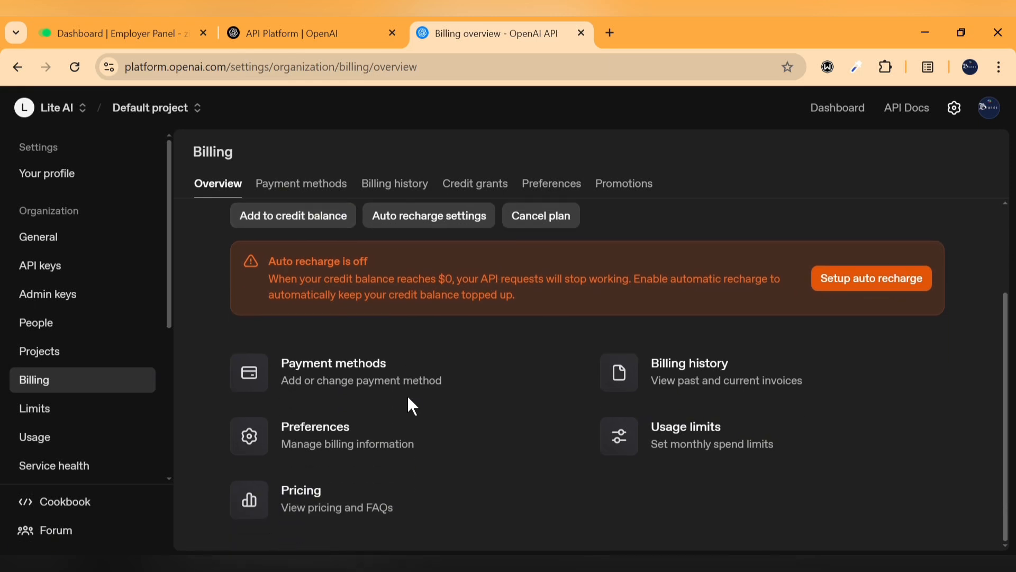
pyautogui.scroll(2, 411, 406)
pyautogui.click(306, 185)
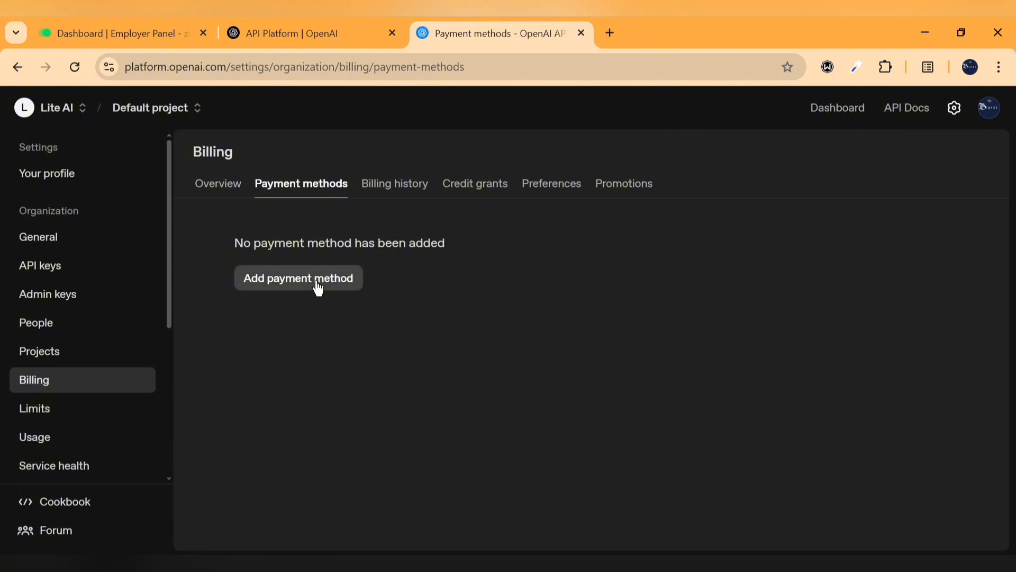
pyautogui.click(39, 272)
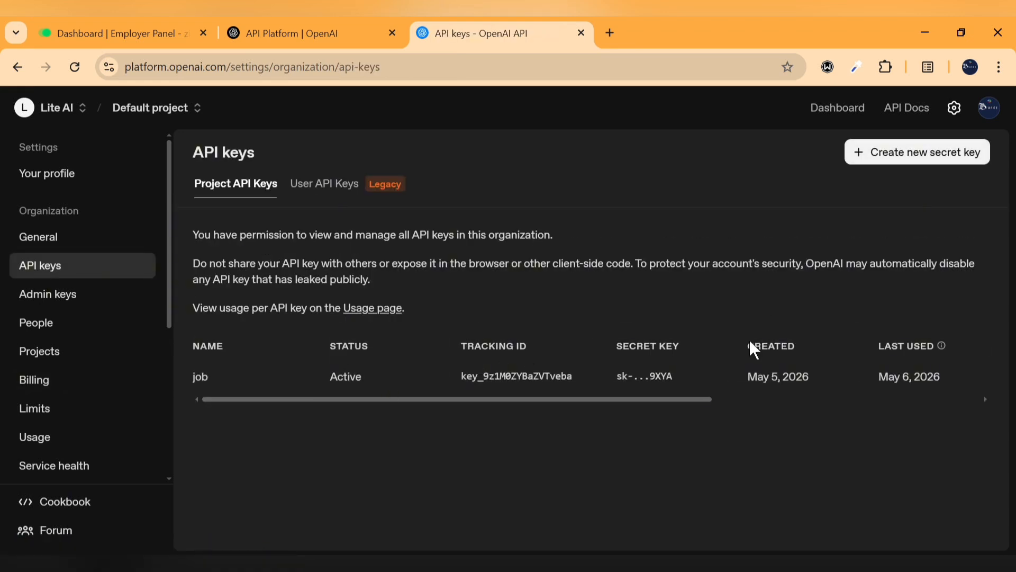
# Revoke the existing job API key
pyautogui.hscroll(5, 948, 378)
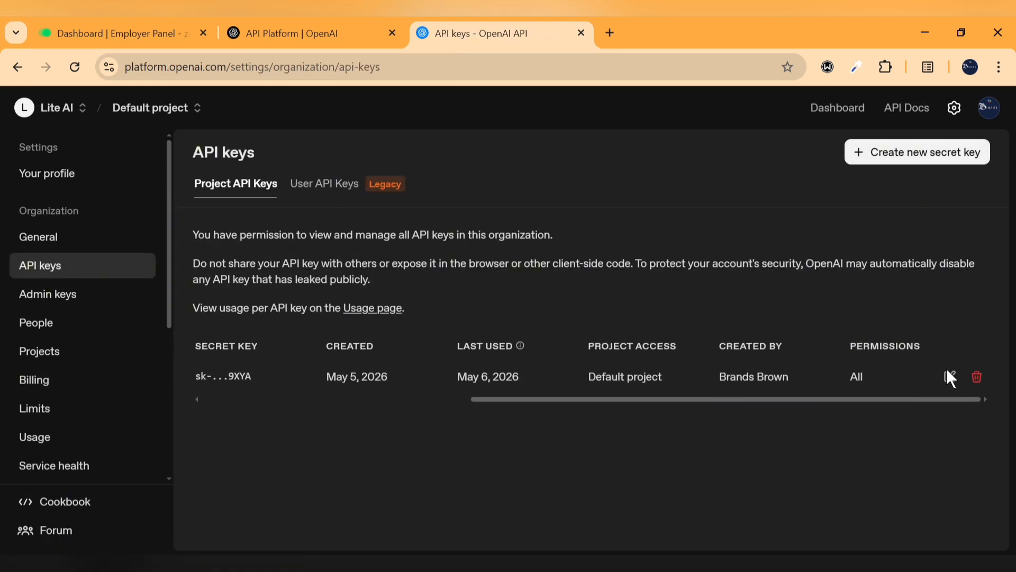
pyautogui.click(975, 379)
pyautogui.click(642, 405)
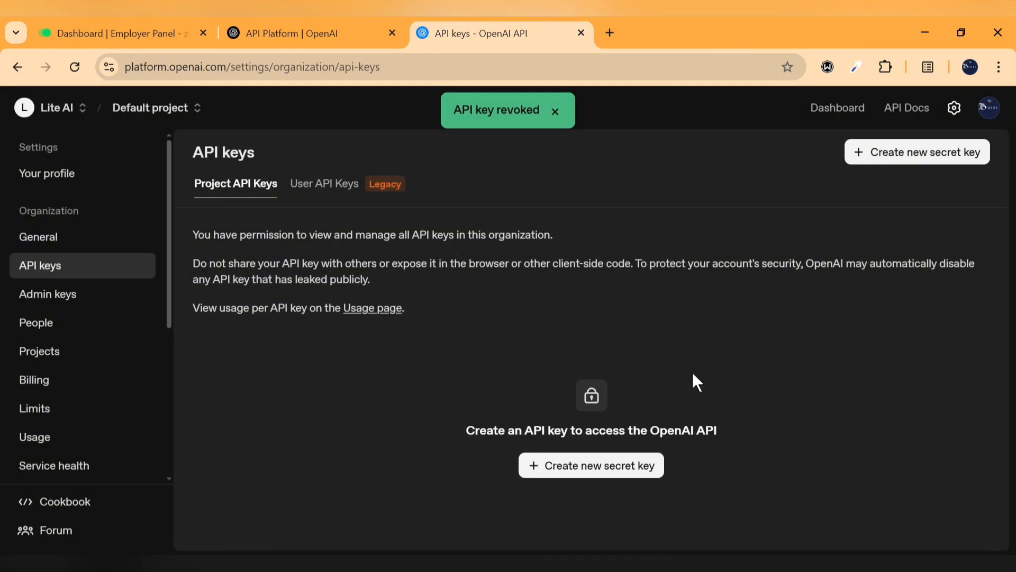
# Create a new secret key named job for the Default project
pyautogui.click(568, 468)
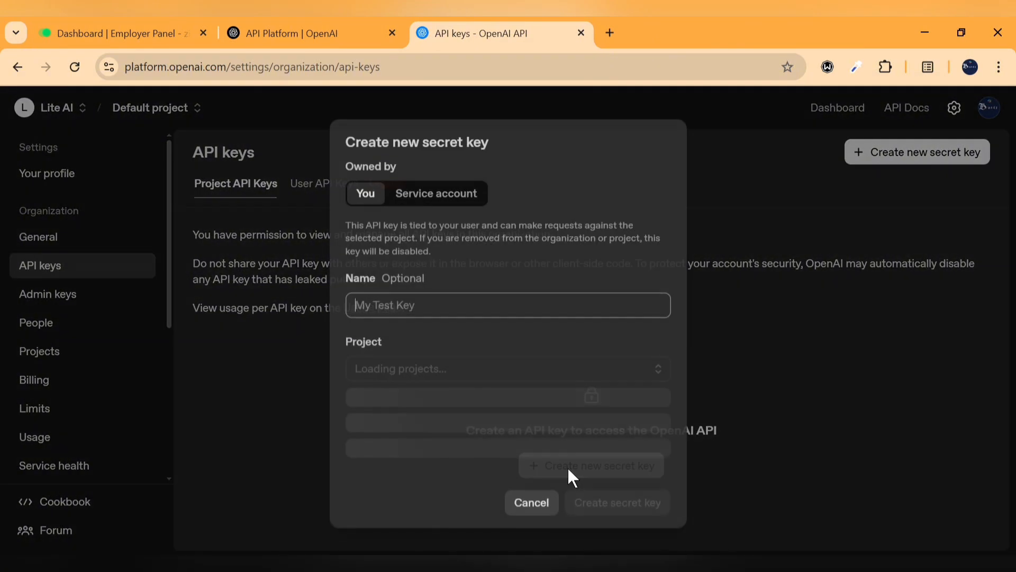
pyautogui.write('job')
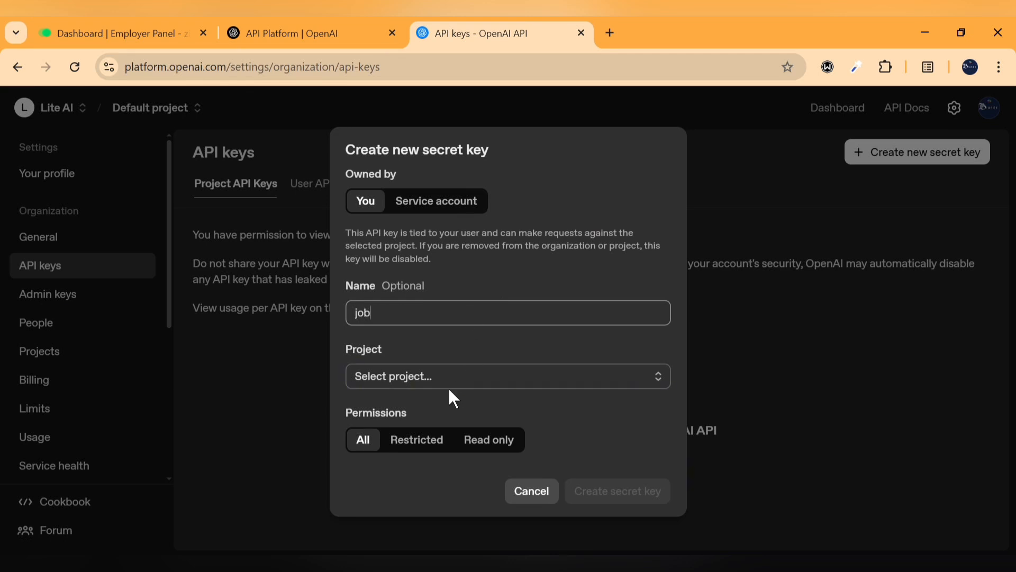
pyautogui.click(473, 389)
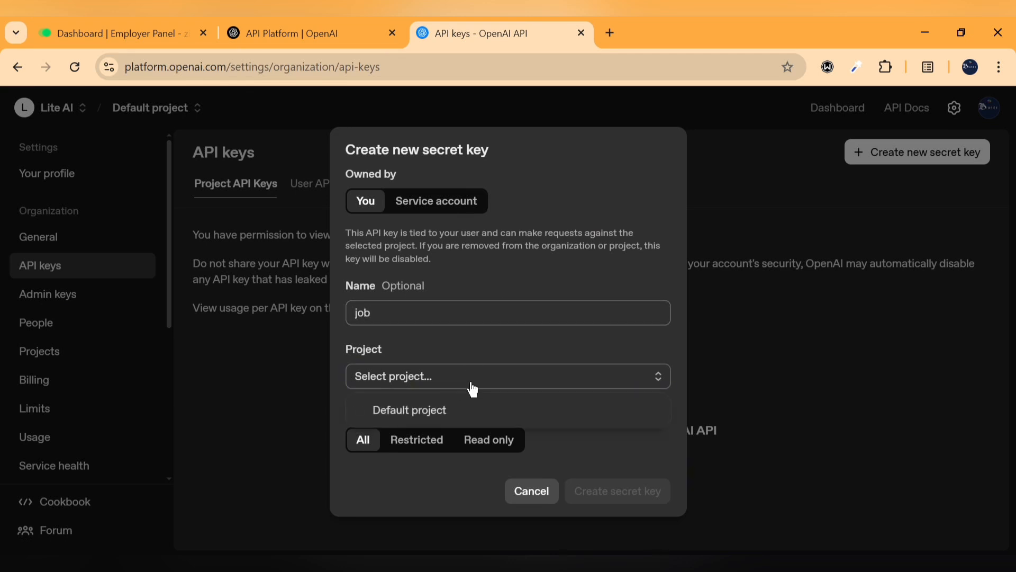
pyautogui.click(442, 421)
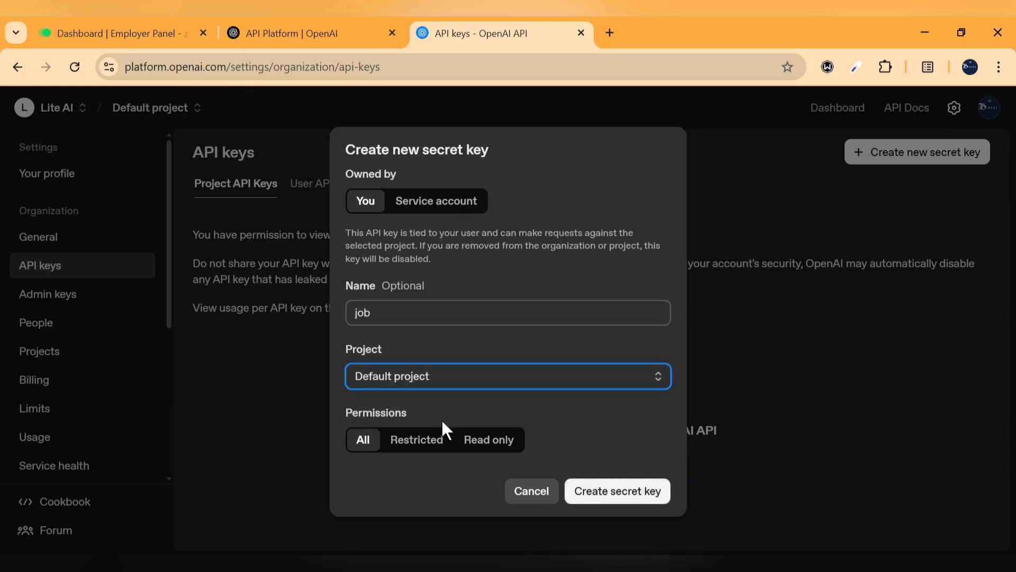
pyautogui.click(616, 508)
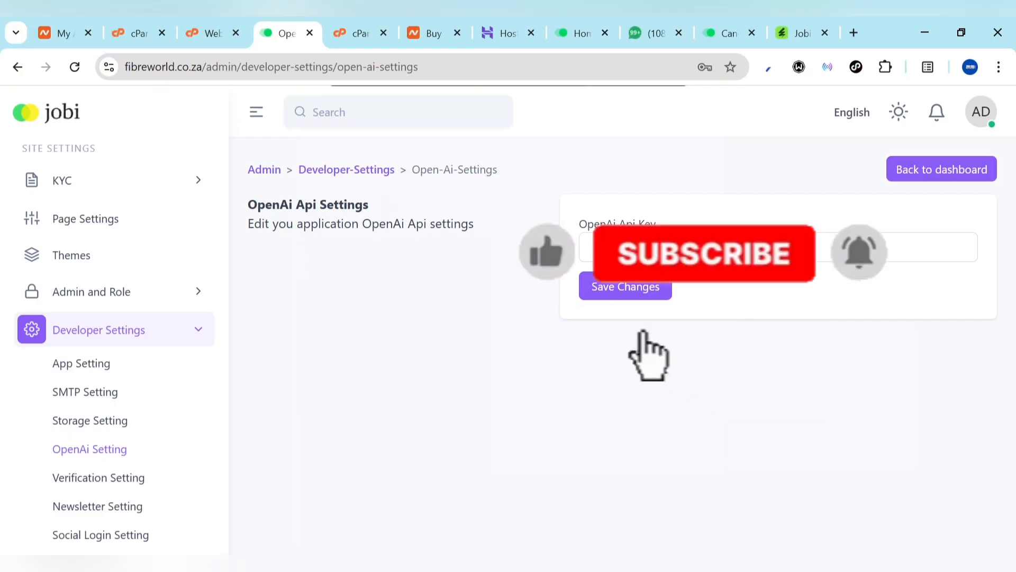
# Paste the new key into OpenAi Api Key and save it
pyautogui.click(679, 252)
pyautogui.hotkey('ctrl', 'v')
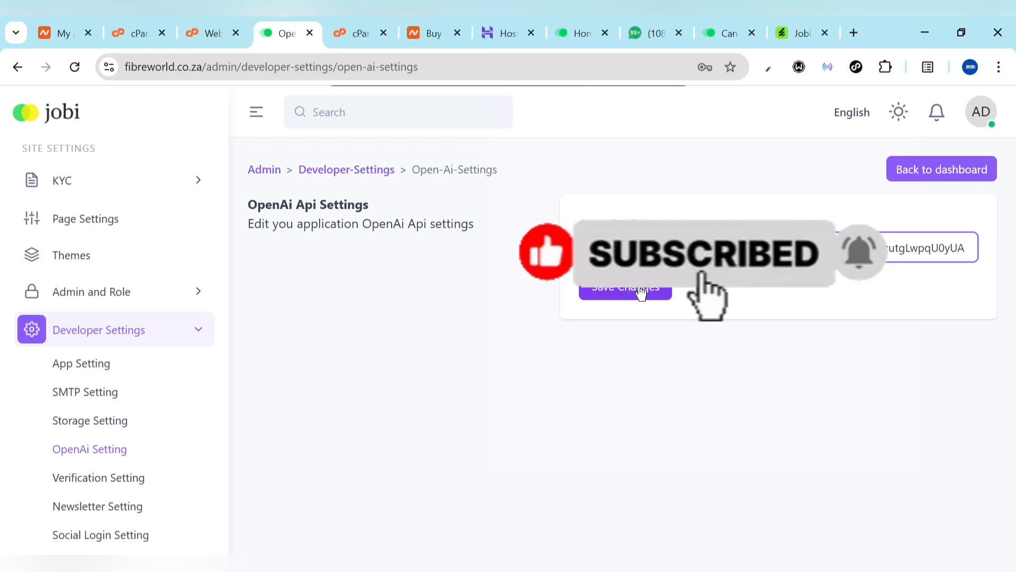
pyautogui.click(639, 287)
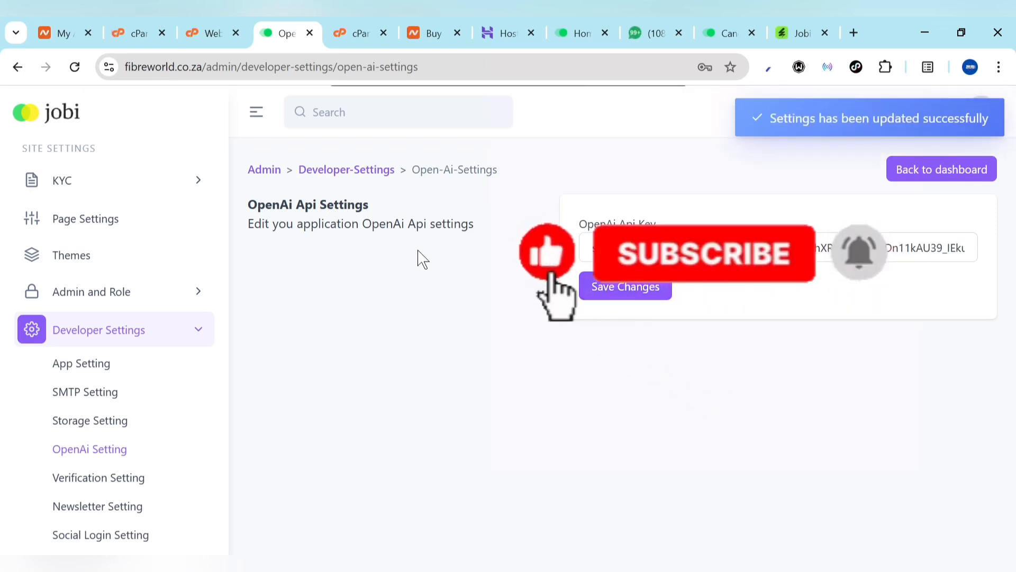
# In Verification Setting, leave KYC Verification set to Disable
pyautogui.click(108, 481)
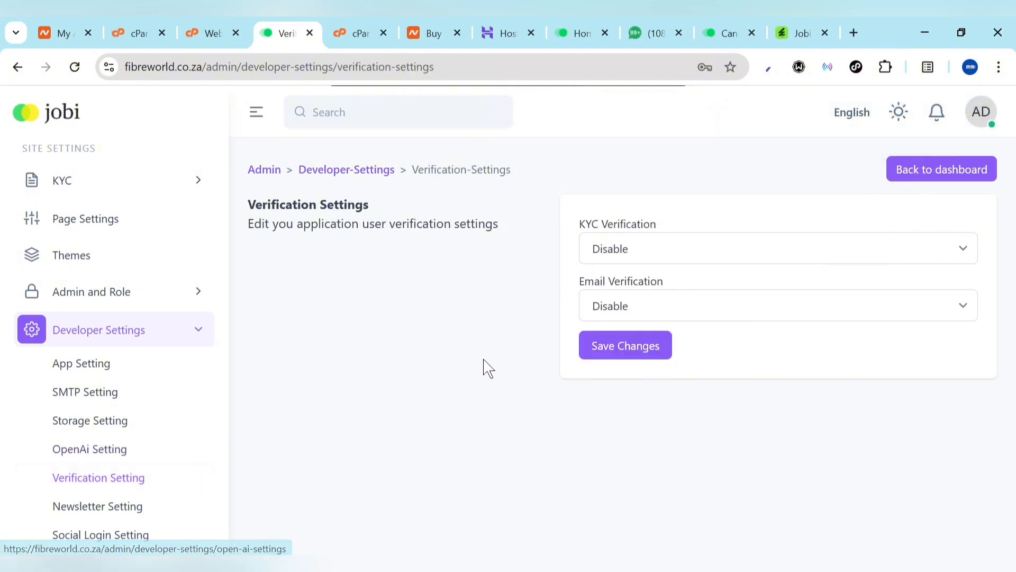
pyautogui.click(671, 258)
pyautogui.click(671, 257)
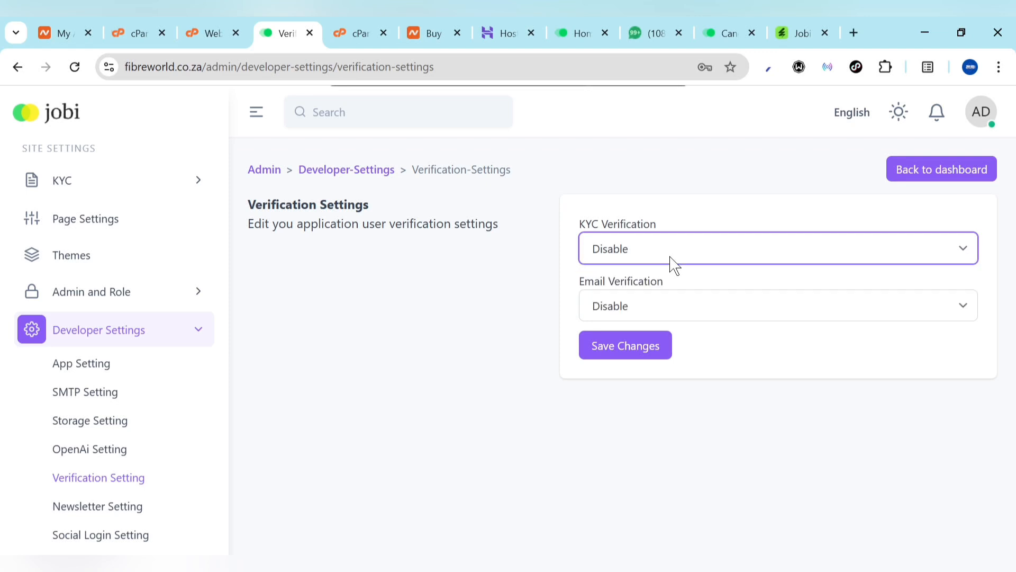
pyautogui.click(622, 253)
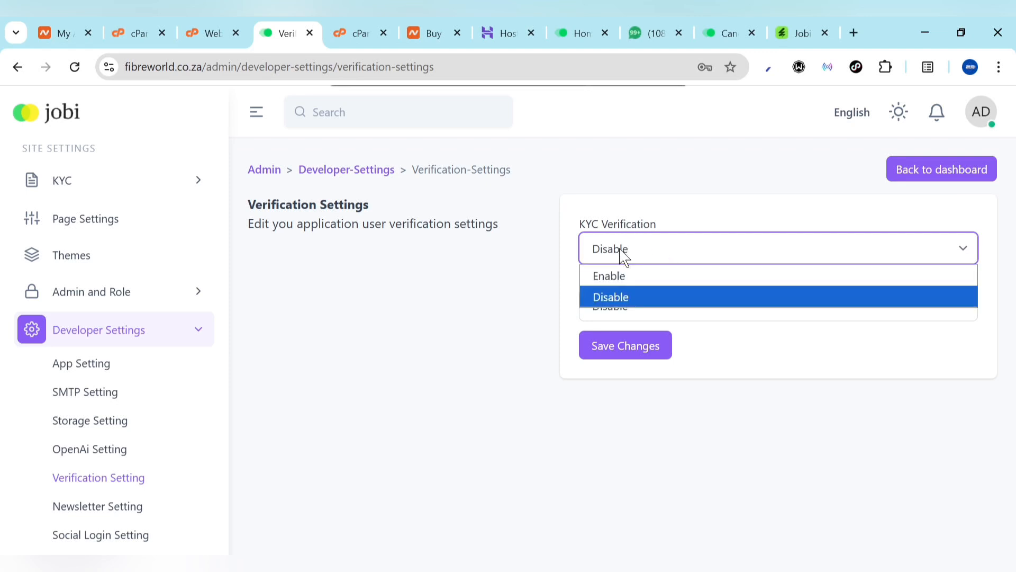
pyautogui.click(511, 336)
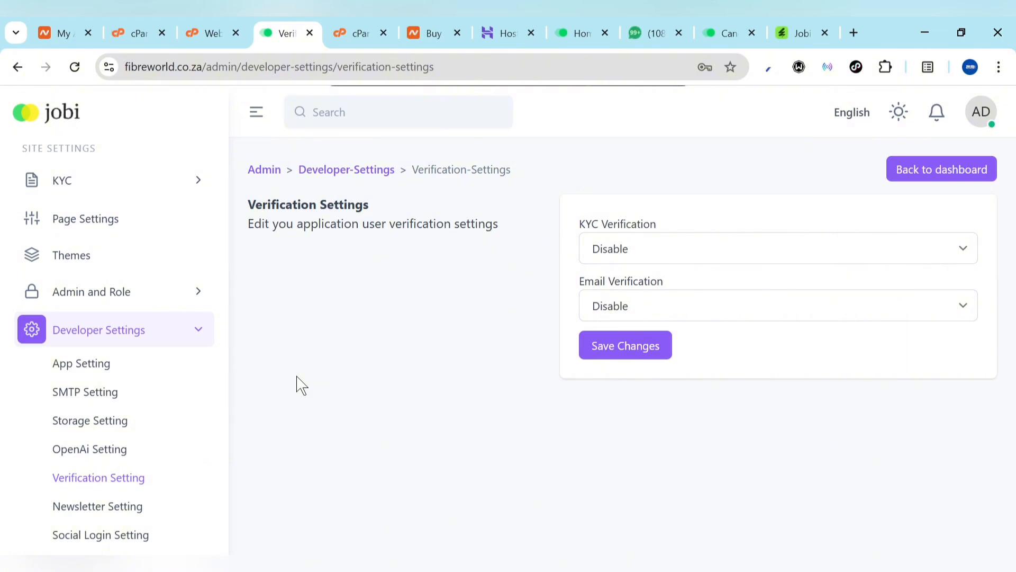
pyautogui.scroll(-2, 91, 358)
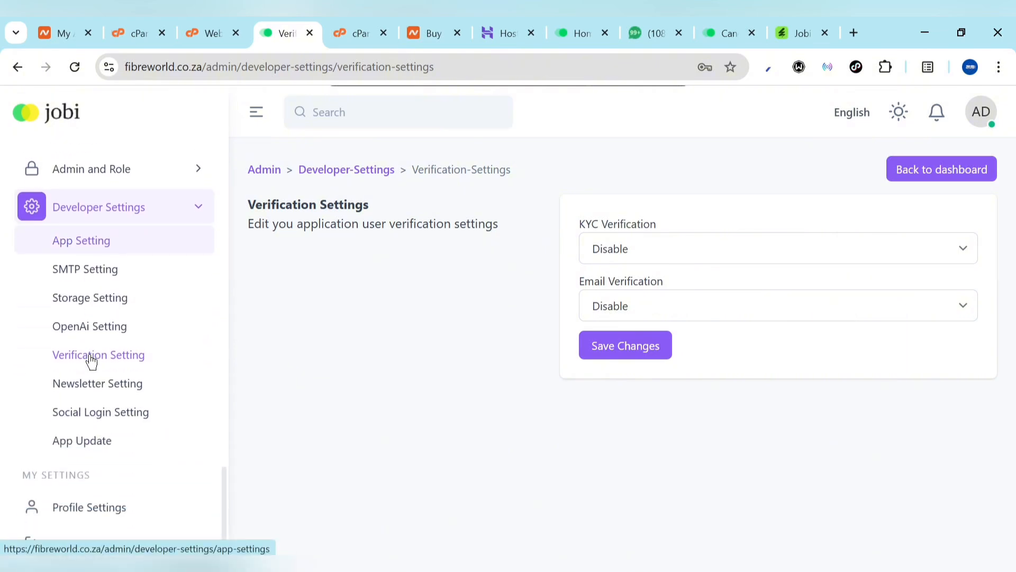
# Go to Developer Settings > Social Login Setting and view the empty Google client fields
pyautogui.click(102, 427)
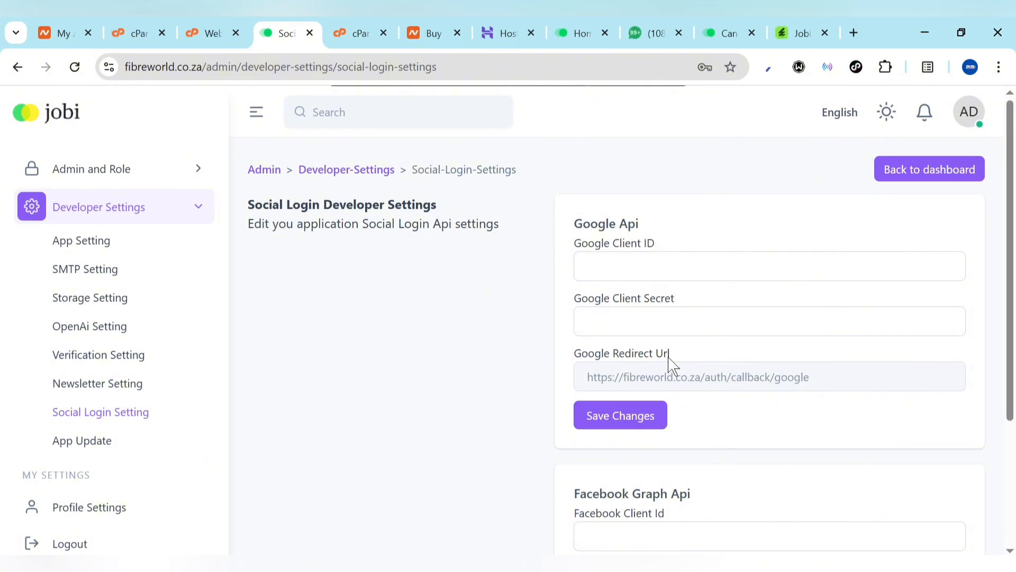
pyautogui.scroll(-1, 670, 365)
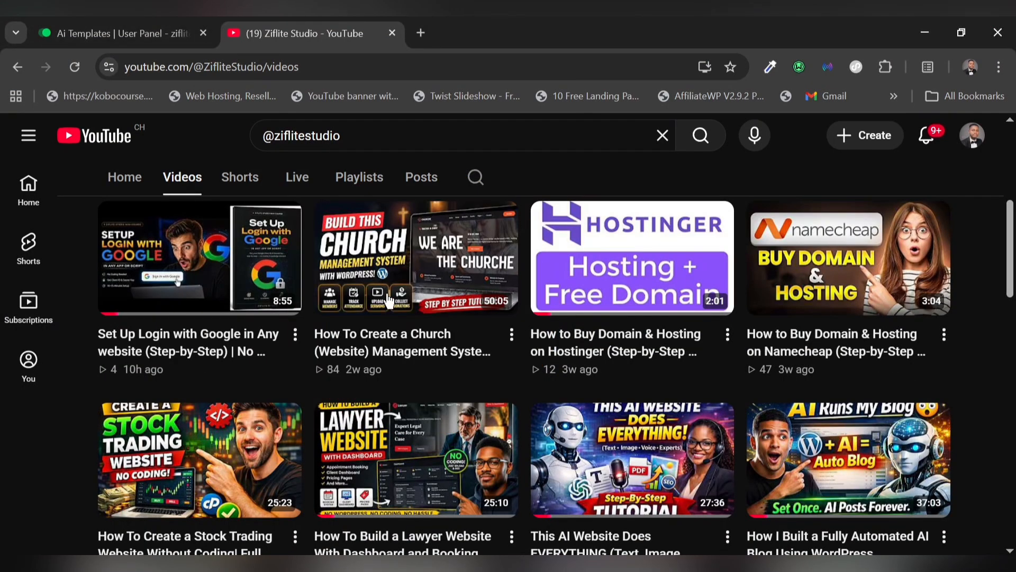
# Play the Set Up Login with Google video on YouTube, then pause it
pyautogui.moveTo(174, 324)
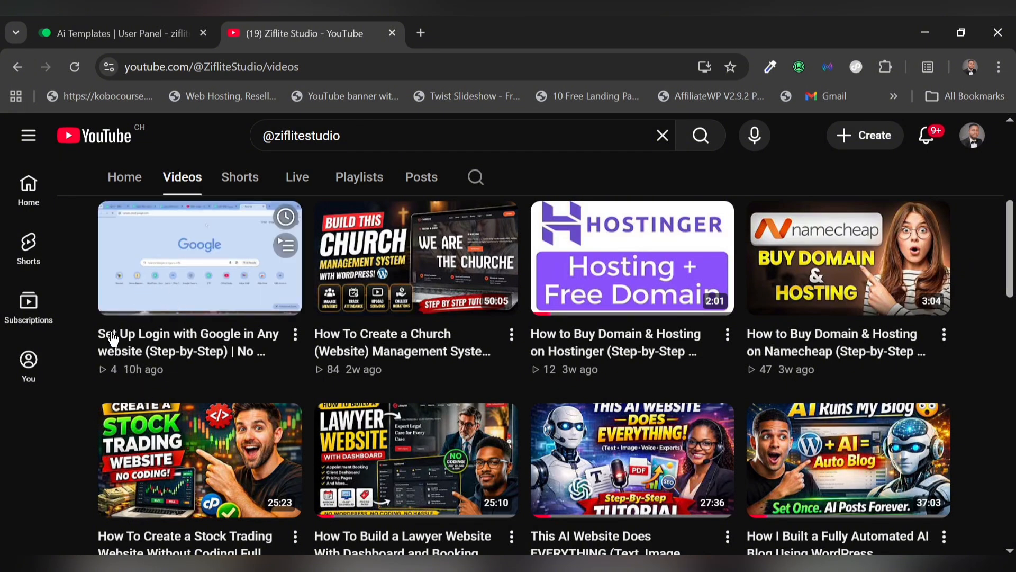
pyautogui.click(191, 333)
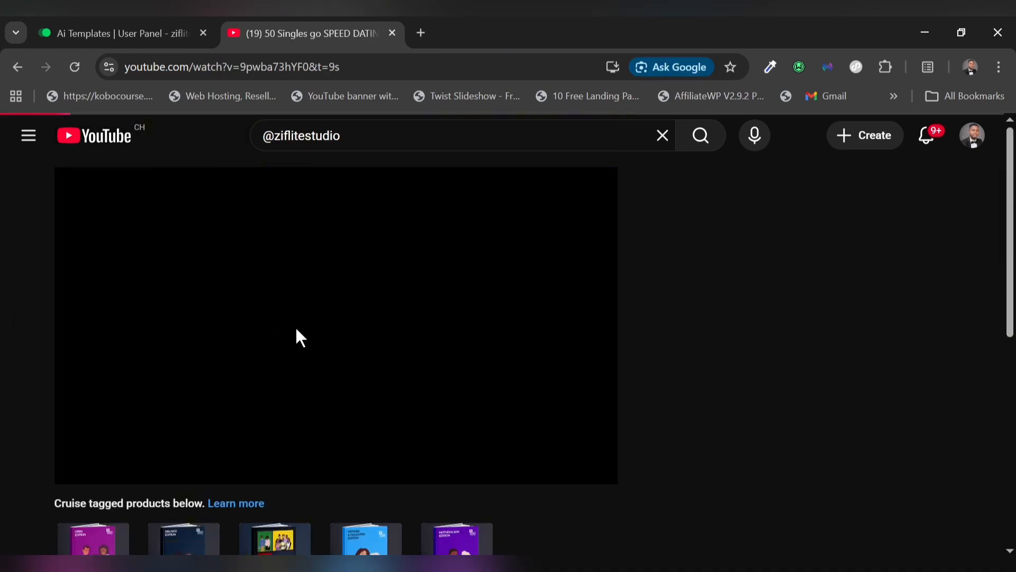
pyautogui.scroll(-3, 278, 401)
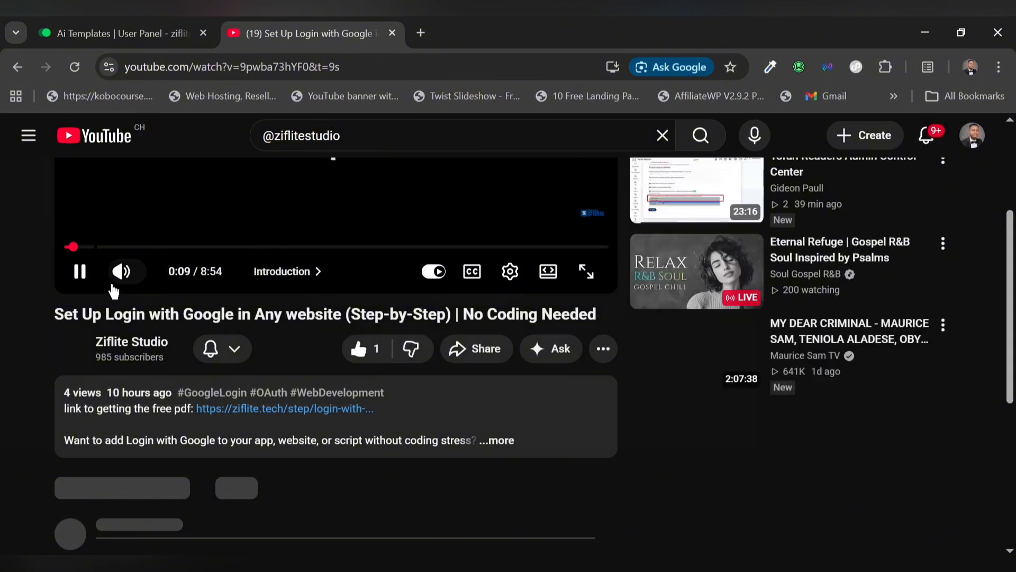
pyautogui.click(81, 276)
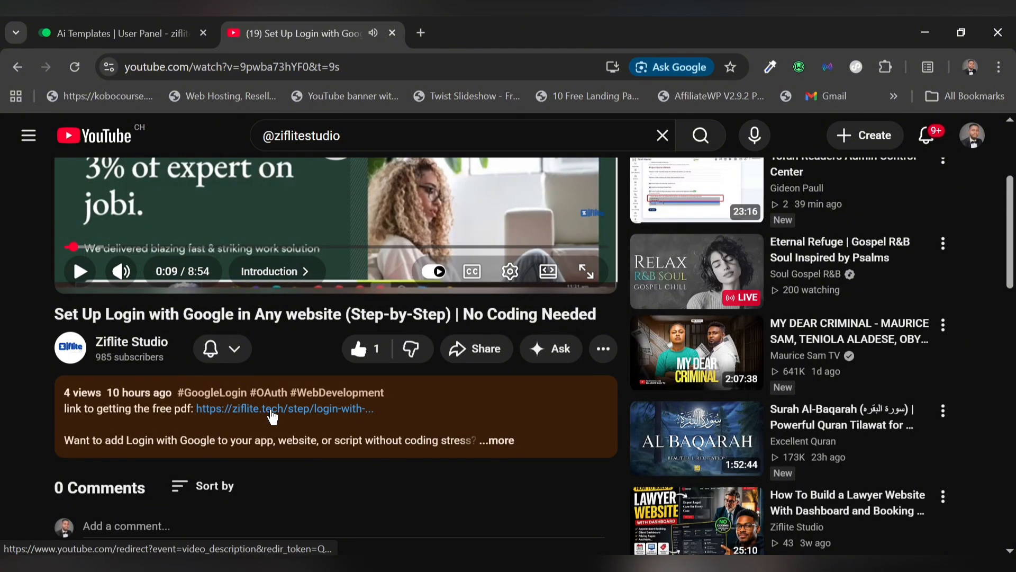
# Open the description's free PDF link in a new tab, view the signup page, and return
pyautogui.rightClick(272, 417)
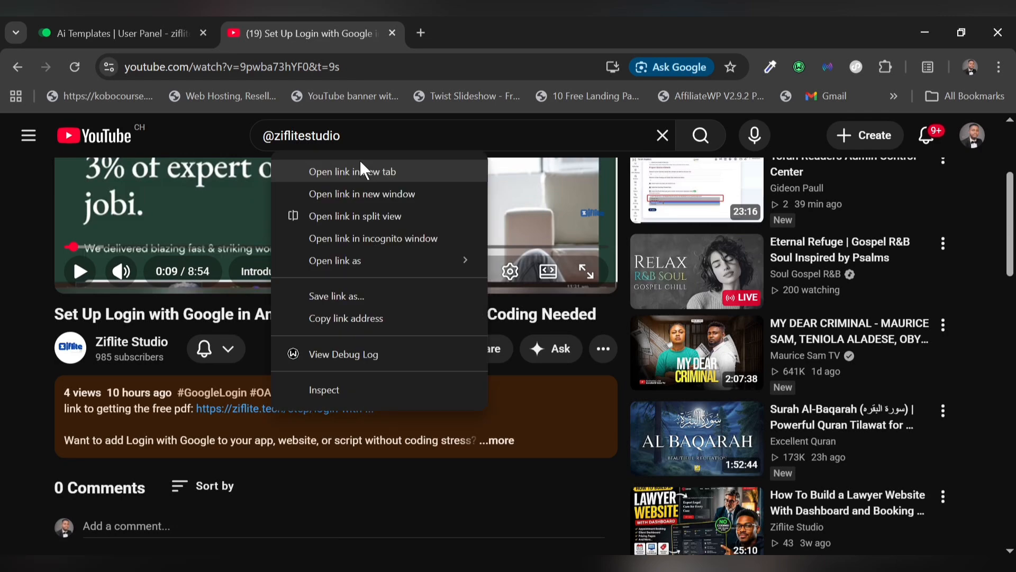
pyautogui.click(361, 169)
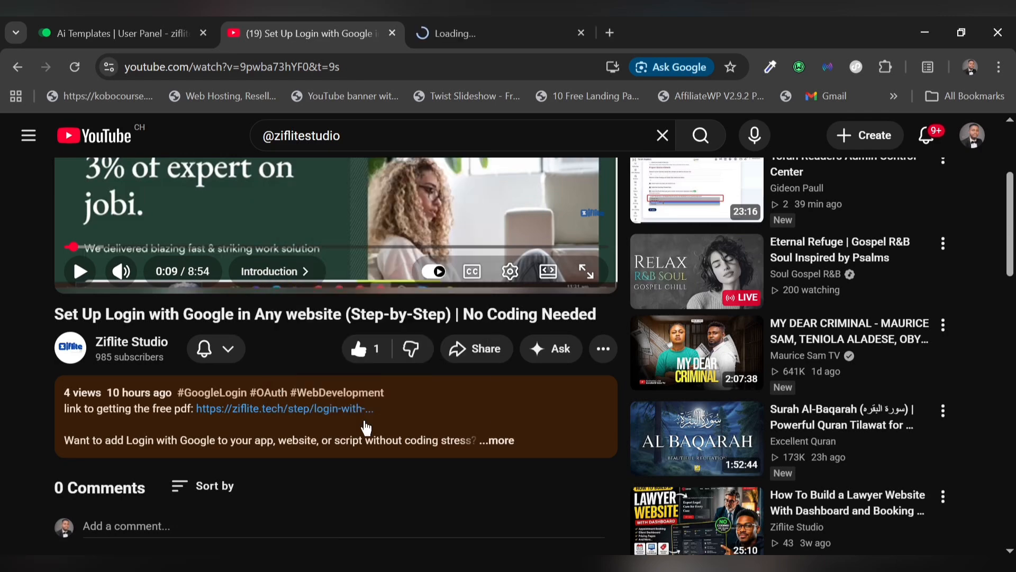
pyautogui.scroll(-5, 363, 426)
pyautogui.scroll(8, 364, 421)
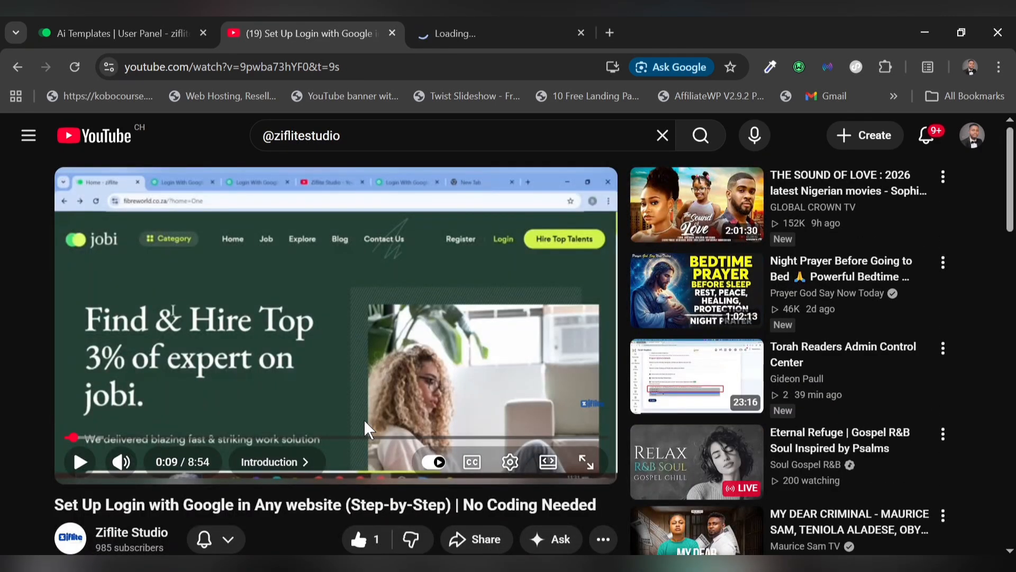
pyautogui.click(511, 35)
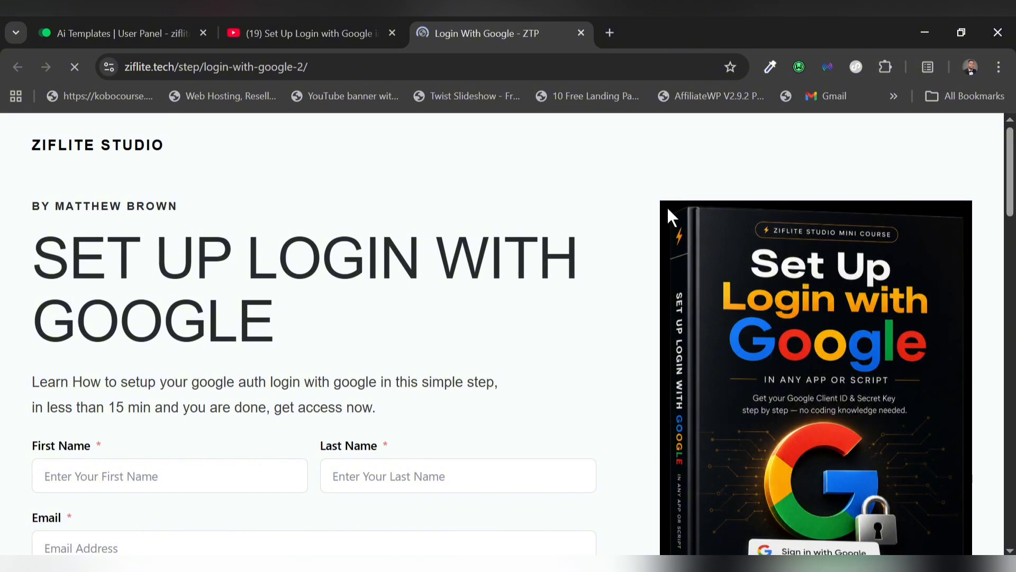
pyautogui.scroll(-4, 299, 352)
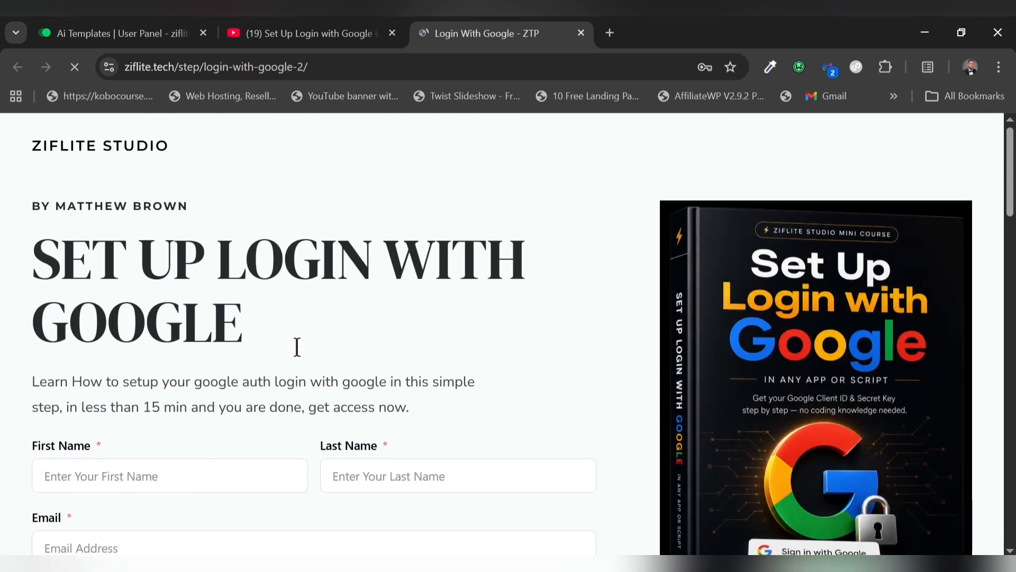
pyautogui.click(265, 33)
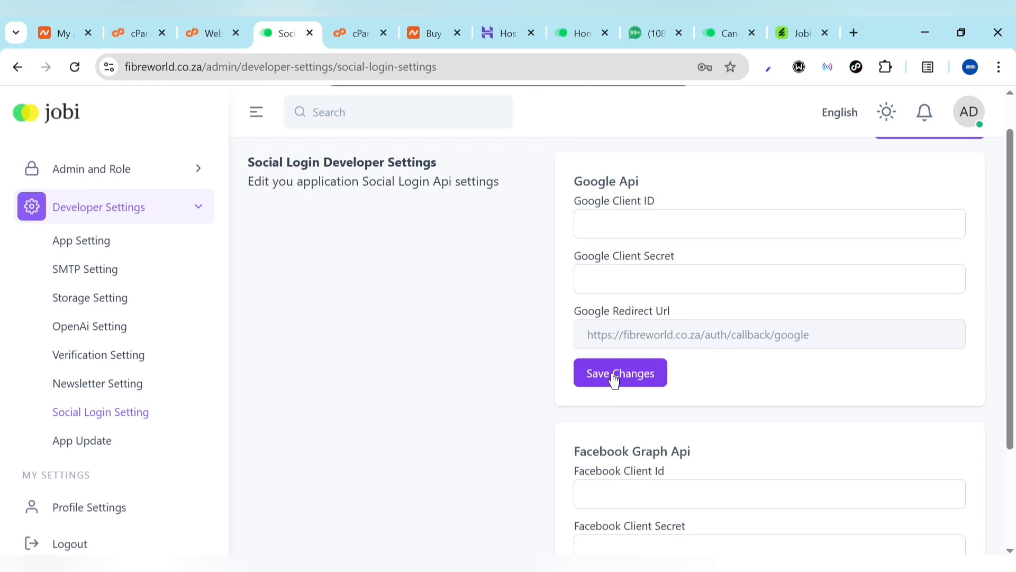
# Collapse Developer Settings and go to the Themes page
pyautogui.scroll(-3, 622, 486)
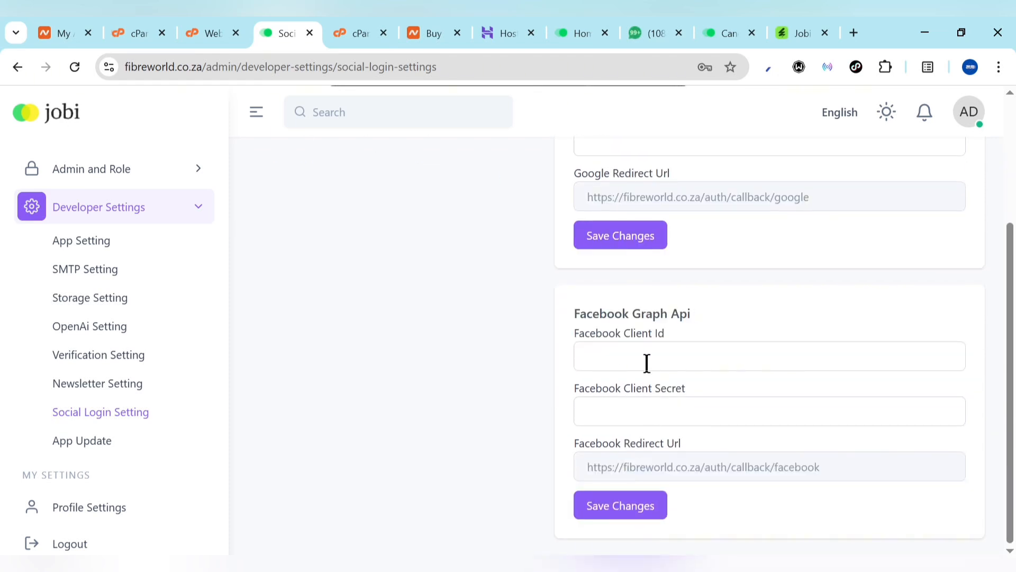
pyautogui.scroll(3, 125, 485)
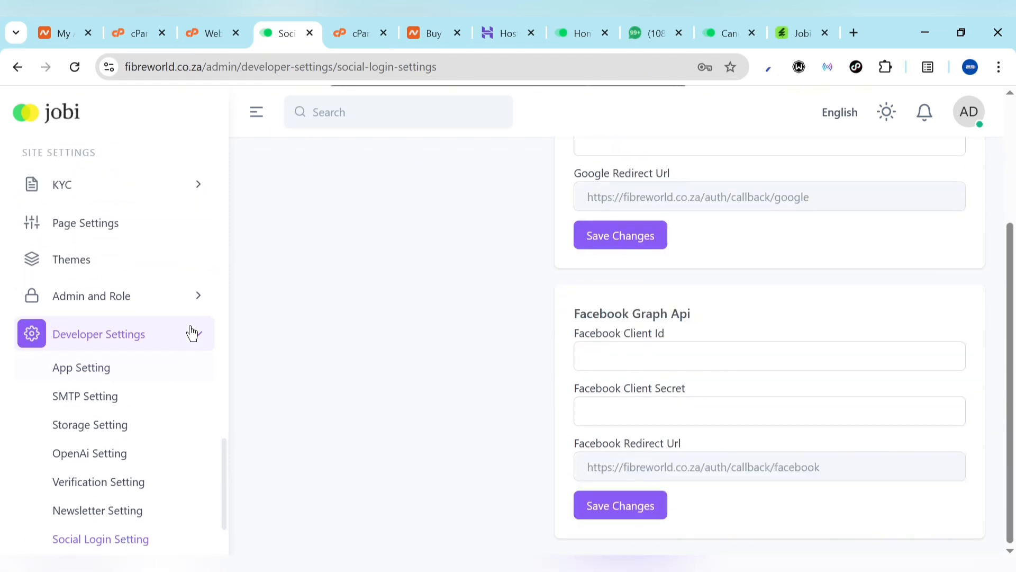
pyautogui.click(193, 332)
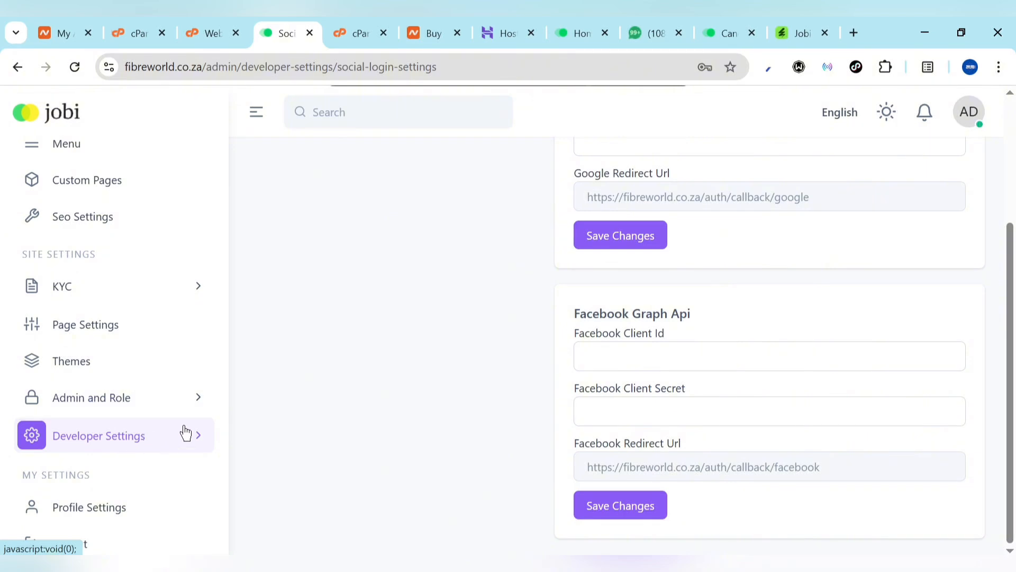
pyautogui.click(83, 374)
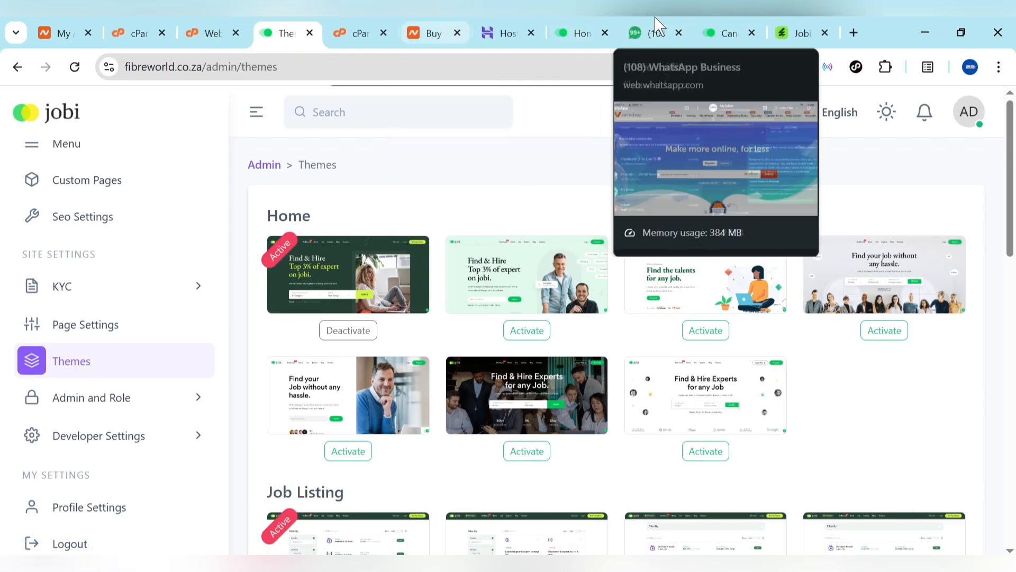
# Load fibreworld.co.za in a new tab beside Themes, then return to Themes
pyautogui.click(853, 29)
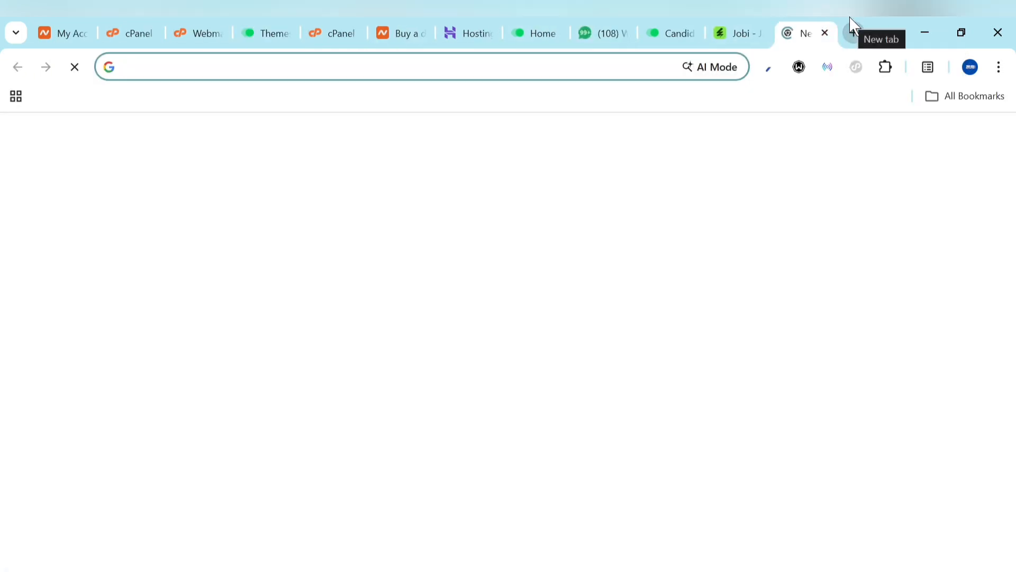
pyautogui.moveTo(770, 27); pyautogui.dragTo(342, 19)
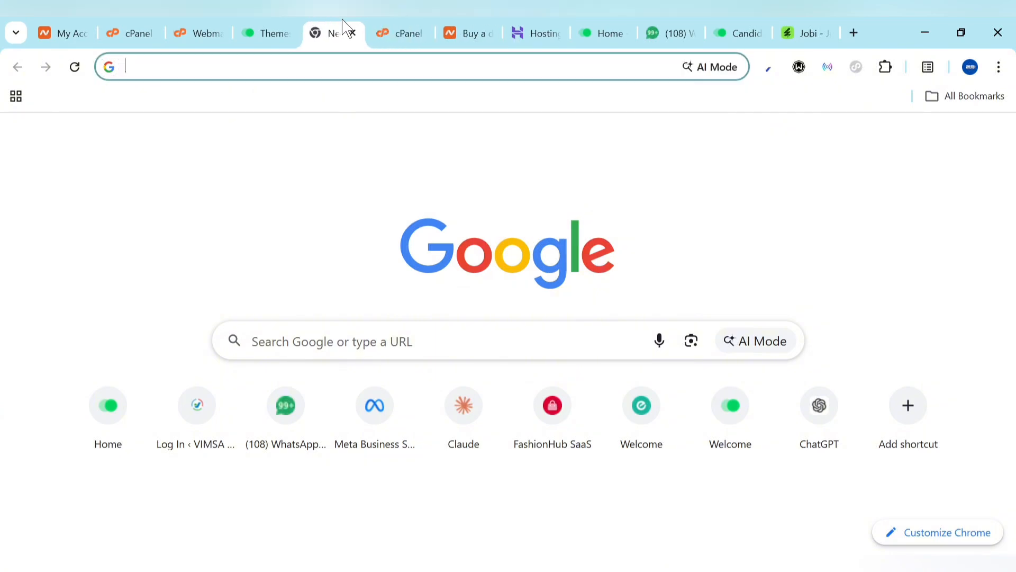
pyautogui.write('fibreworld.co.za')
pyautogui.press('Return')
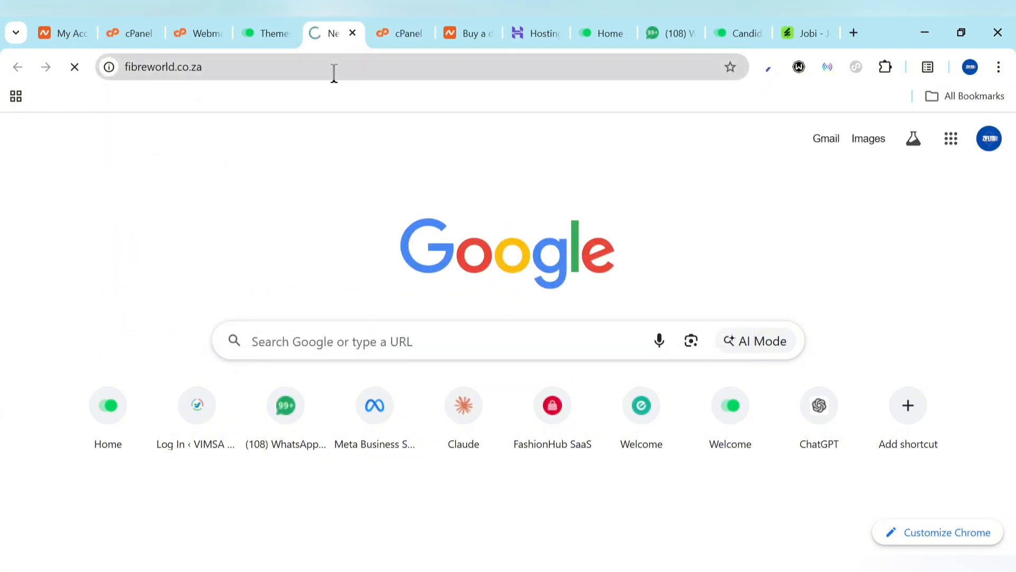
pyautogui.click(268, 27)
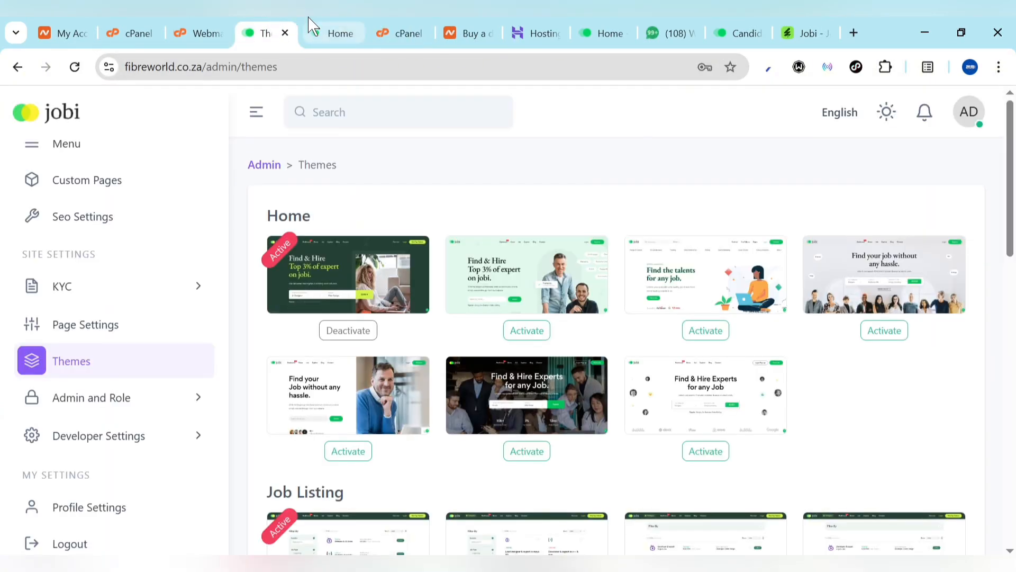
# Look over the live Jobi homepage, then come back to the admin Themes page
pyautogui.click(311, 28)
pyautogui.scroll(-4, 380, 372)
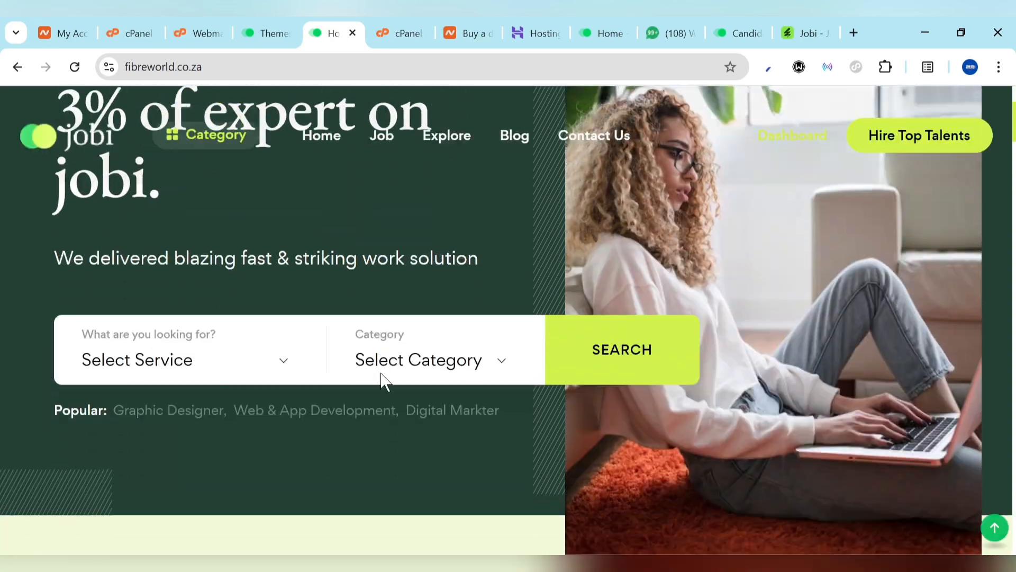
pyautogui.scroll(4, 381, 372)
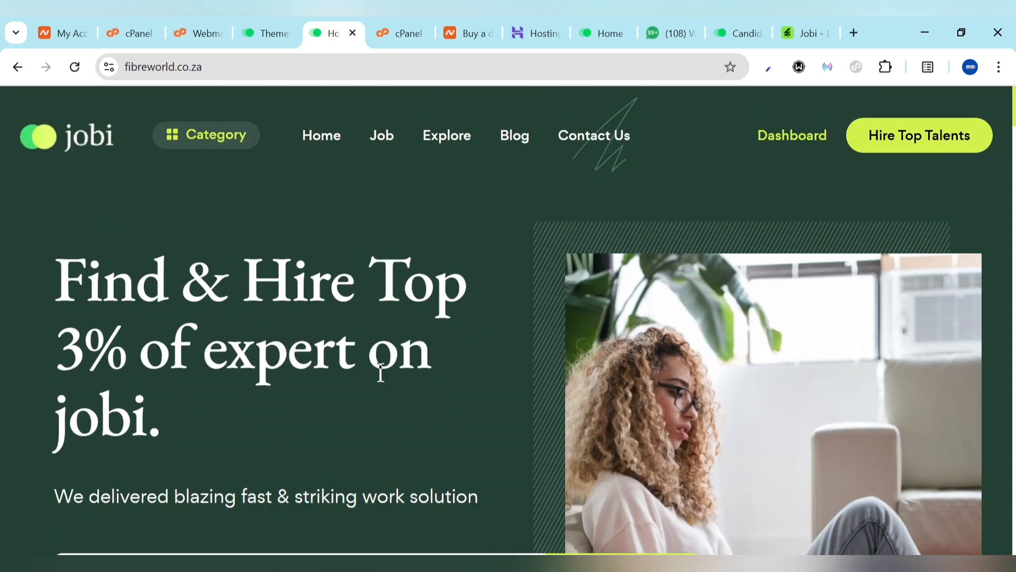
pyautogui.scroll(-10, 381, 373)
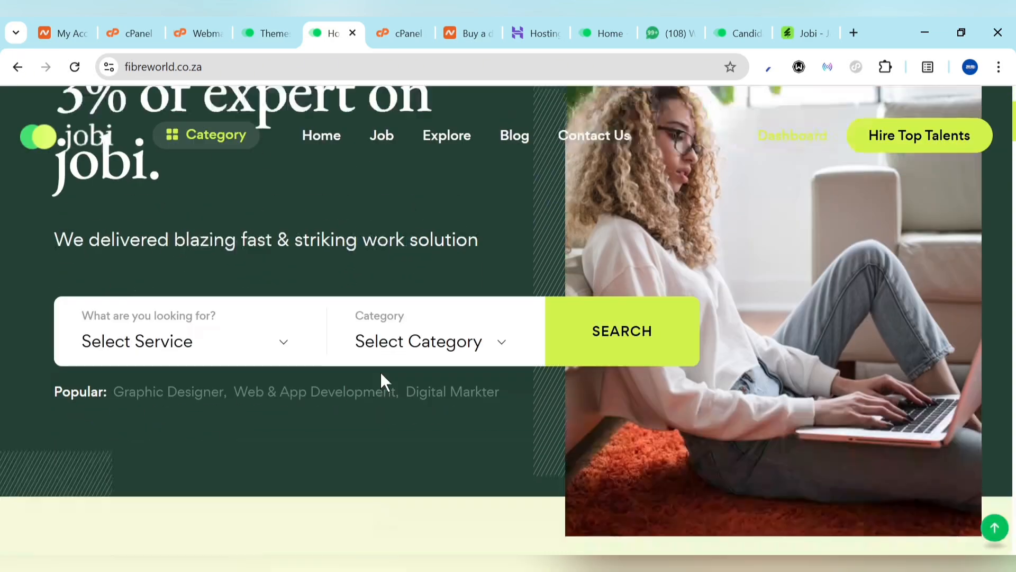
pyautogui.click(275, 29)
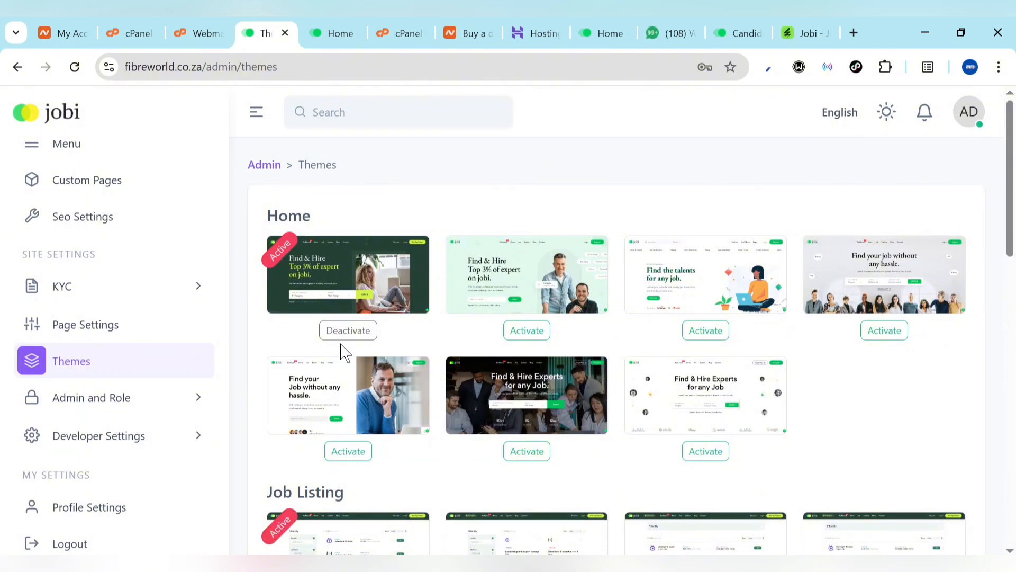
# Open full-size previews of the second, third and fourth Home themes, returning to Themes after each
pyautogui.click(528, 283)
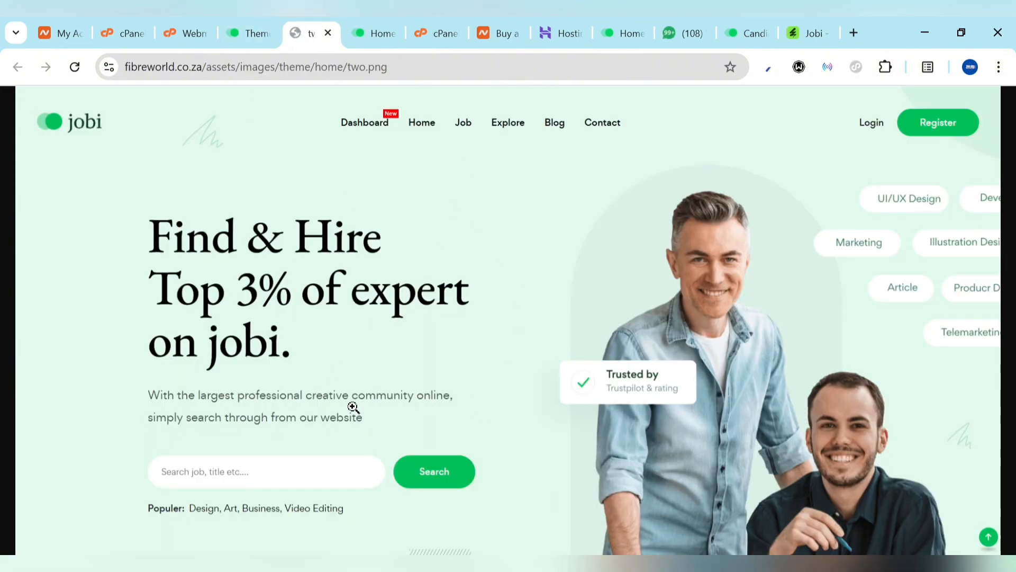
pyautogui.click(249, 24)
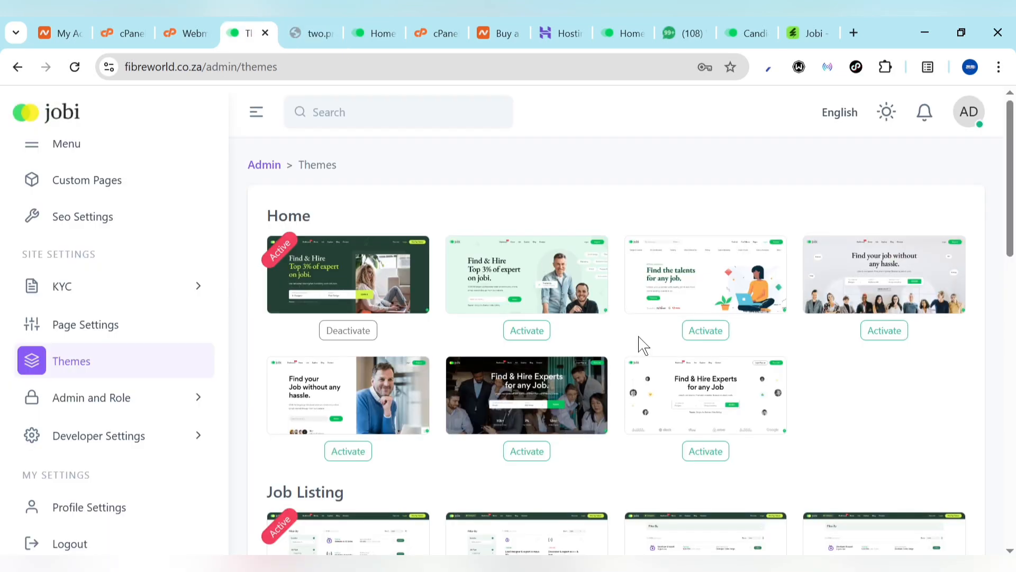
pyautogui.click(736, 272)
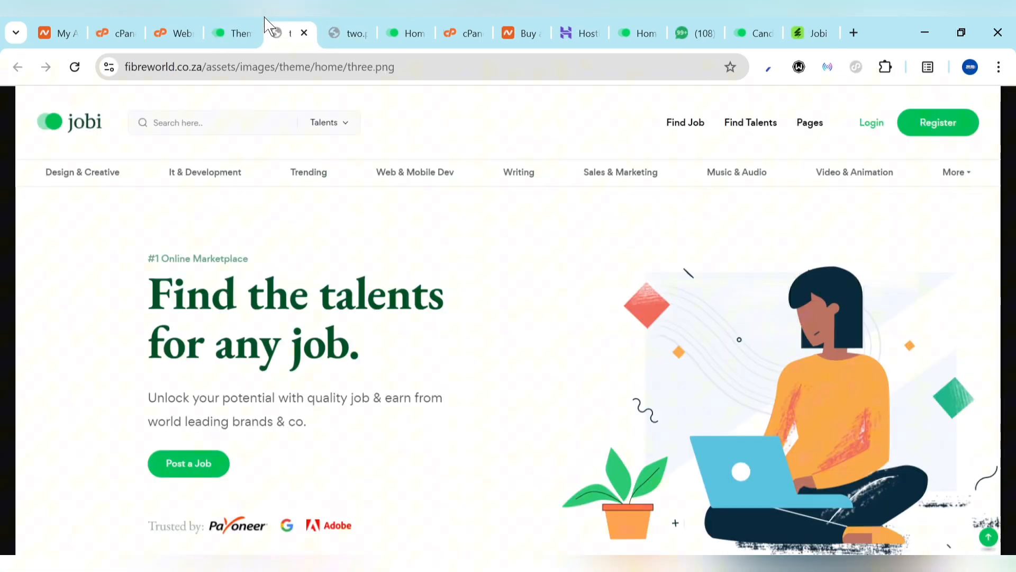
pyautogui.click(233, 23)
pyautogui.click(863, 290)
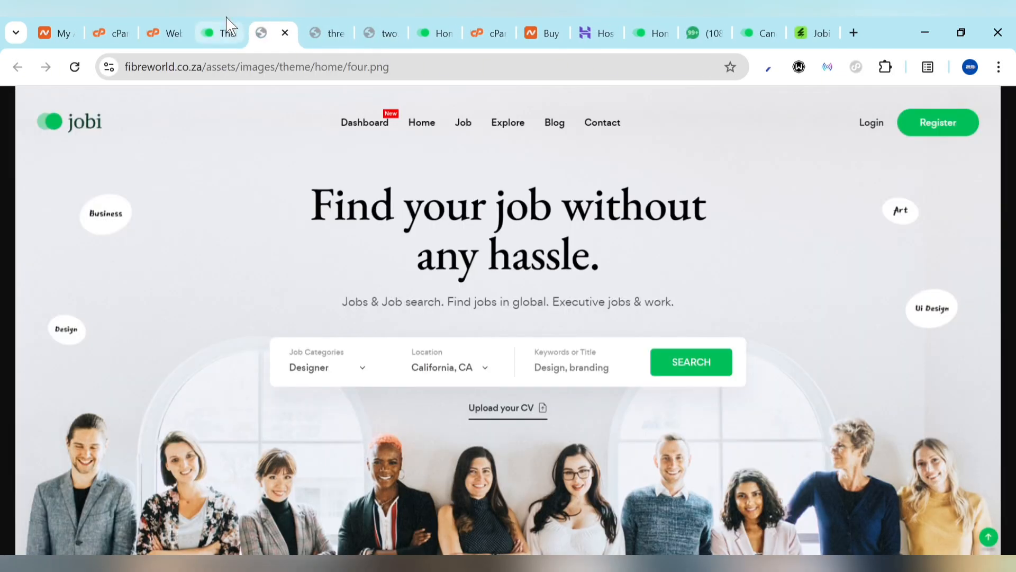
pyautogui.click(227, 26)
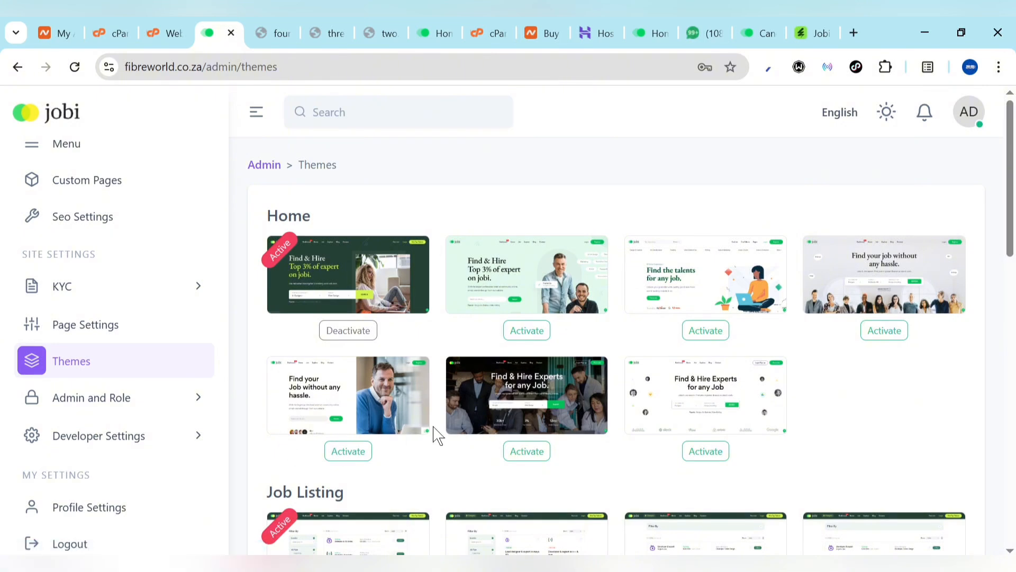
pyautogui.scroll(-6, 435, 435)
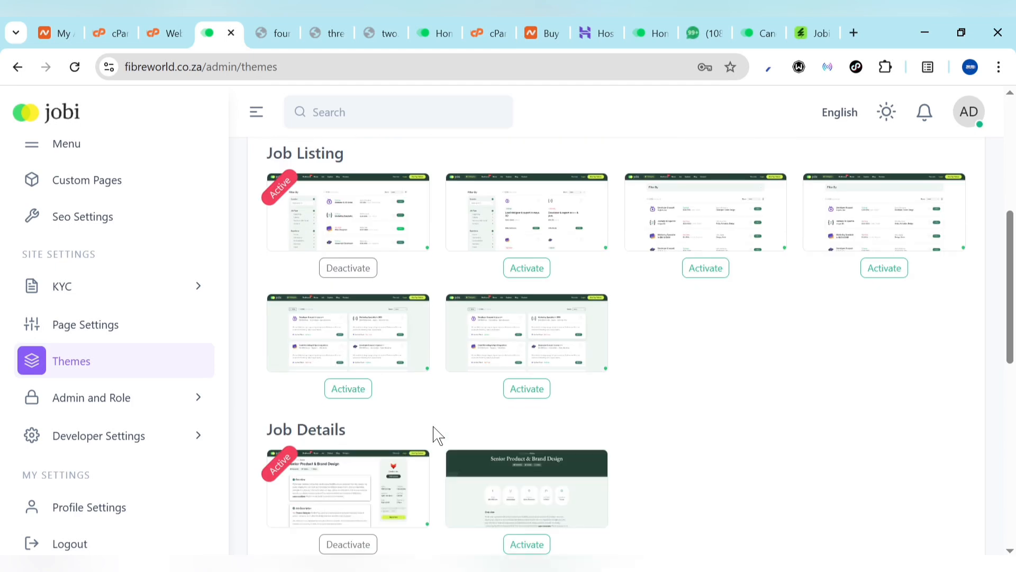
pyautogui.scroll(5, 435, 435)
pyautogui.scroll(1, 435, 435)
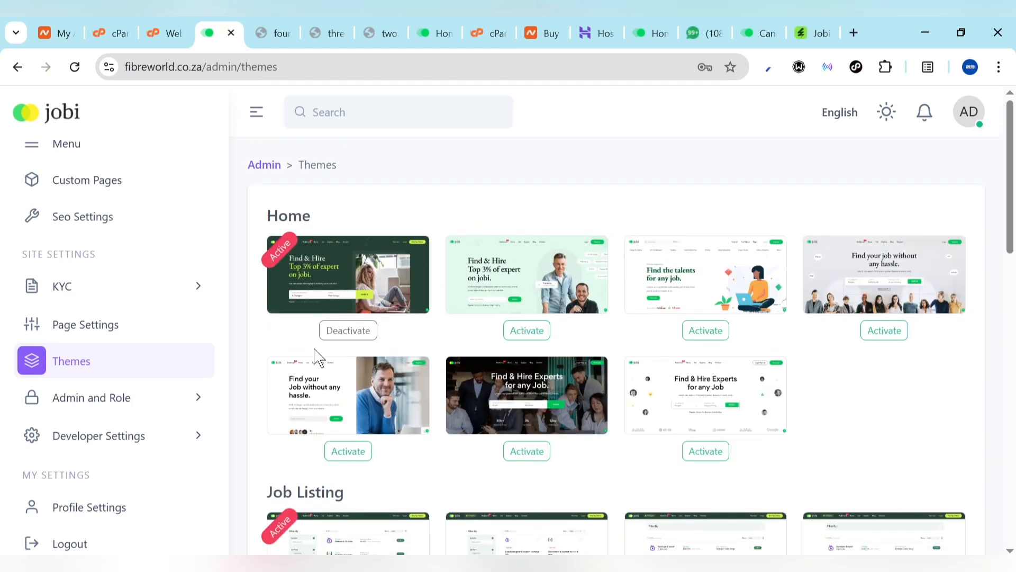
# In Page Settings, keep themeOne as the home page theme
pyautogui.click(88, 338)
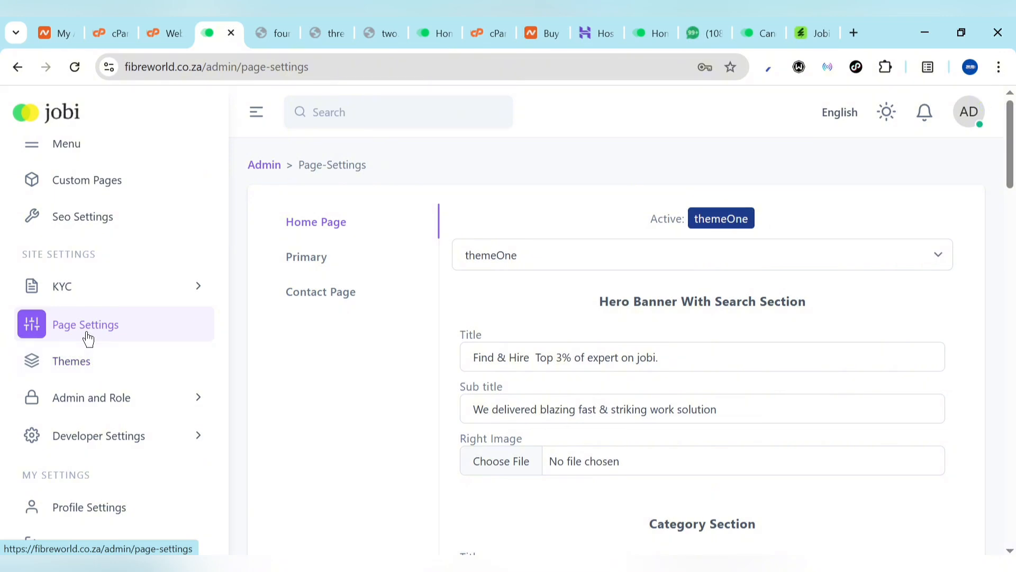
pyautogui.click(568, 265)
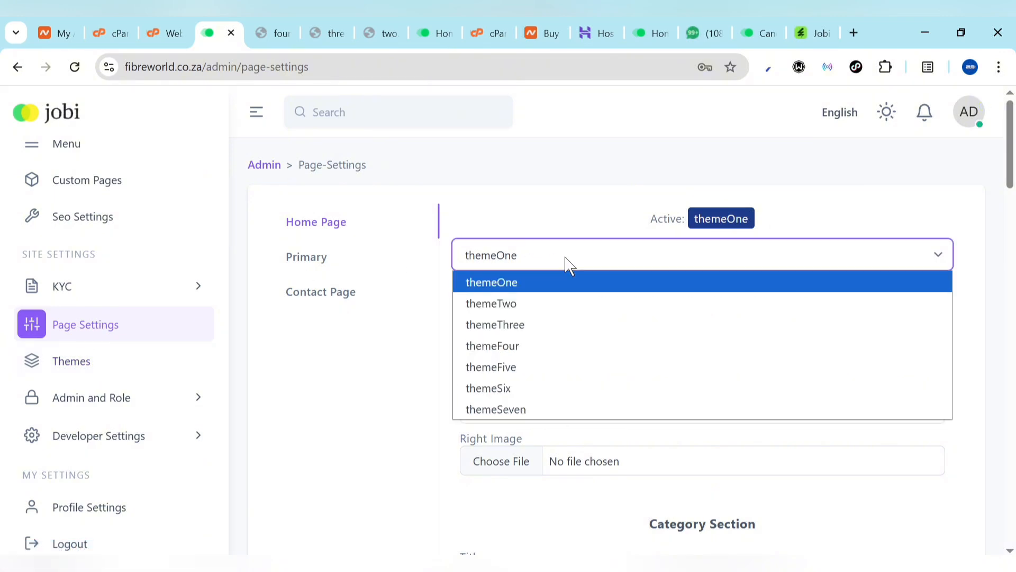
pyautogui.click(569, 265)
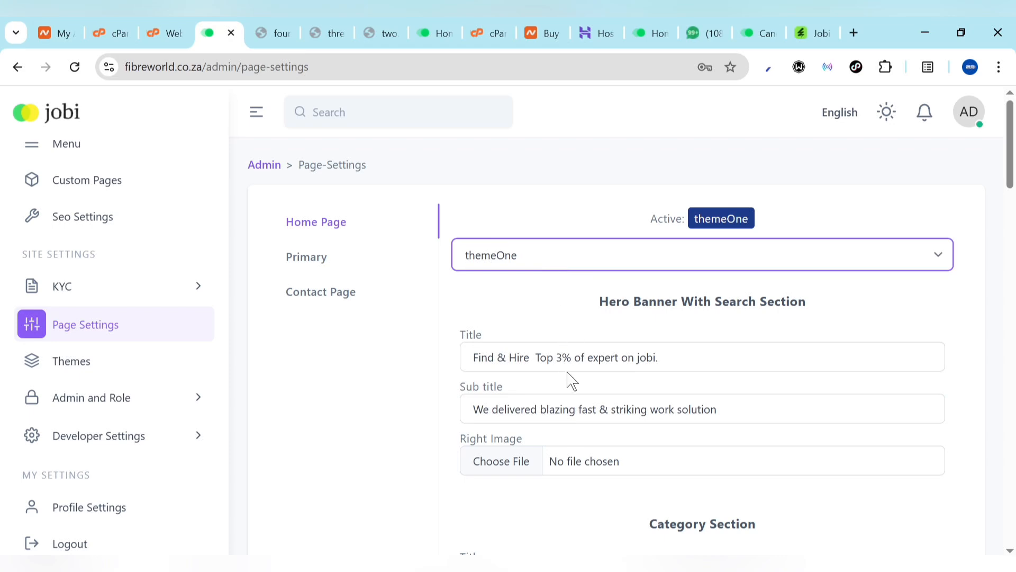
# Close the fourth, third and second theme preview tabs
pyautogui.click(281, 32)
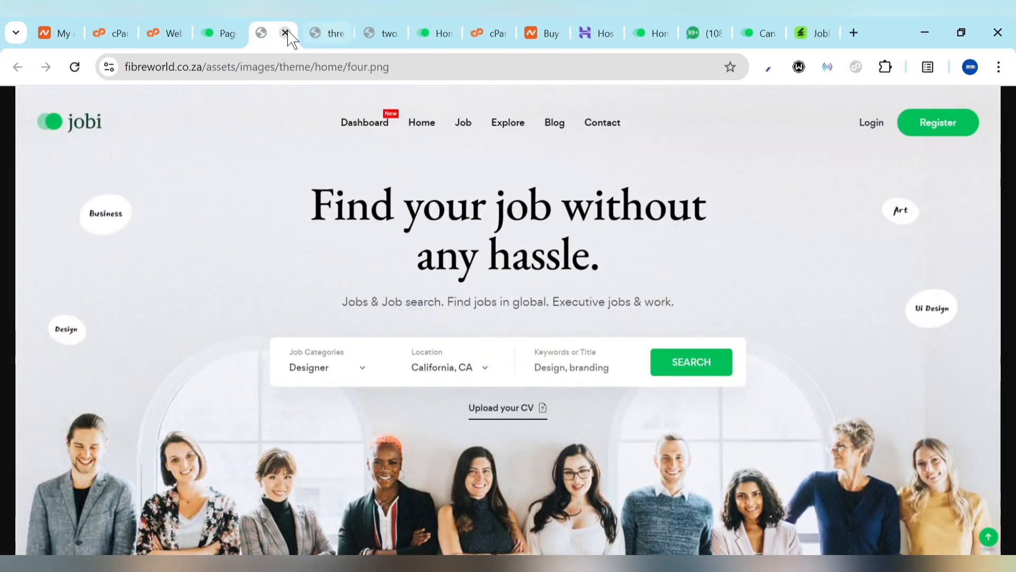
pyautogui.click(285, 33)
pyautogui.click(285, 33)
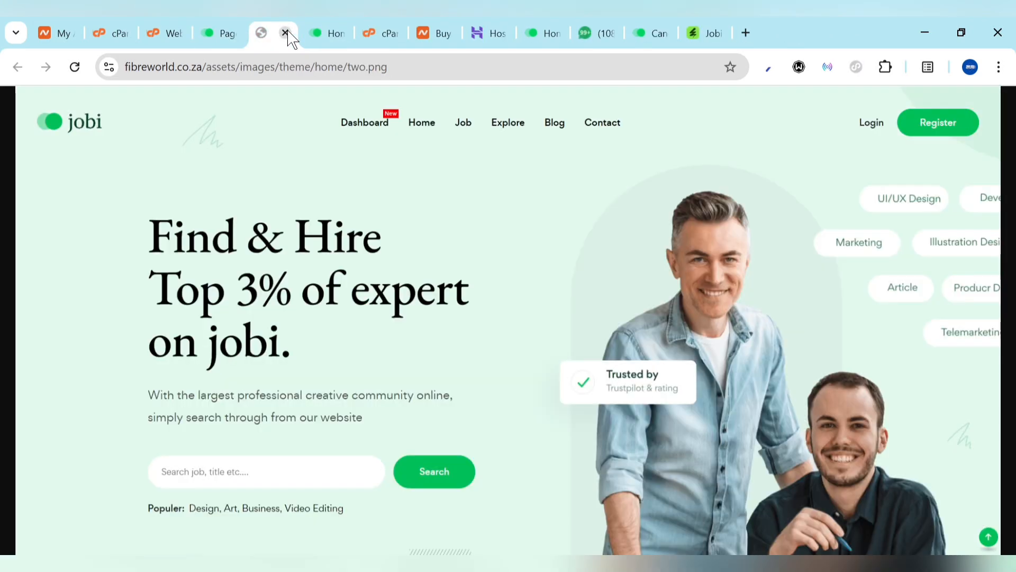
pyautogui.click(285, 33)
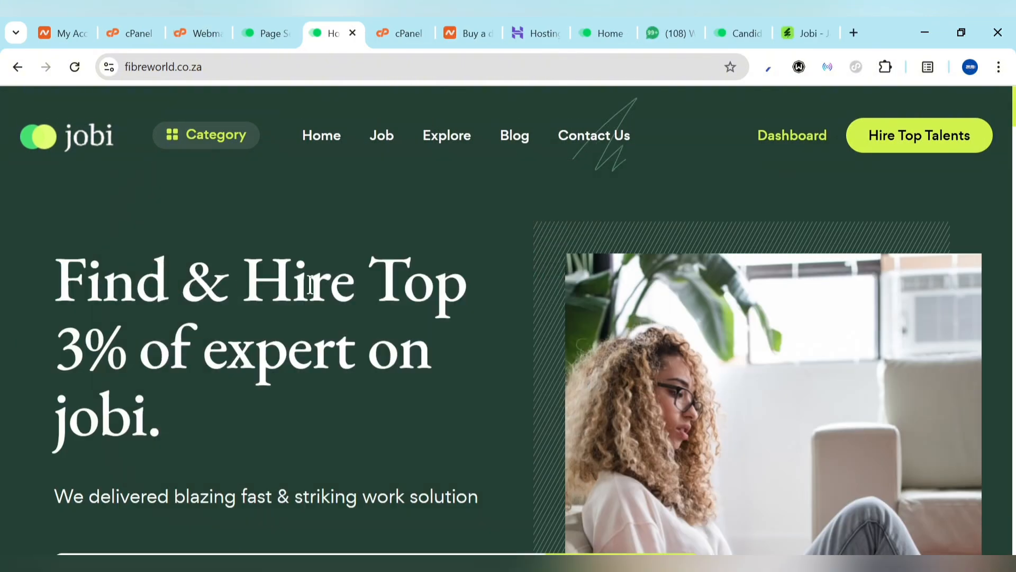
# Change the Home Page hero Title from 'Top 3%' to 'Top 5%', save, and check the live homepage
pyautogui.click(267, 29)
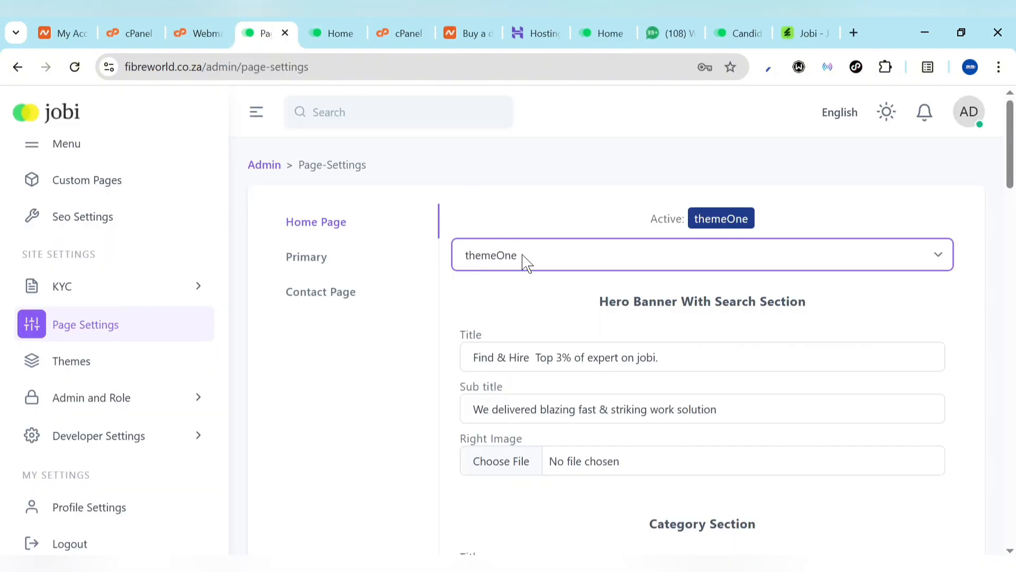
pyautogui.click(563, 356)
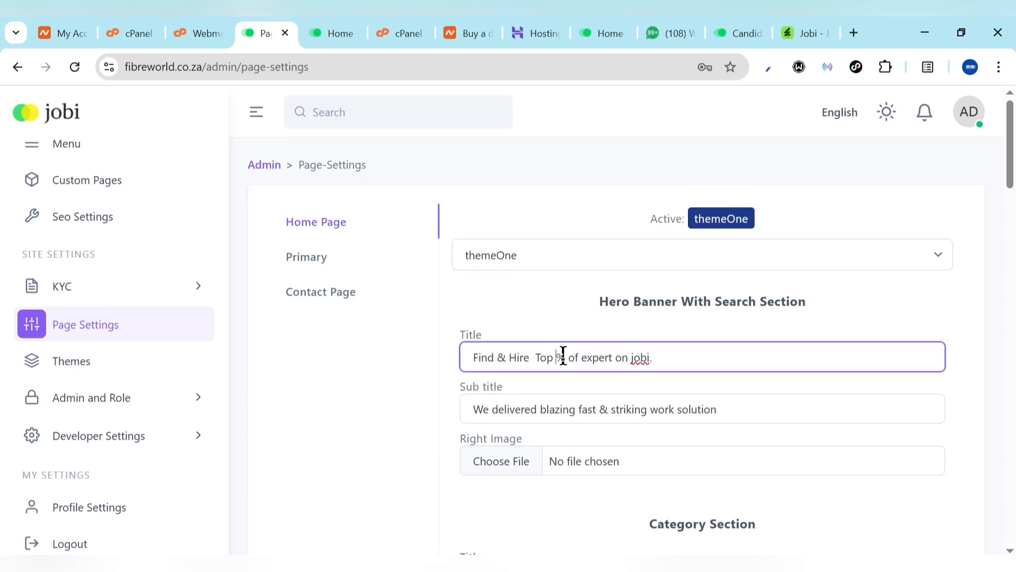
pyautogui.scroll(-5, 624, 442)
pyautogui.scroll(-15, 624, 444)
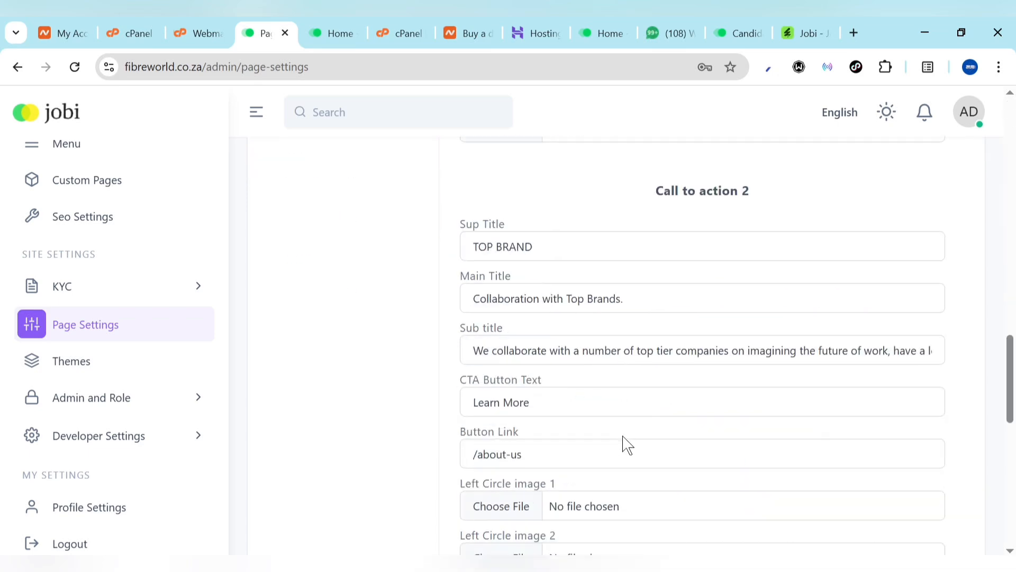
pyautogui.click(495, 503)
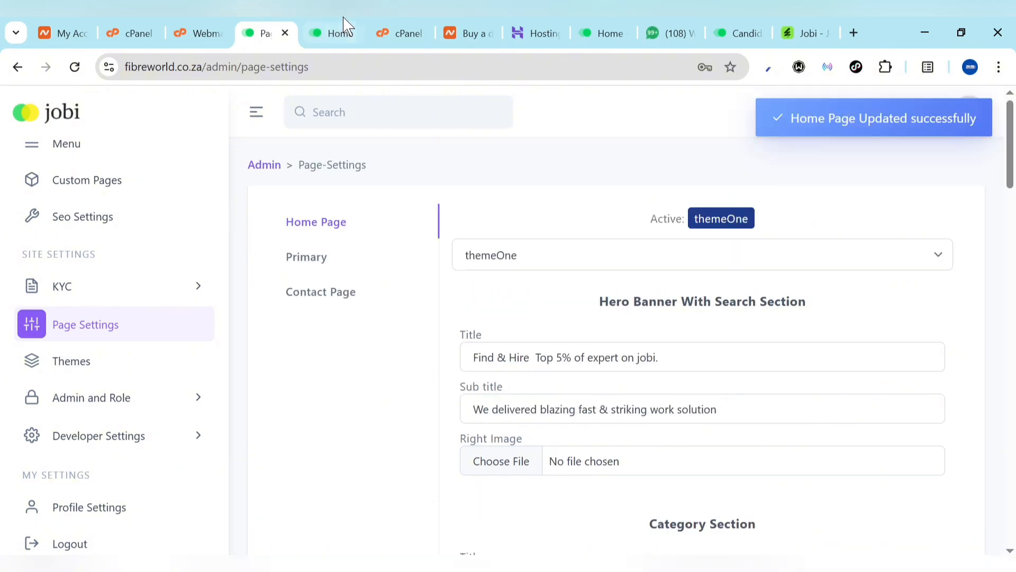
pyautogui.click(343, 30)
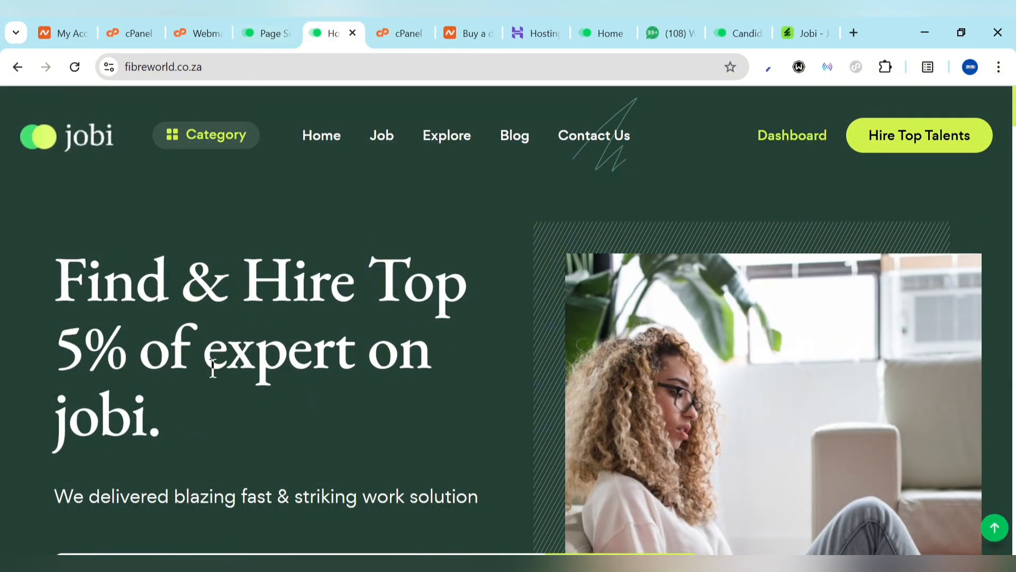
# Compare the live homepage's upper sections with the Page Settings form fields
pyautogui.scroll(-5, 204, 465)
pyautogui.click(291, 27)
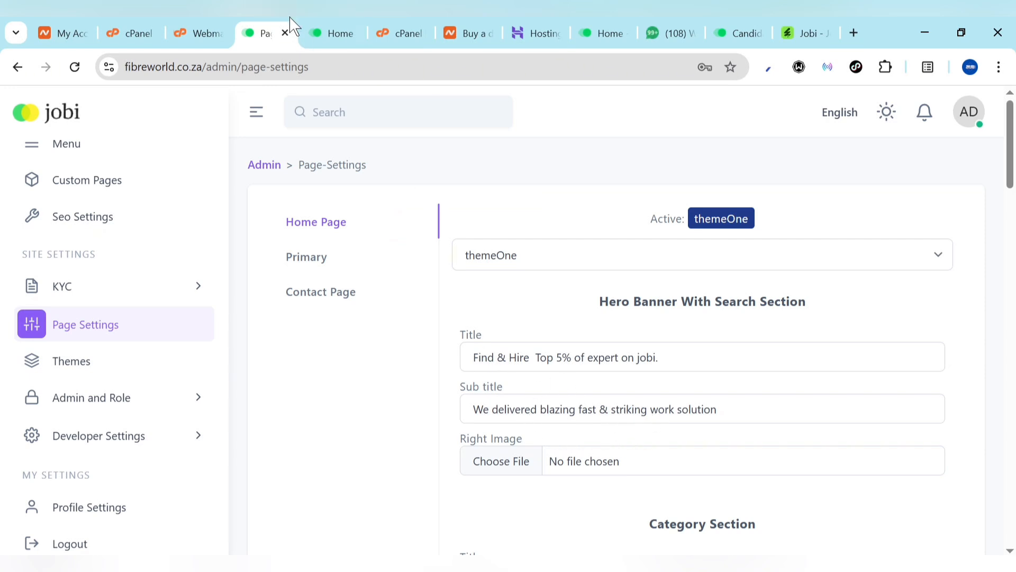
pyautogui.click(329, 24)
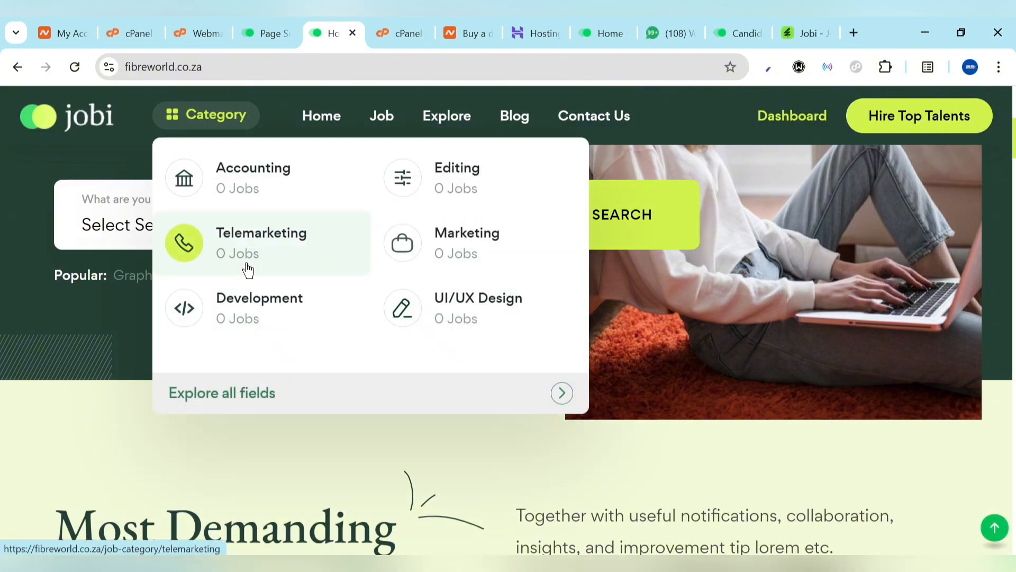
pyautogui.scroll(-5, 232, 506)
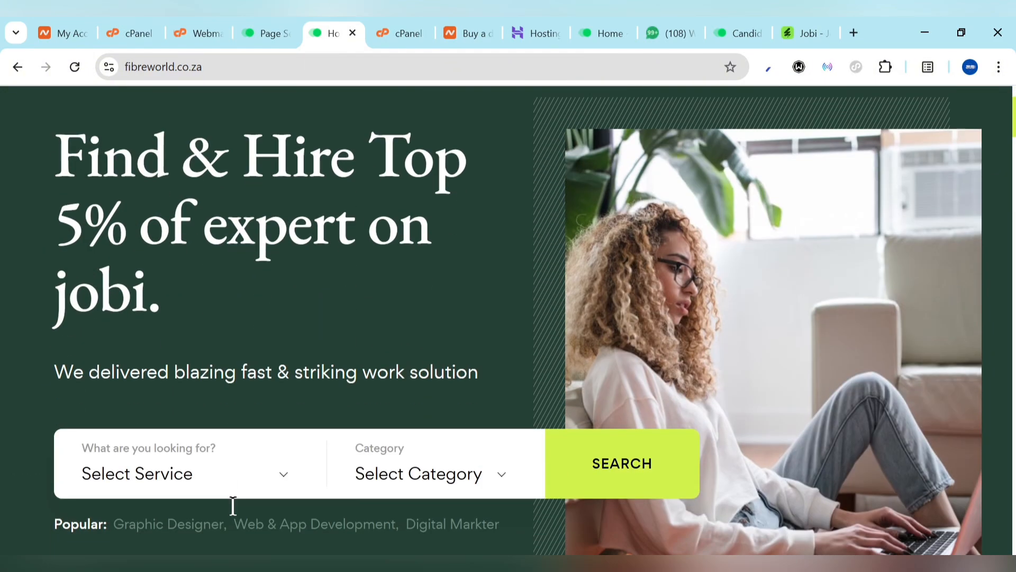
pyautogui.click(268, 32)
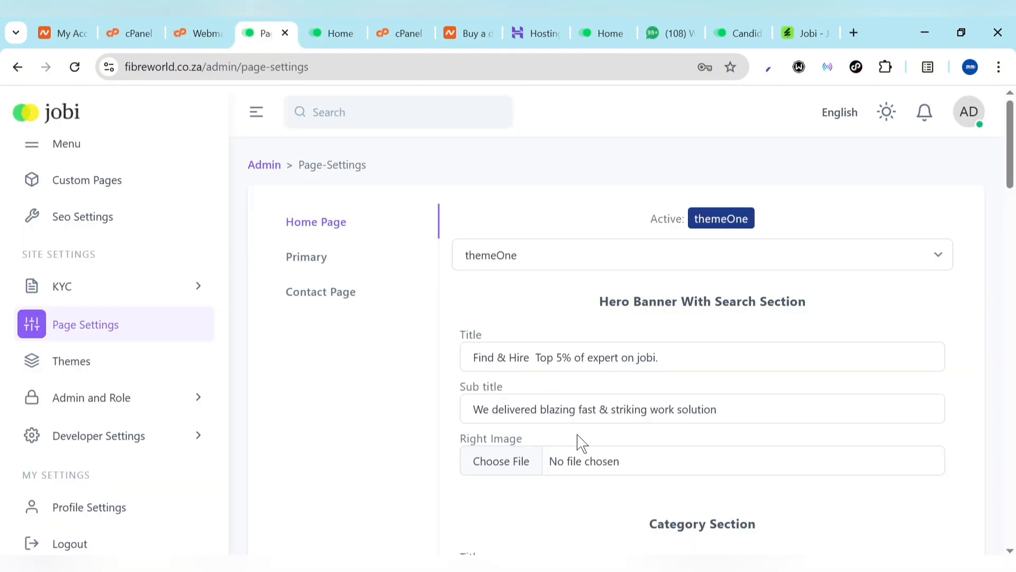
pyautogui.scroll(-2, 578, 442)
pyautogui.scroll(-3, 555, 431)
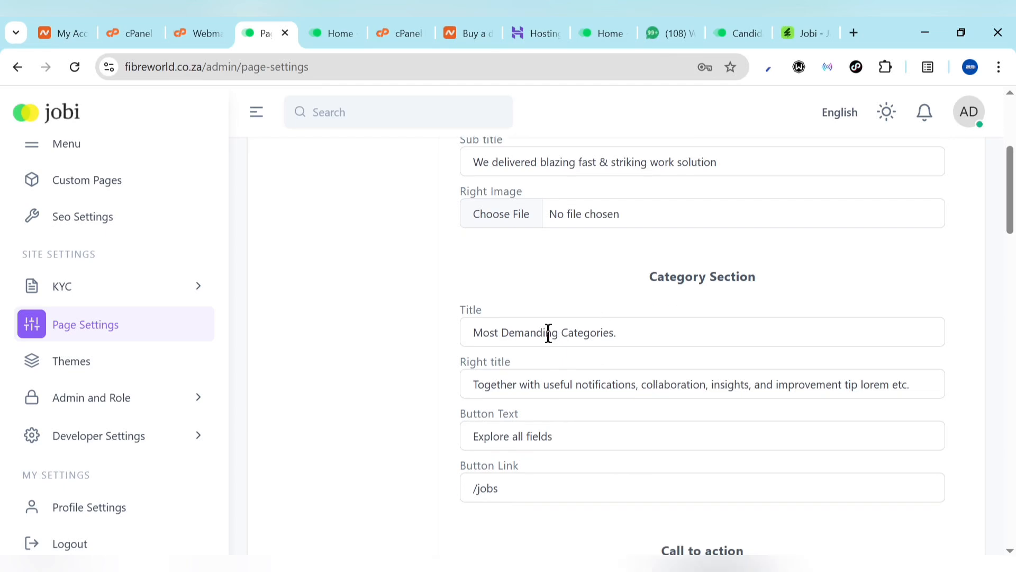
pyautogui.scroll(-4, 595, 357)
pyautogui.click(328, 30)
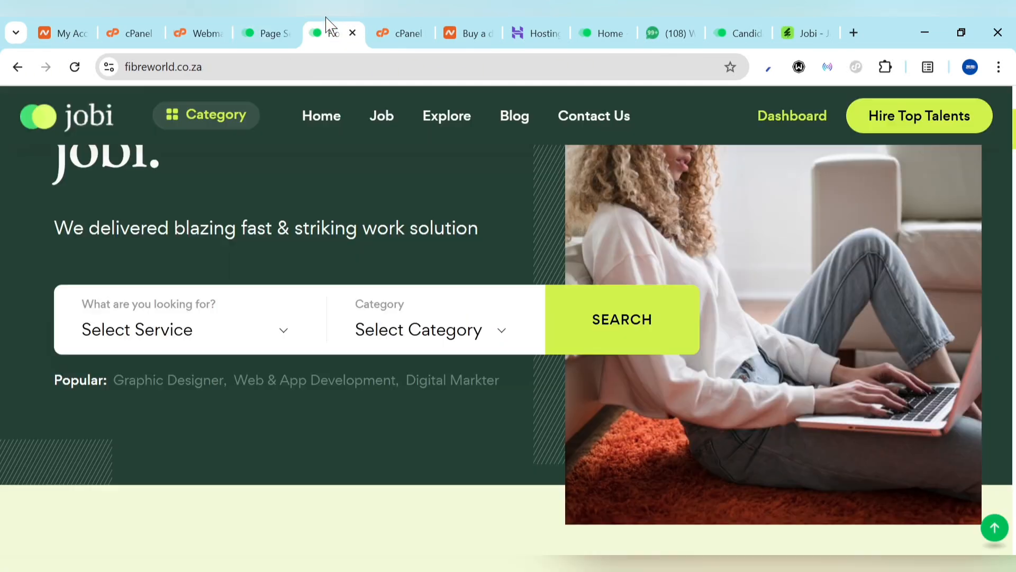
pyautogui.scroll(-9, 224, 432)
pyautogui.scroll(3, 222, 436)
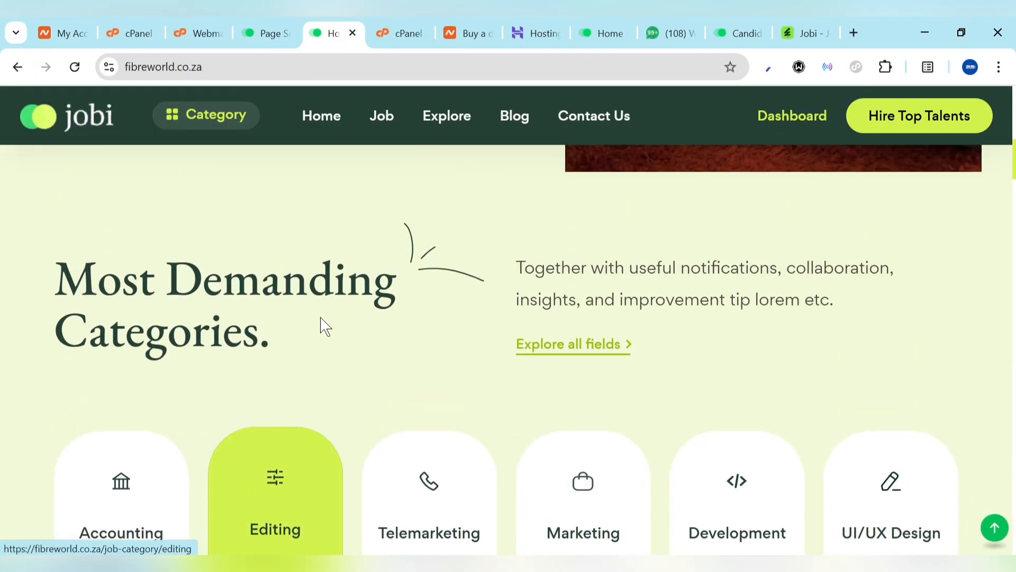
pyautogui.click(276, 25)
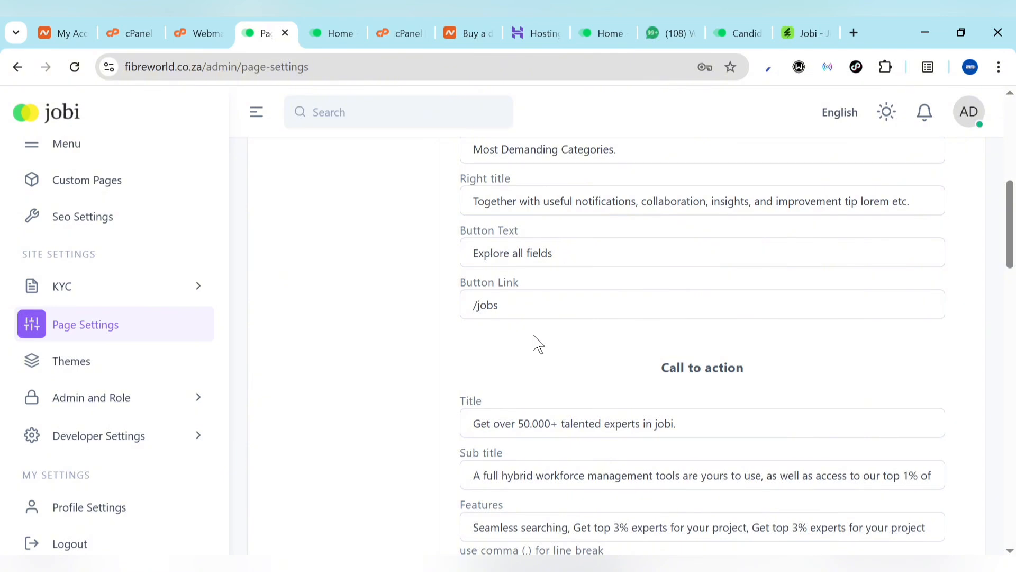
# Review the remaining live homepage sections against the form
pyautogui.scroll(3, 550, 347)
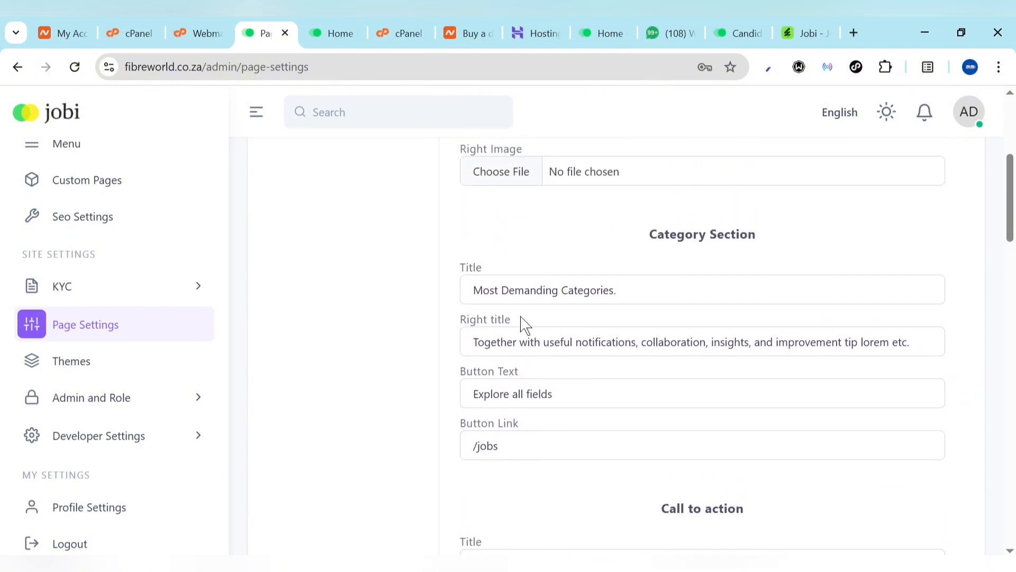
pyautogui.scroll(-20, 556, 408)
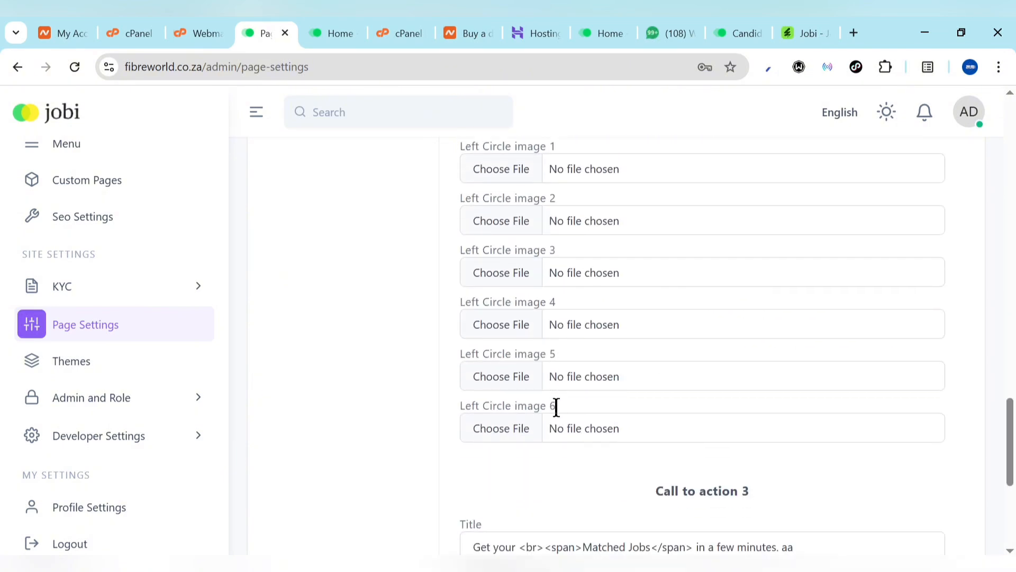
pyautogui.click(335, 29)
pyautogui.scroll(-5, 313, 450)
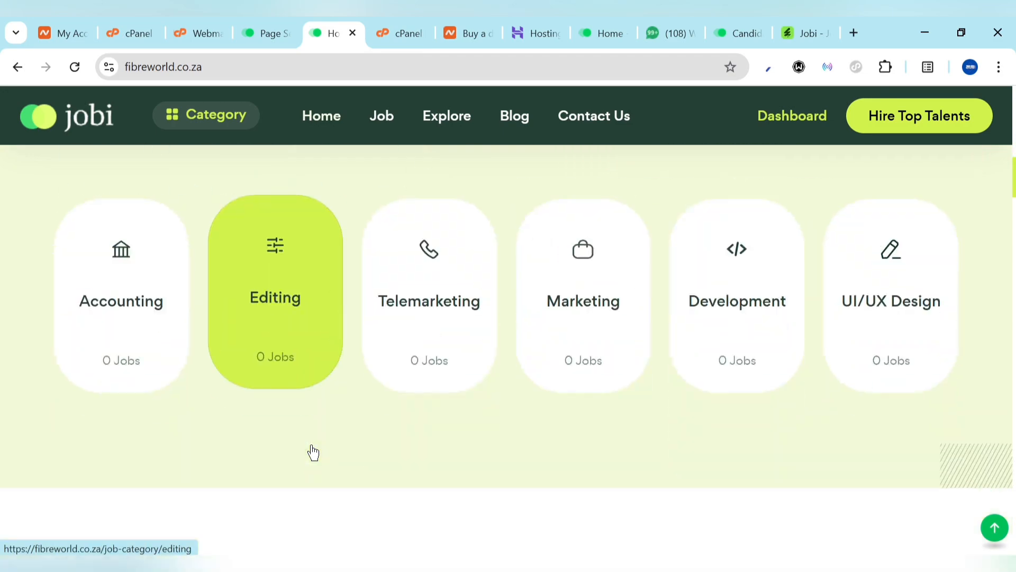
pyautogui.scroll(-10, 312, 448)
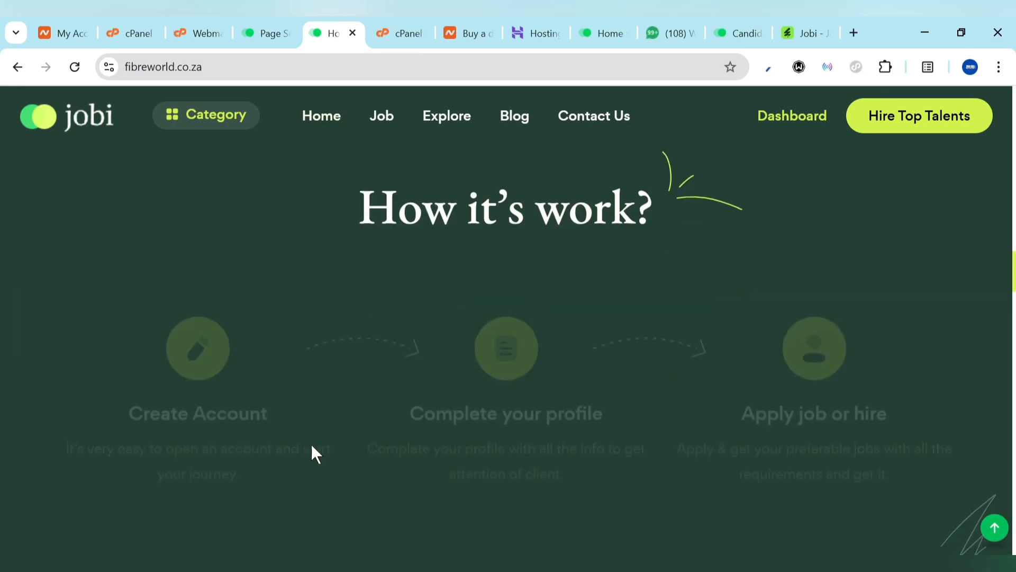
pyautogui.scroll(-15, 316, 454)
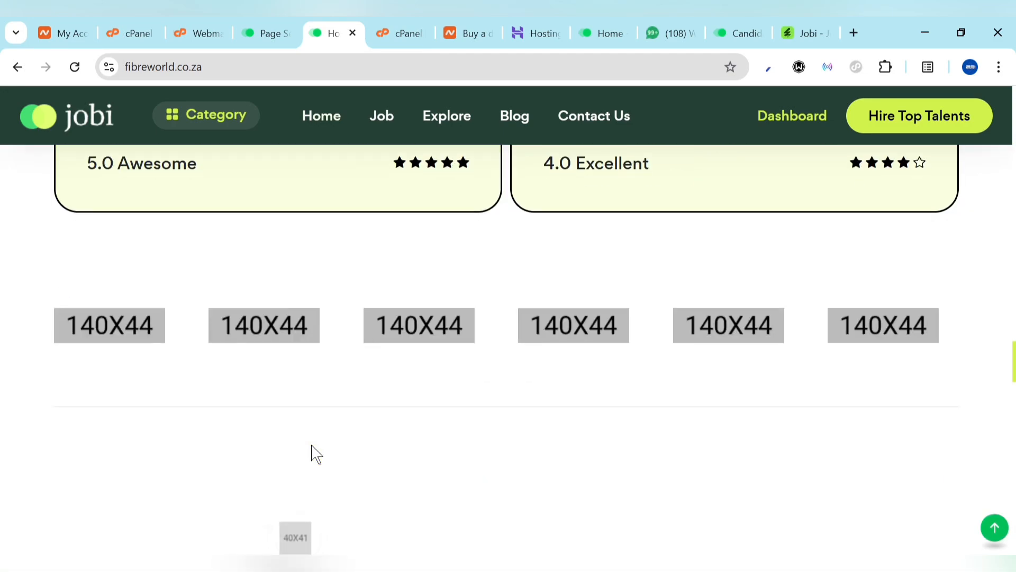
pyautogui.scroll(12, 316, 455)
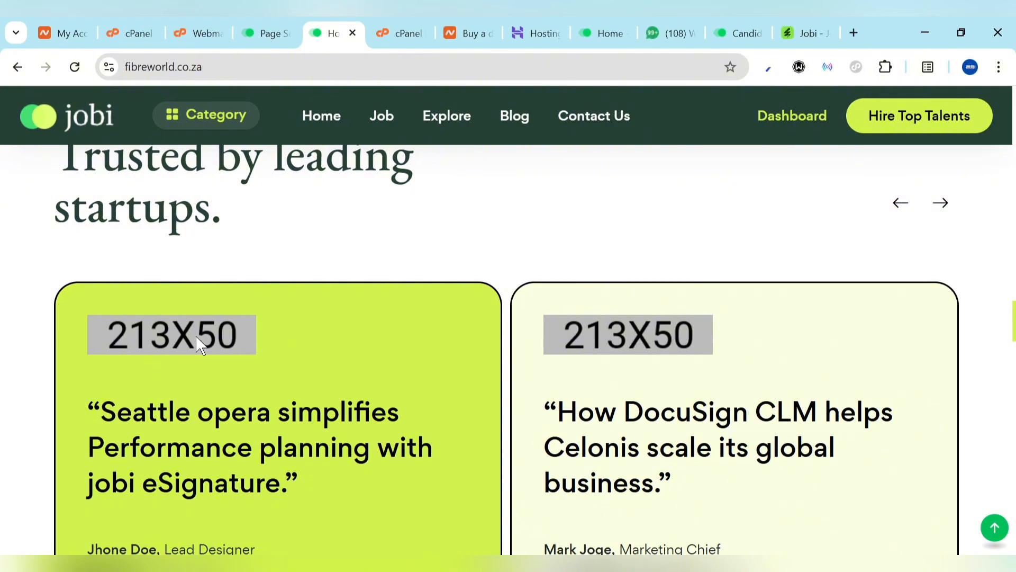
pyautogui.scroll(-7, 645, 329)
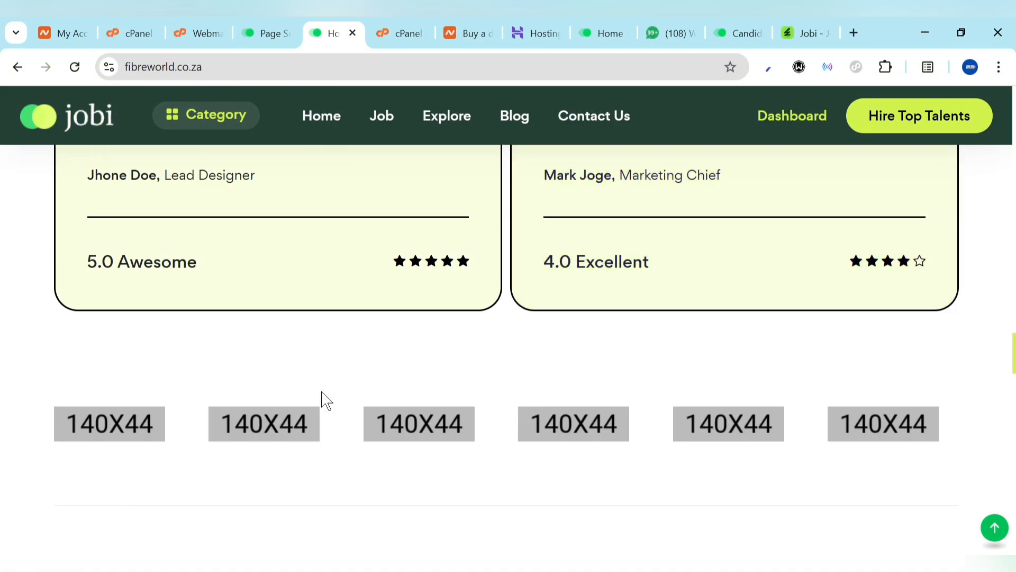
pyautogui.click(261, 32)
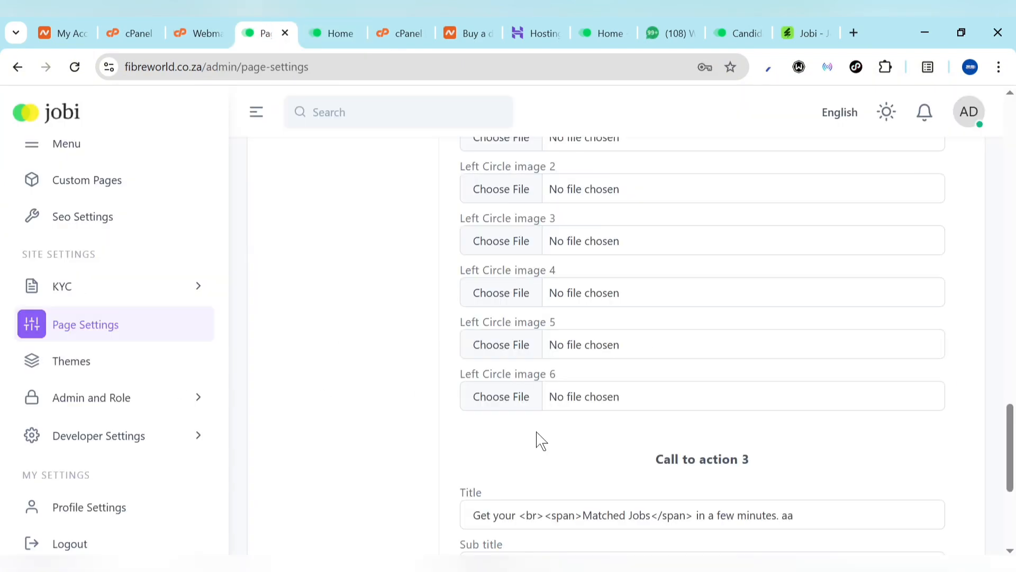
# Back on Page Settings, expand the KYC options in the sidebar
pyautogui.scroll(-2, 477, 220)
pyautogui.scroll(-3, 524, 379)
pyautogui.scroll(20, 524, 379)
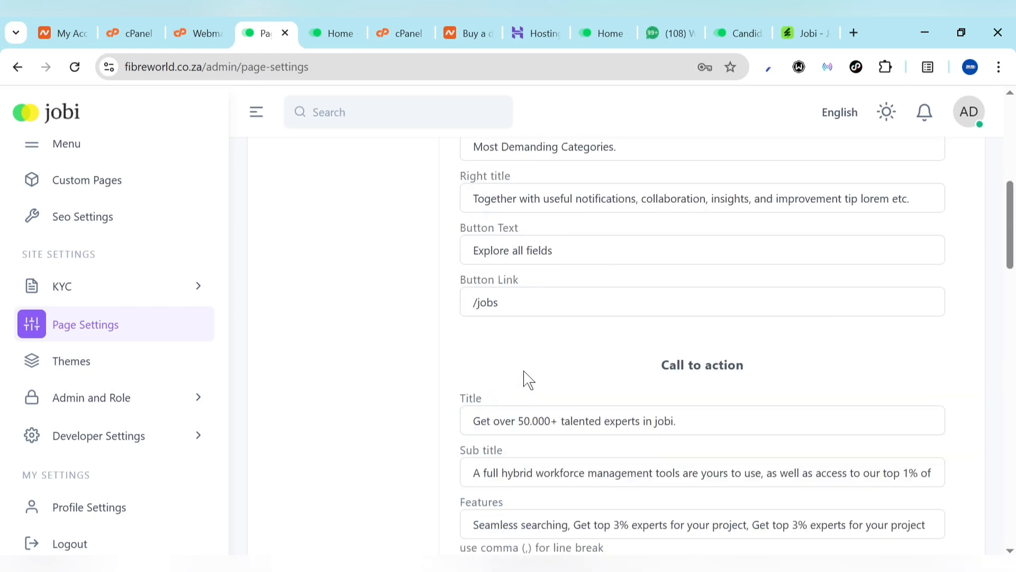
pyautogui.scroll(1, 528, 379)
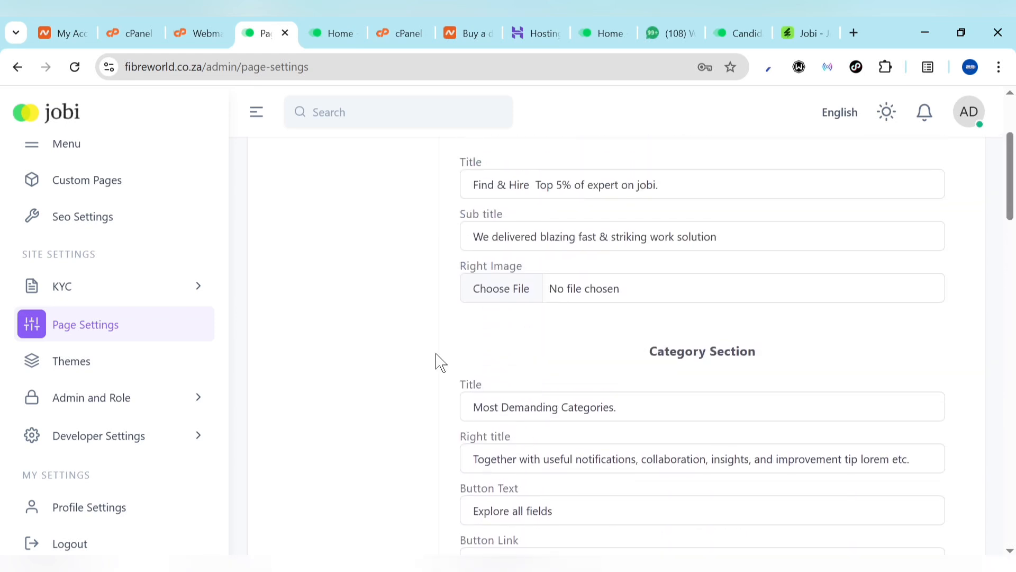
pyautogui.click(143, 285)
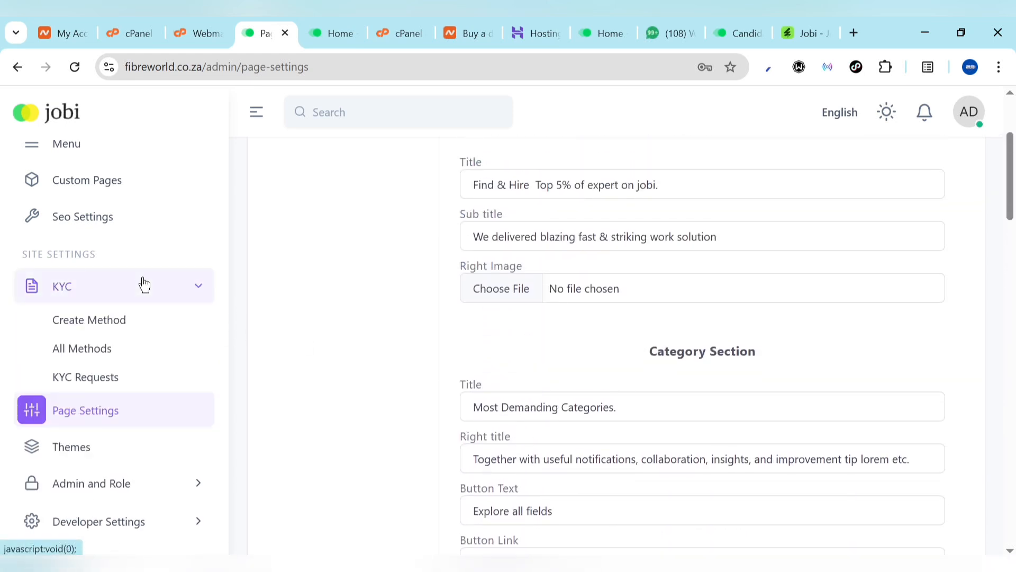
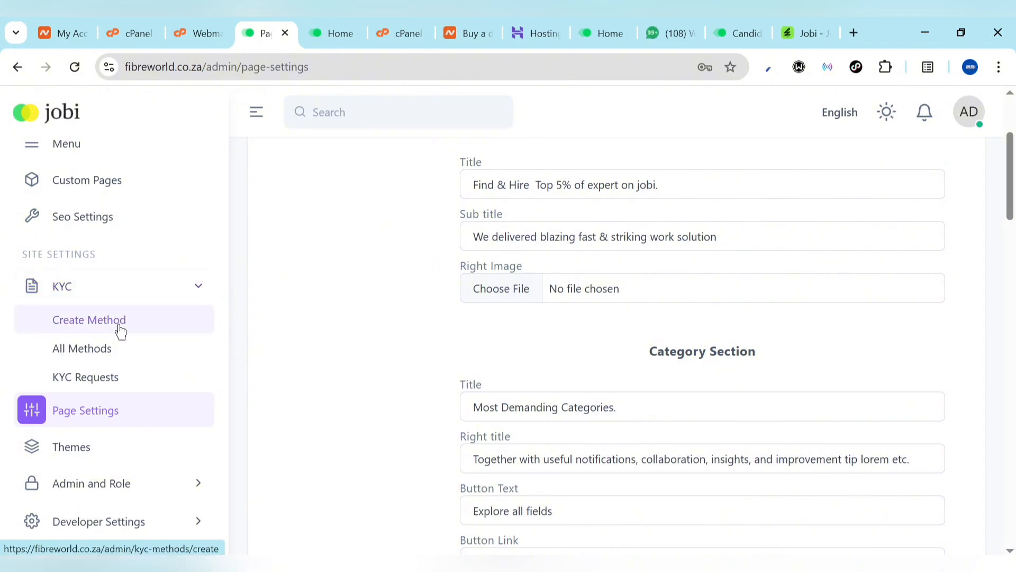
# Start a new KYC method using the image IMG_5675.PNG, keeping attachments accepted
pyautogui.click(91, 332)
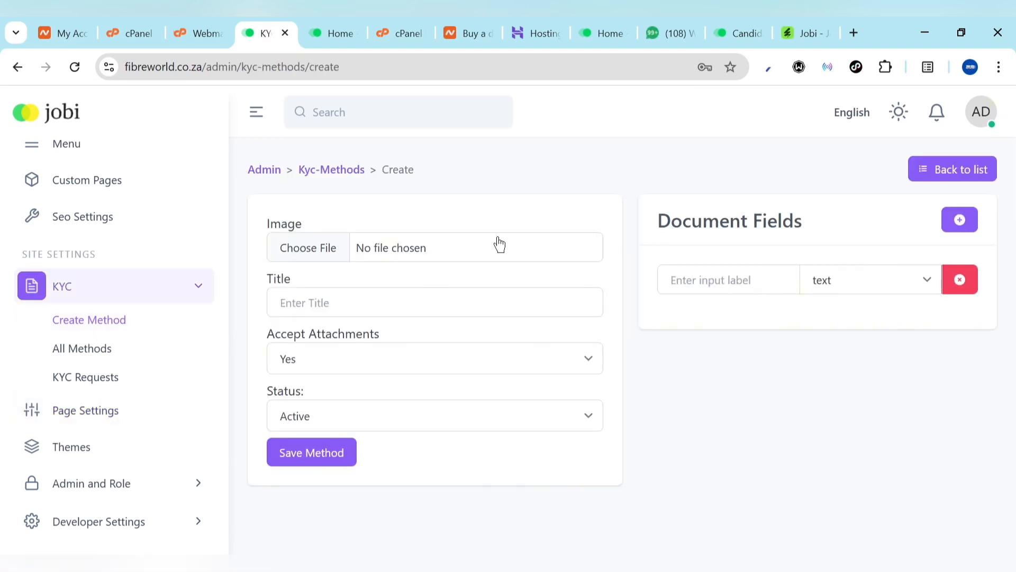
pyautogui.click(448, 252)
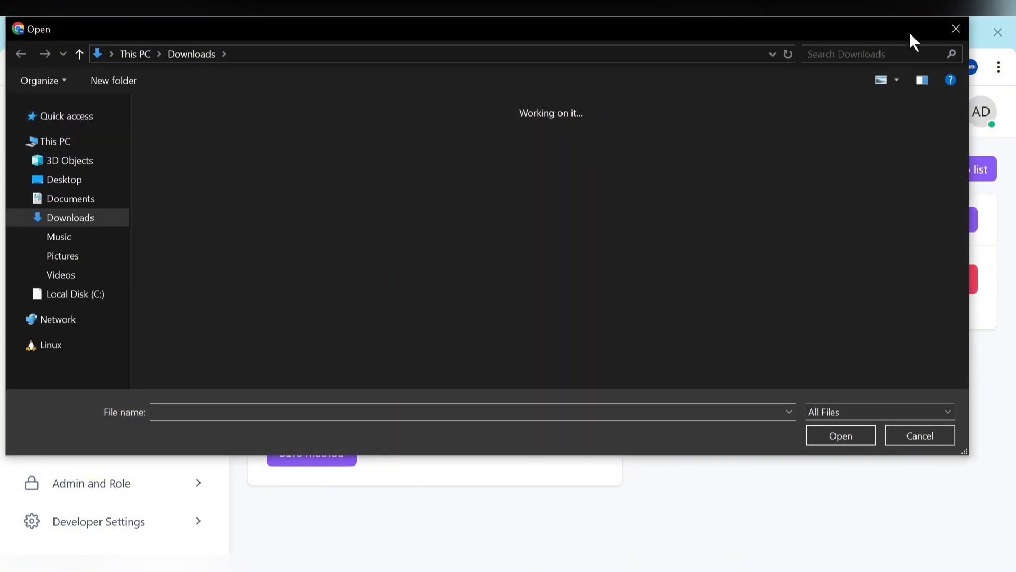
pyautogui.doubleClick(420, 199)
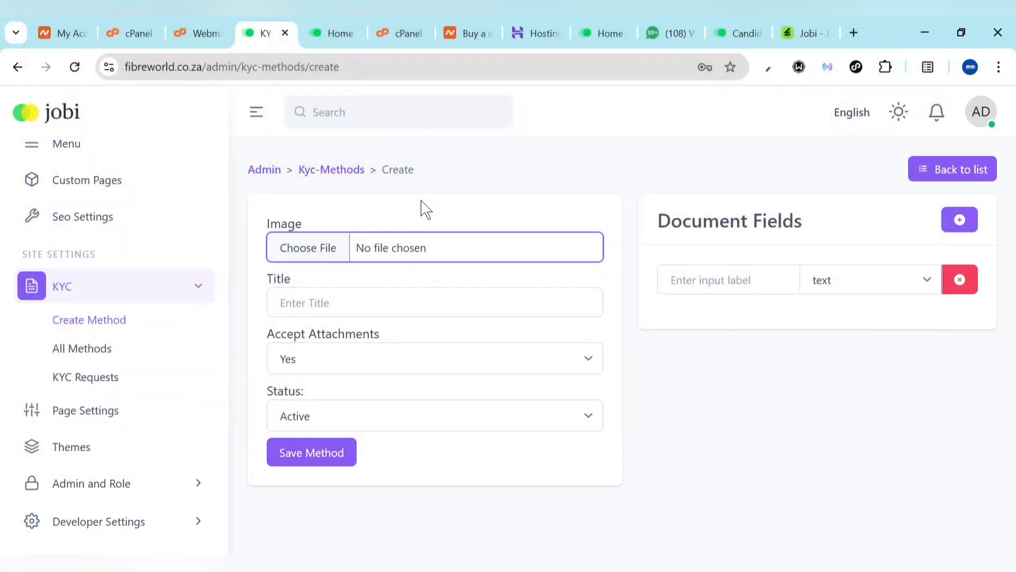
pyautogui.click(313, 312)
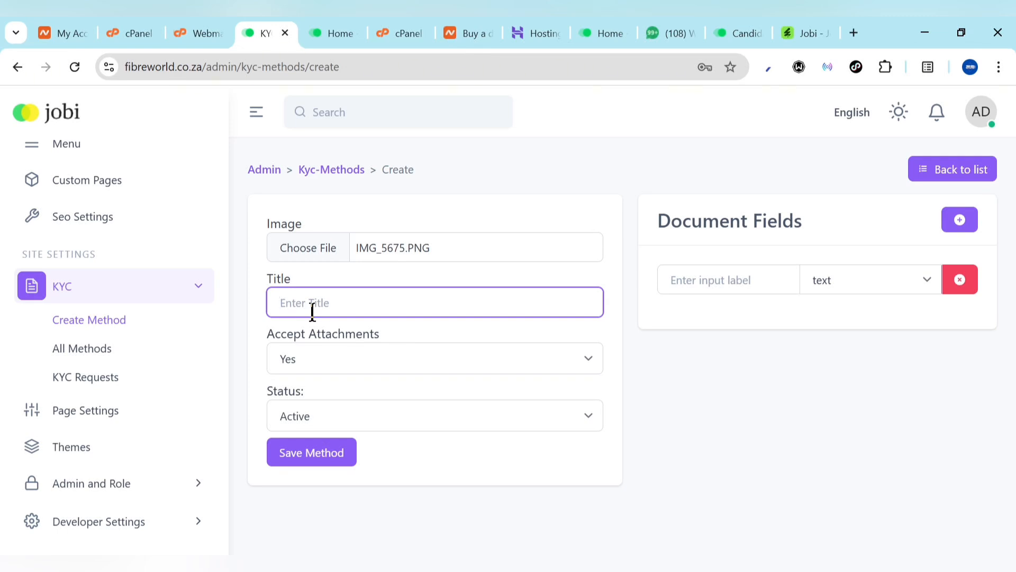
pyautogui.click(309, 364)
pyautogui.click(308, 364)
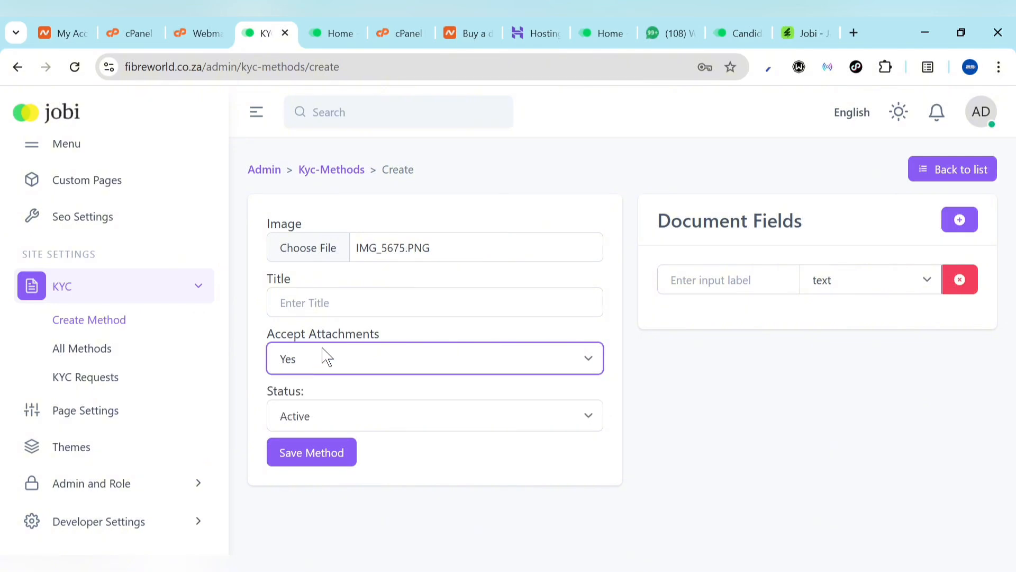
# Add one file-upload document field labelled Govt. ID and remove the extra field row
pyautogui.click(757, 267)
pyautogui.click(849, 276)
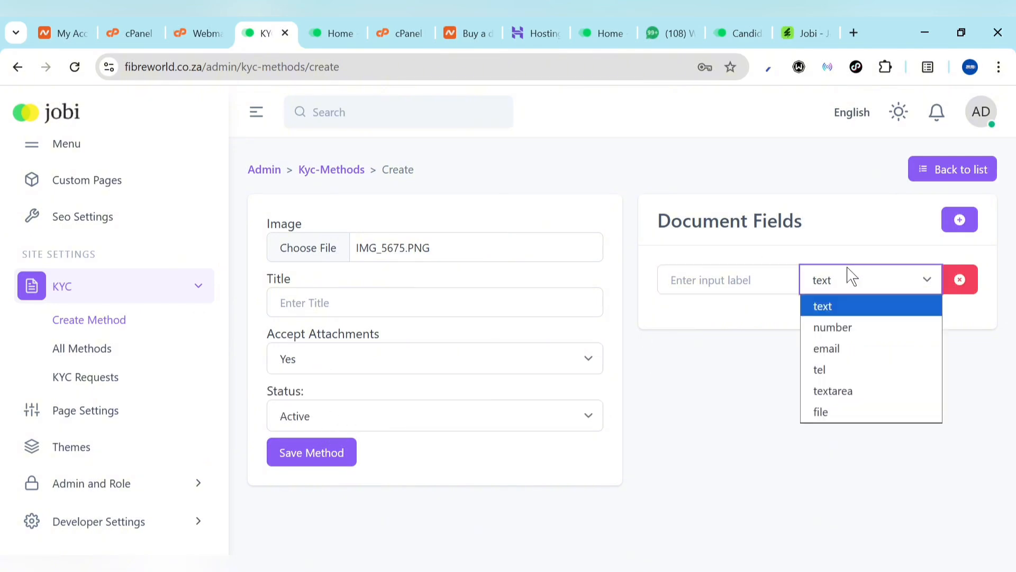
pyautogui.click(832, 410)
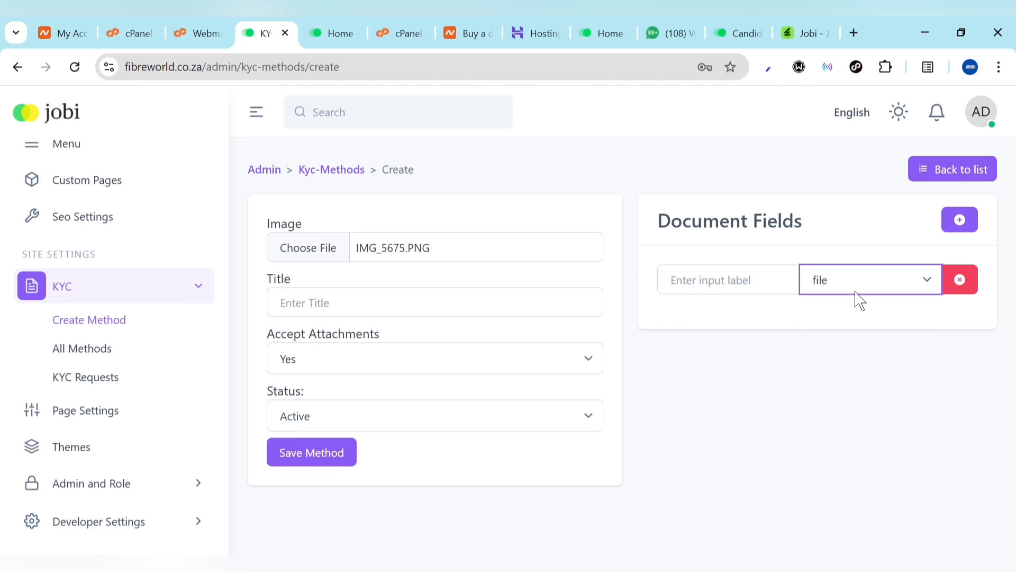
pyautogui.click(747, 291)
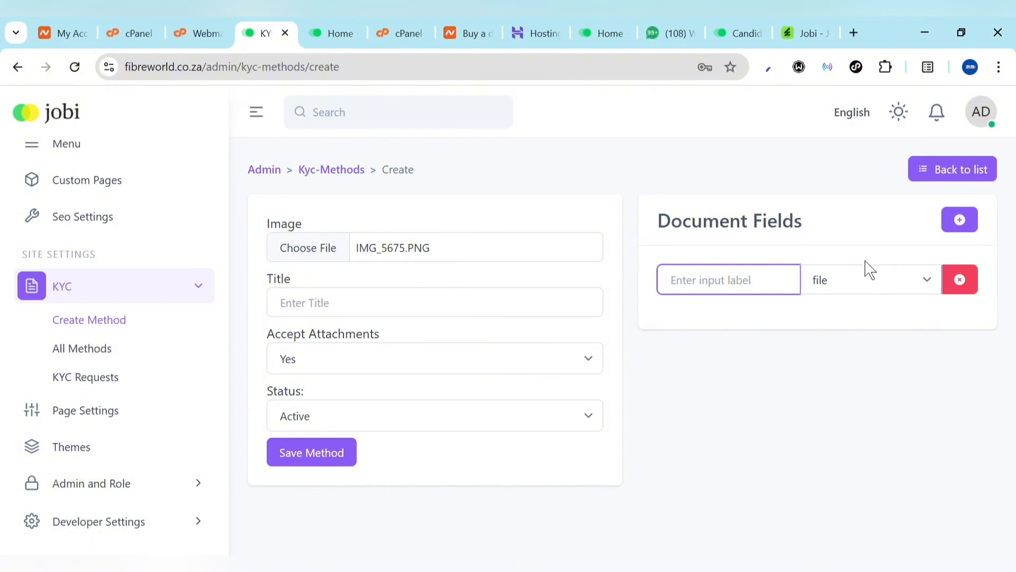
pyautogui.click(960, 219)
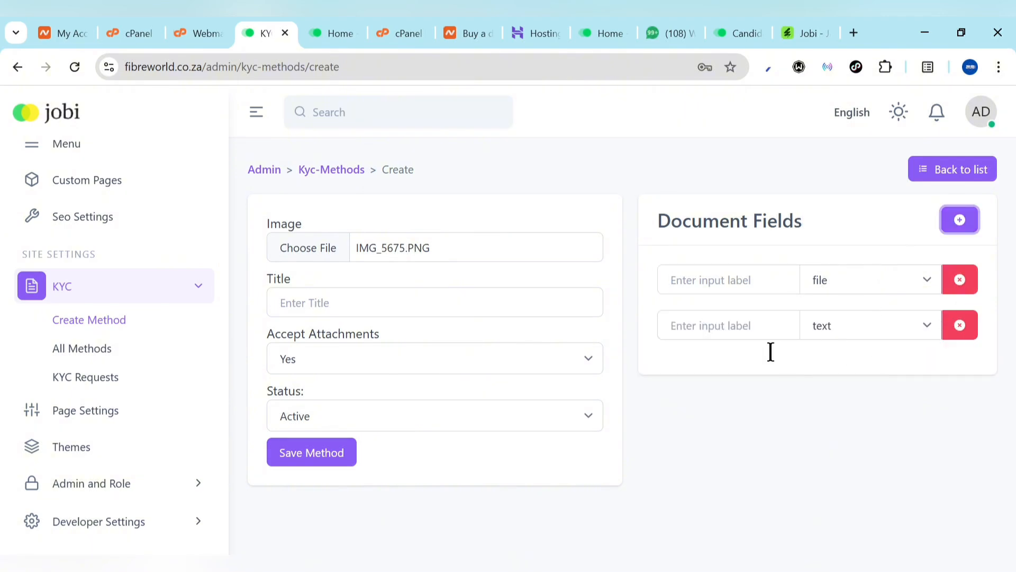
pyautogui.click(734, 272)
pyautogui.write('Govt. ID')
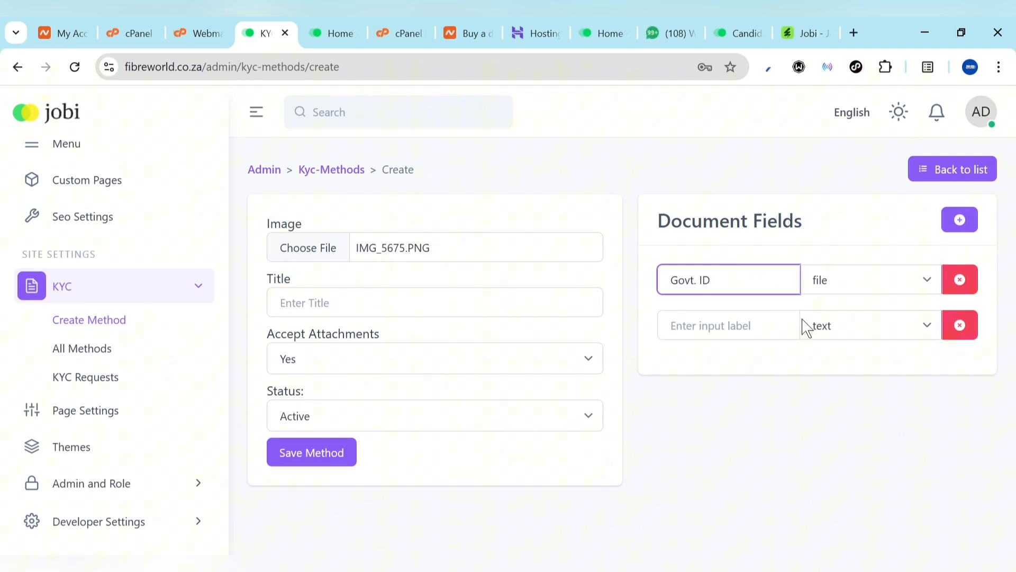
pyautogui.click(958, 332)
# Title the KYC method Govt. ID and save it
pyautogui.click(292, 454)
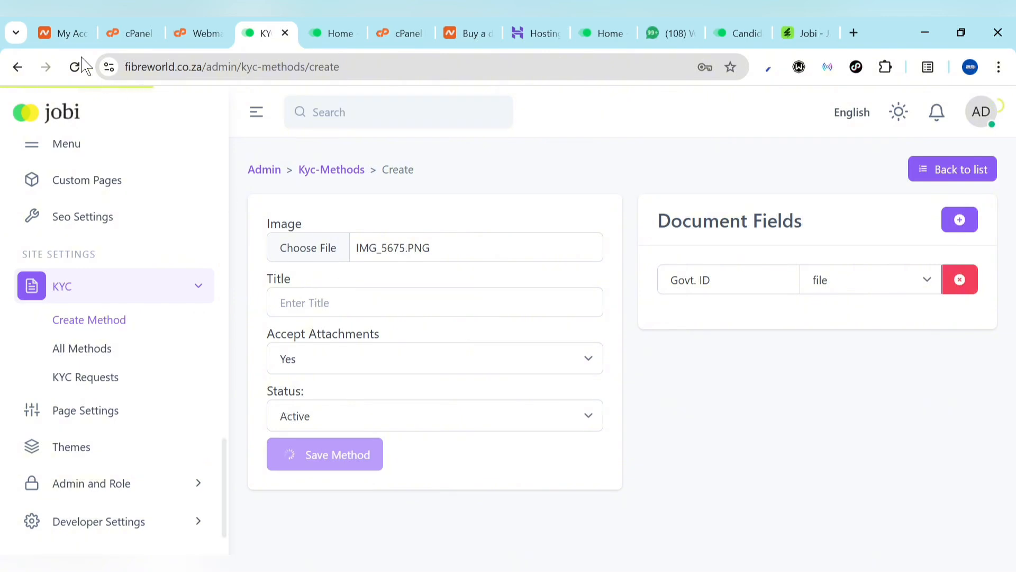
pyautogui.click(328, 311)
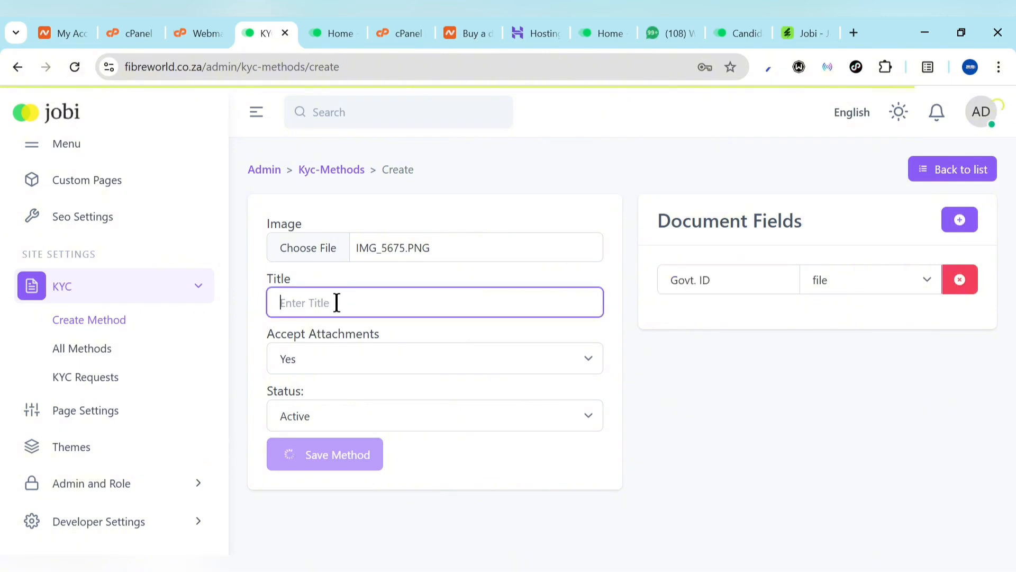
pyautogui.write('Govt. ID')
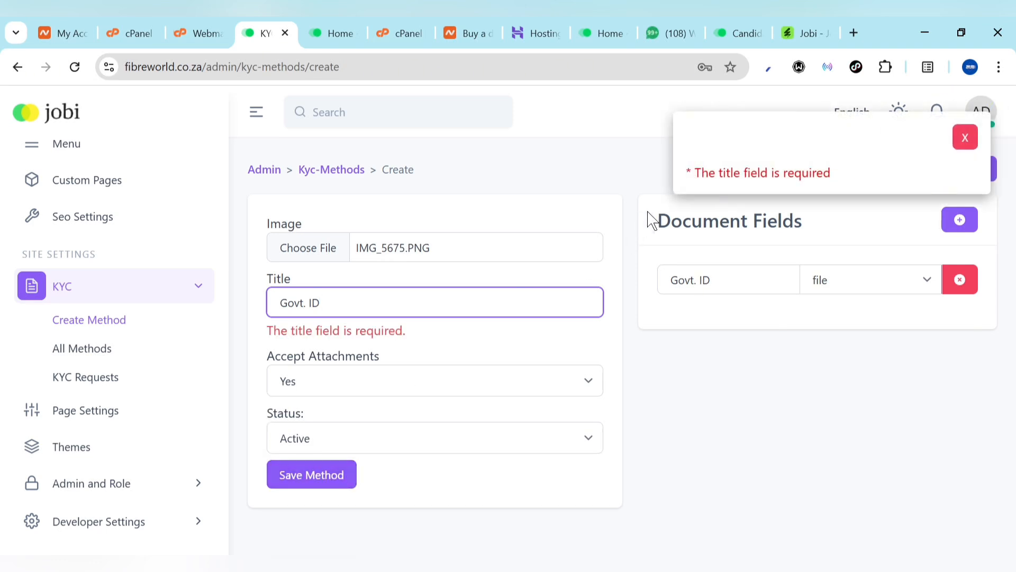
pyautogui.click(291, 482)
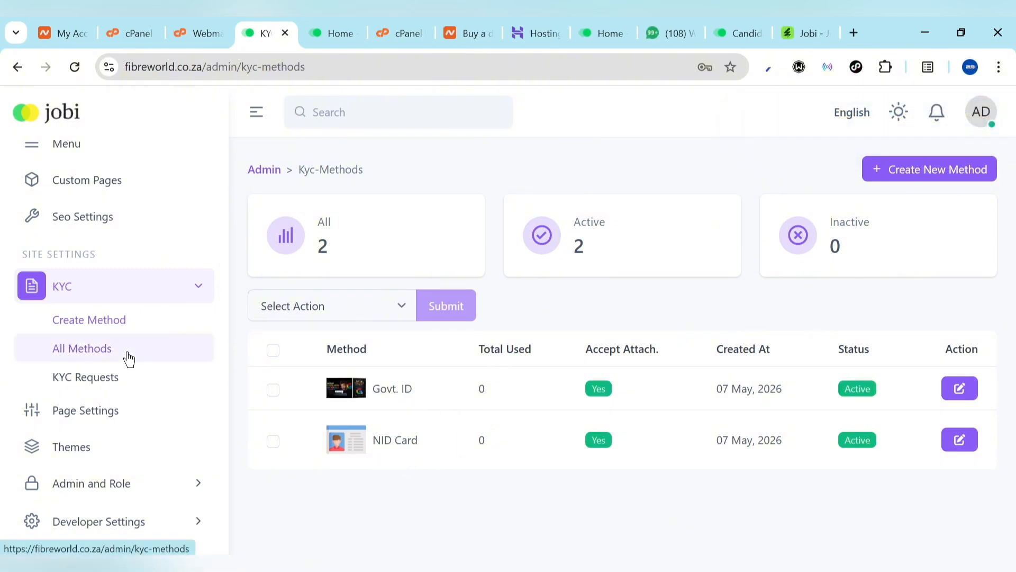
# Inspect the home page's SEO settings and Meta Tags field, then go to Custom Pages
pyautogui.scroll(4, 90, 402)
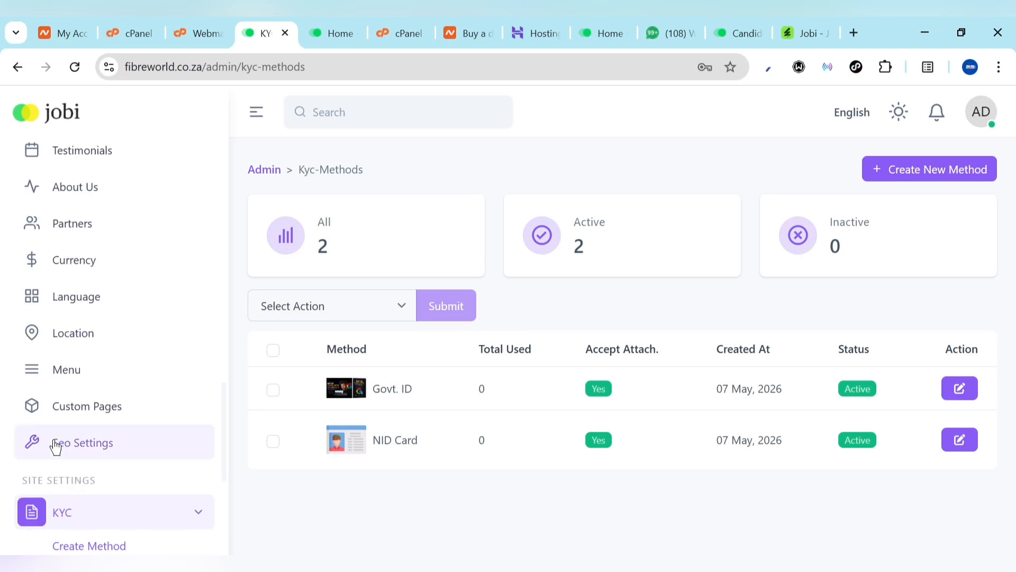
pyautogui.click(67, 446)
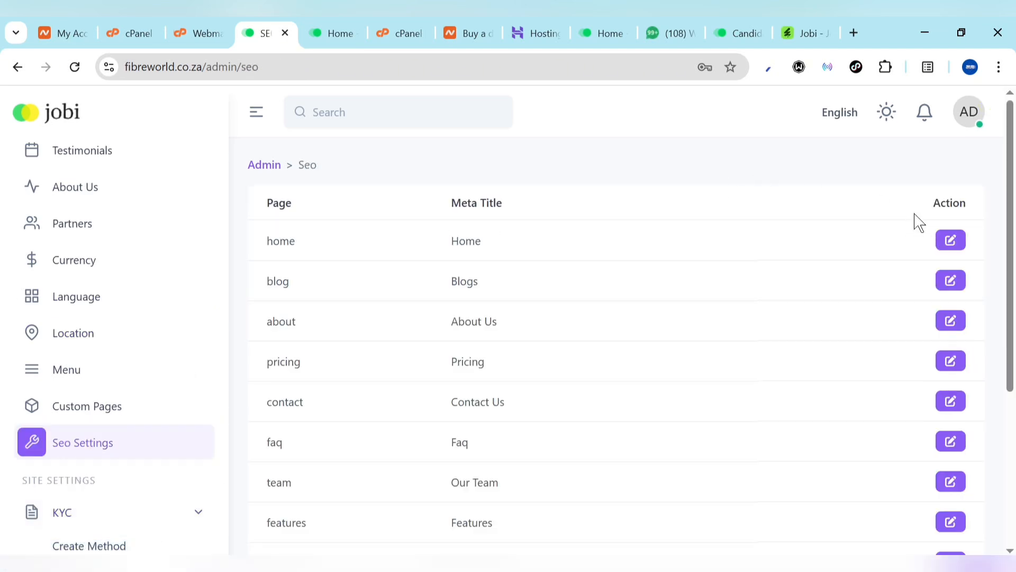
pyautogui.click(950, 242)
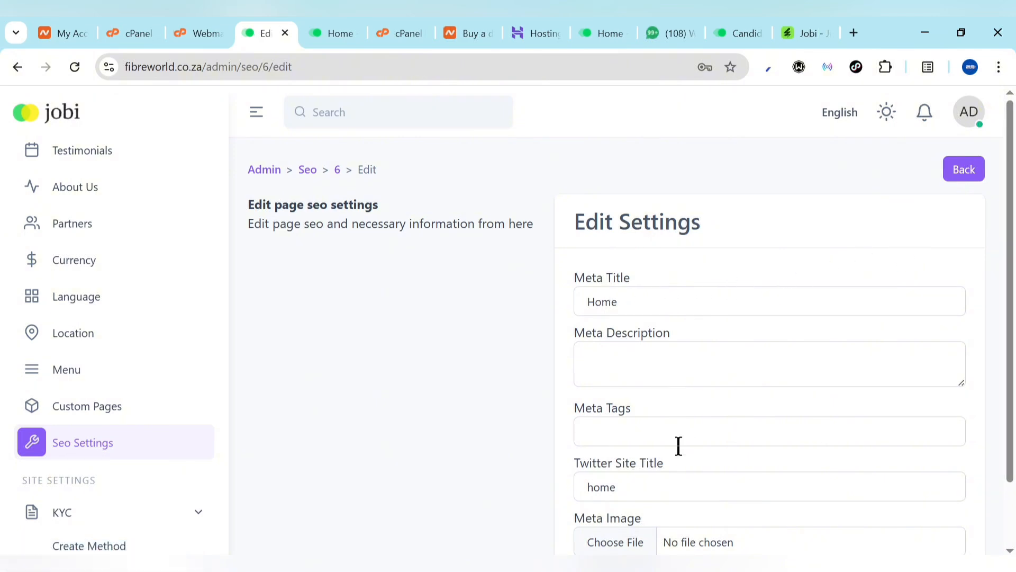
pyautogui.scroll(-2, 679, 445)
pyautogui.click(624, 354)
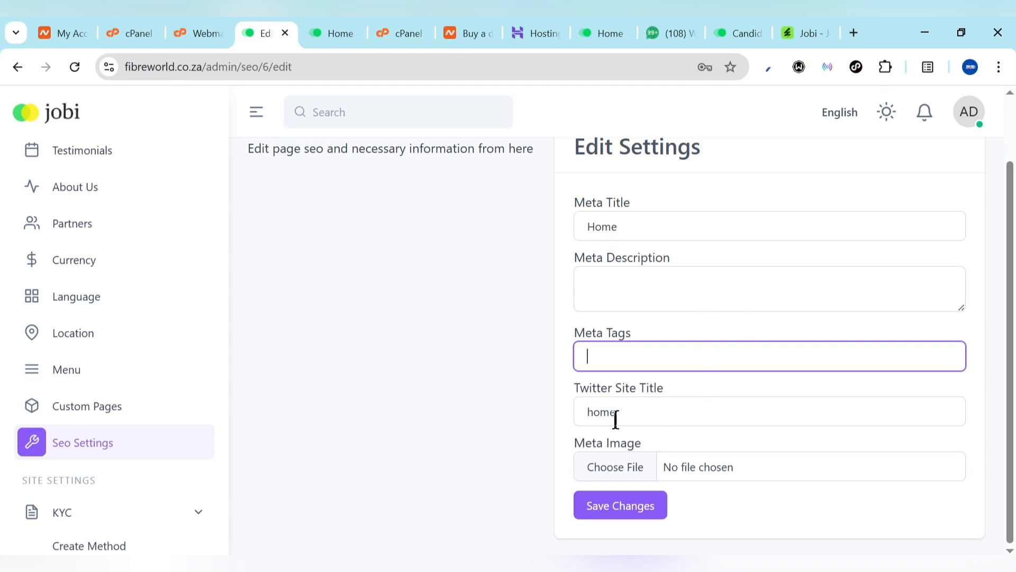
pyautogui.click(50, 400)
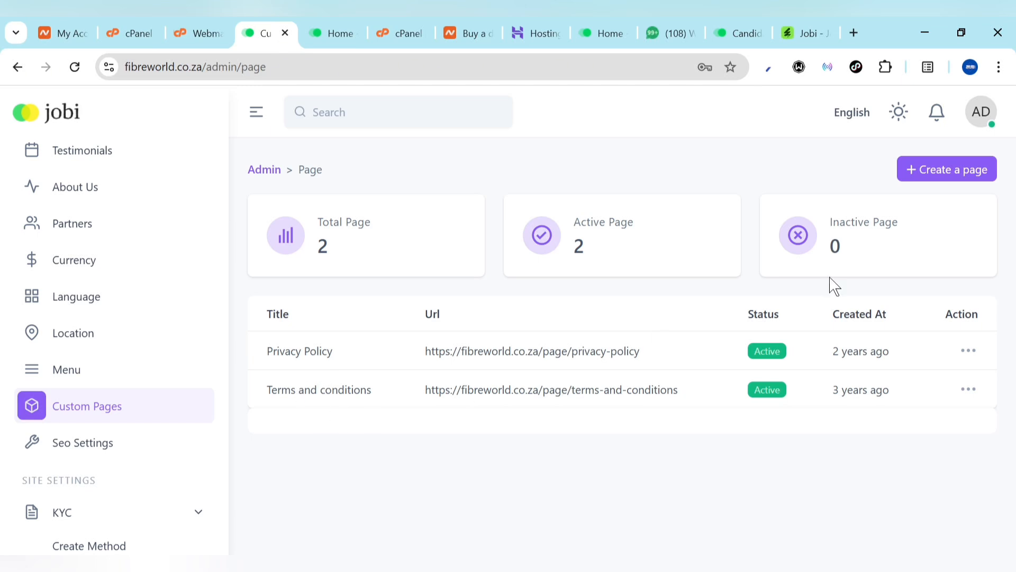
# Read through the Privacy Policy page's content in its editor, then go to the Menu list
pyautogui.click(973, 354)
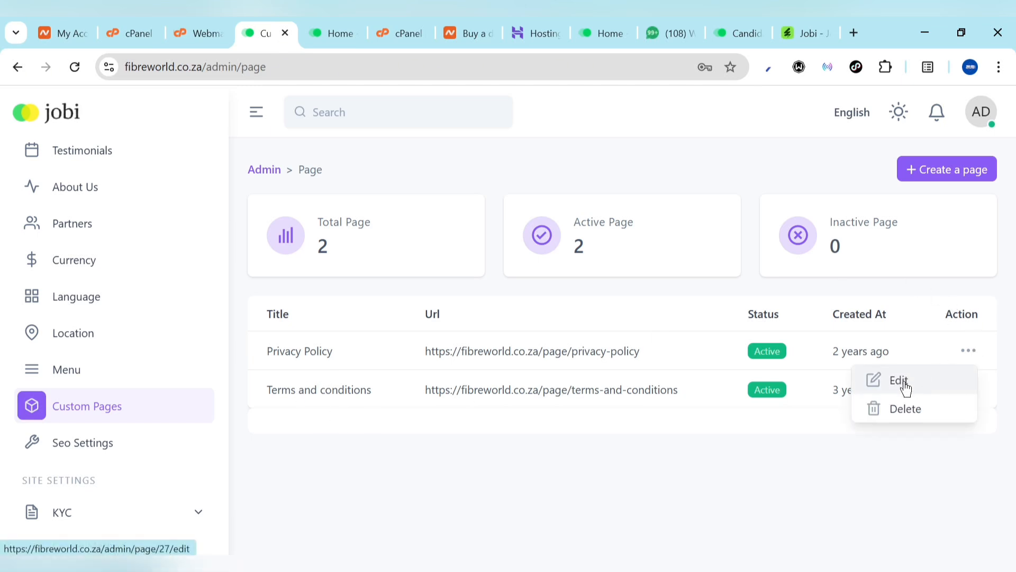
pyautogui.click(906, 388)
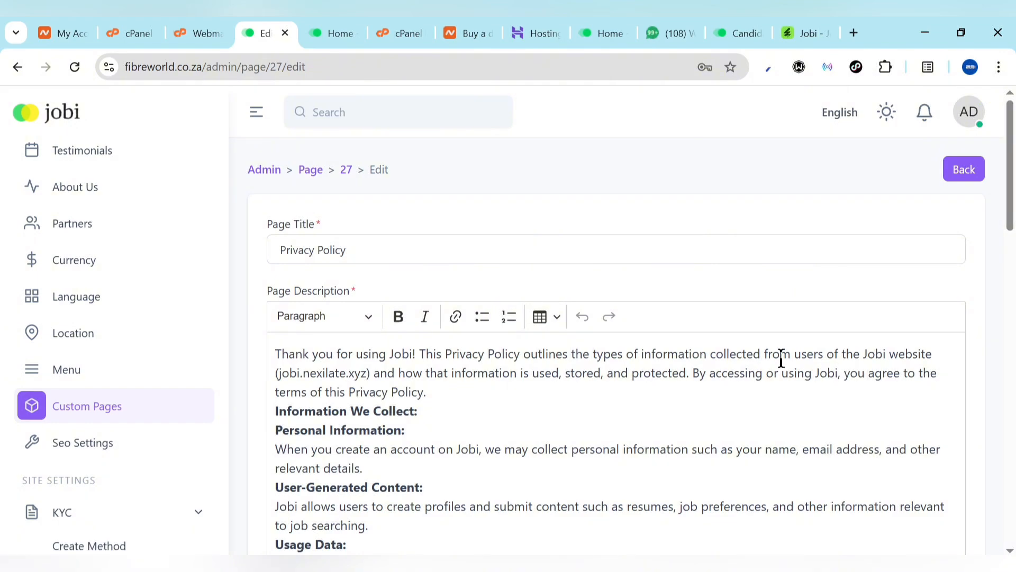
pyautogui.scroll(-5, 620, 476)
pyautogui.scroll(-10, 620, 476)
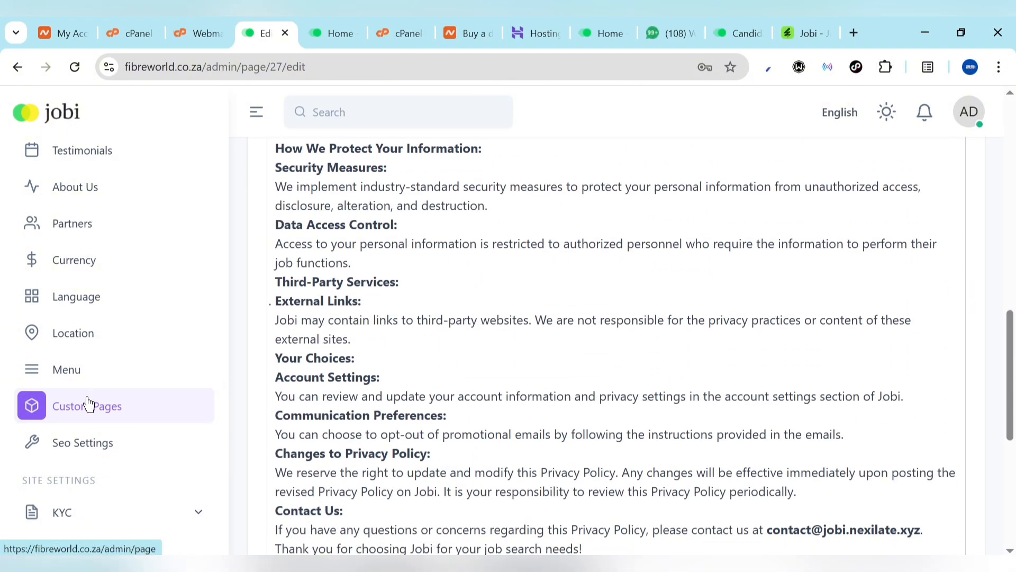
pyautogui.click(93, 422)
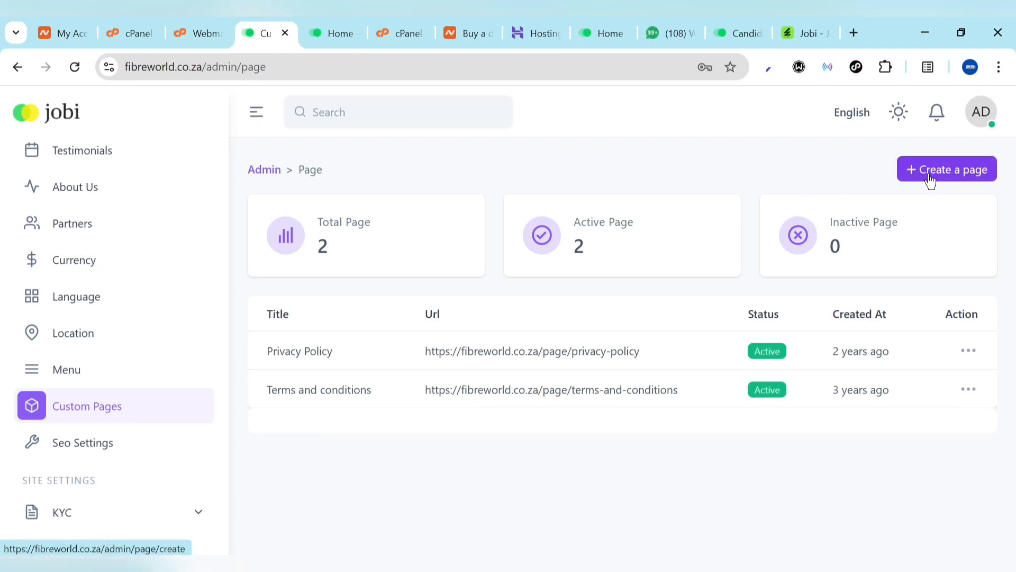
pyautogui.click(58, 369)
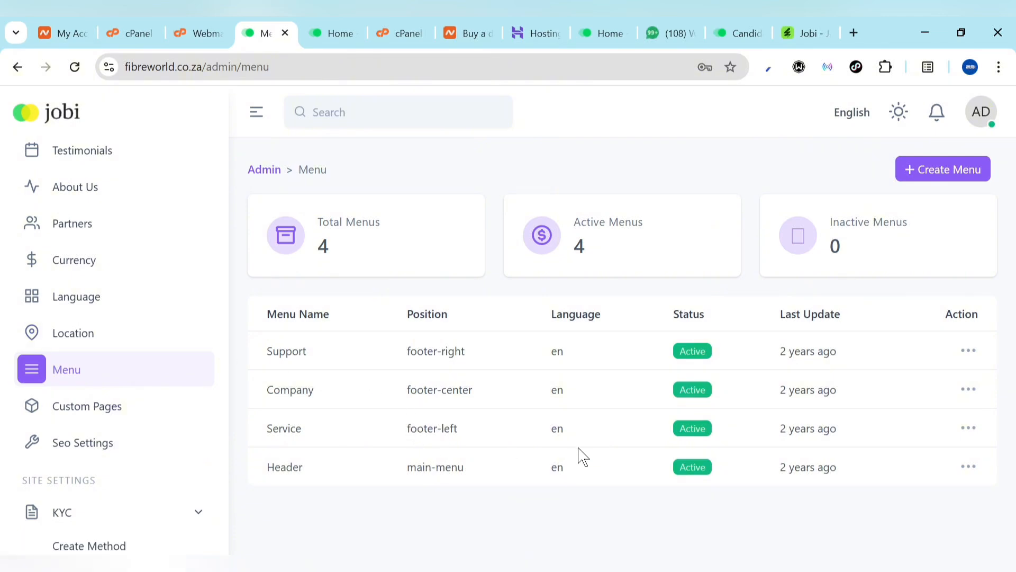
pyautogui.click(319, 24)
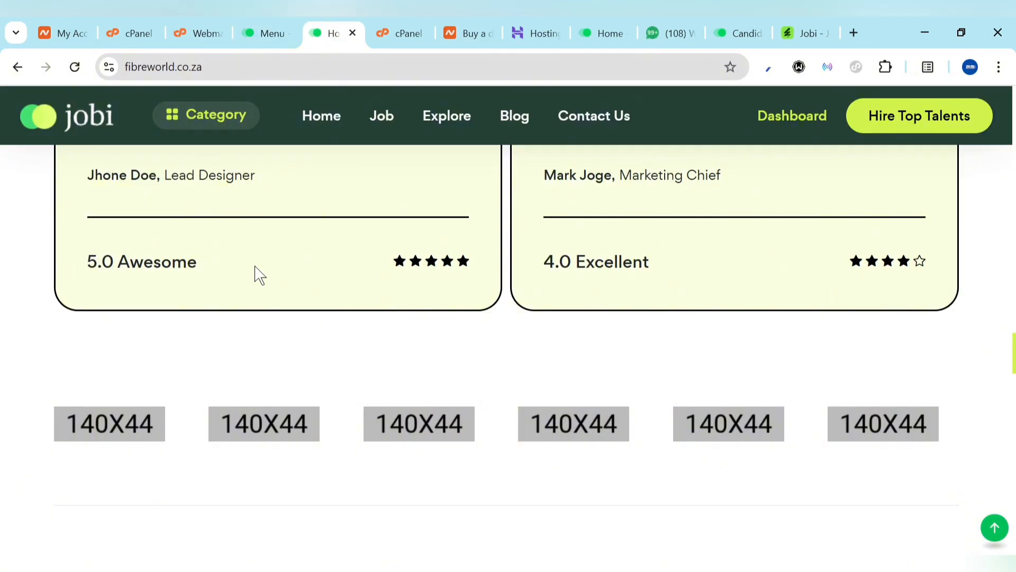
pyautogui.moveTo(257, 284)
pyautogui.scroll(10, 68, 392)
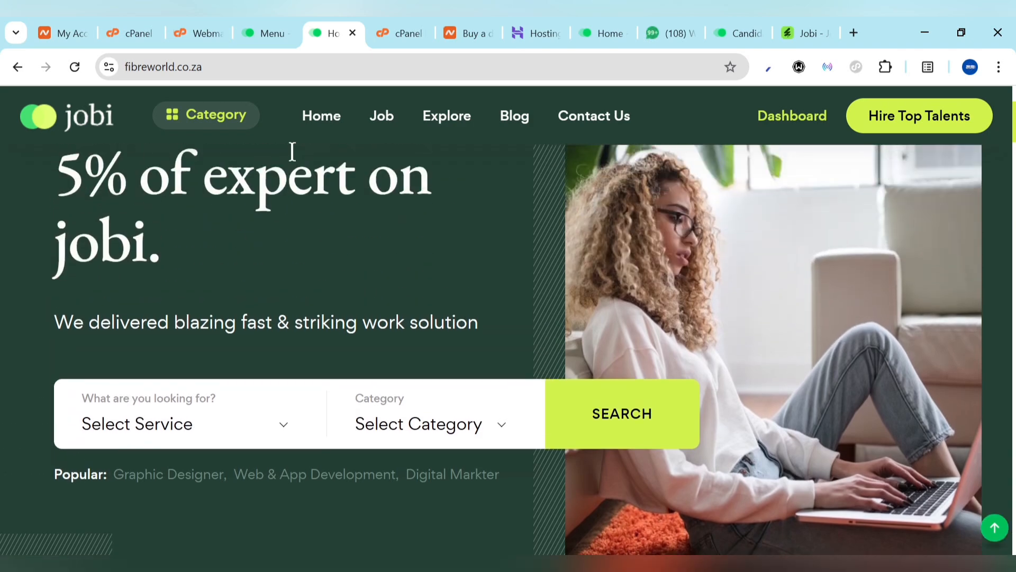
pyautogui.moveTo(335, 118)
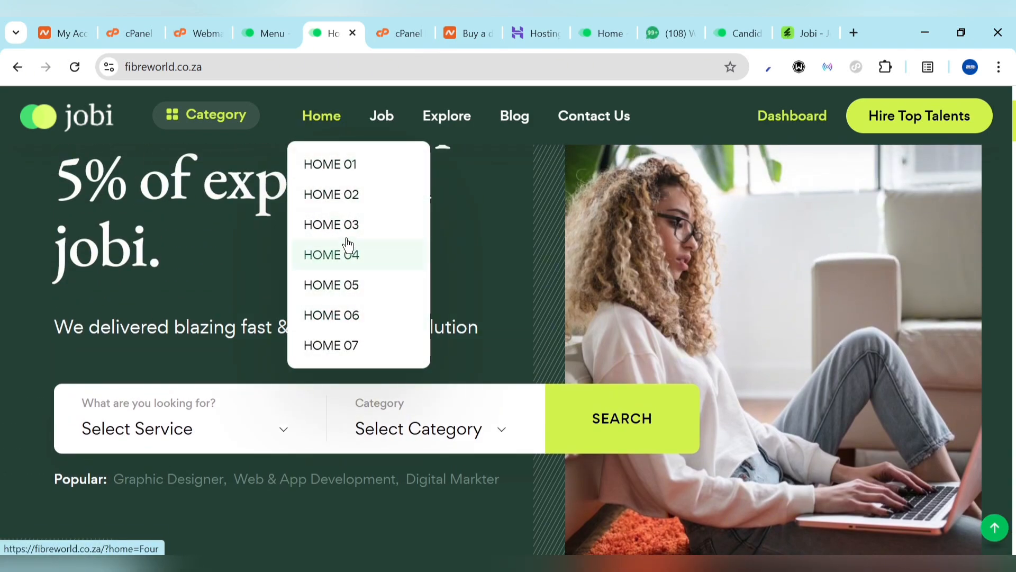
pyautogui.click(330, 191)
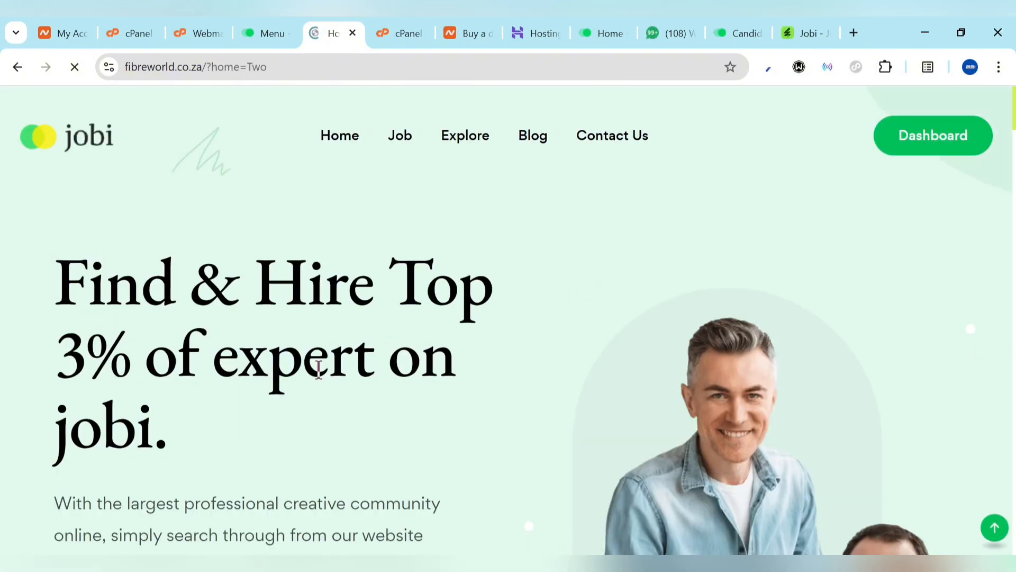
pyautogui.scroll(-5, 426, 336)
pyautogui.scroll(5, 427, 344)
pyautogui.moveTo(329, 141)
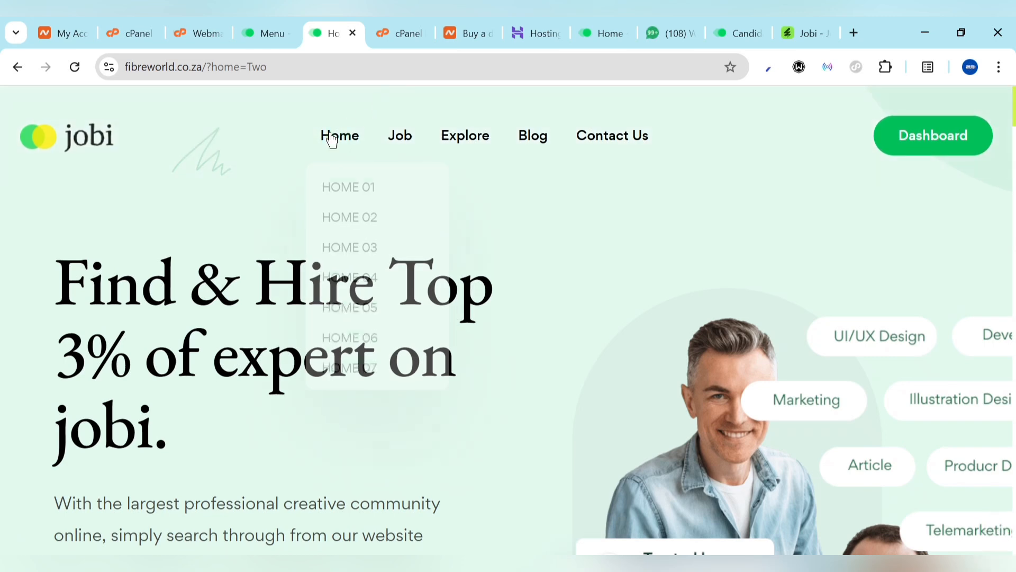
pyautogui.click(356, 184)
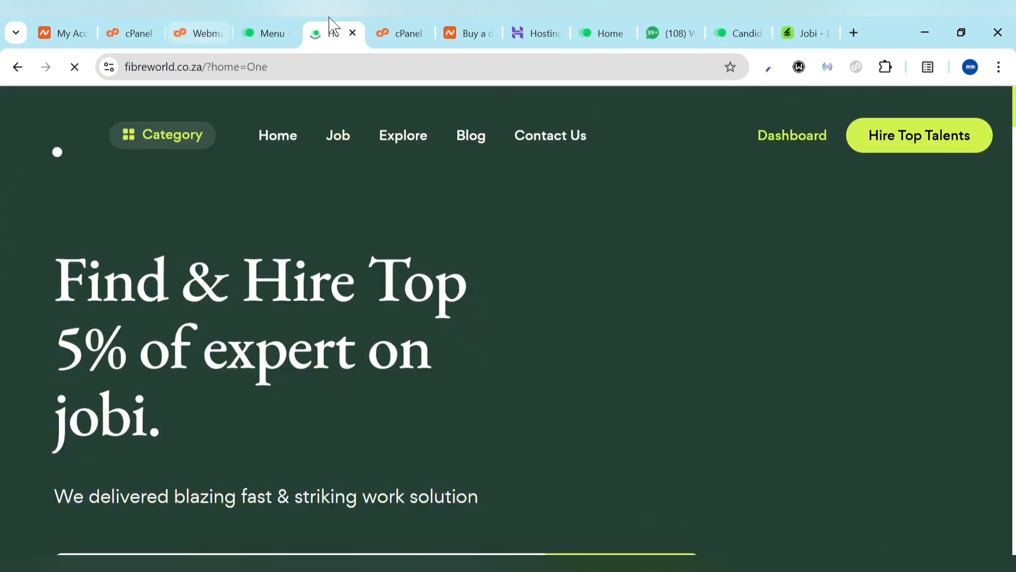
pyautogui.click(291, 27)
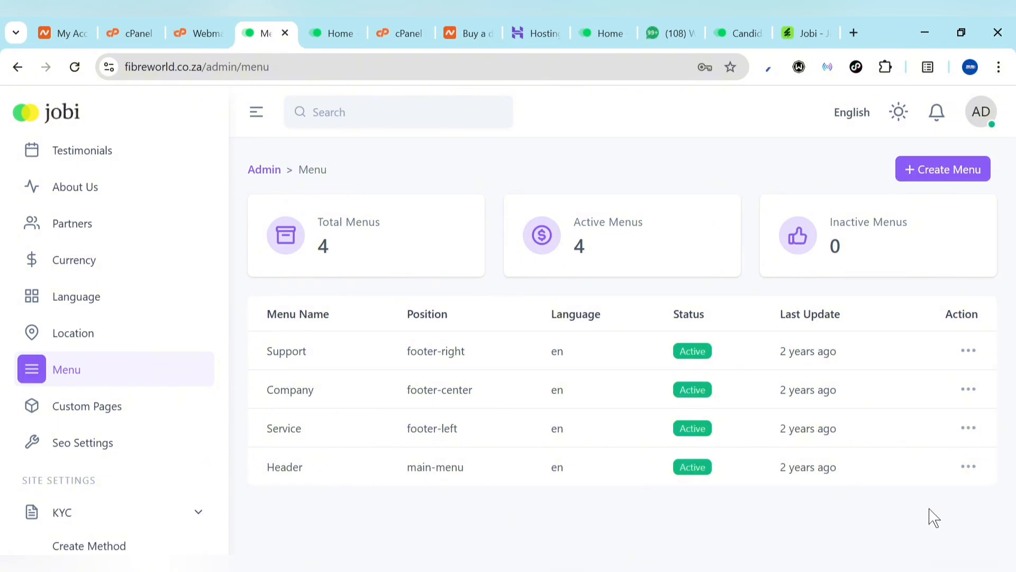
# In the Header menu's item editor, delete all six sub-items under Home
pyautogui.click(975, 472)
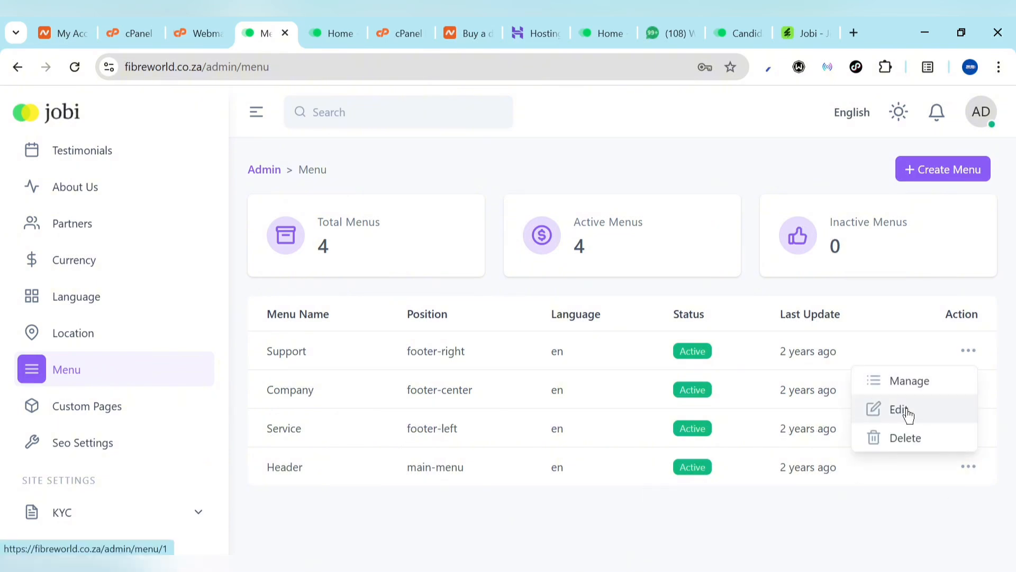
pyautogui.click(894, 396)
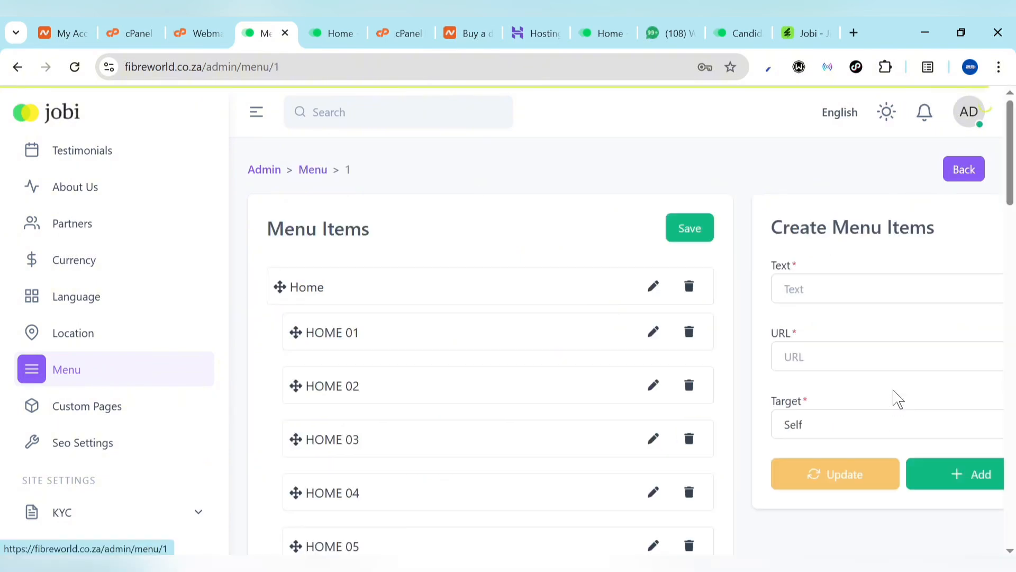
pyautogui.scroll(-1, 585, 353)
pyautogui.scroll(-1, 586, 352)
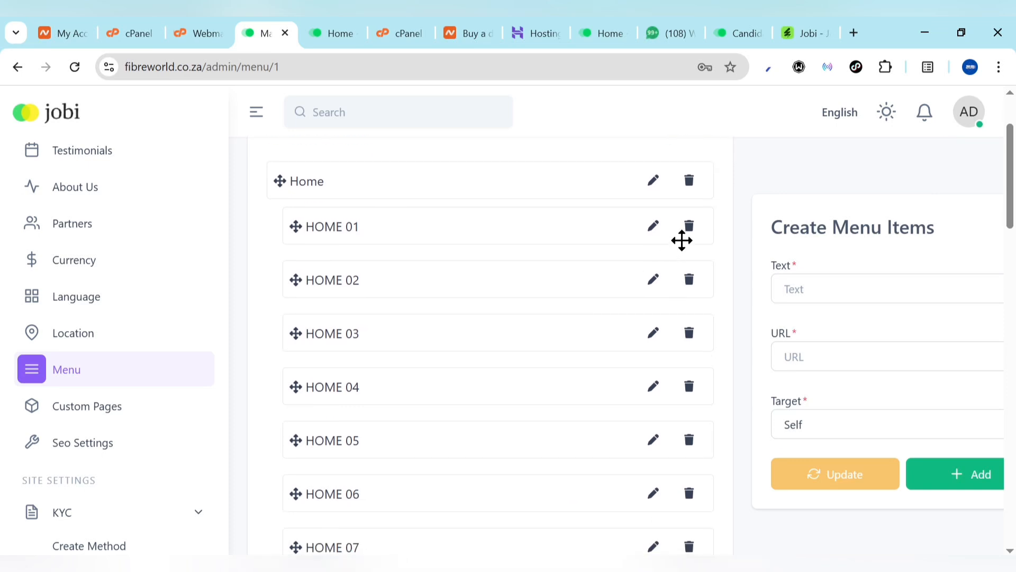
pyautogui.click(690, 226)
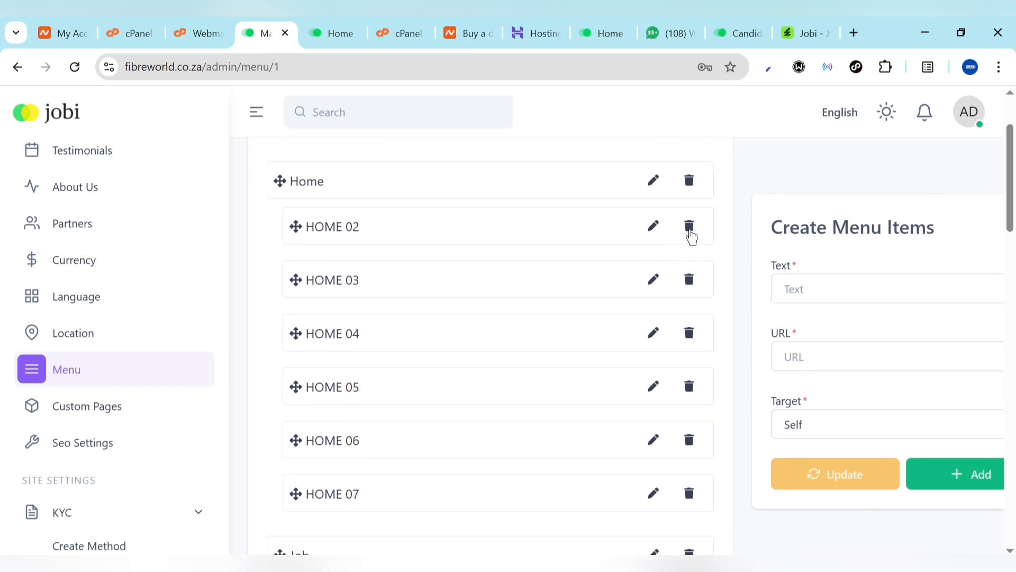
pyautogui.click(690, 233)
pyautogui.click(689, 227)
pyautogui.click(689, 228)
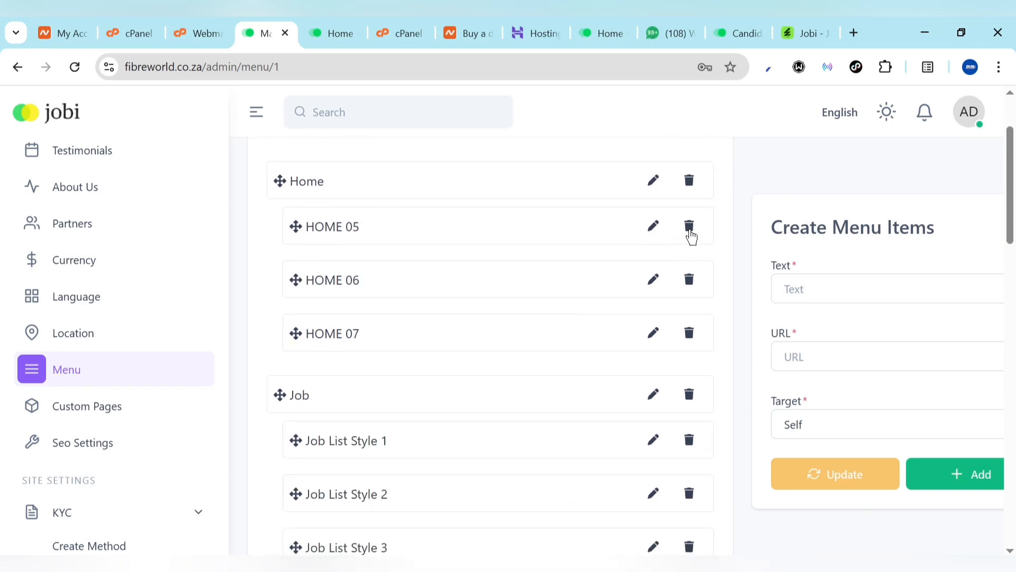
pyautogui.click(689, 227)
pyautogui.click(690, 228)
pyautogui.click(689, 228)
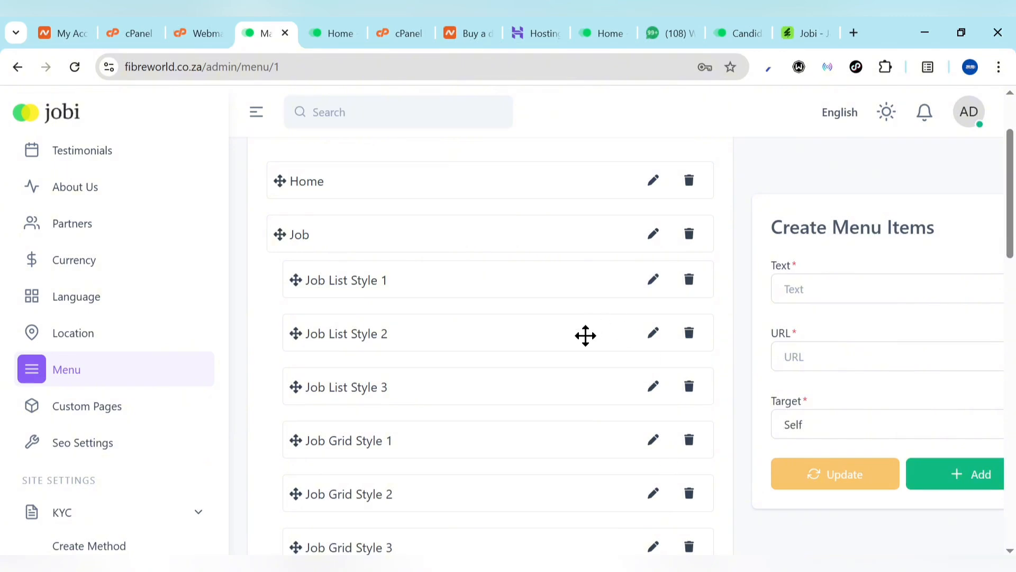
# Delete every sub-item under Job, Explore and Blog, then save the menu
pyautogui.click(691, 288)
pyautogui.click(691, 289)
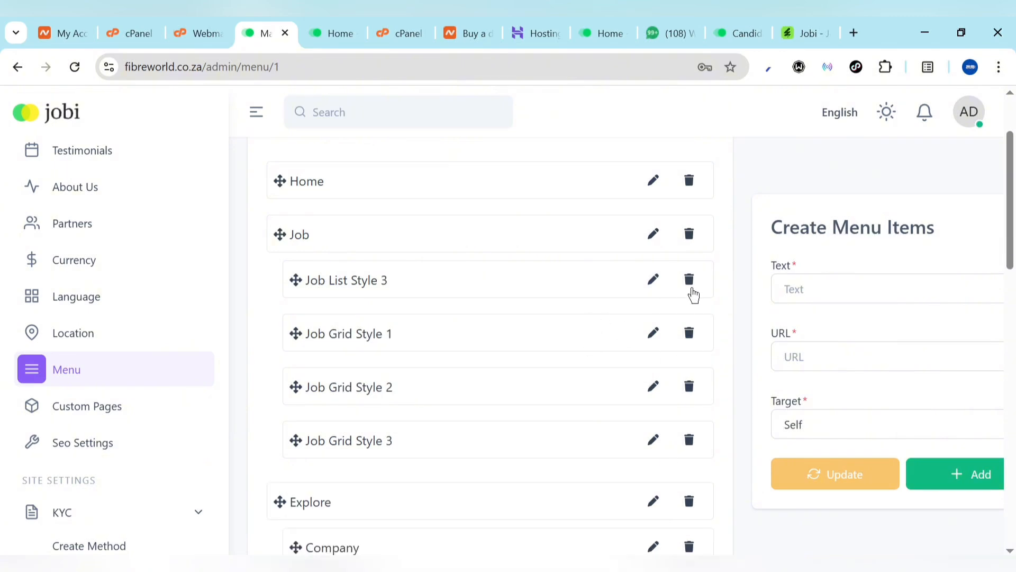
pyautogui.click(690, 288)
pyautogui.click(691, 289)
pyautogui.click(691, 288)
pyautogui.click(690, 289)
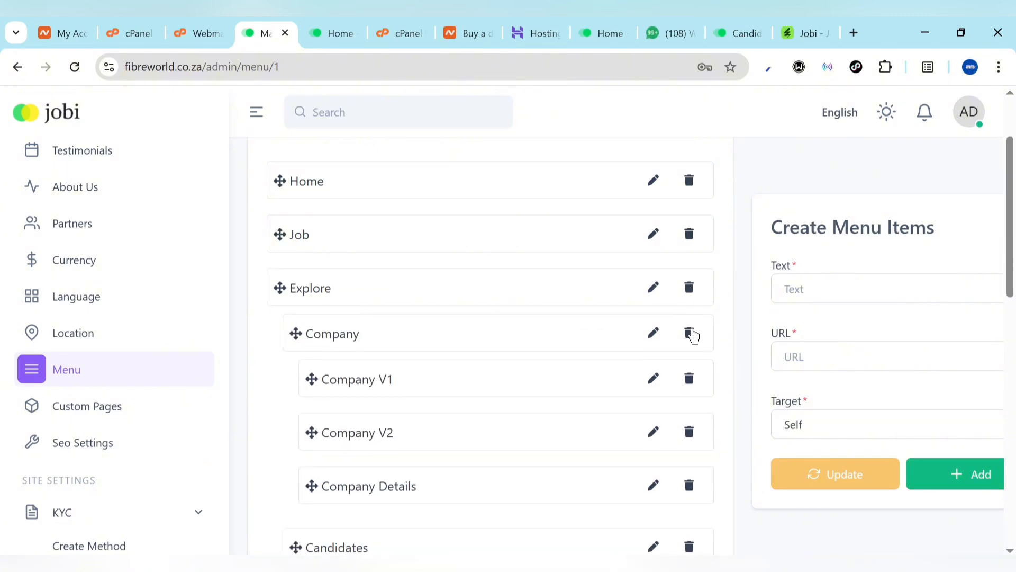
pyautogui.click(690, 333)
pyautogui.click(689, 334)
pyautogui.click(690, 333)
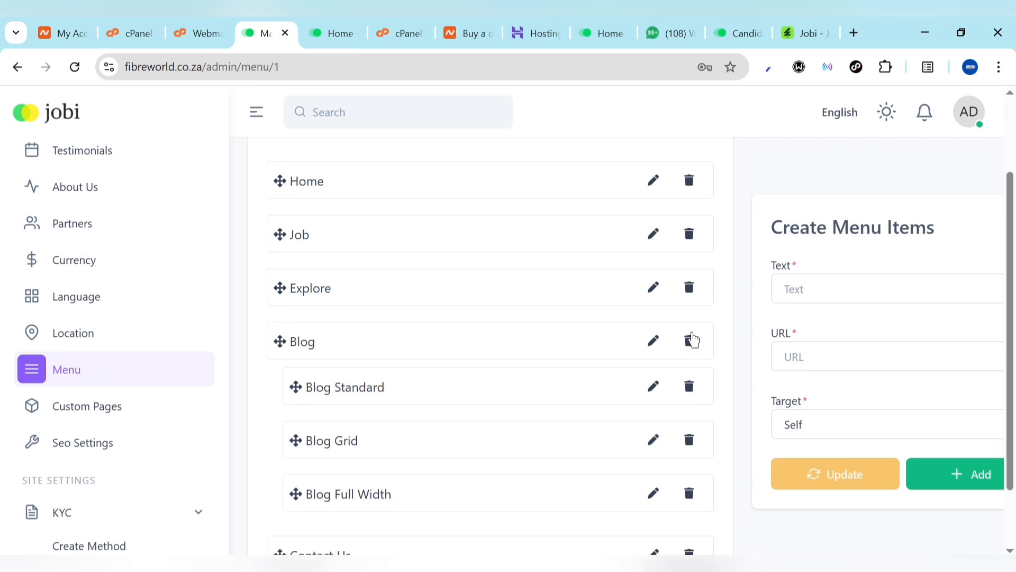
pyautogui.click(691, 392)
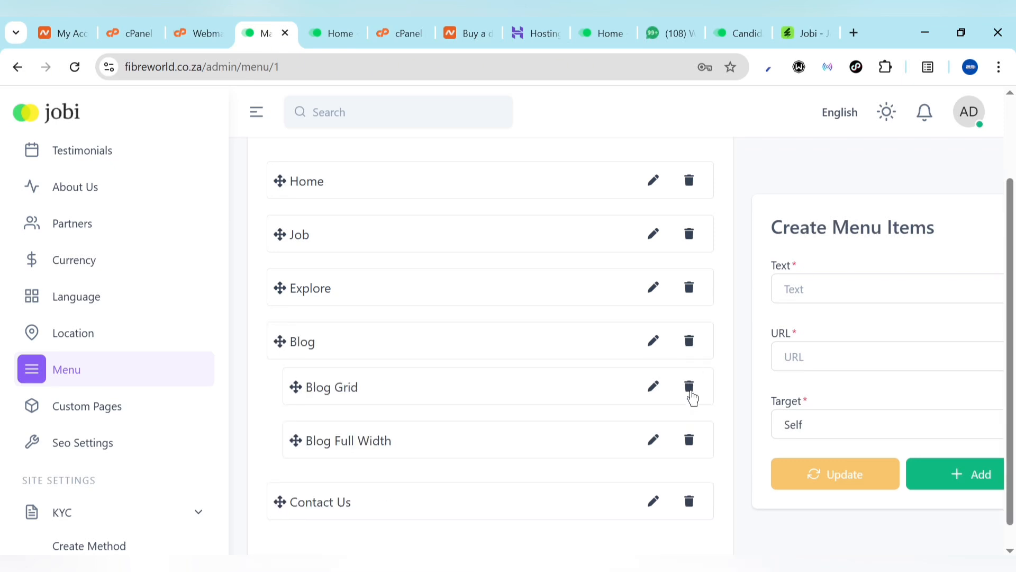
pyautogui.click(691, 392)
pyautogui.click(691, 416)
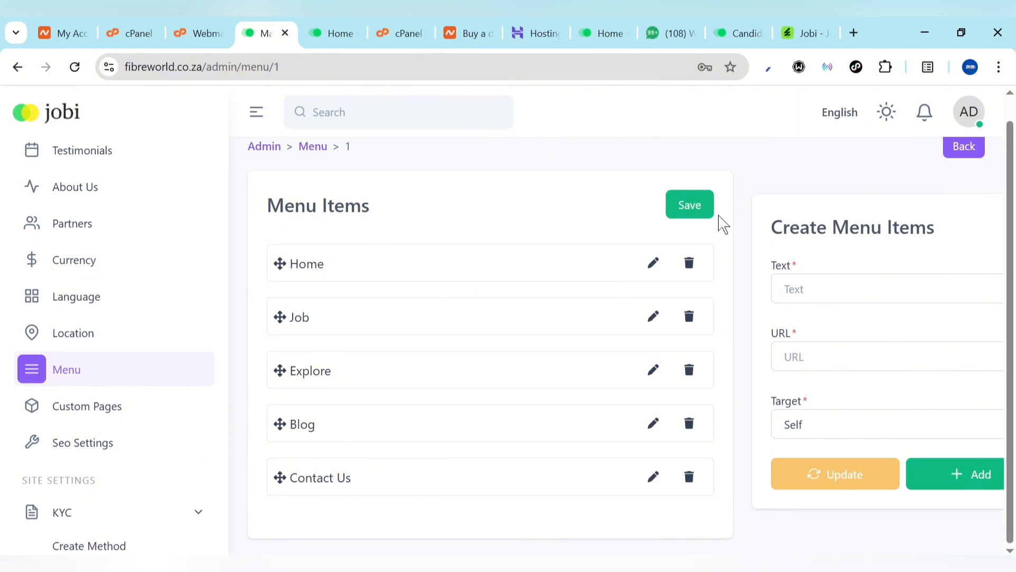
pyautogui.click(691, 205)
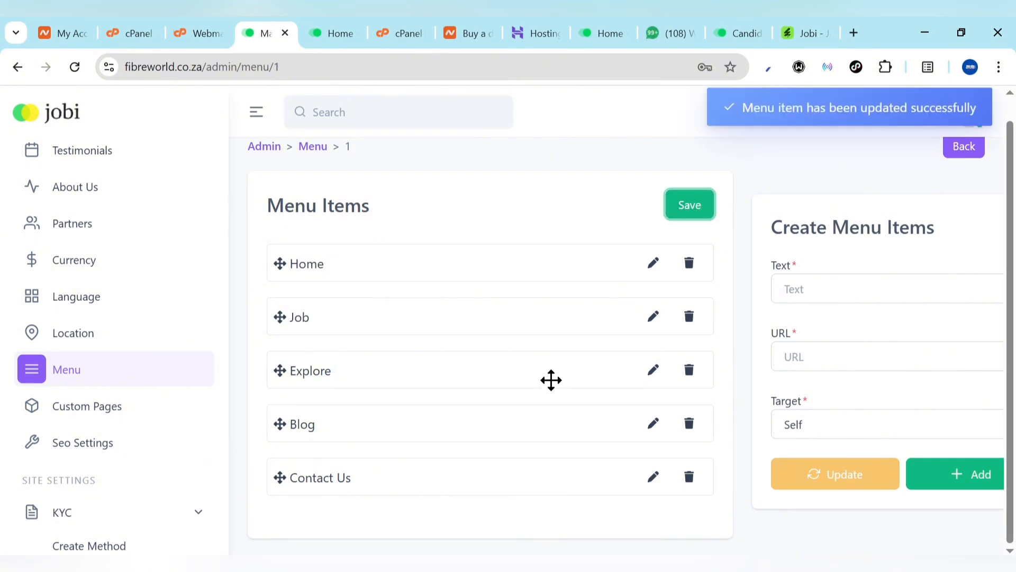
# Reload the live site and visit Home, Blog and Contact Us to confirm the five-item header
pyautogui.click(322, 26)
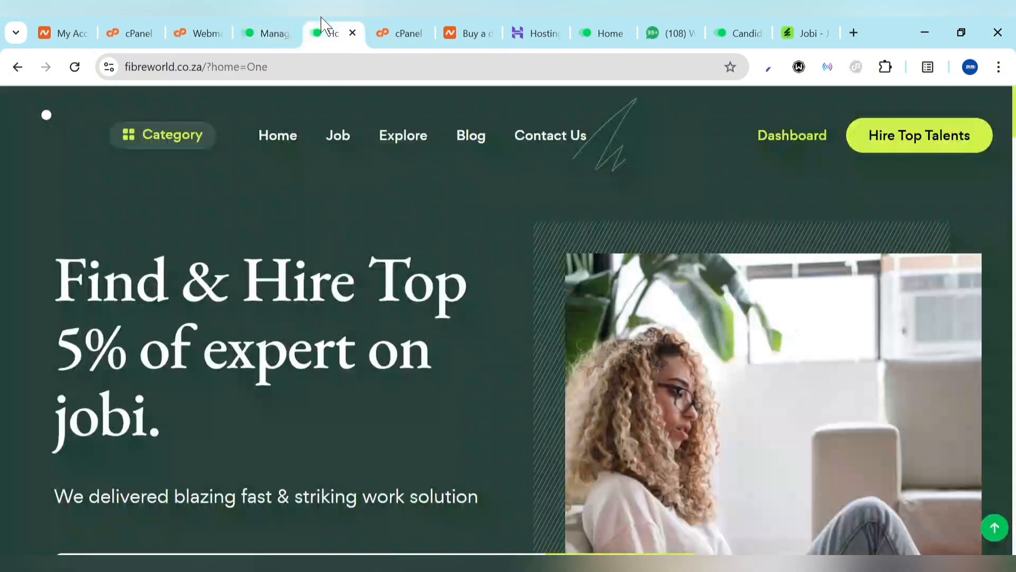
pyautogui.click(74, 66)
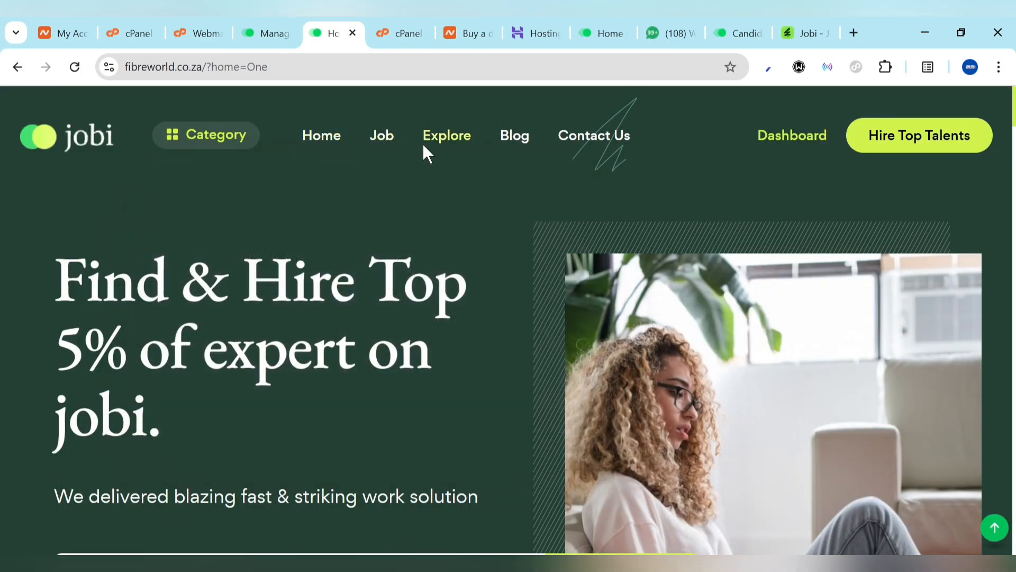
pyautogui.click(324, 139)
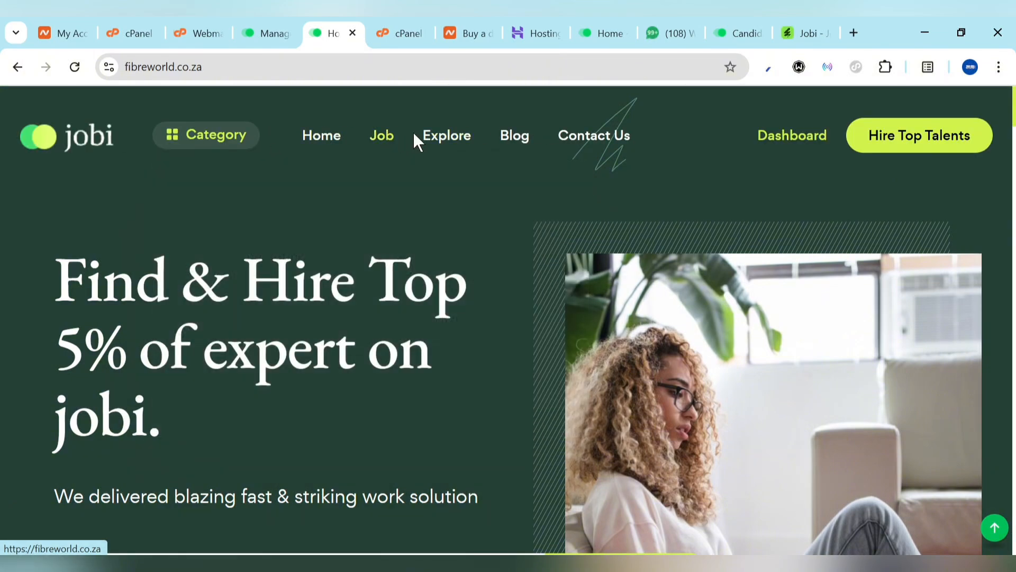
pyautogui.click(522, 143)
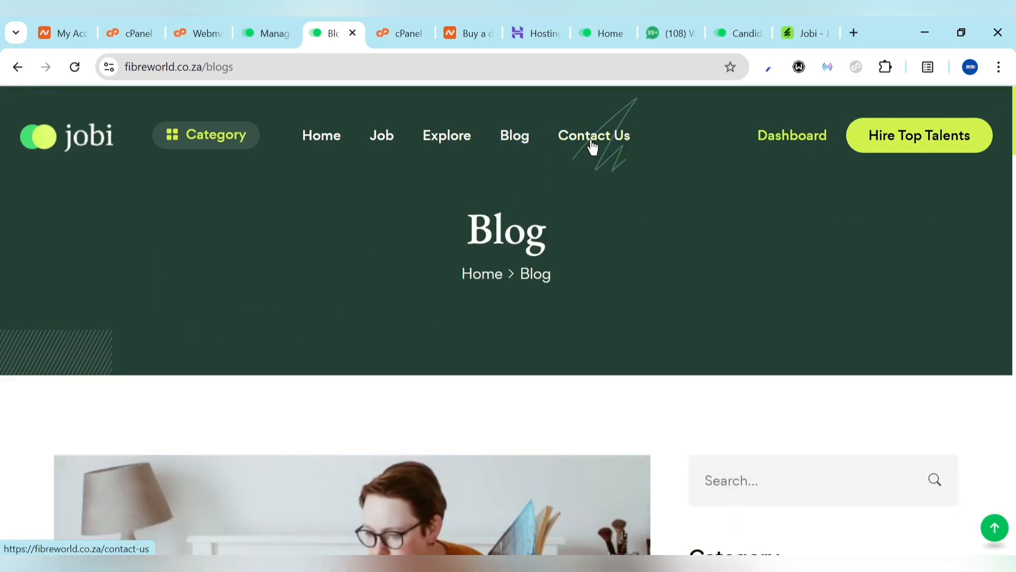
pyautogui.click(593, 146)
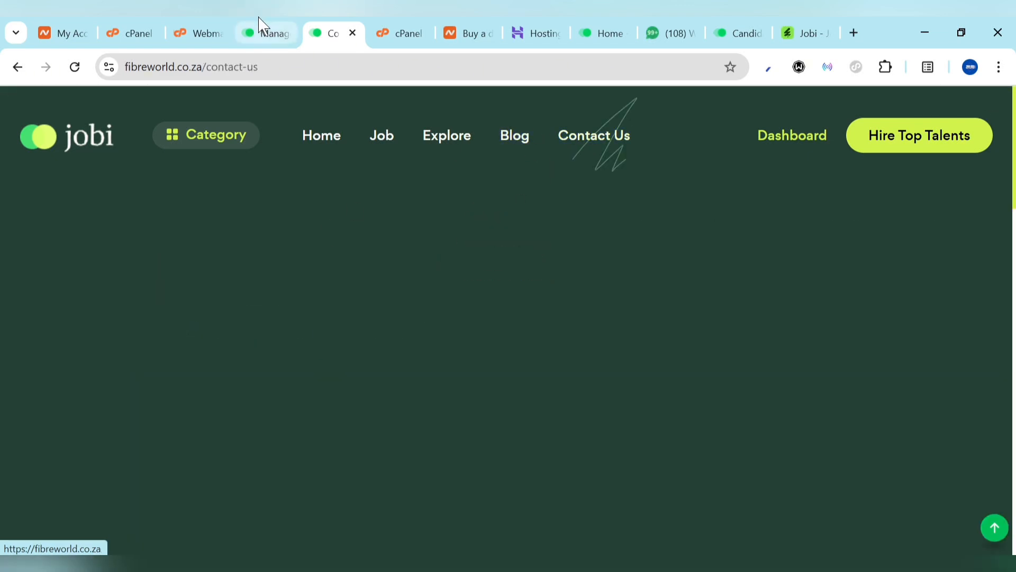
pyautogui.click(263, 26)
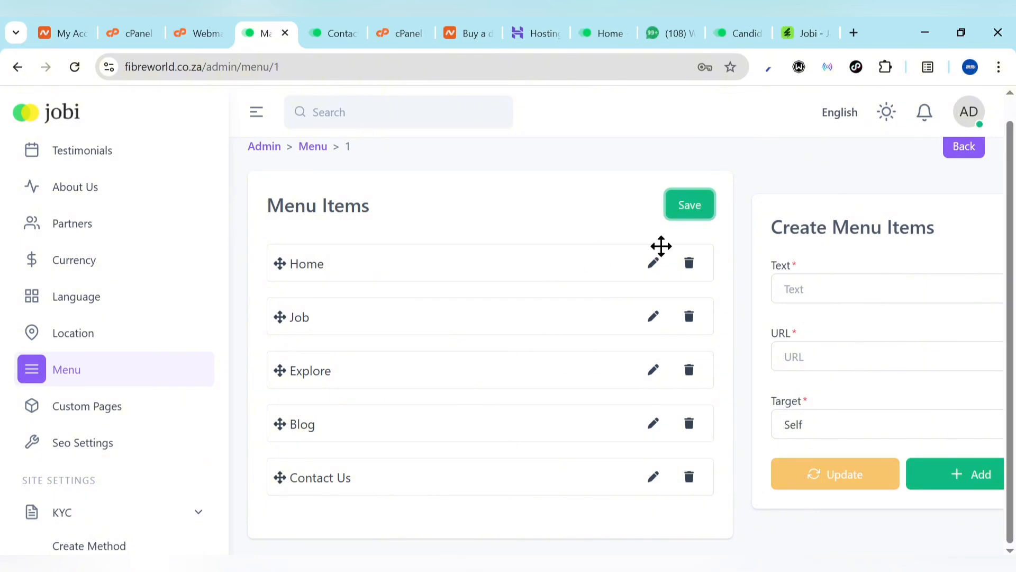
pyautogui.click(332, 24)
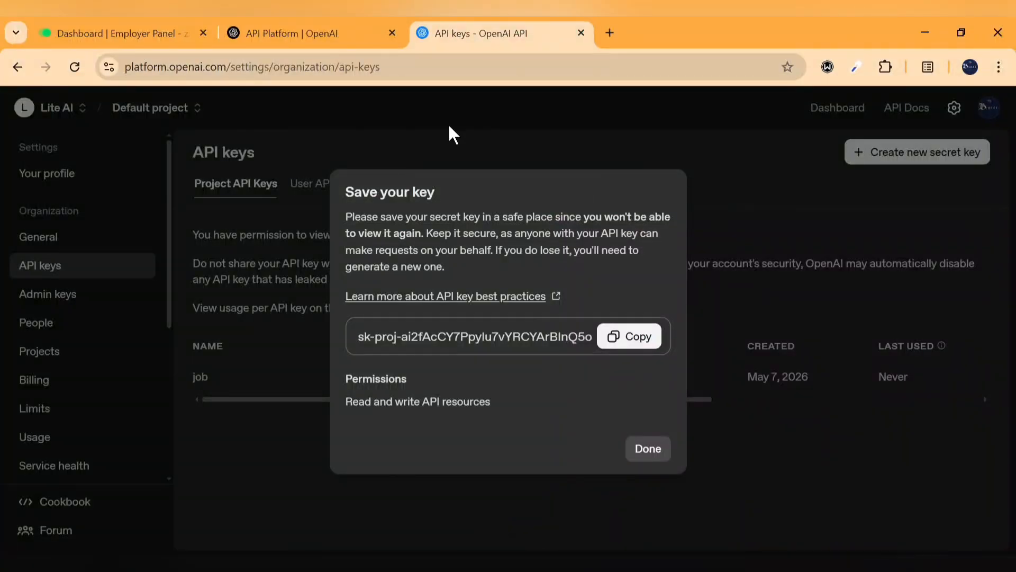
# Log out of the employer dashboard and copy the site's sign-in page address
pyautogui.click(167, 29)
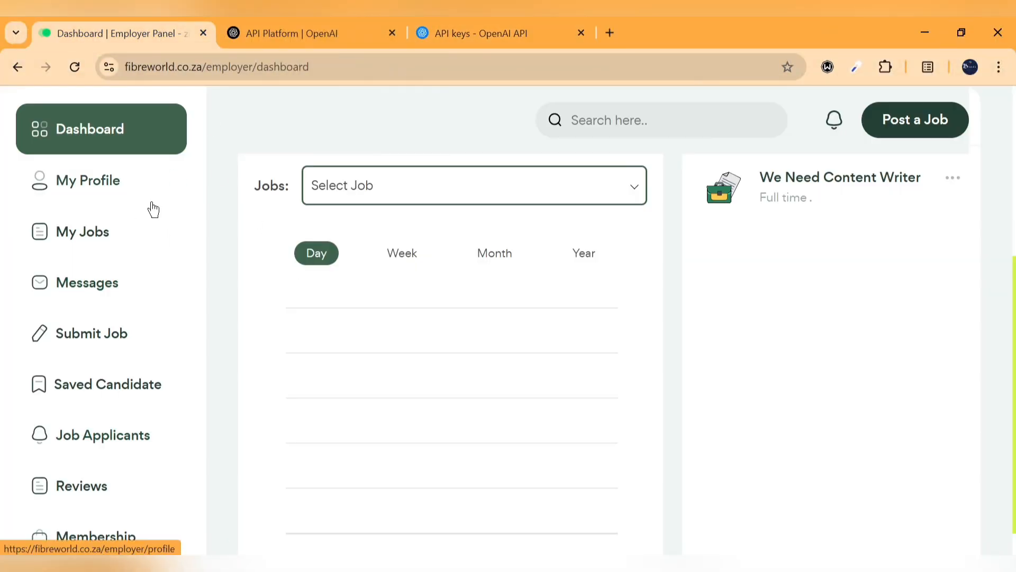
pyautogui.scroll(-9, 116, 369)
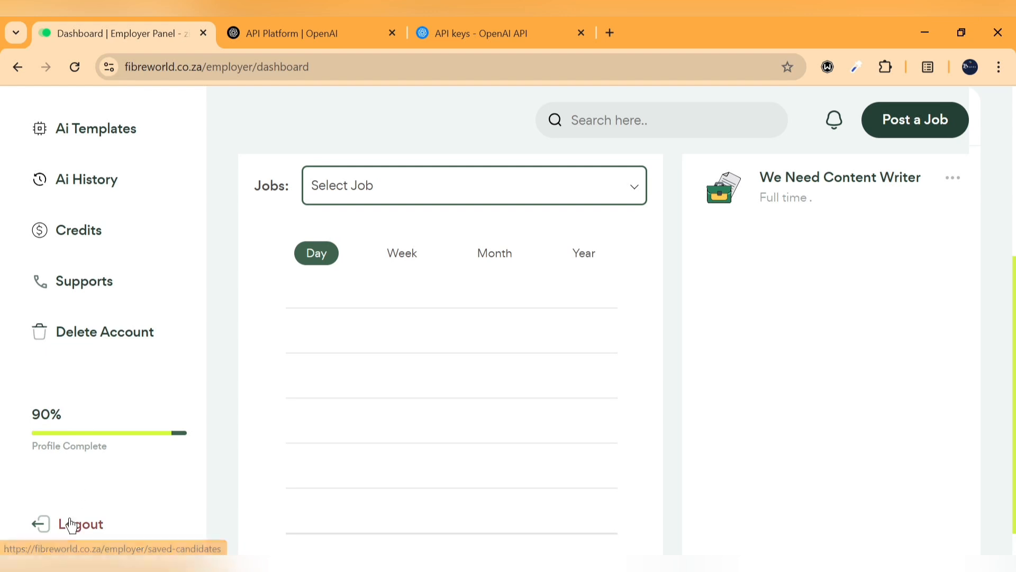
pyautogui.click(71, 525)
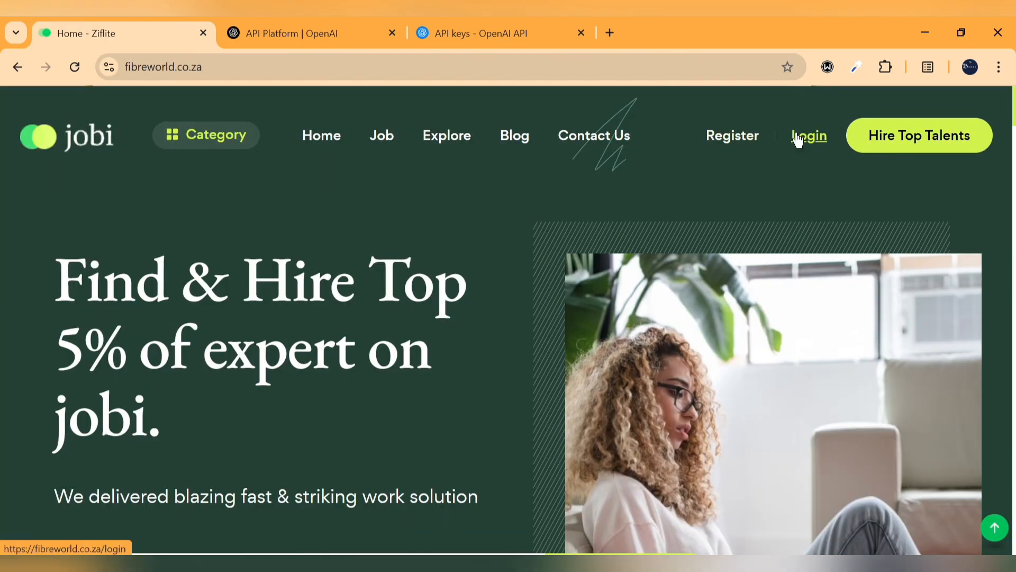
pyautogui.click(799, 139)
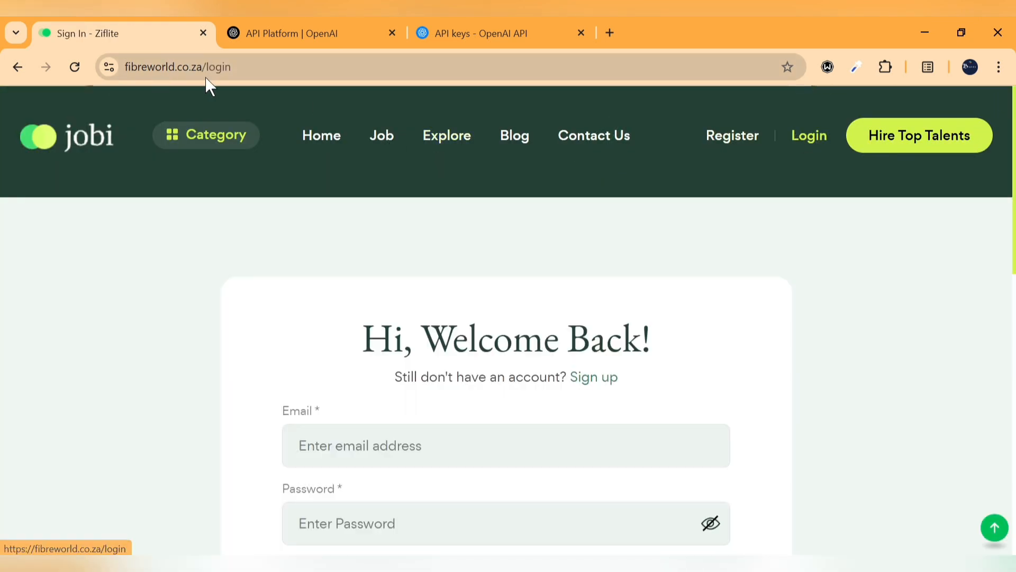
pyautogui.click(262, 65)
pyautogui.hotkey('ctrl', 'c')
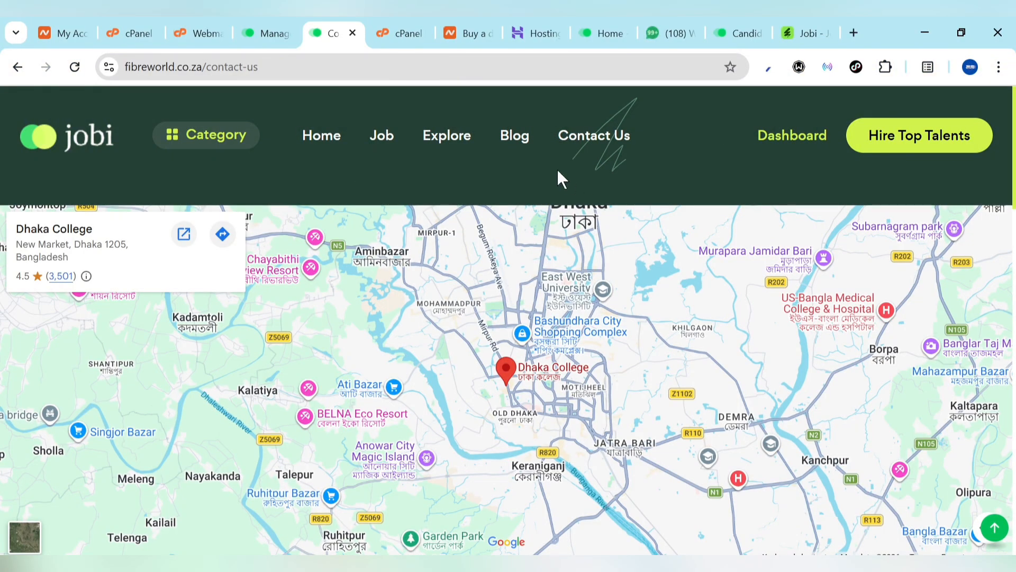
# Add a Login menu item linking to the sign-in page and save the menu
pyautogui.click(265, 31)
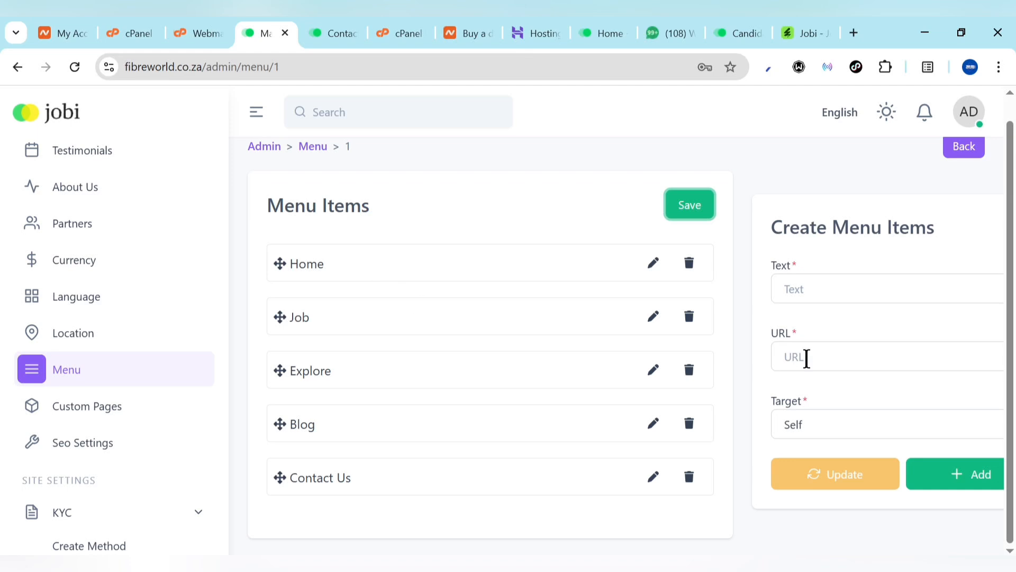
pyautogui.click(823, 294)
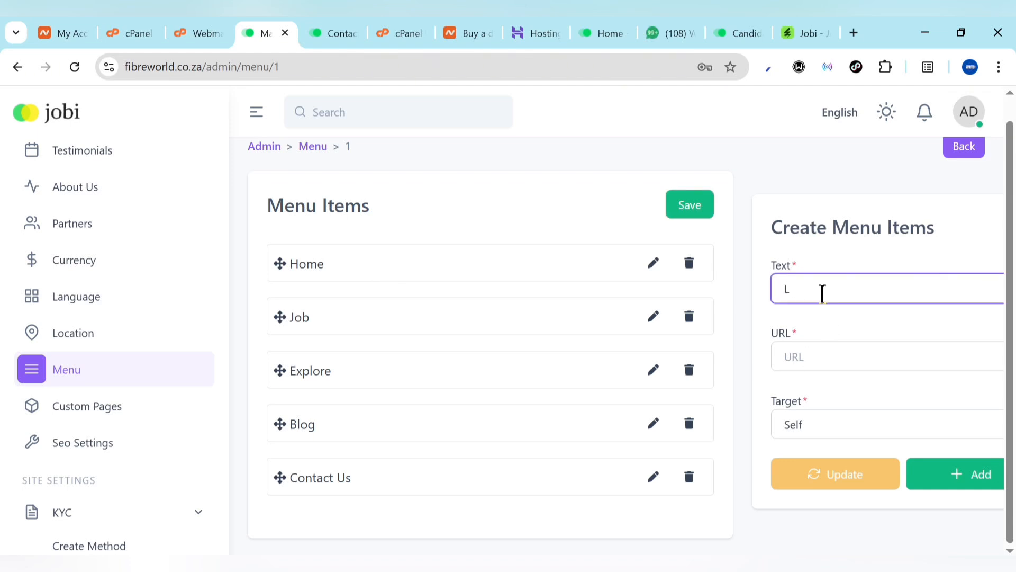
pyautogui.click(806, 366)
pyautogui.hotkey('ctrl', 'v')
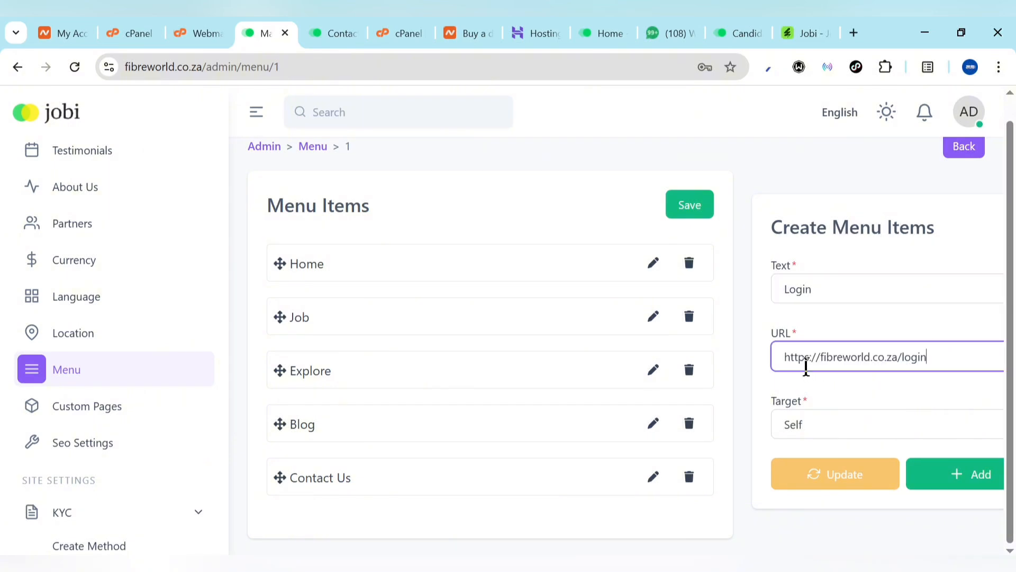
pyautogui.click(971, 484)
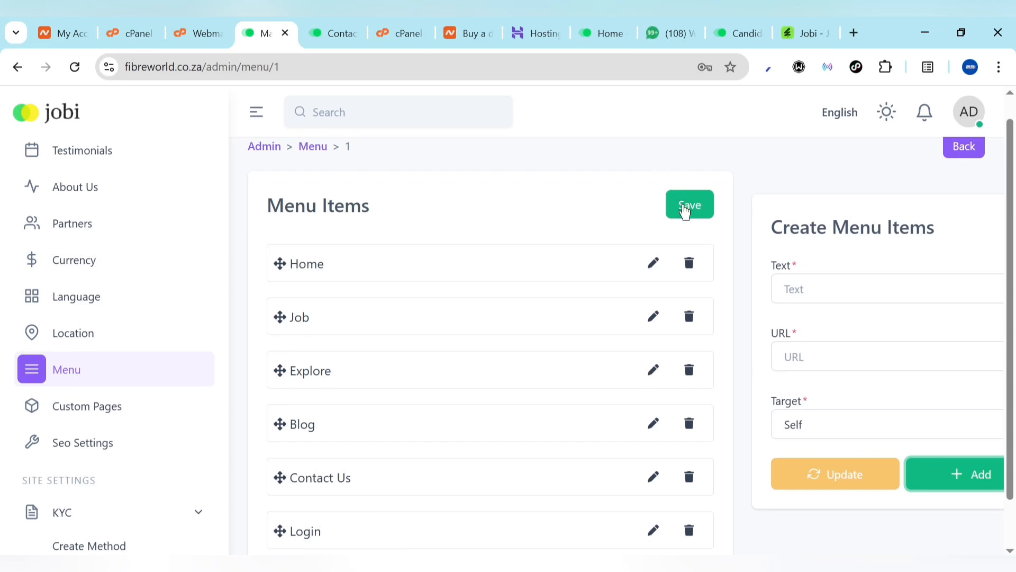
pyautogui.click(685, 210)
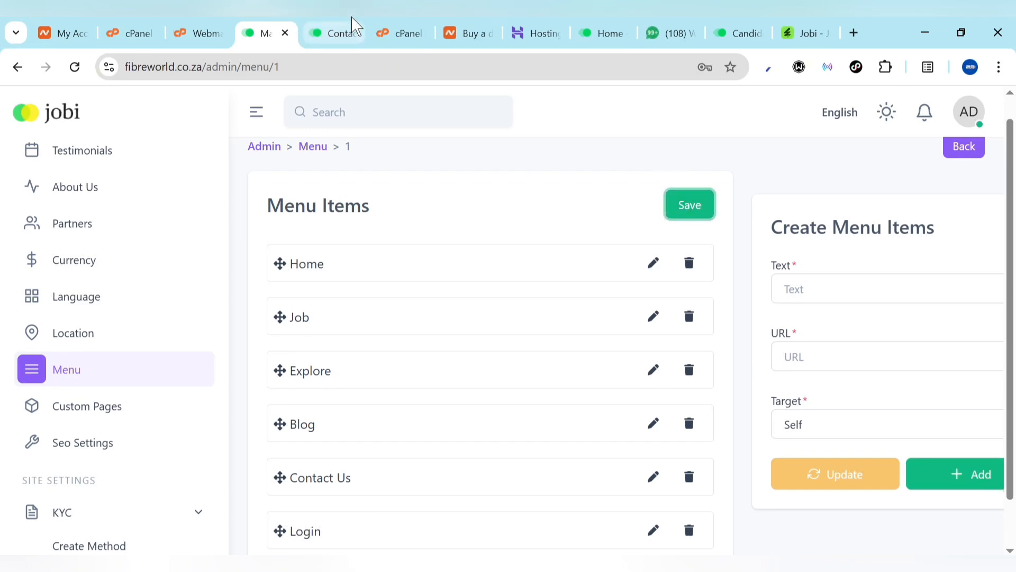
# Check the Login link on the live homepage, then delete it and save the menu again
pyautogui.click(344, 30)
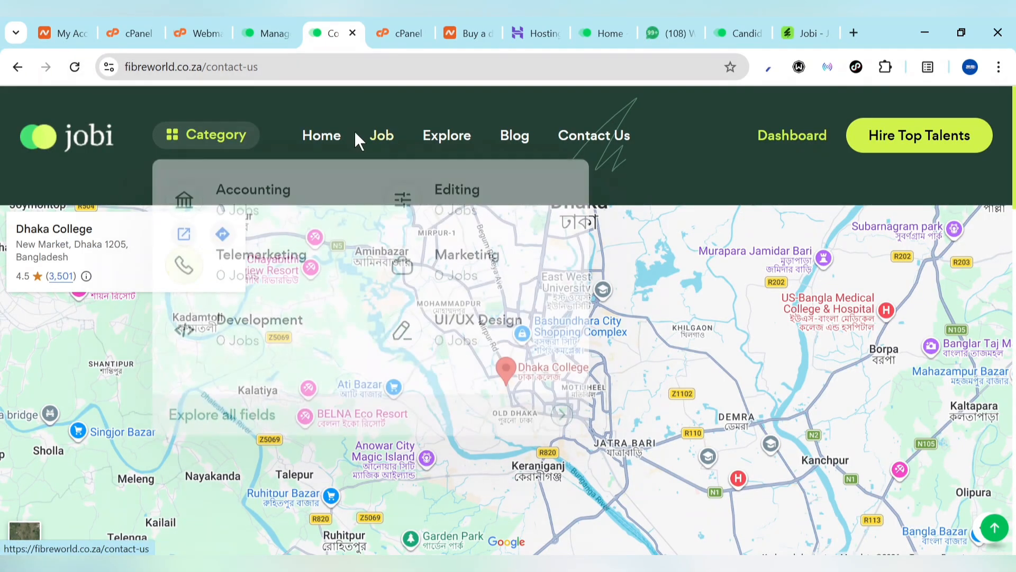
pyautogui.click(323, 139)
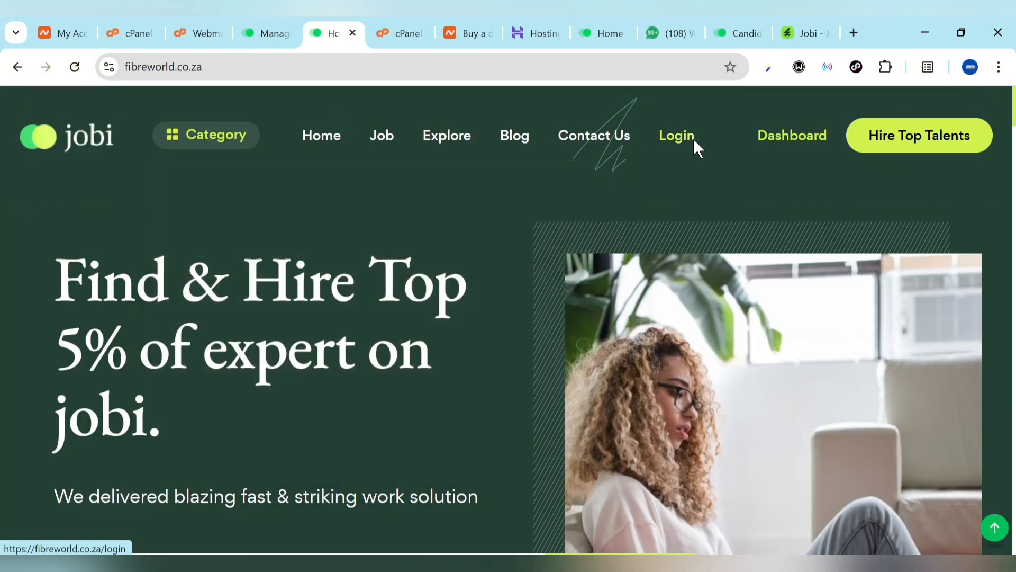
pyautogui.click(272, 29)
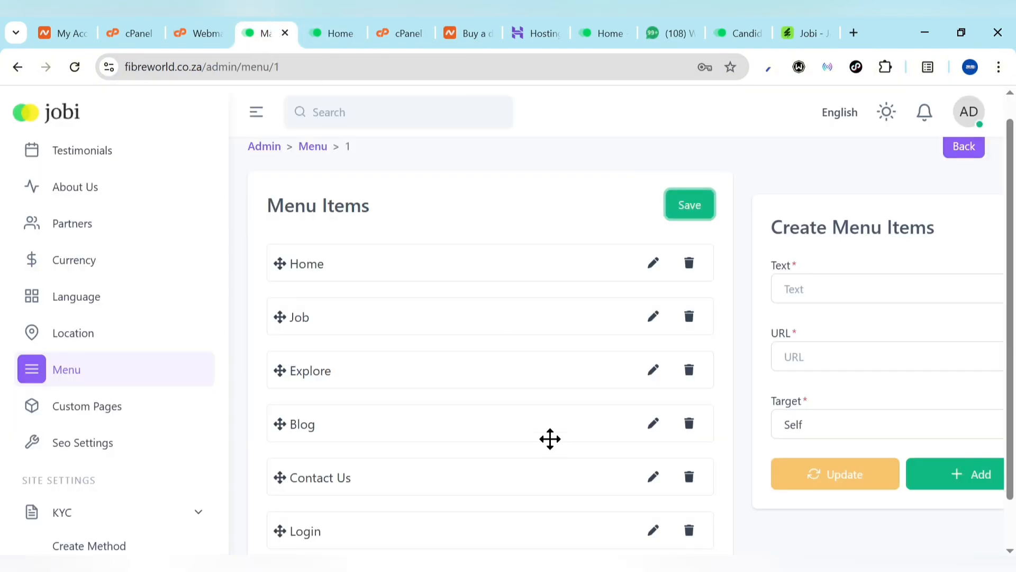
pyautogui.click(688, 478)
pyautogui.click(689, 205)
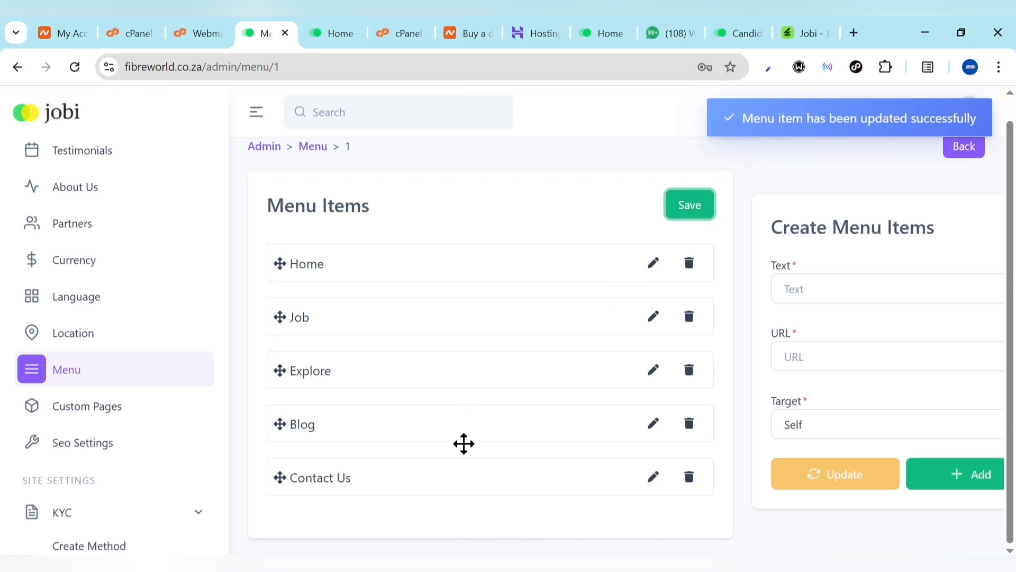
pyautogui.click(65, 334)
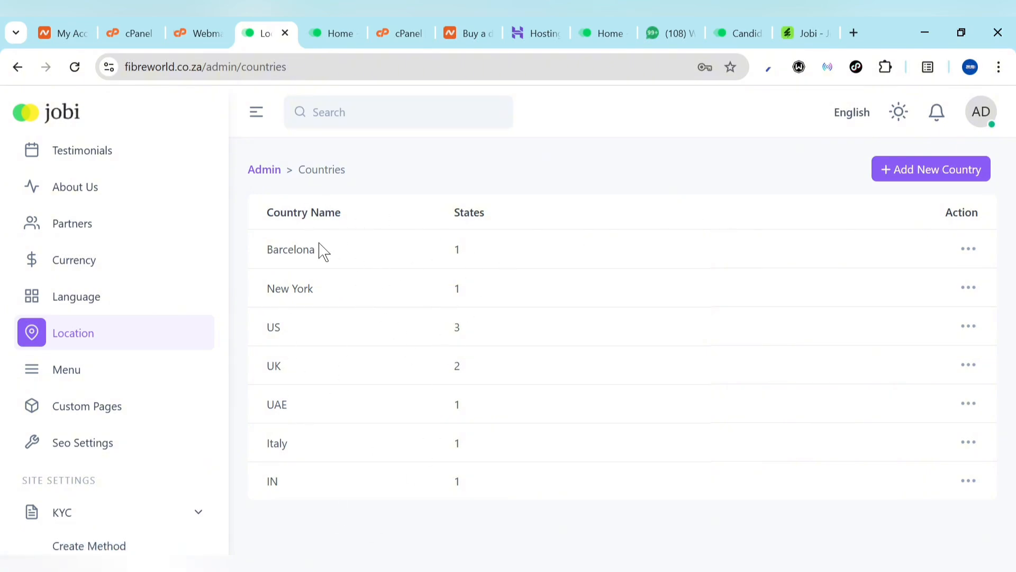
# Create a new country entry named Nigeria
pyautogui.click(908, 169)
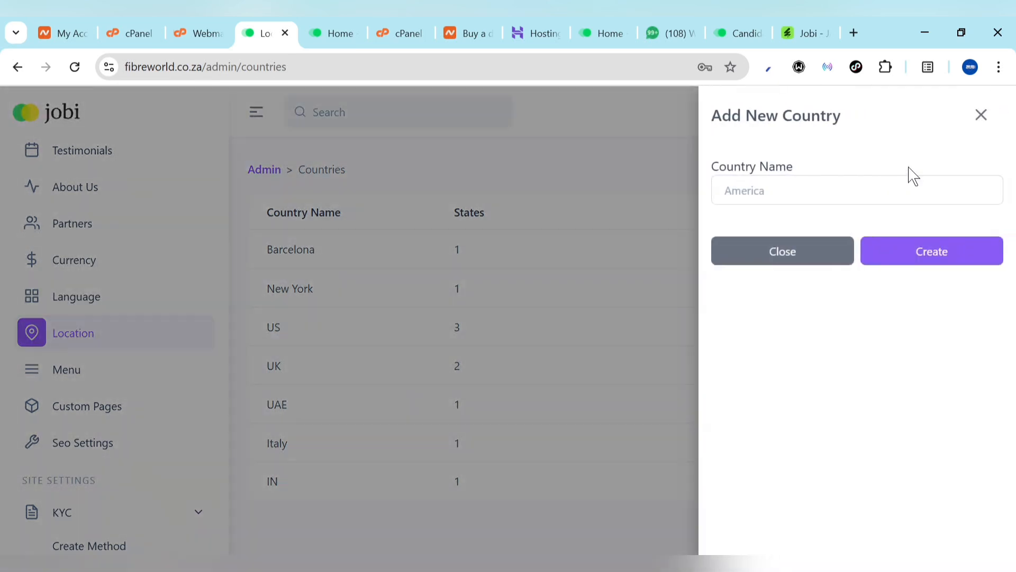
pyautogui.click(837, 185)
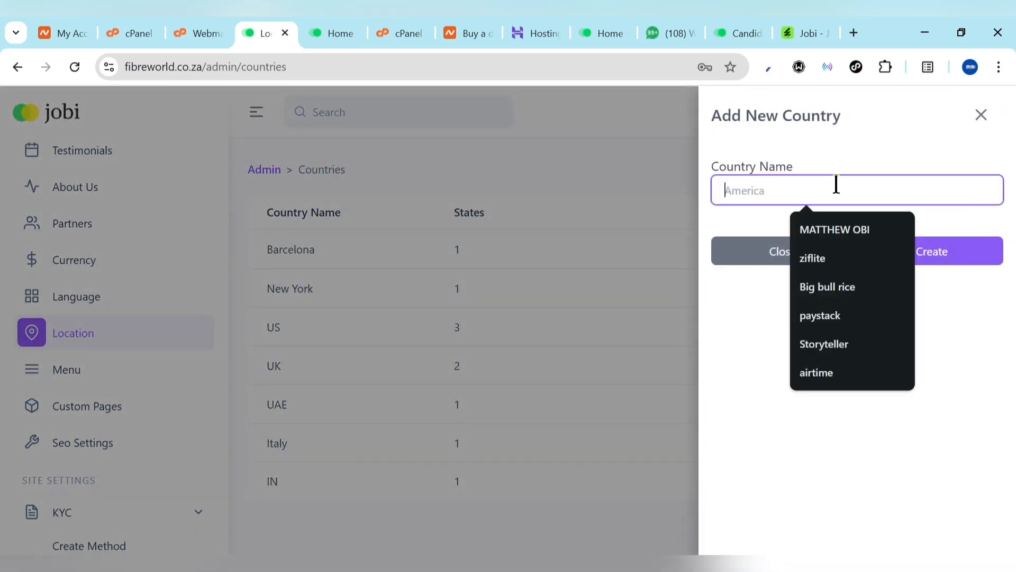
pyautogui.write('n')
pyautogui.click(828, 257)
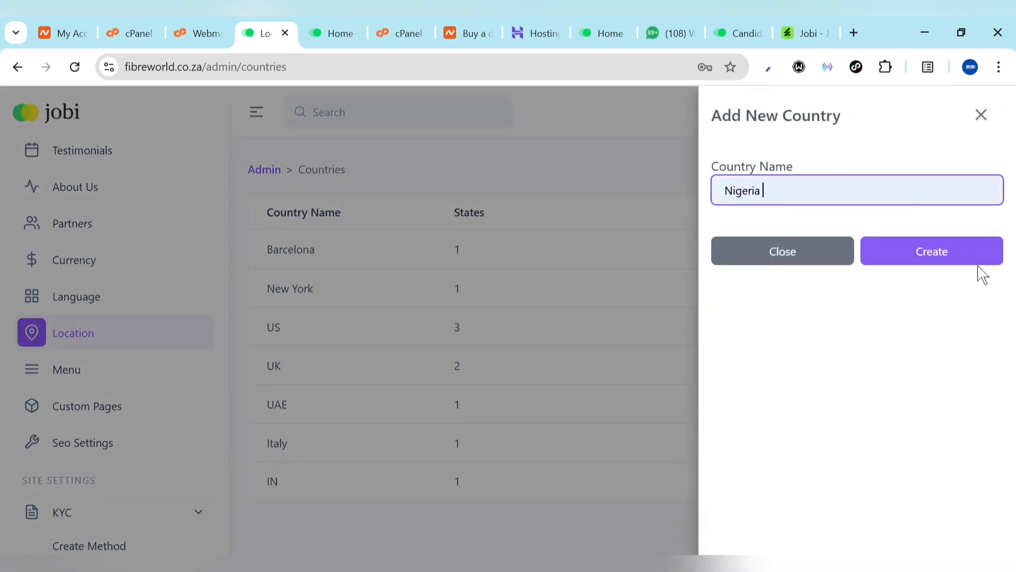
pyautogui.click(945, 250)
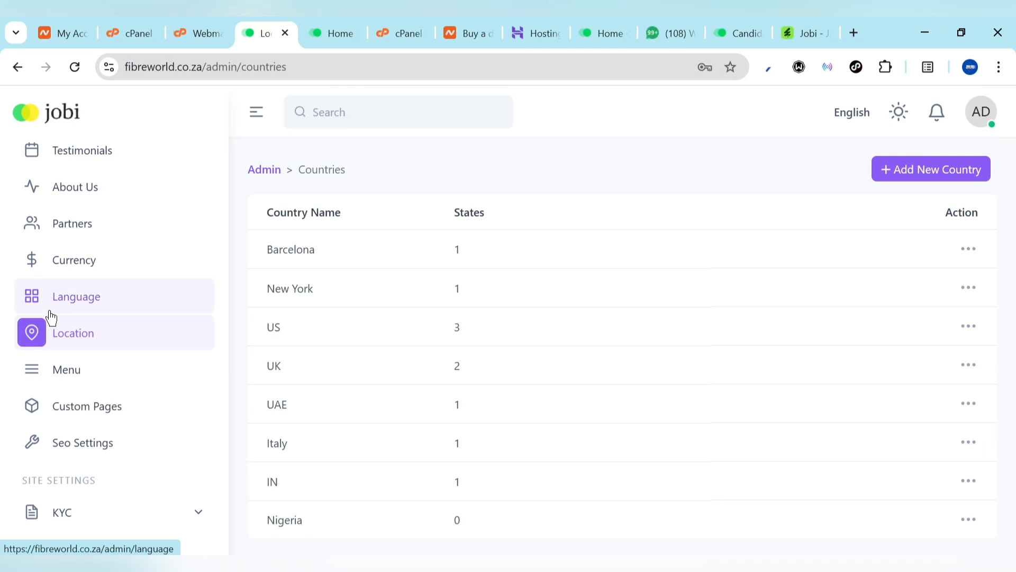
# Create a currency named Naria with code NGN, then open the About Us settings
pyautogui.click(67, 260)
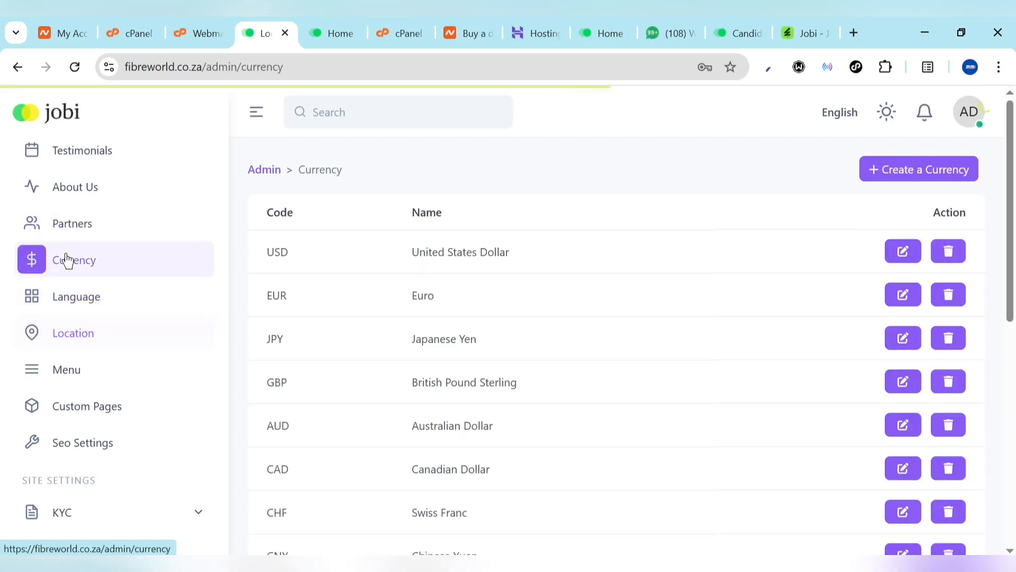
pyautogui.click(920, 170)
pyautogui.click(813, 195)
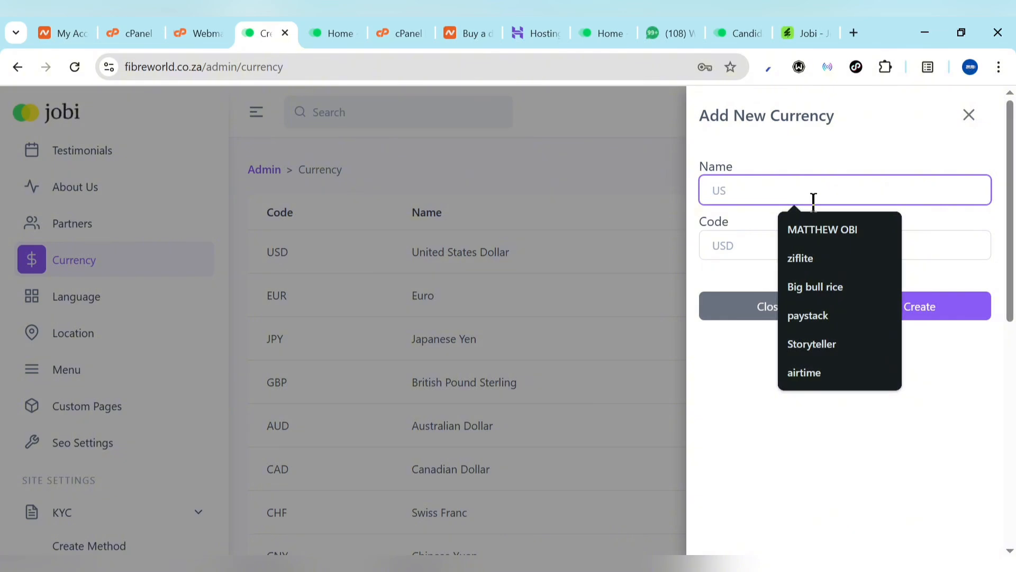
pyautogui.write('Naria')
pyautogui.click(808, 228)
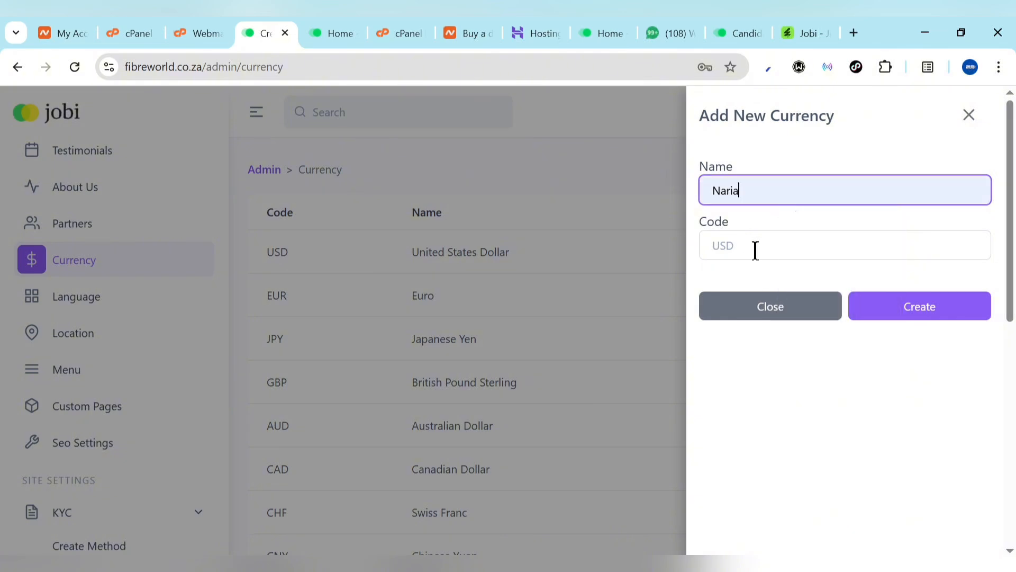
pyautogui.click(756, 250)
pyautogui.write('NGN')
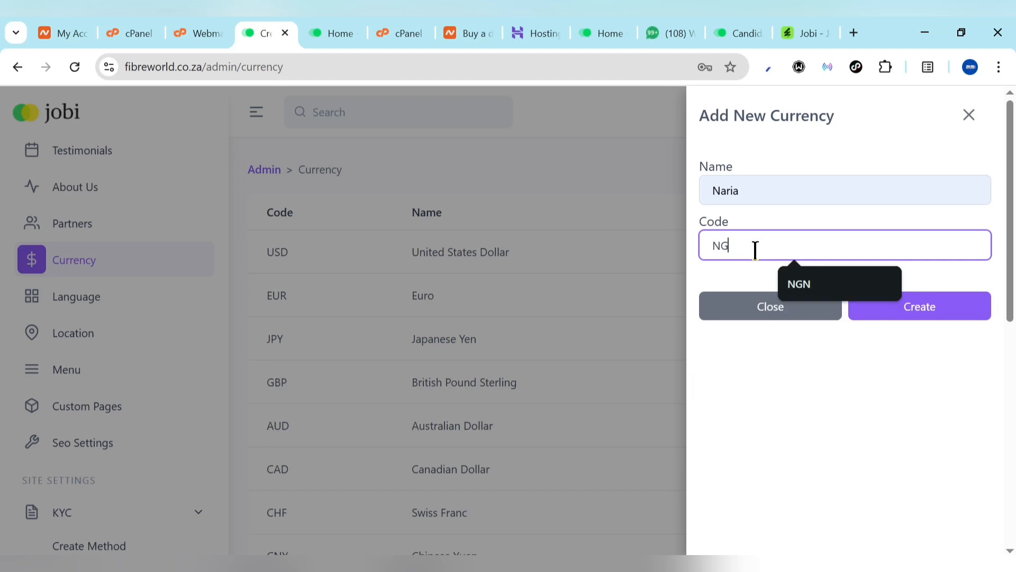
pyautogui.click(919, 306)
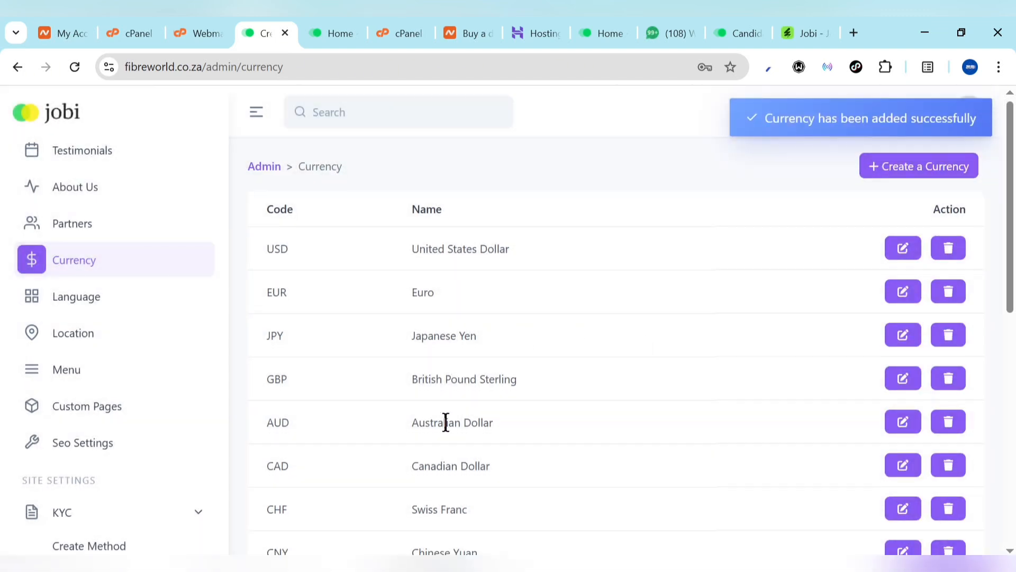
pyautogui.scroll(-10, 445, 422)
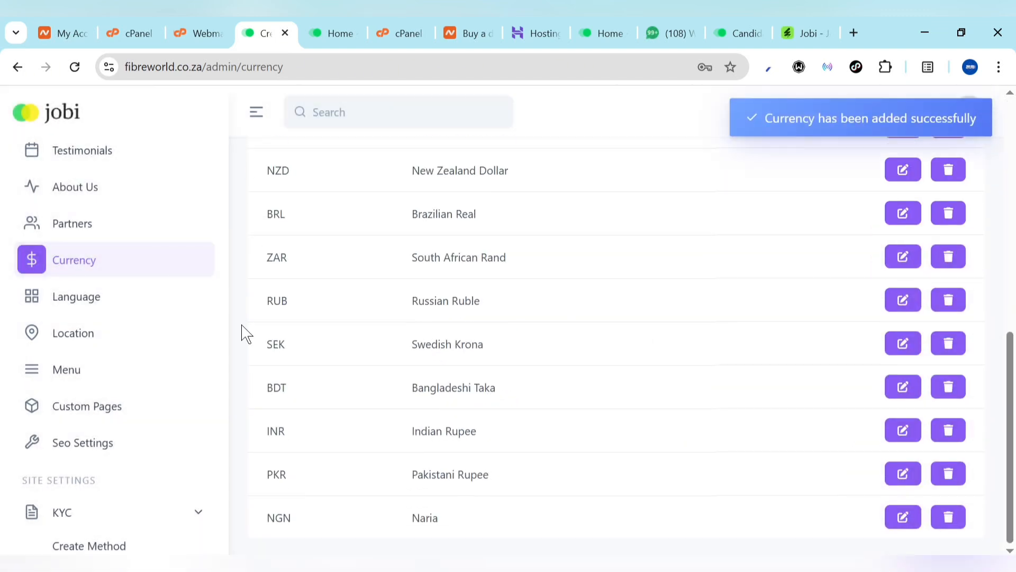
pyautogui.click(64, 205)
# Scroll through the live homepage and compare it with the About Us settings fields
pyautogui.click(341, 24)
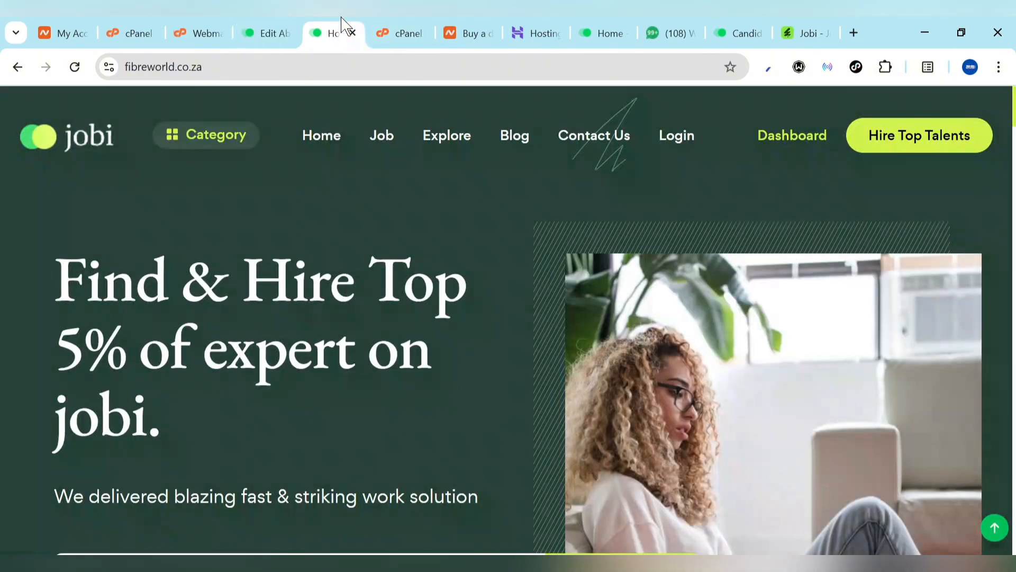
pyautogui.scroll(-10, 438, 310)
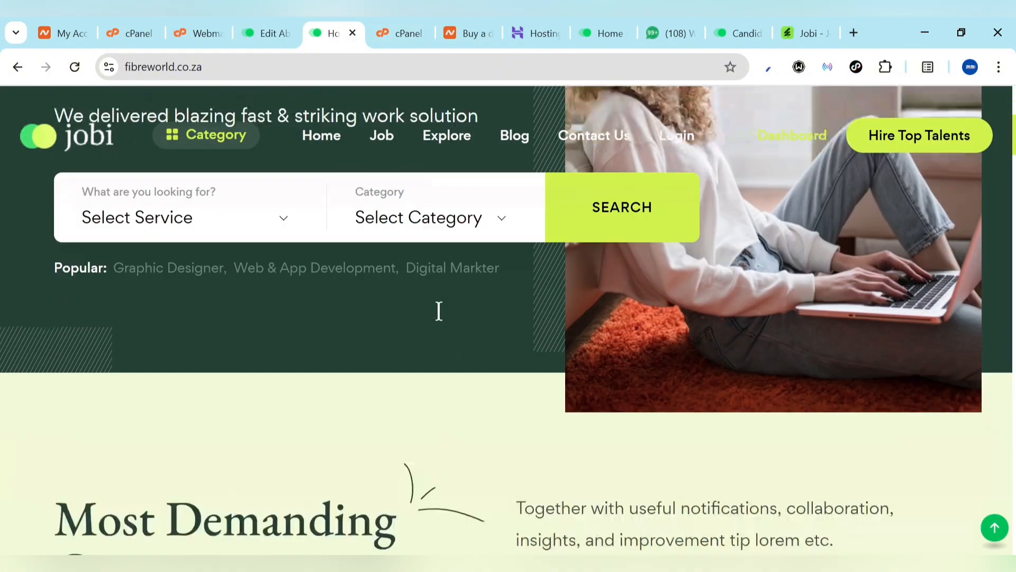
pyautogui.scroll(2, 443, 321)
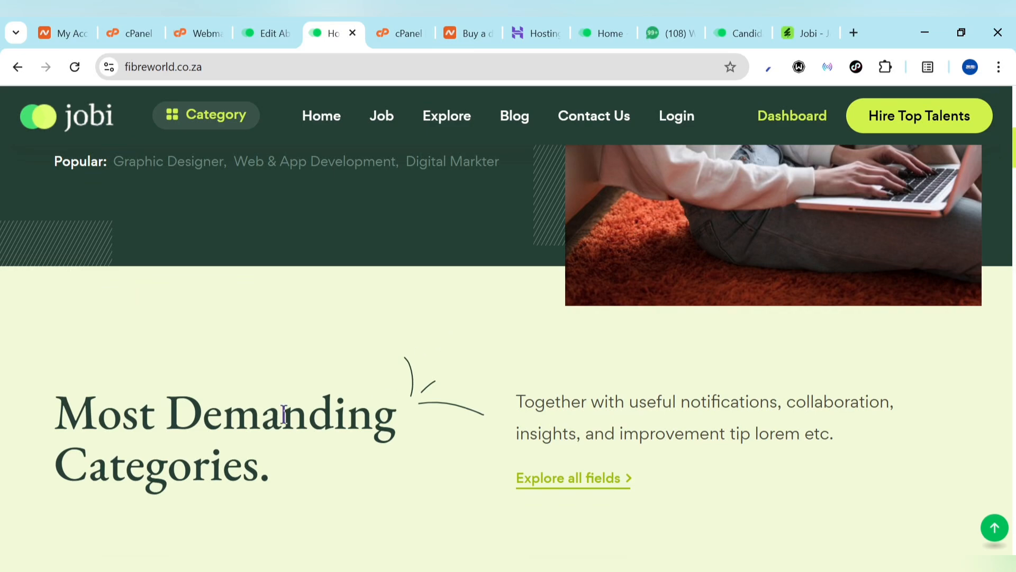
pyautogui.scroll(-10, 352, 408)
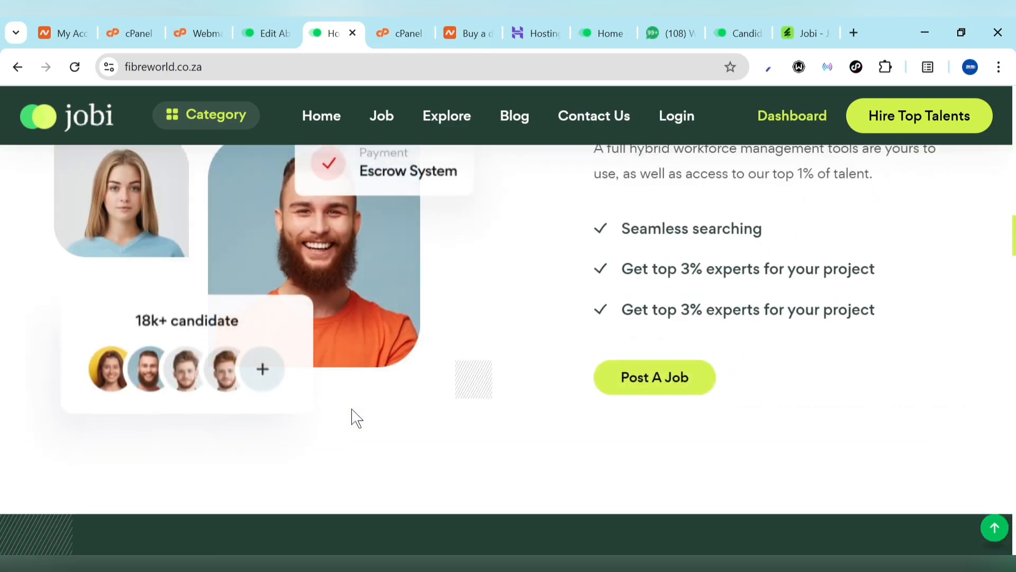
pyautogui.scroll(4, 356, 417)
pyautogui.scroll(-5, 352, 413)
pyautogui.click(239, 24)
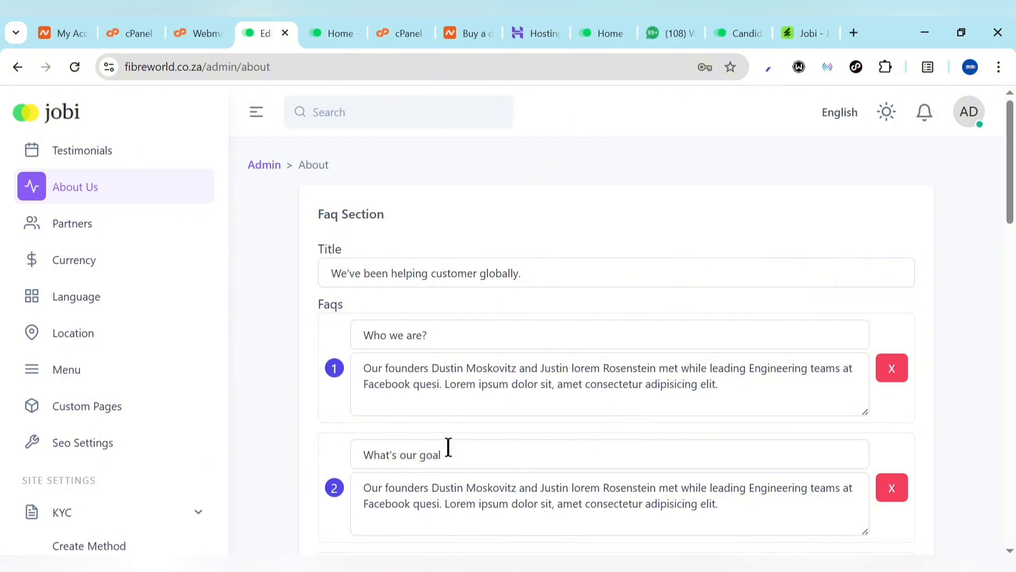
pyautogui.scroll(-15, 447, 447)
pyautogui.scroll(5, 481, 391)
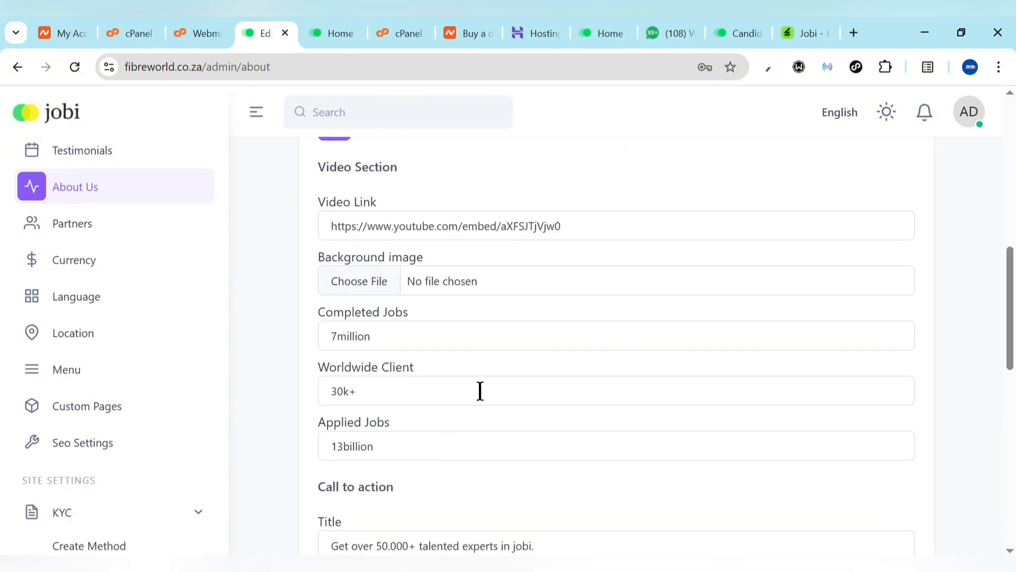
pyautogui.scroll(-10, 421, 438)
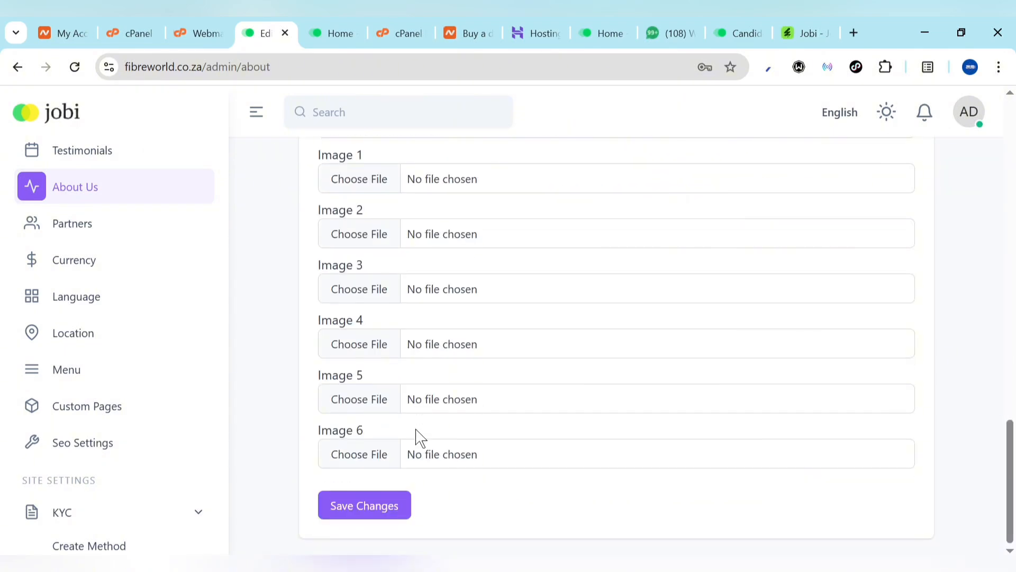
pyautogui.scroll(4, 421, 438)
pyautogui.scroll(5, 1, 302)
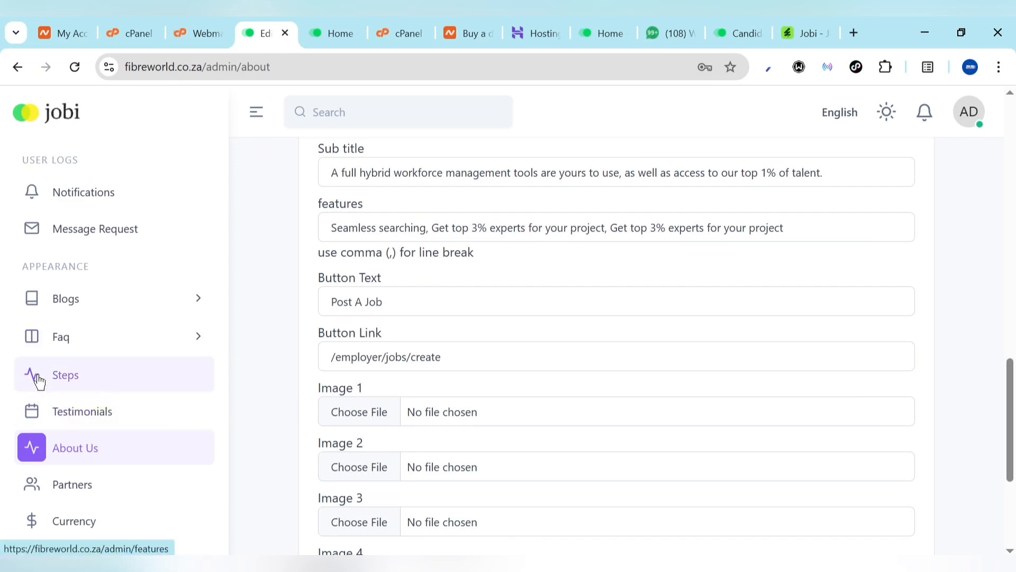
# Scroll through the homepage sections again, then return to the About Us editor
pyautogui.click(341, 34)
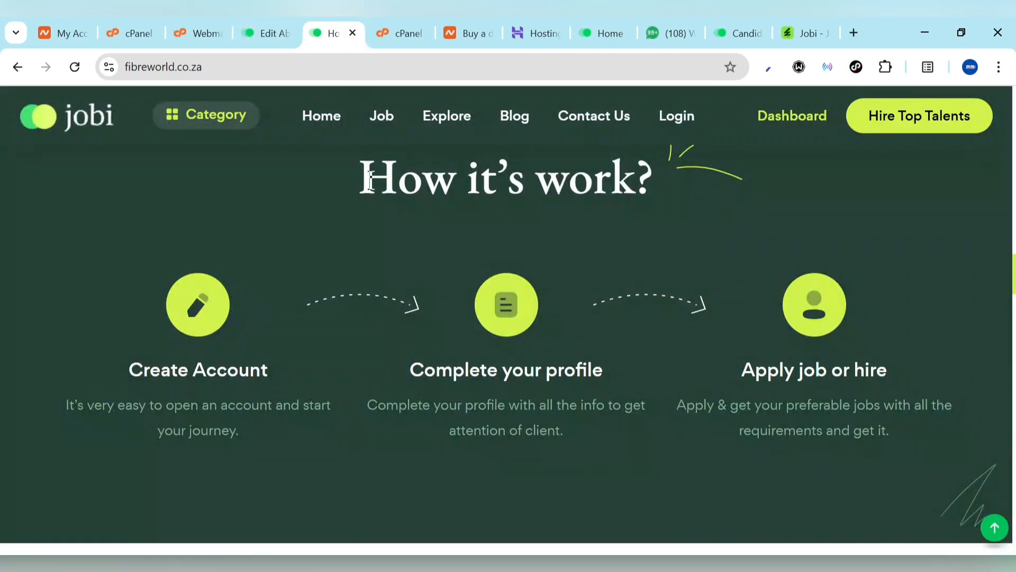
pyautogui.scroll(-3, 379, 422)
pyautogui.scroll(15, 379, 423)
pyautogui.scroll(-5, 379, 422)
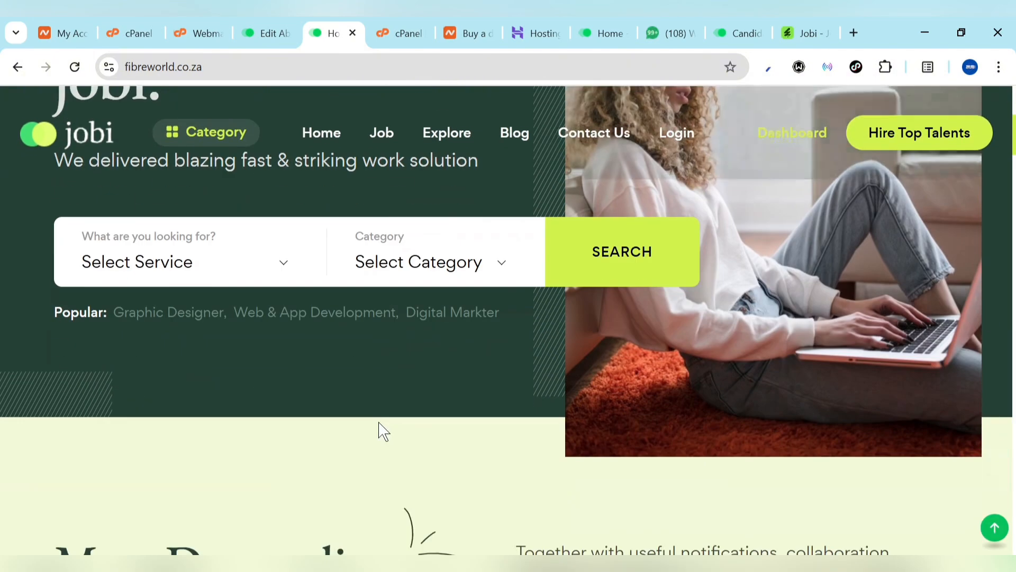
pyautogui.scroll(-15, 379, 423)
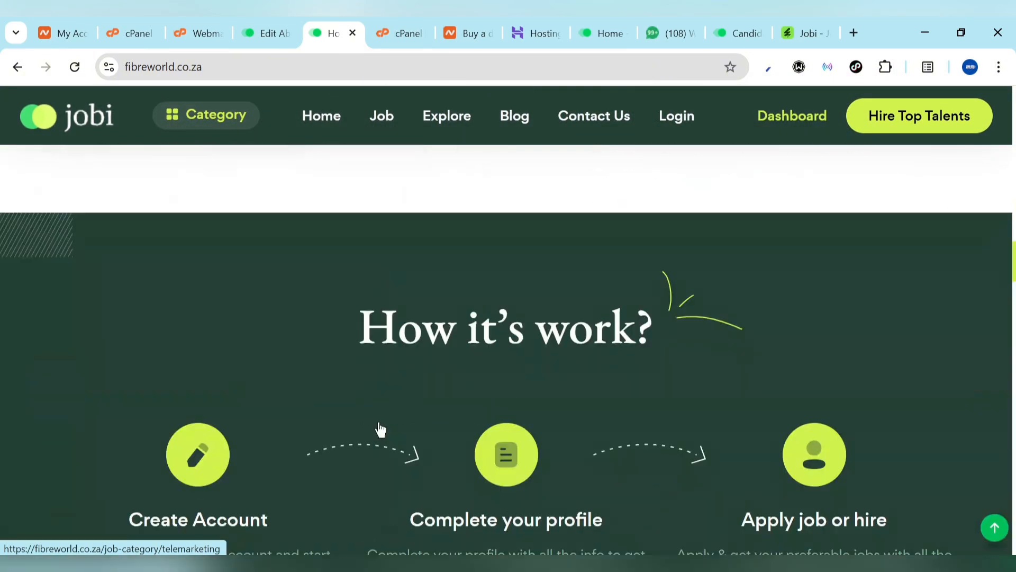
pyautogui.scroll(-8, 380, 429)
pyautogui.scroll(3, 380, 430)
pyautogui.scroll(-6, 380, 429)
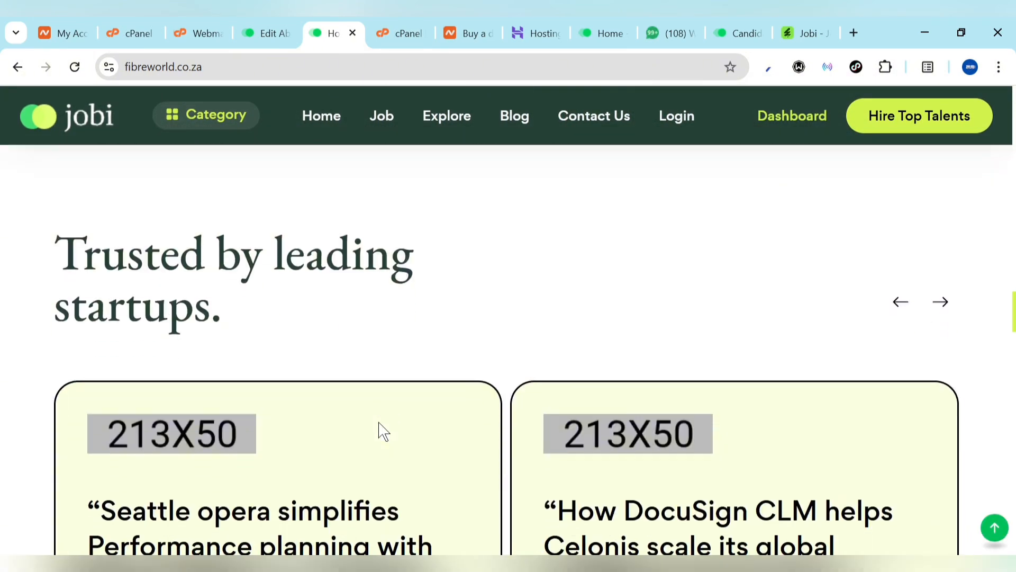
pyautogui.scroll(-4, 380, 429)
pyautogui.scroll(2, 380, 429)
pyautogui.scroll(-10, 380, 429)
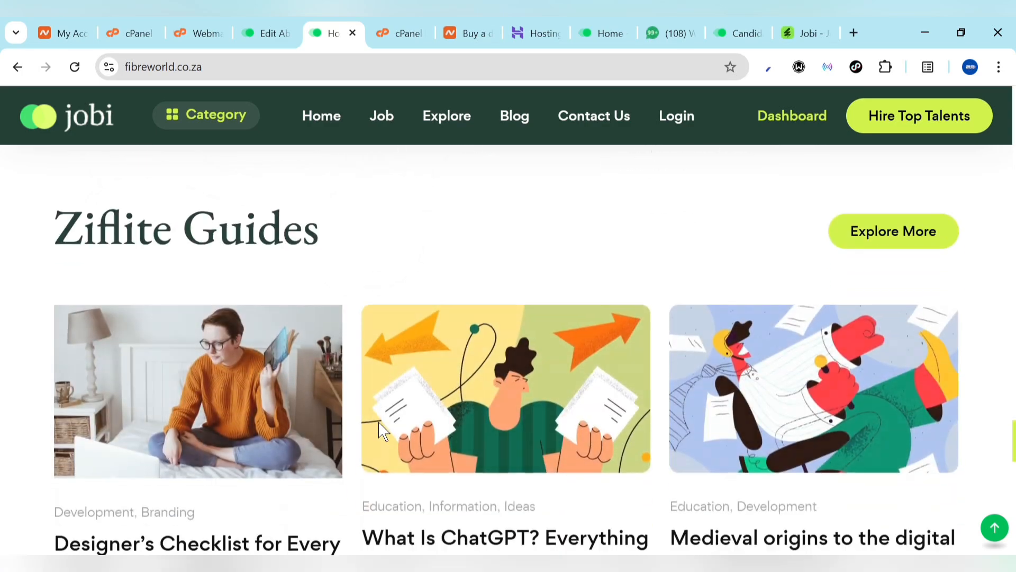
pyautogui.scroll(-10, 379, 423)
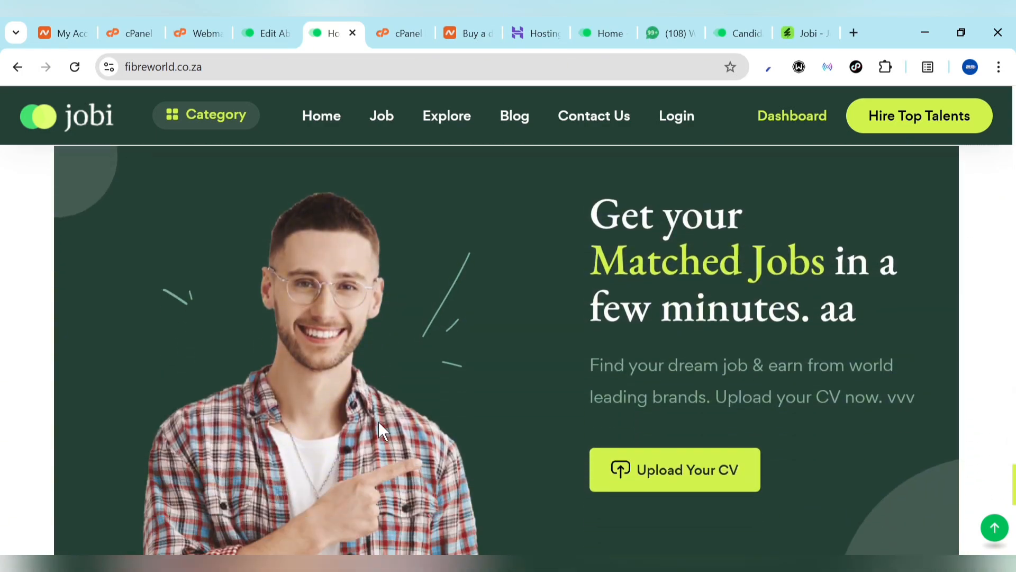
pyautogui.scroll(-10, 379, 431)
pyautogui.scroll(20, 382, 431)
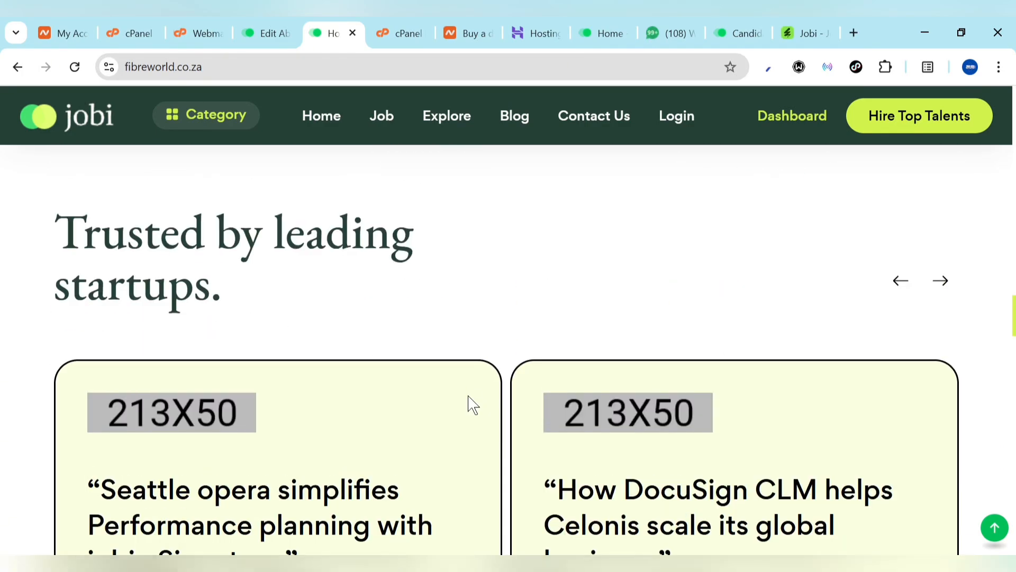
pyautogui.scroll(-4, 424, 409)
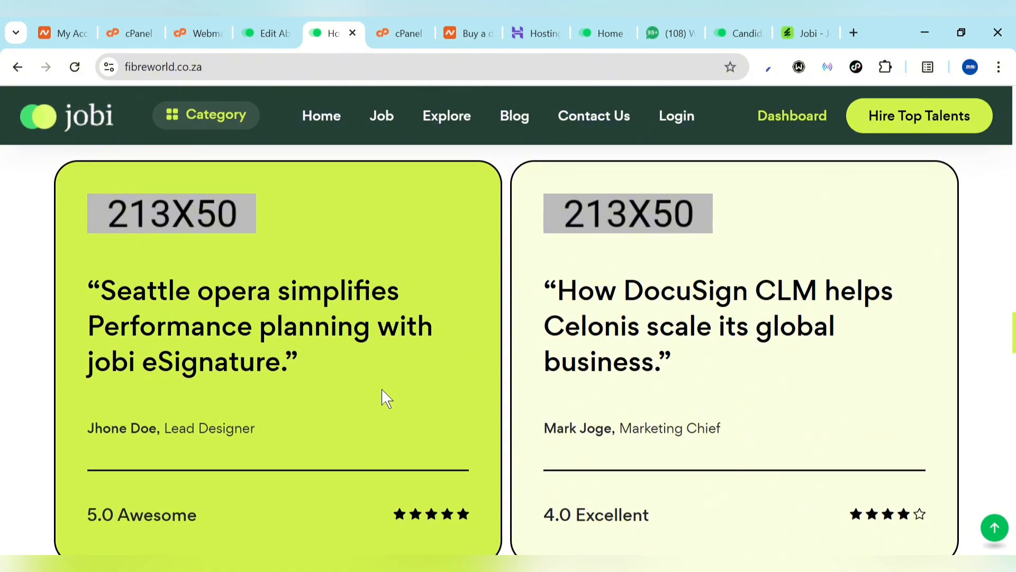
pyautogui.scroll(15, 293, 467)
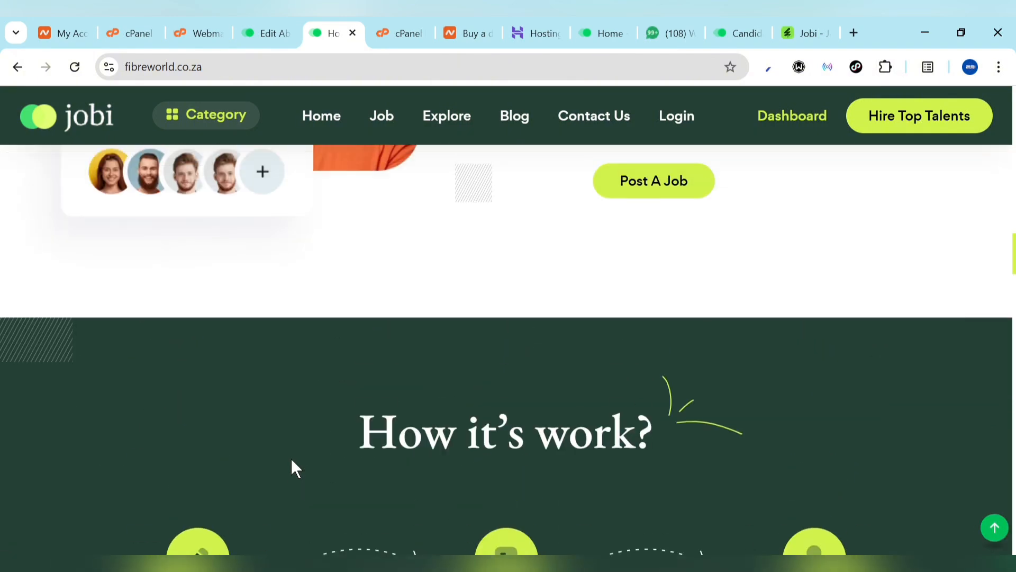
pyautogui.scroll(10, 293, 467)
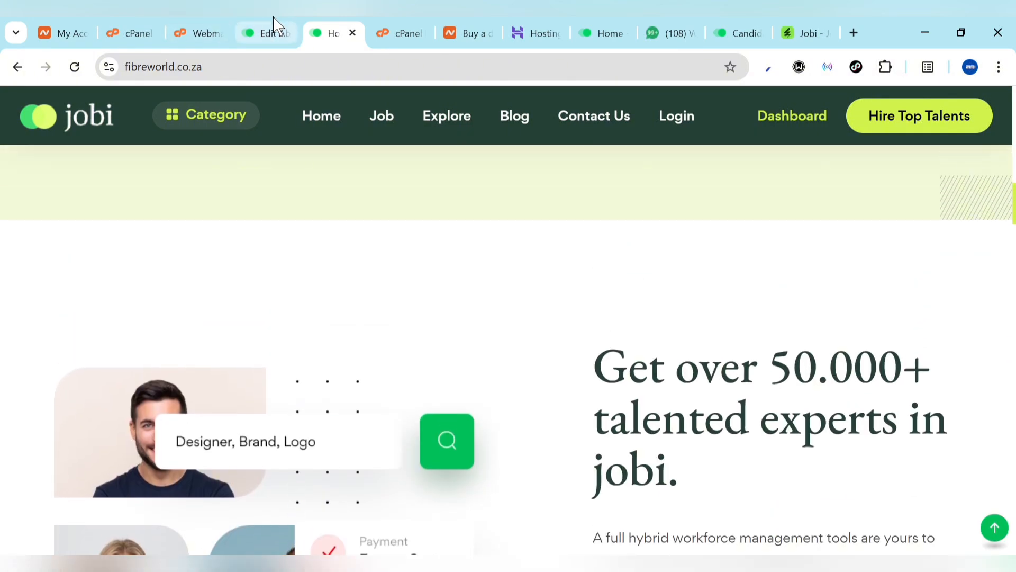
pyautogui.click(274, 29)
# Open the FAQ list, check the first FAQ's actions, and expand the Blogs sidebar group
pyautogui.scroll(-4, 422, 428)
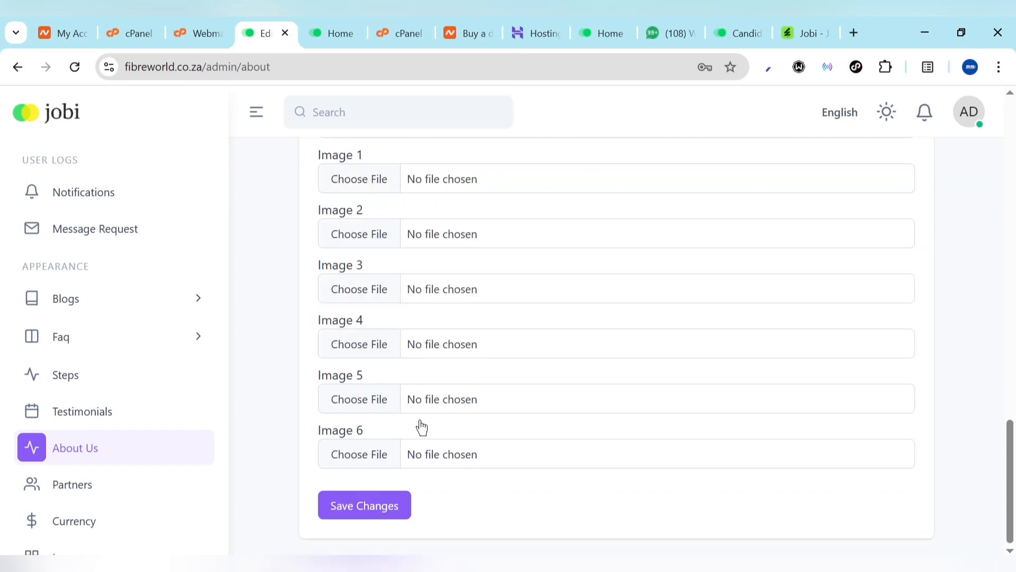
pyautogui.scroll(9, 419, 426)
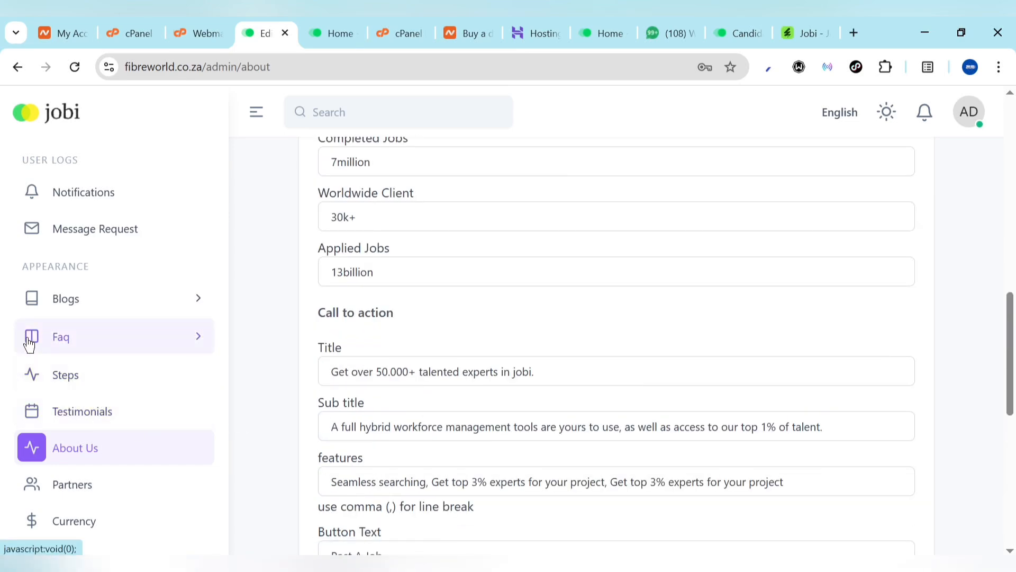
pyautogui.click(73, 339)
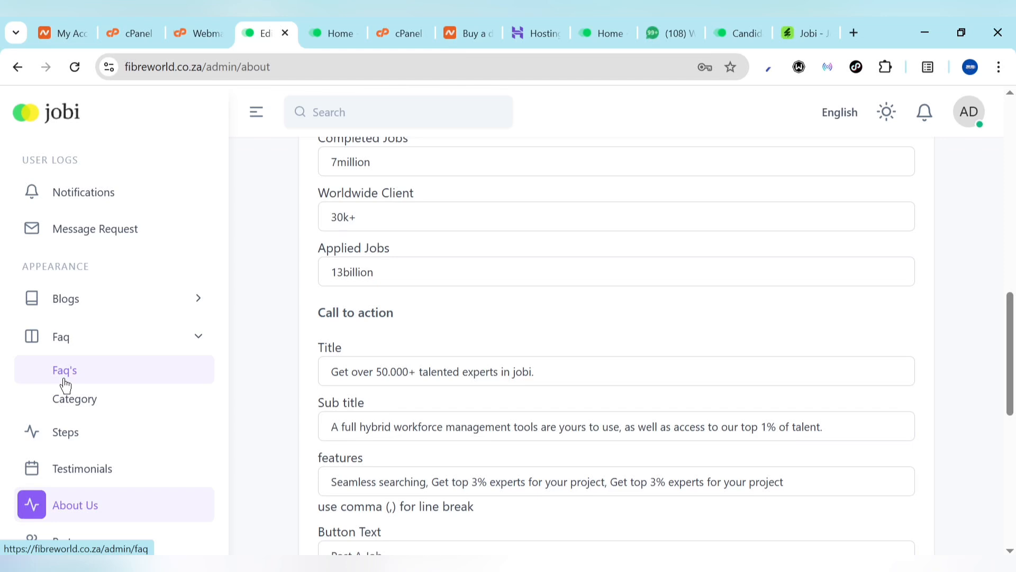
pyautogui.click(65, 382)
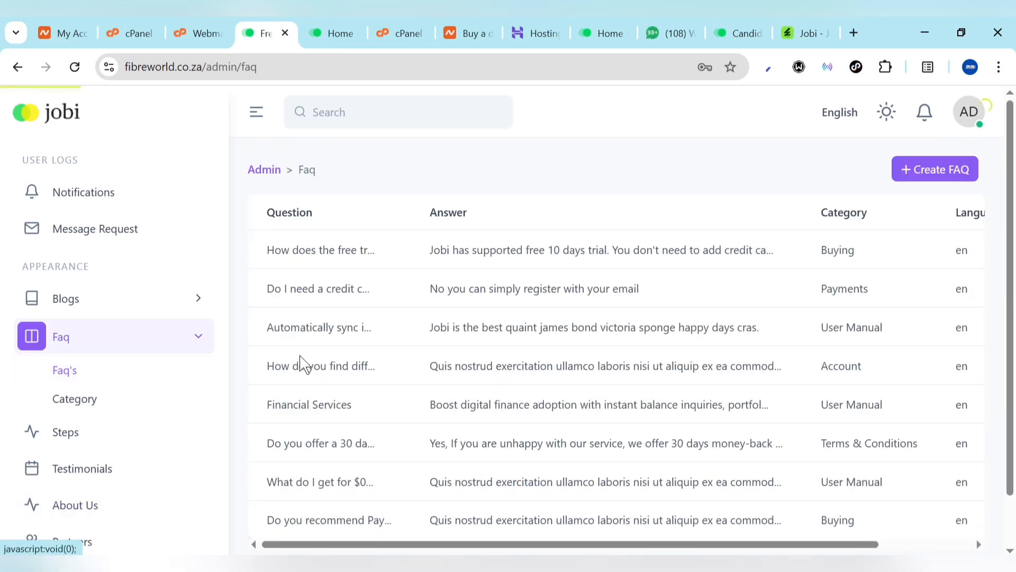
pyautogui.scroll(-1, 461, 383)
pyautogui.hscroll(2, 635, 391)
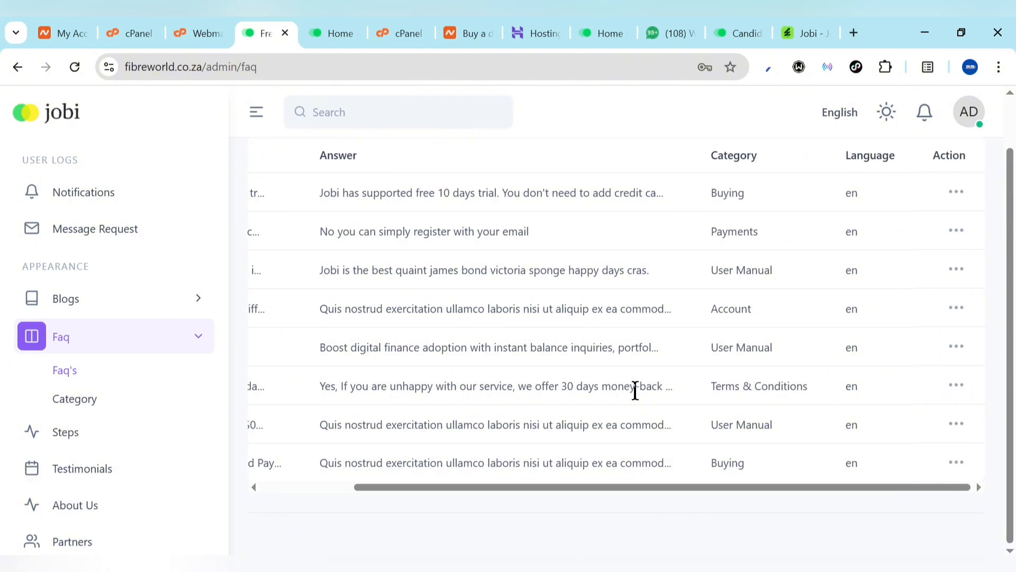
pyautogui.click(950, 207)
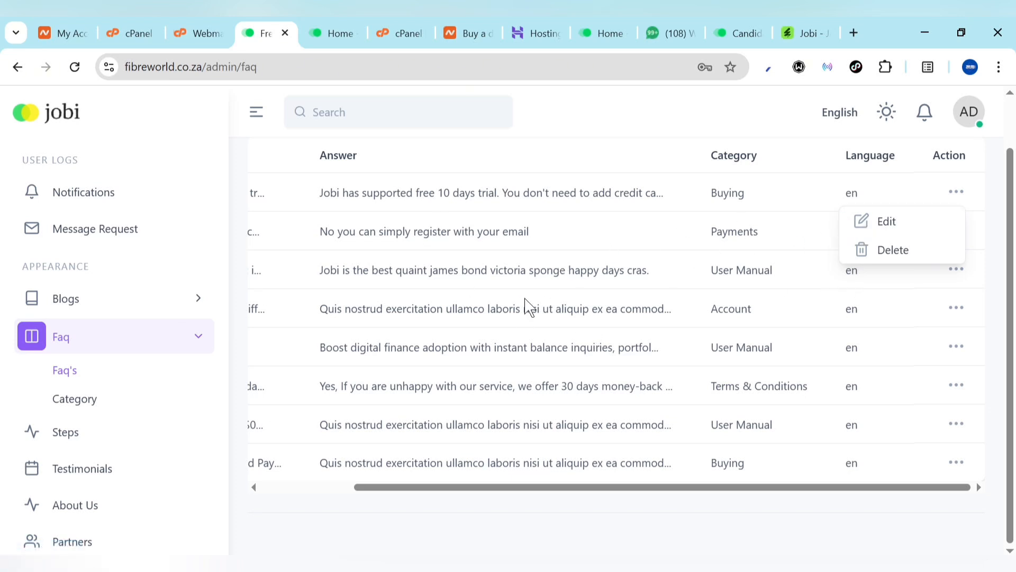
pyautogui.scroll(1, 529, 306)
pyautogui.click(104, 313)
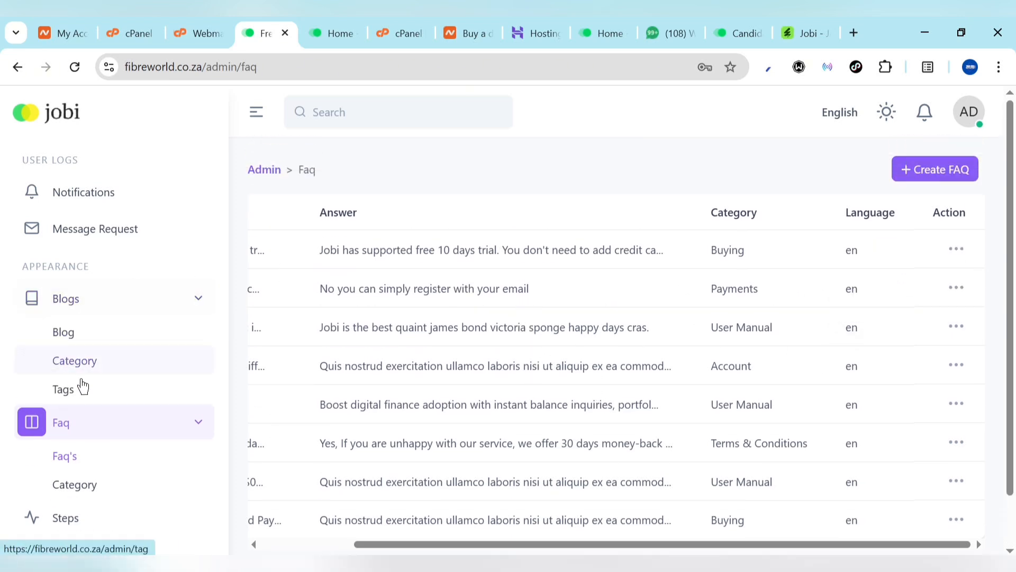
pyautogui.scroll(3, 99, 340)
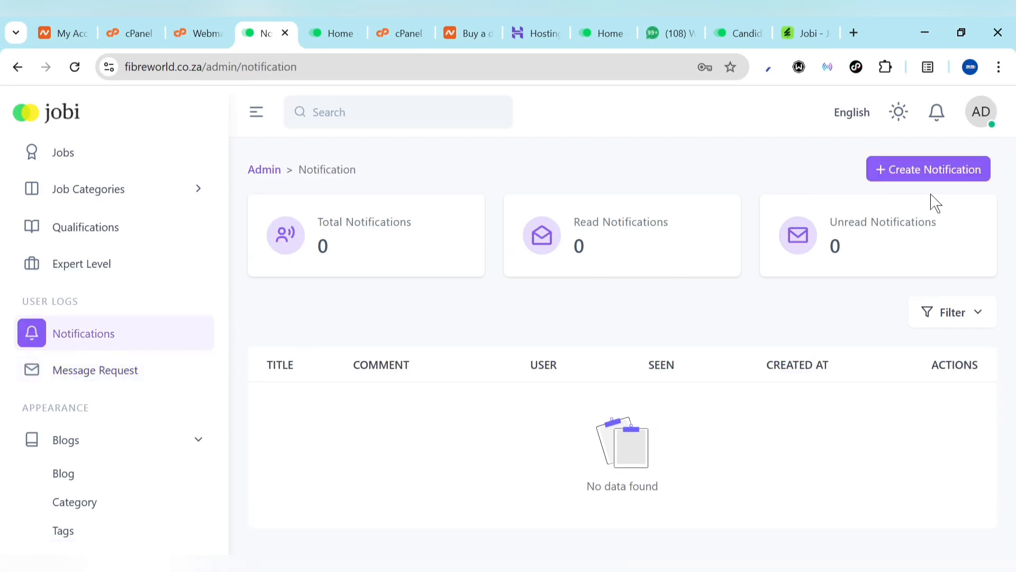
pyautogui.click(893, 178)
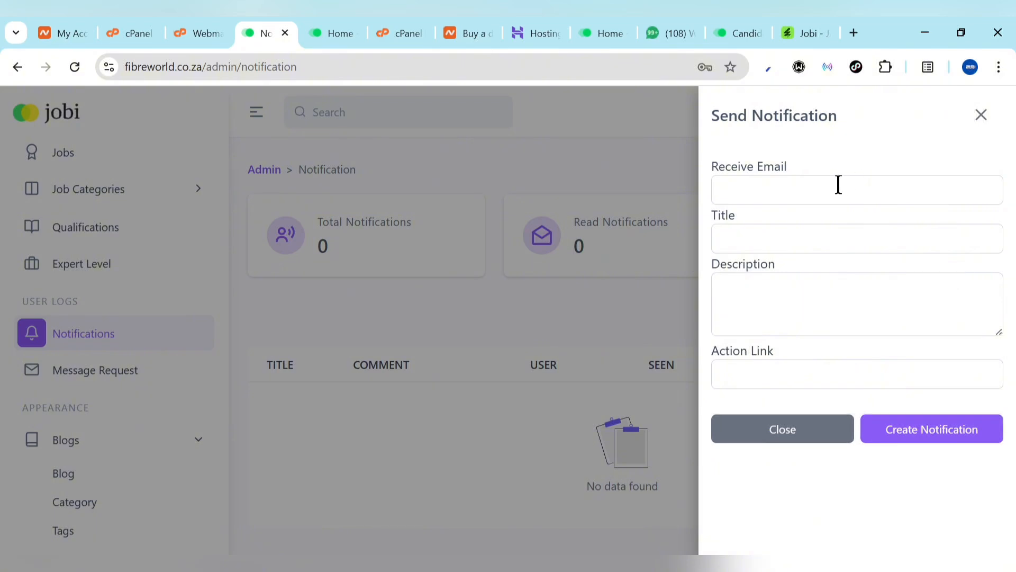
pyautogui.click(838, 185)
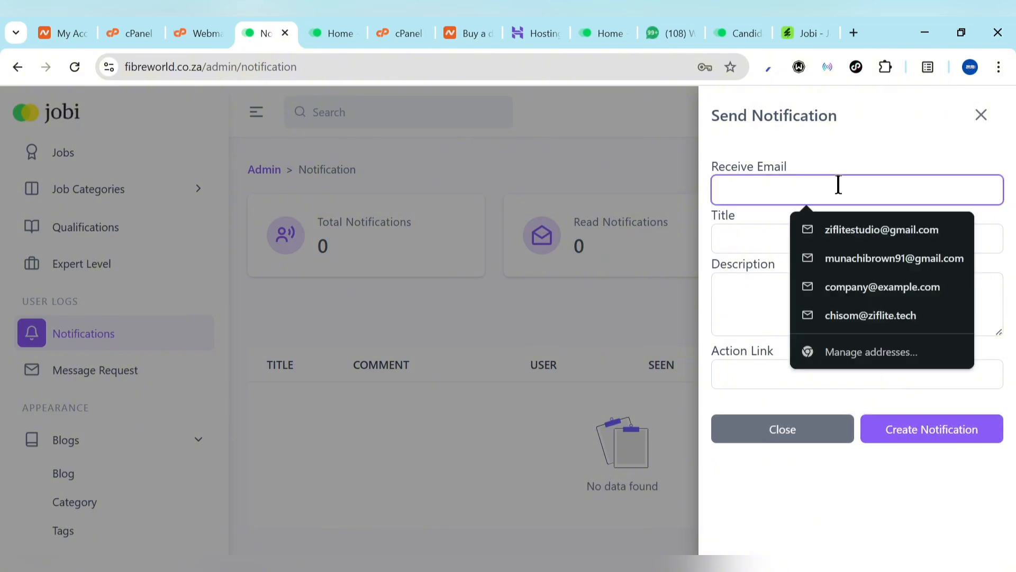
pyautogui.click(749, 263)
pyautogui.click(784, 323)
pyautogui.click(780, 374)
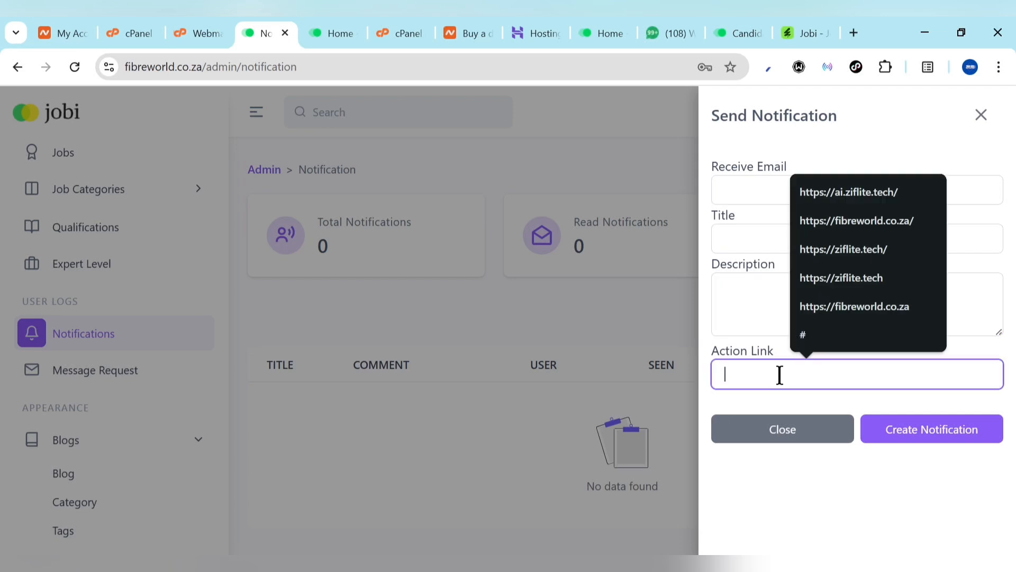
pyautogui.click(981, 114)
pyautogui.scroll(4, 101, 360)
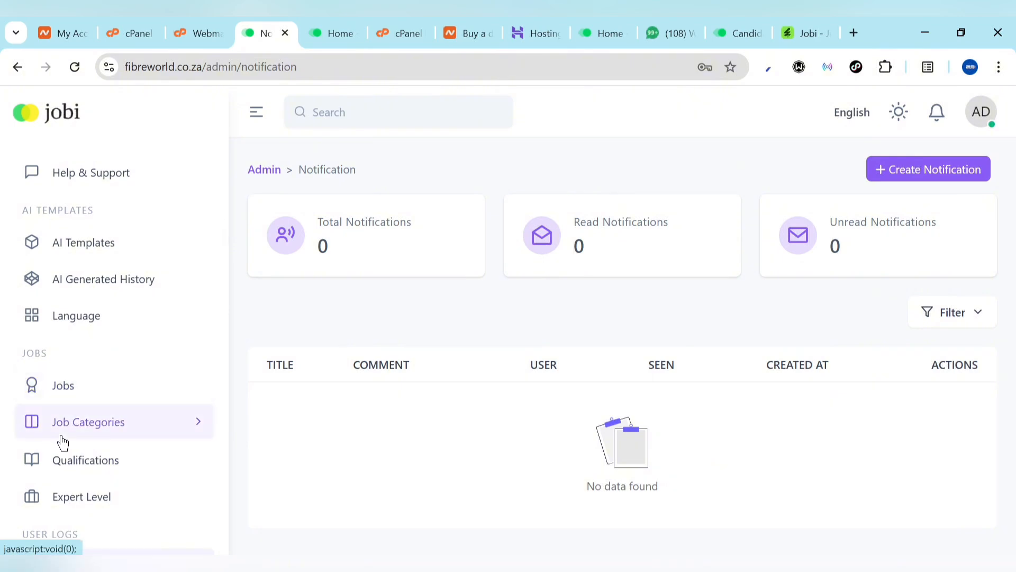
# Open the Services list under Jobs > Job Categories to see the six active services
pyautogui.click(57, 401)
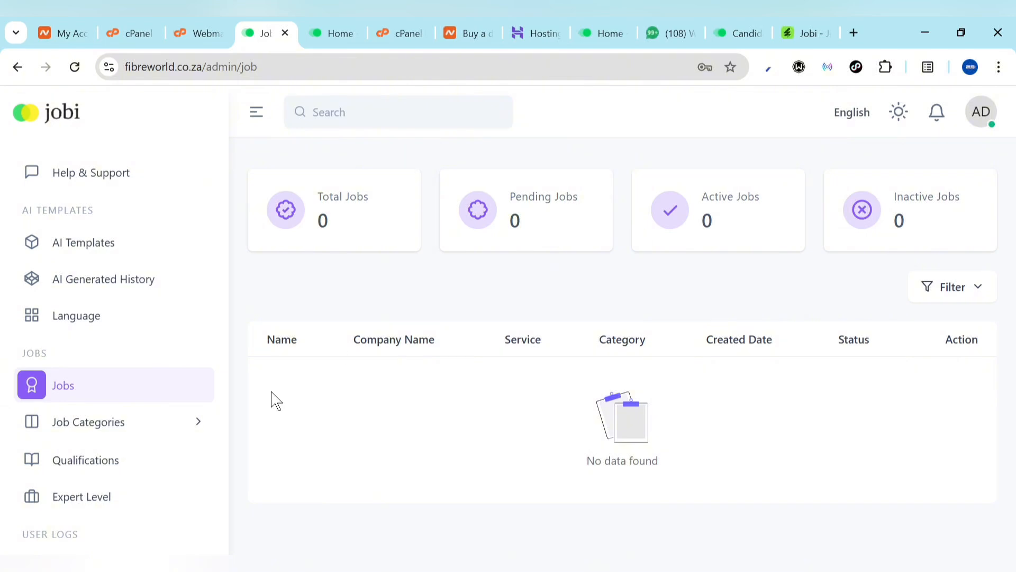
pyautogui.click(103, 434)
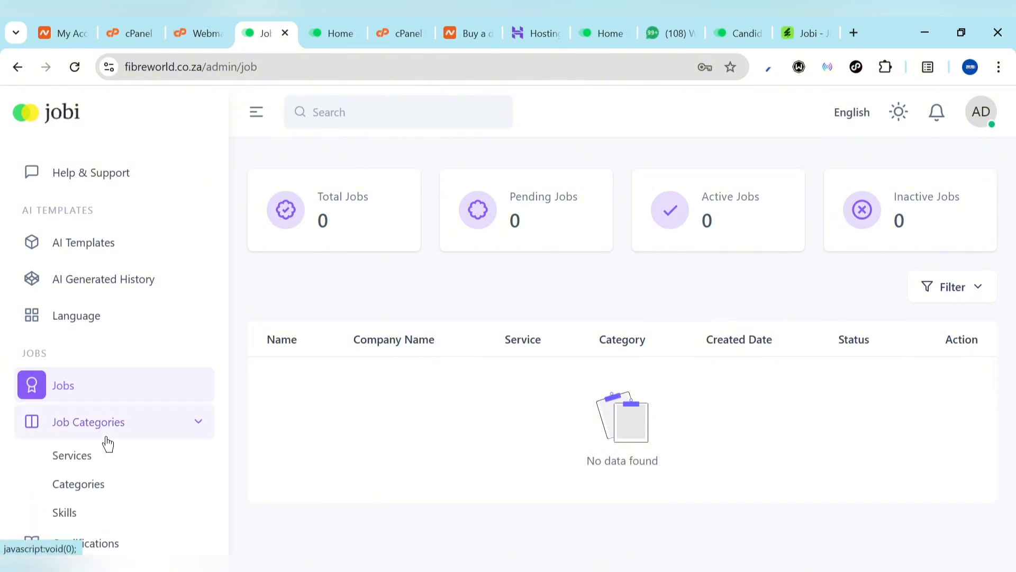
pyautogui.click(82, 457)
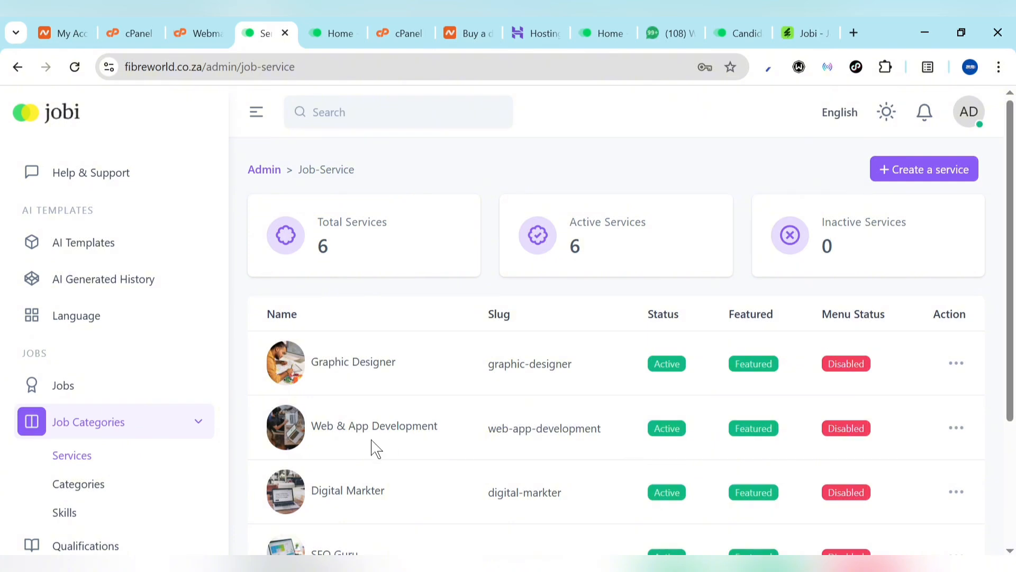
pyautogui.scroll(-2, 365, 450)
pyautogui.scroll(2, 483, 306)
# Look at the Create a service form, then close it without saving
pyautogui.click(945, 174)
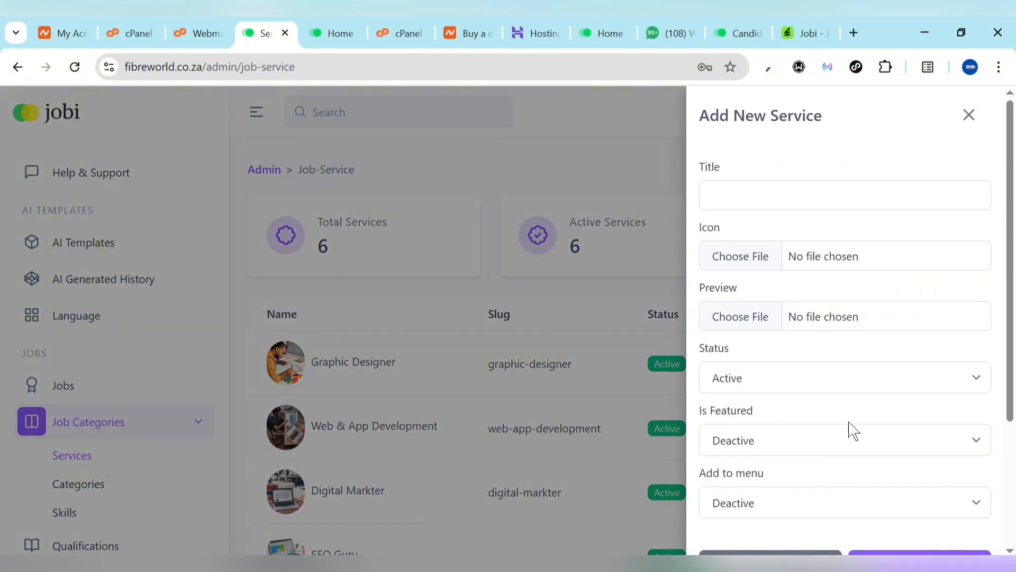
pyautogui.scroll(-3, 868, 332)
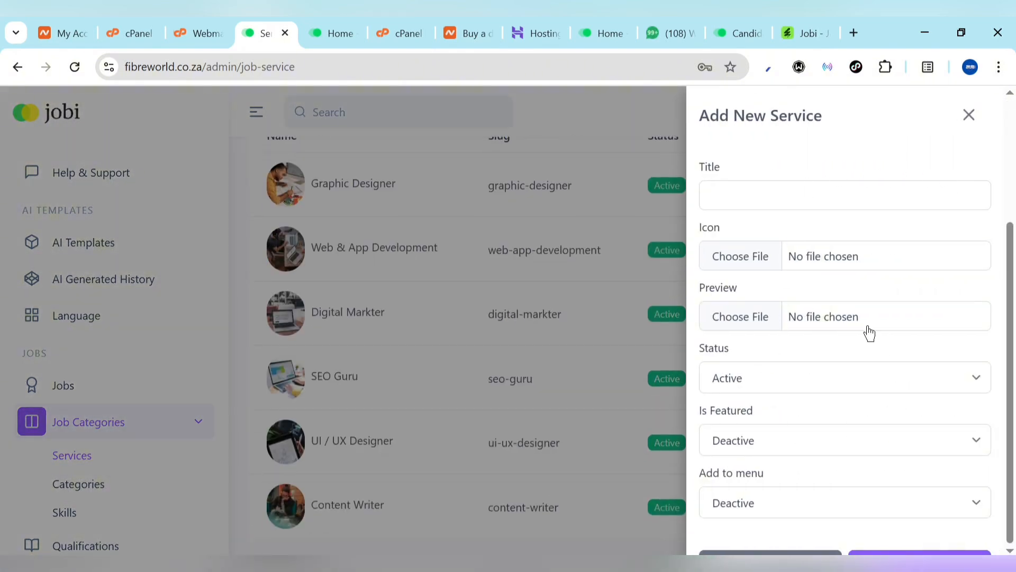
pyautogui.click(969, 115)
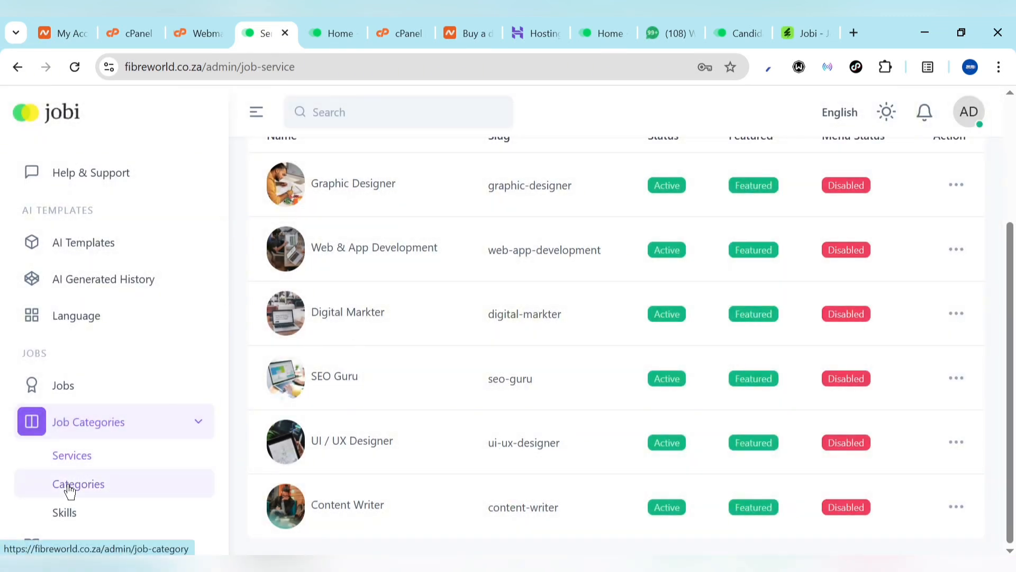
pyautogui.scroll(-1, 69, 490)
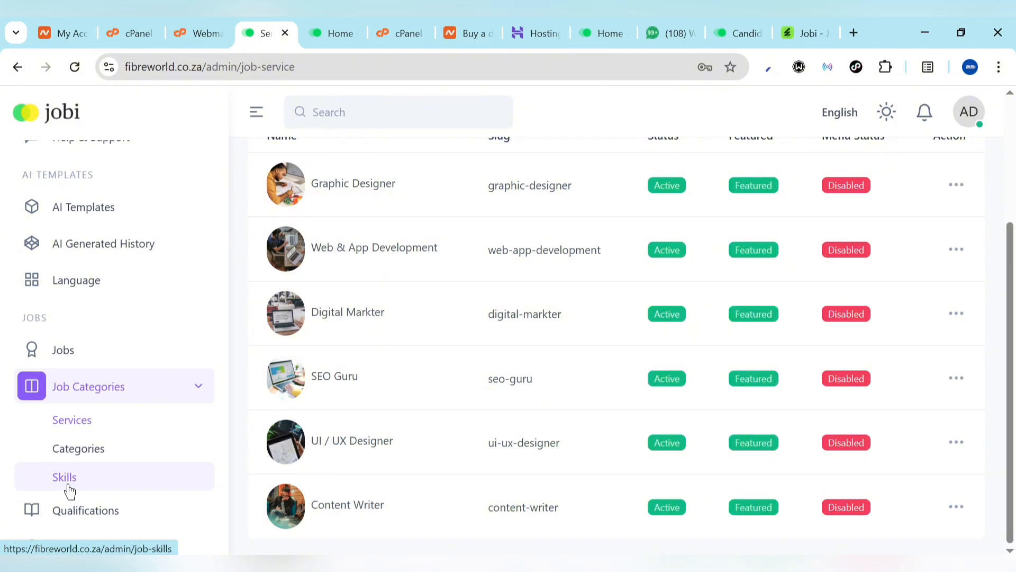
pyautogui.scroll(-3, 36, 406)
# On the Qualifications page, start a new qualification titled 'BSc Holder'
pyautogui.click(36, 406)
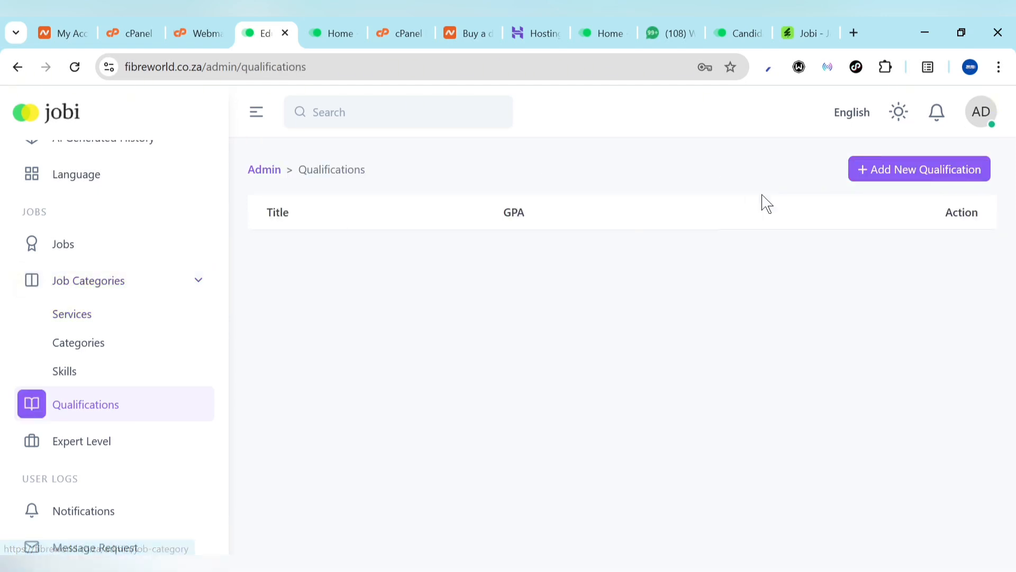
pyautogui.click(883, 178)
pyautogui.click(832, 188)
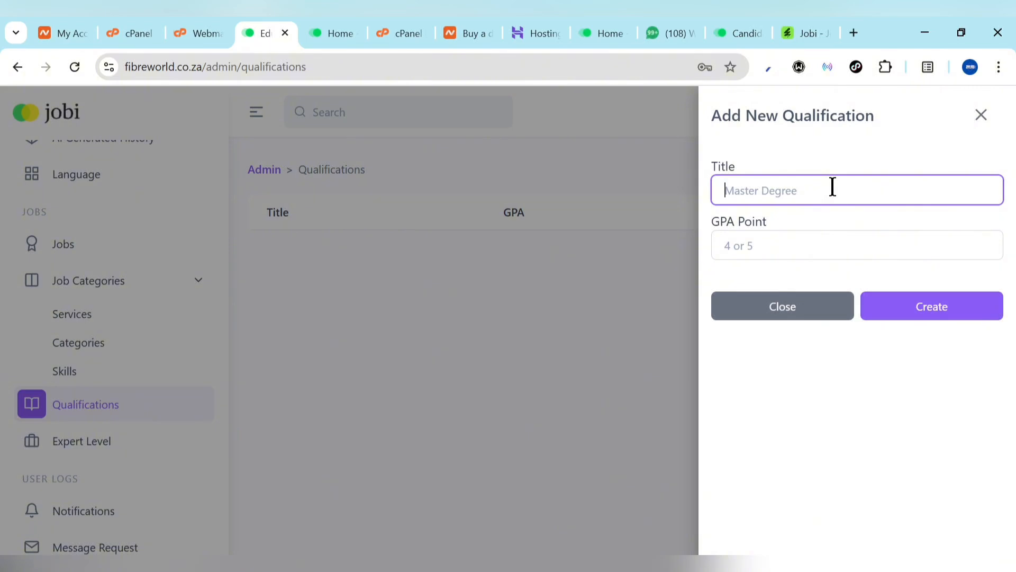
pyautogui.write('Bsc')
pyautogui.rightClick(733, 190)
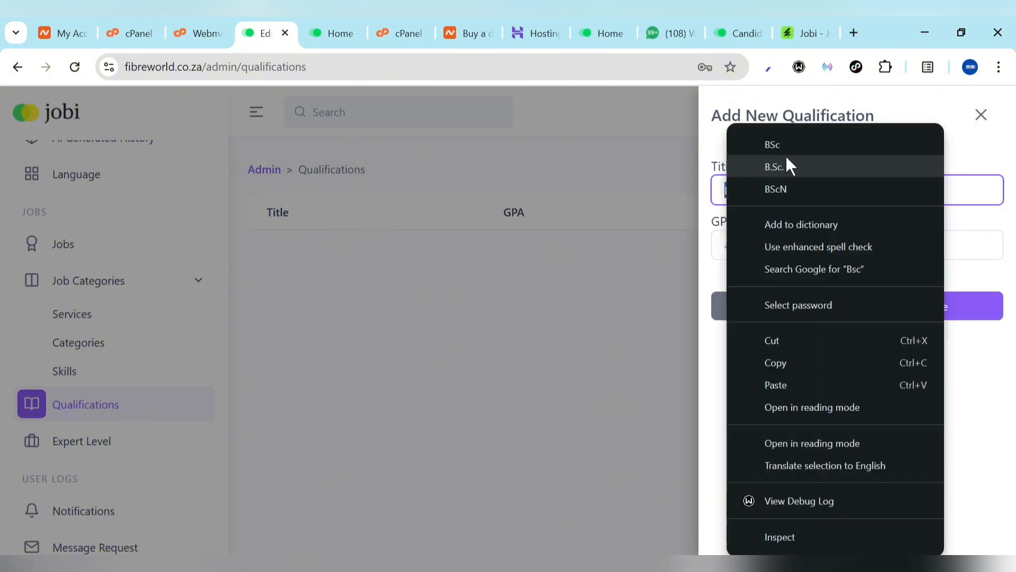
pyautogui.click(788, 164)
pyautogui.click(776, 244)
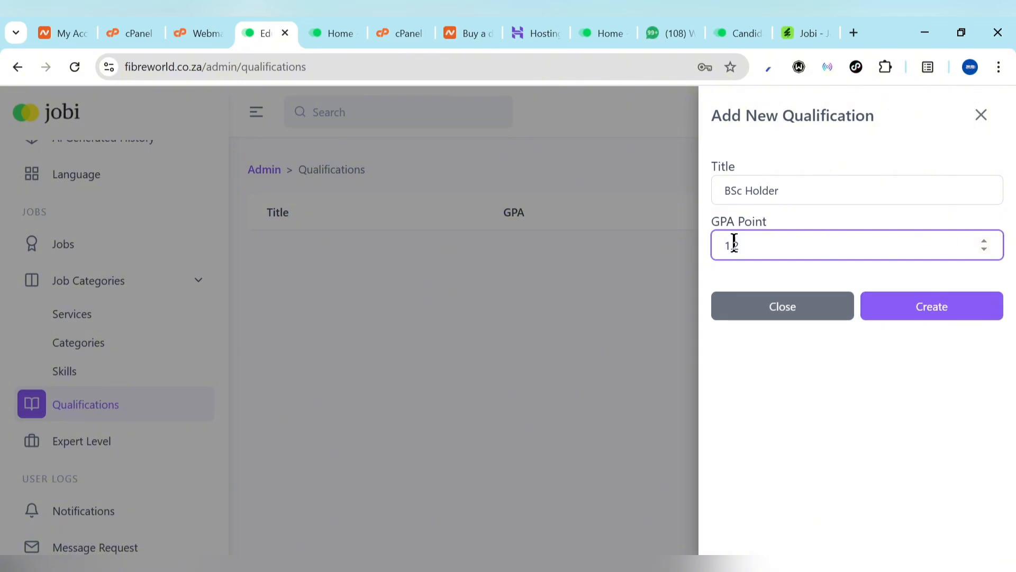
# Correct the GPA point to 2, create the qualification, and return to the qualifications list
pyautogui.press('Return')
pyautogui.click(924, 314)
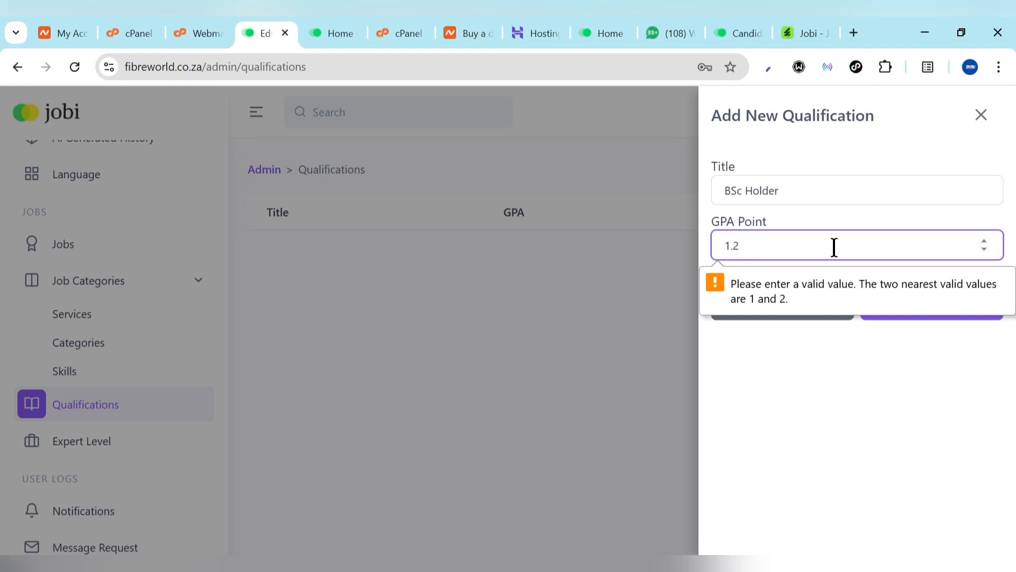
pyautogui.press('BackSpace')
pyautogui.press('BackSpace')
pyautogui.press('BackSpace')
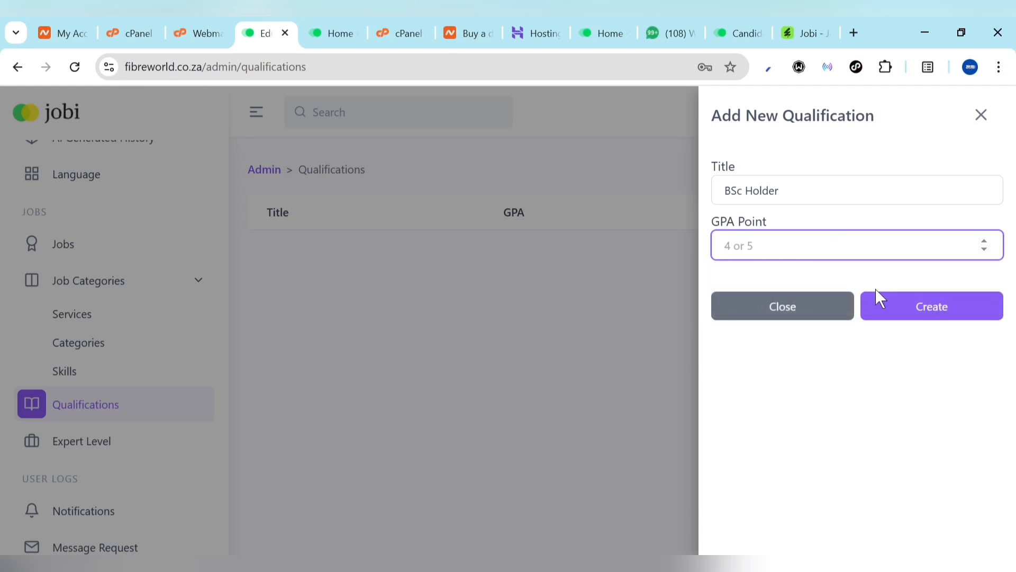
pyautogui.write('2')
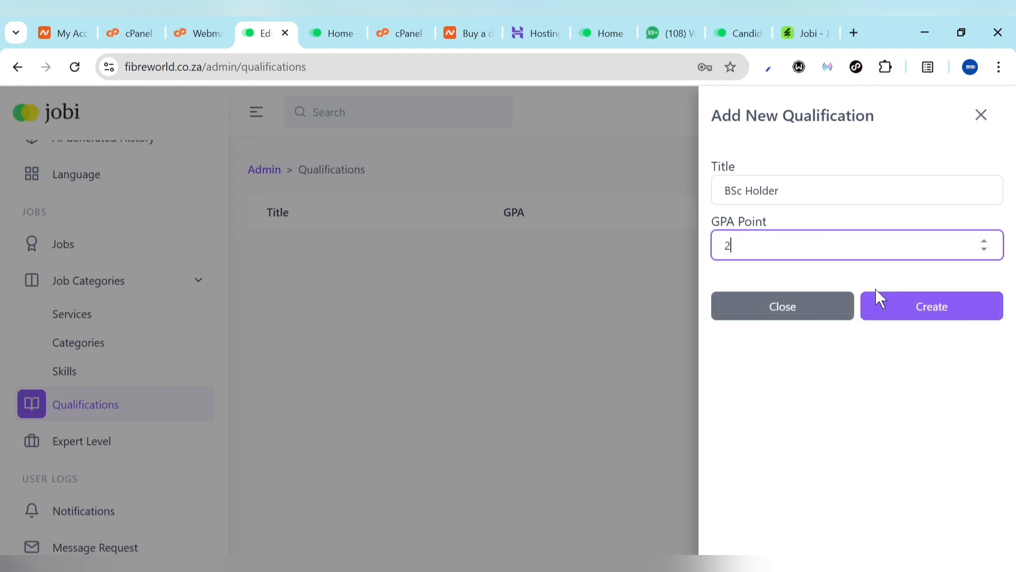
pyautogui.click(948, 307)
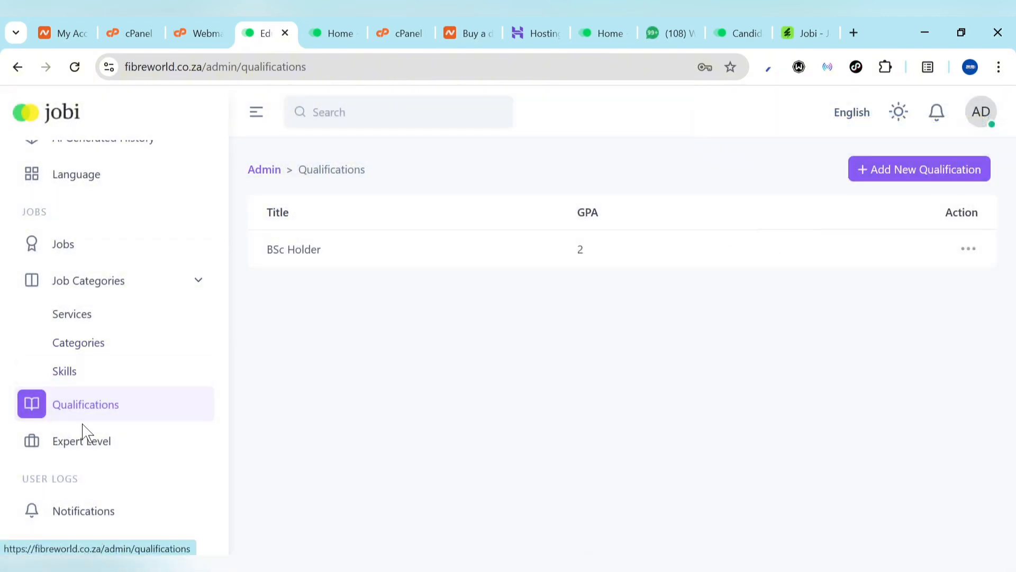
pyautogui.click(83, 443)
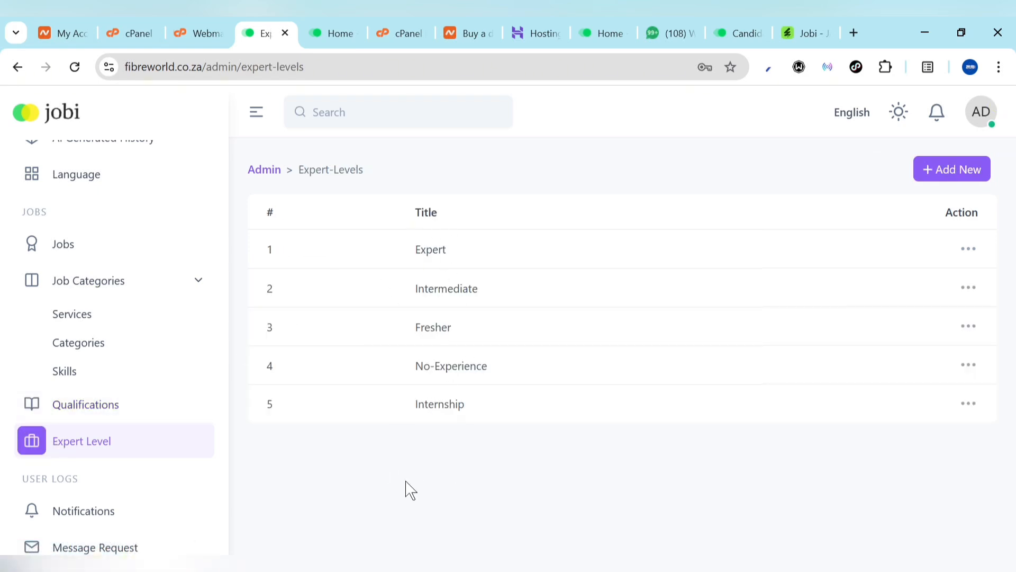
pyautogui.click(69, 409)
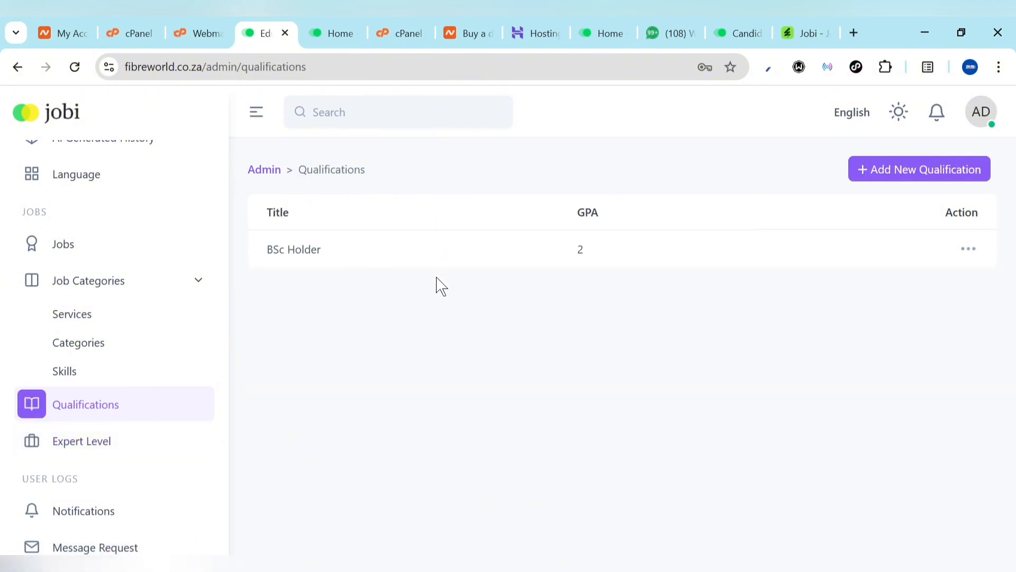
pyautogui.click(189, 292)
pyautogui.scroll(2, 97, 259)
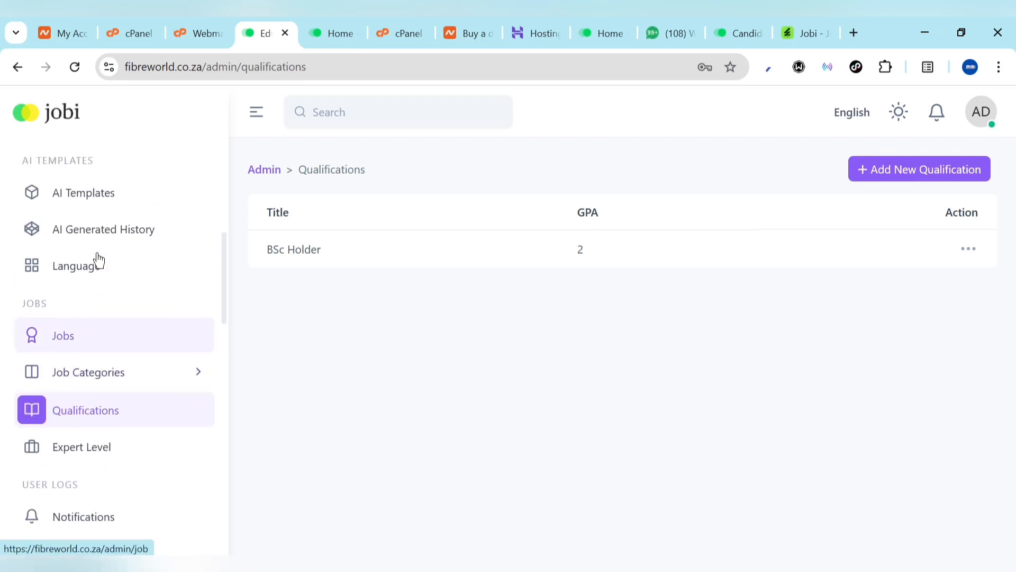
pyautogui.scroll(1, 106, 240)
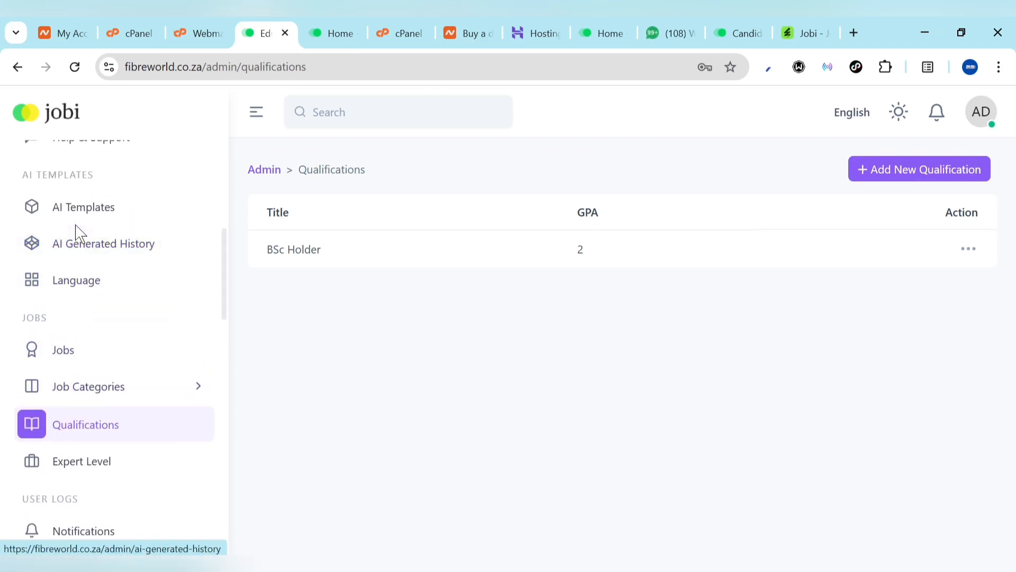
pyautogui.click(59, 227)
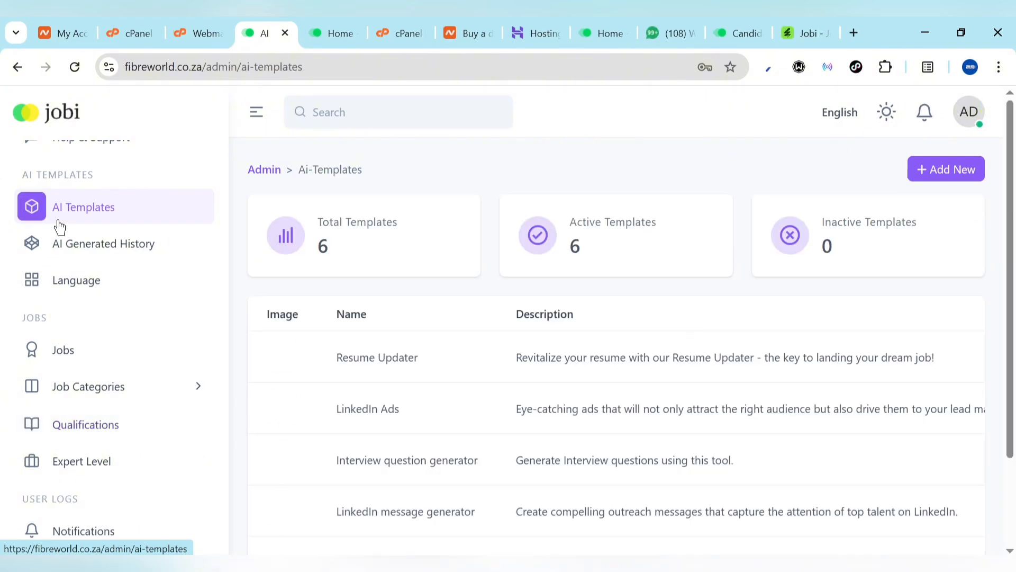
pyautogui.scroll(-2, 392, 465)
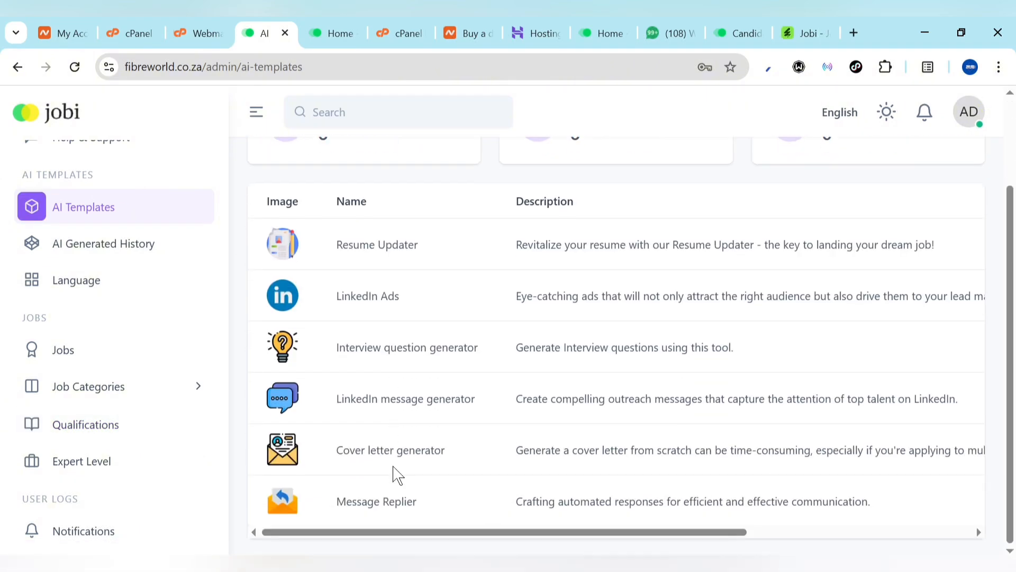
pyautogui.scroll(2, 397, 475)
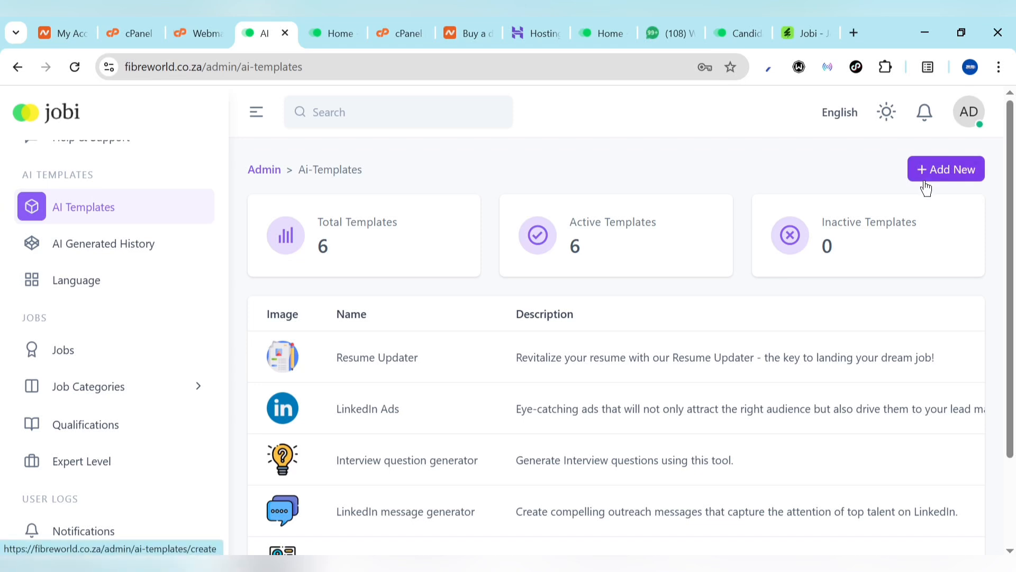
pyautogui.scroll(4, 119, 435)
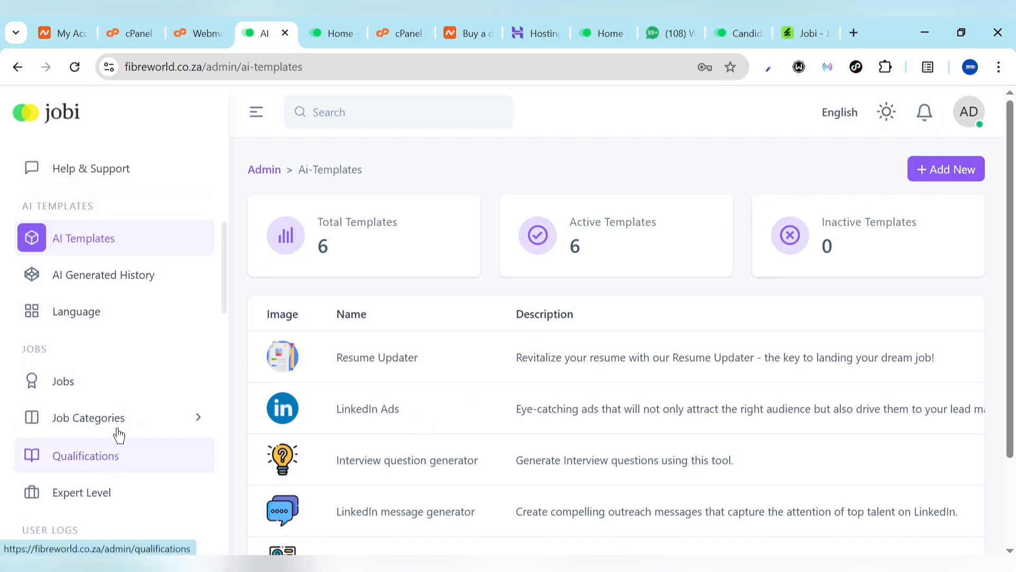
pyautogui.scroll(1, 118, 434)
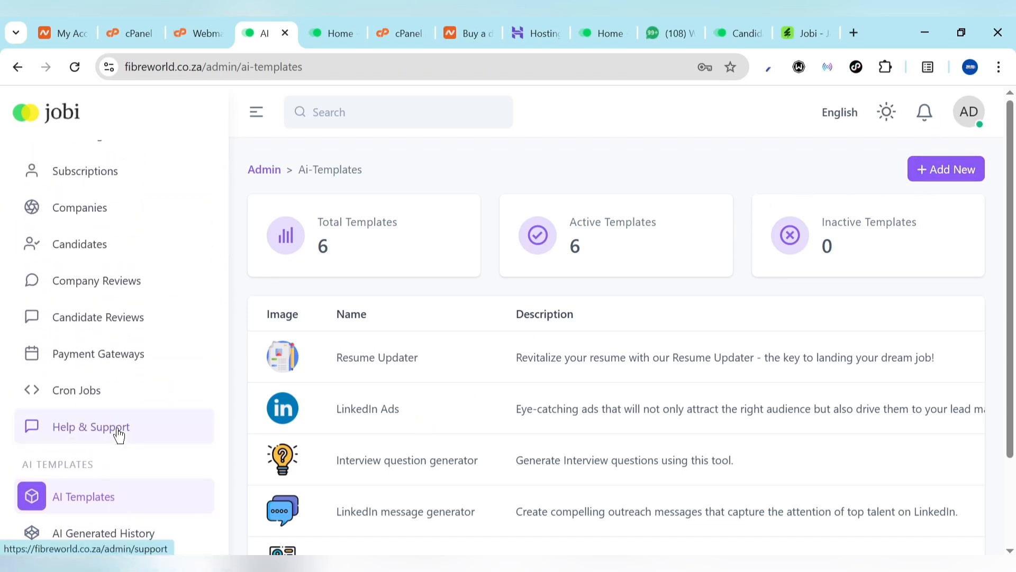
# Copy the notify-to-user curl command from Jobi's Cron Jobs page, then go to cPanel
pyautogui.click(62, 408)
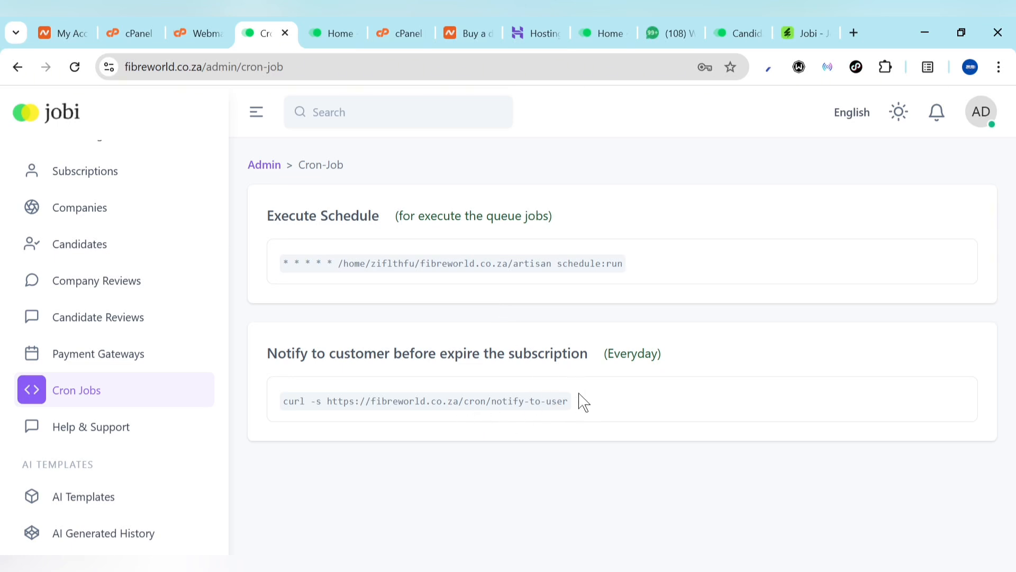
pyautogui.moveTo(583, 402); pyautogui.dragTo(273, 399)
pyautogui.hotkey('ctrl', 'c')
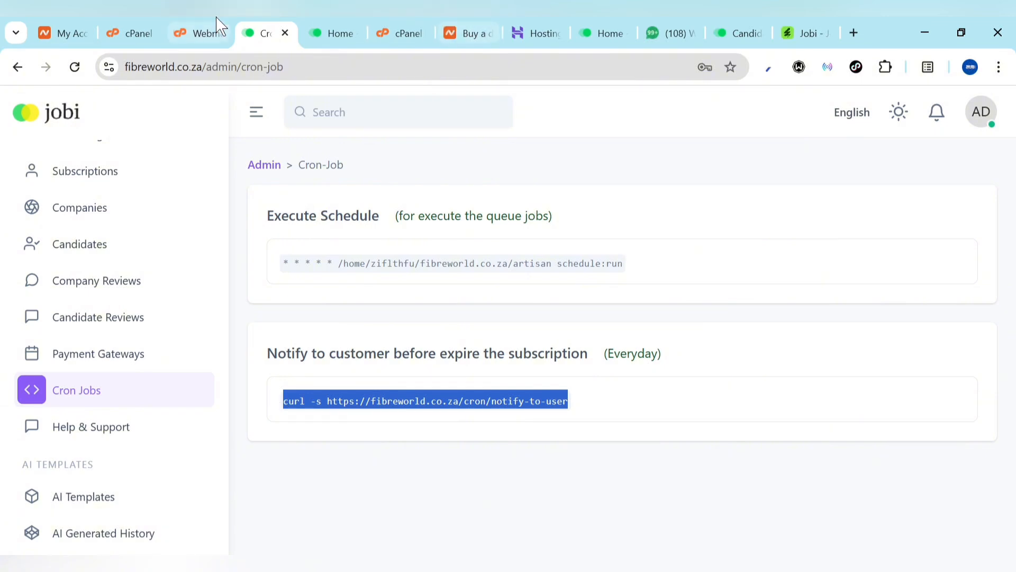
pyautogui.click(137, 23)
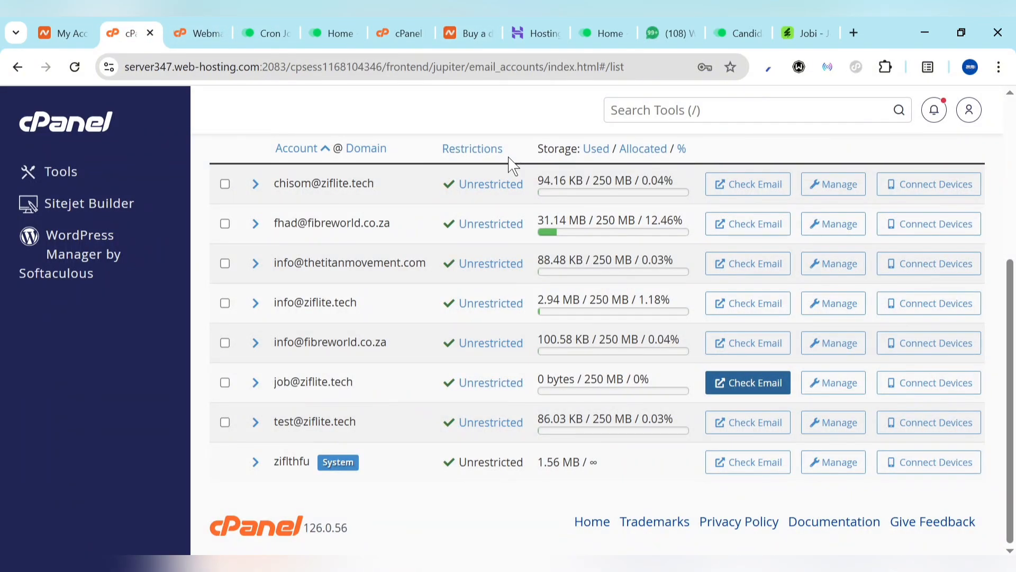
# Find cPanel's Cron Jobs manager through a 'cron' tool search and open it
pyautogui.scroll(5, 583, 137)
pyautogui.click(674, 108)
pyautogui.write('cron')
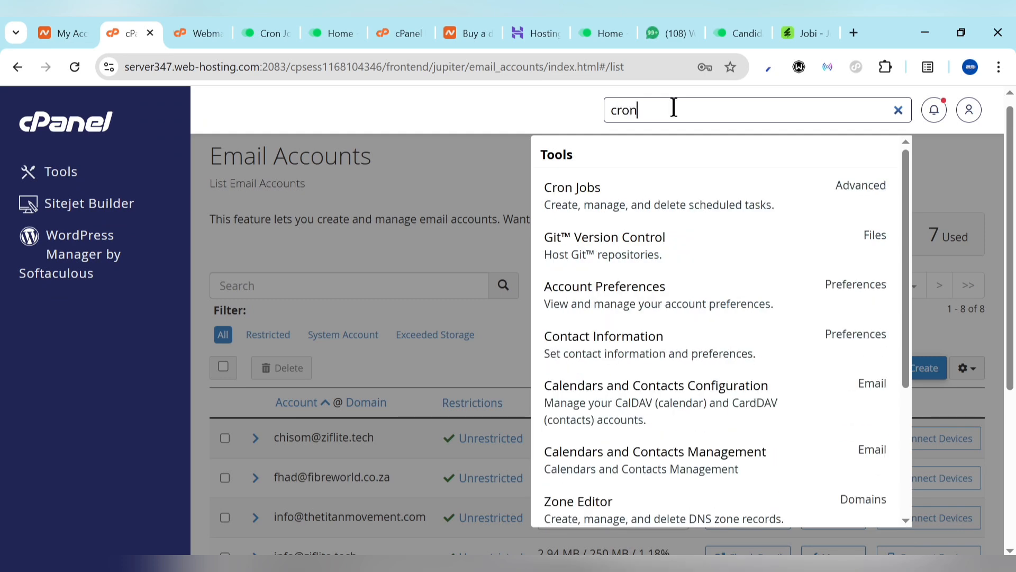
pyautogui.click(588, 207)
pyautogui.scroll(-14, 404, 461)
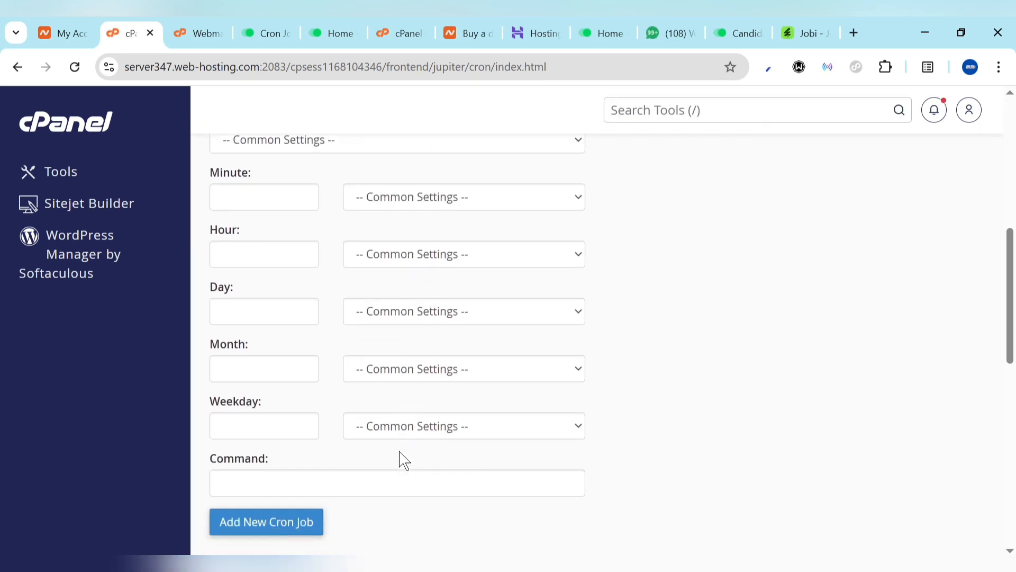
pyautogui.scroll(7, 402, 461)
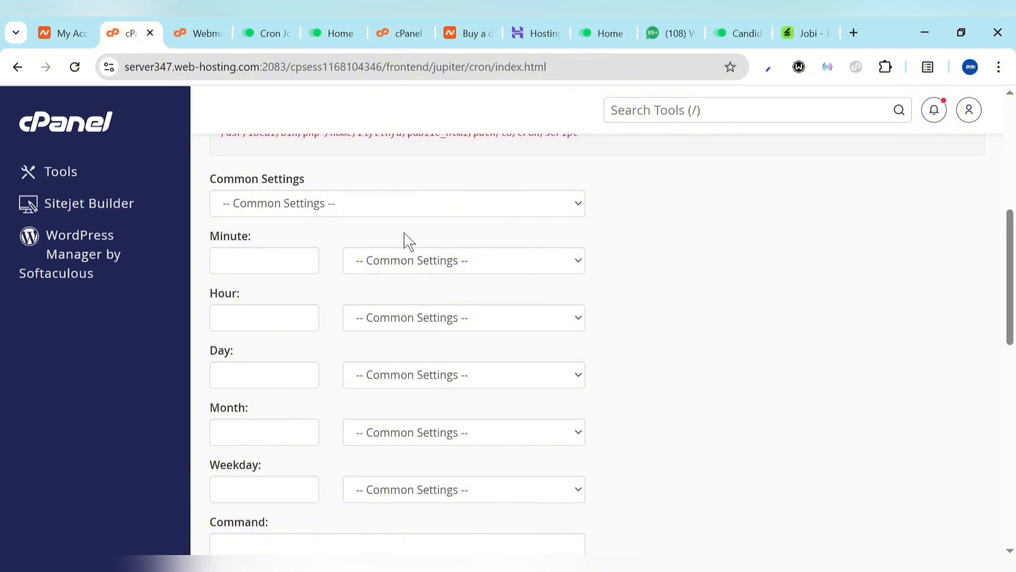
pyautogui.scroll(1, 404, 240)
# Add a Once Per Five Minutes cron job with the pasted curl command; cPanel says it already exists
pyautogui.click(370, 229)
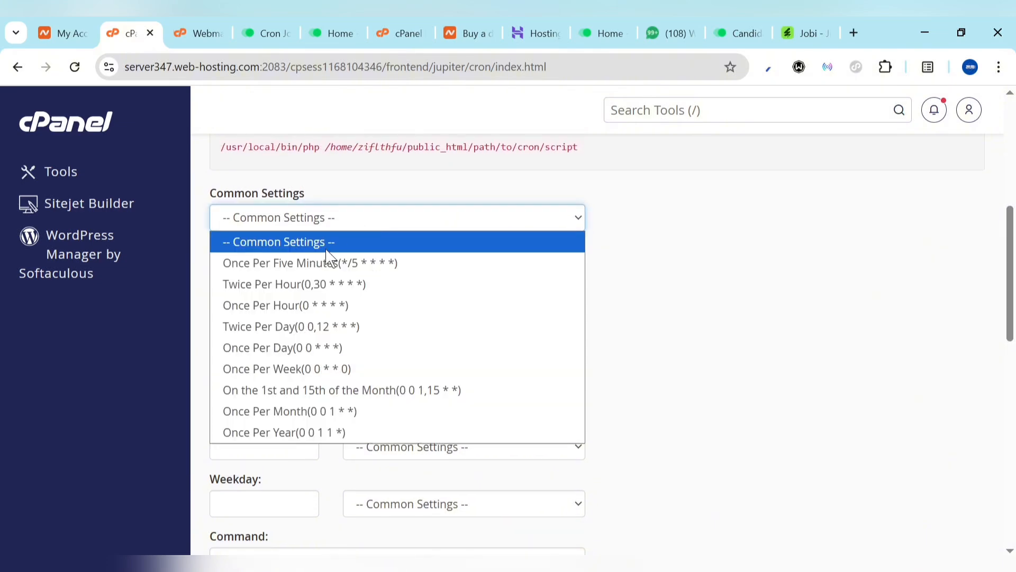
pyautogui.click(243, 264)
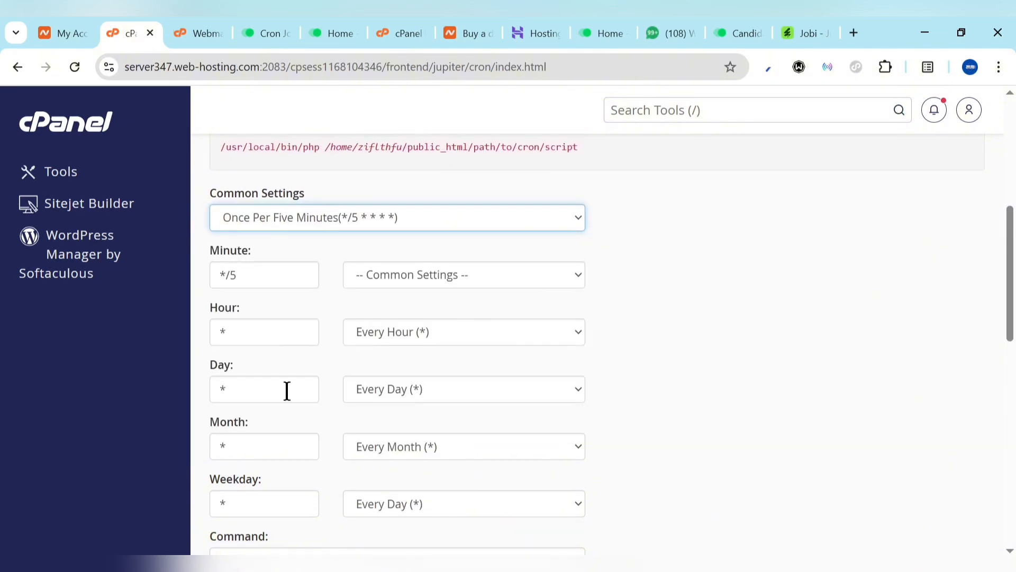
pyautogui.scroll(-4, 287, 391)
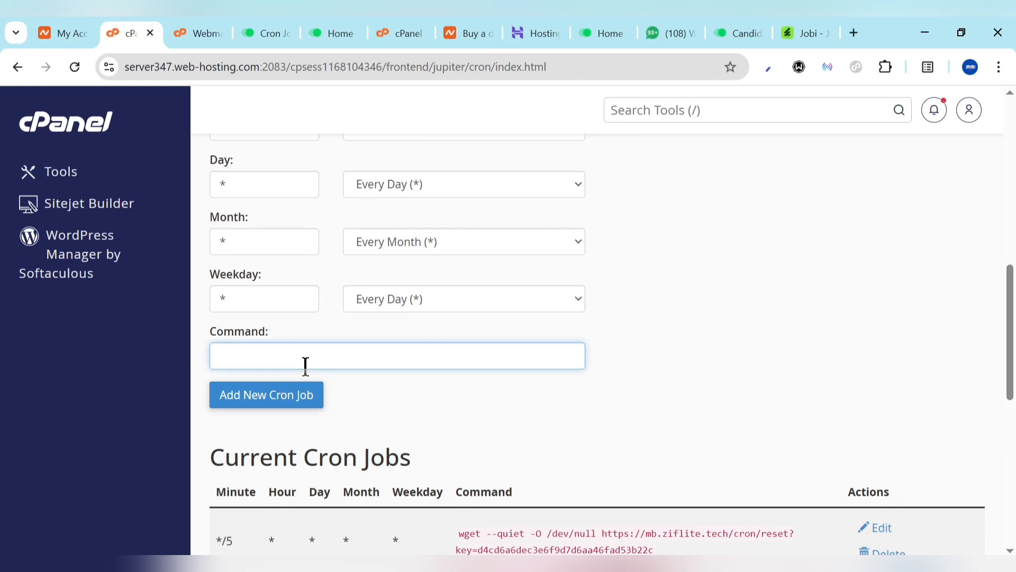
pyautogui.hotkey('ctrl', 'v')
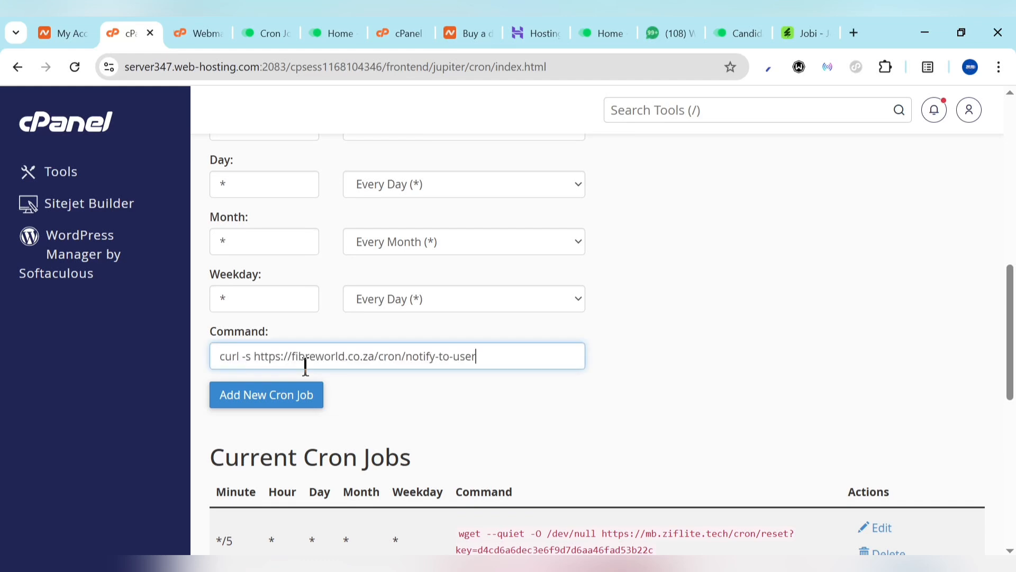
pyautogui.click(271, 393)
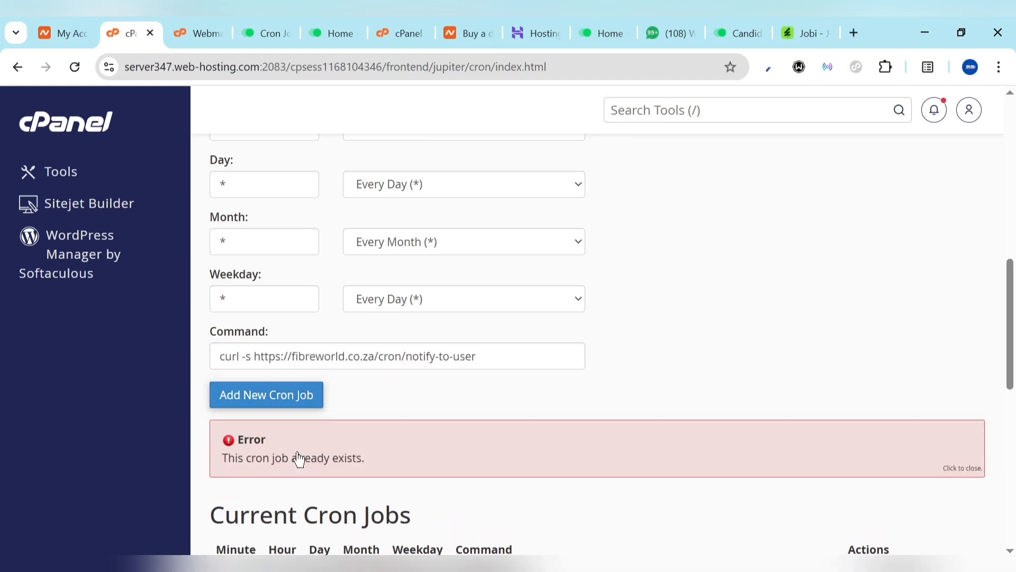
pyautogui.click(296, 26)
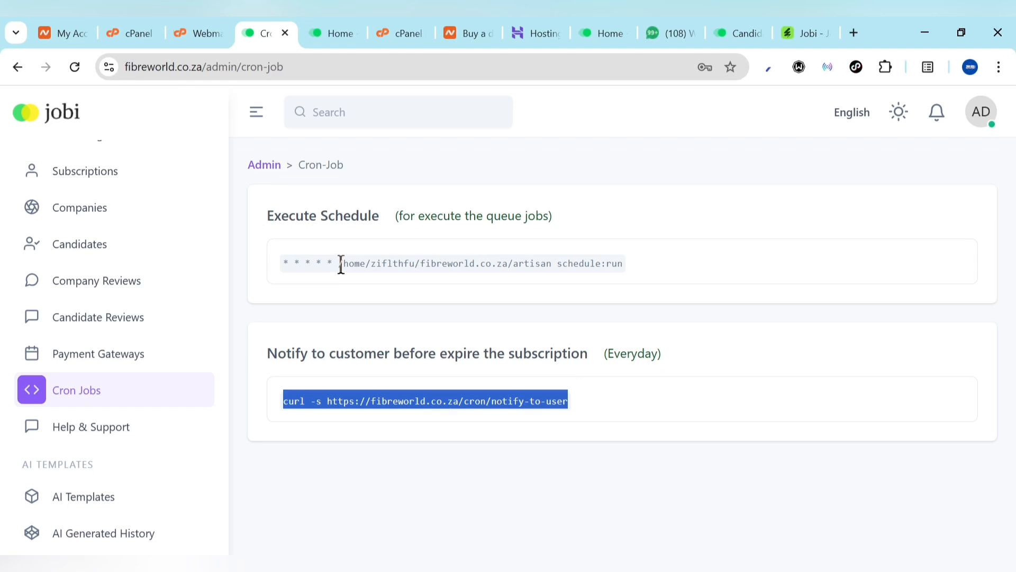
# Select the schedule:run cron command, then review the 10 payment gateways, where only mollie is active
pyautogui.moveTo(341, 264); pyautogui.dragTo(641, 276)
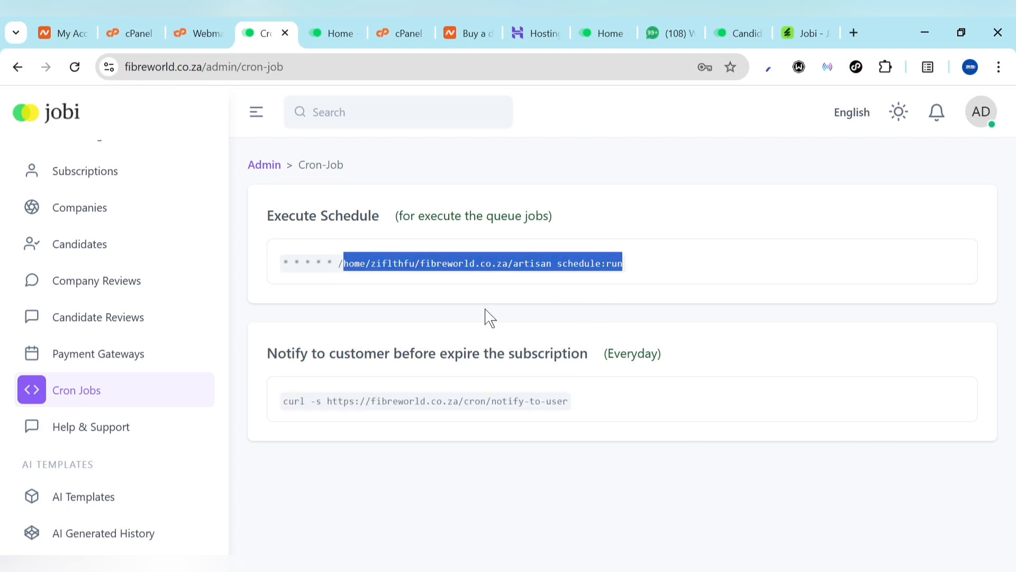
pyautogui.click(109, 361)
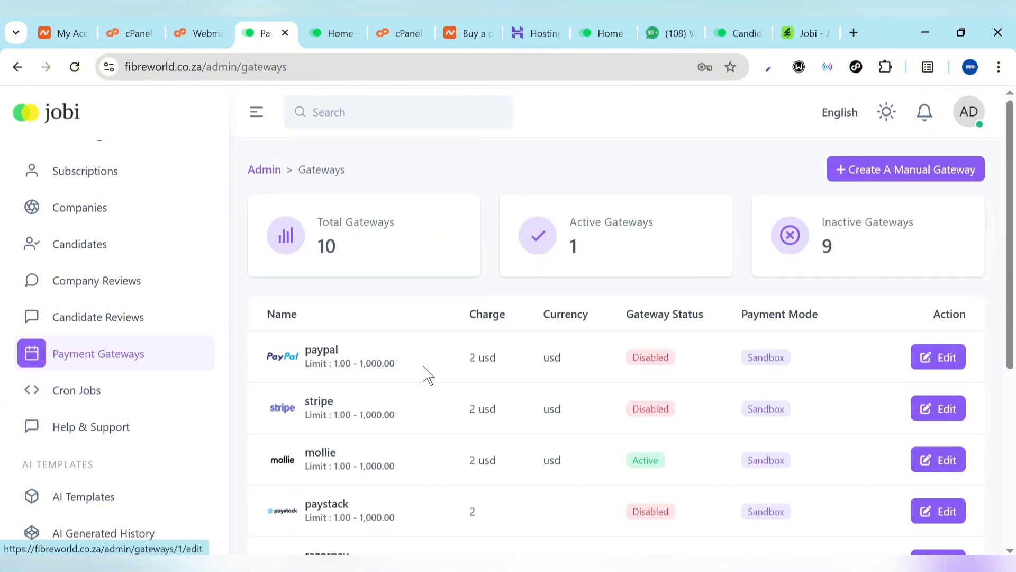
pyautogui.scroll(-5, 384, 402)
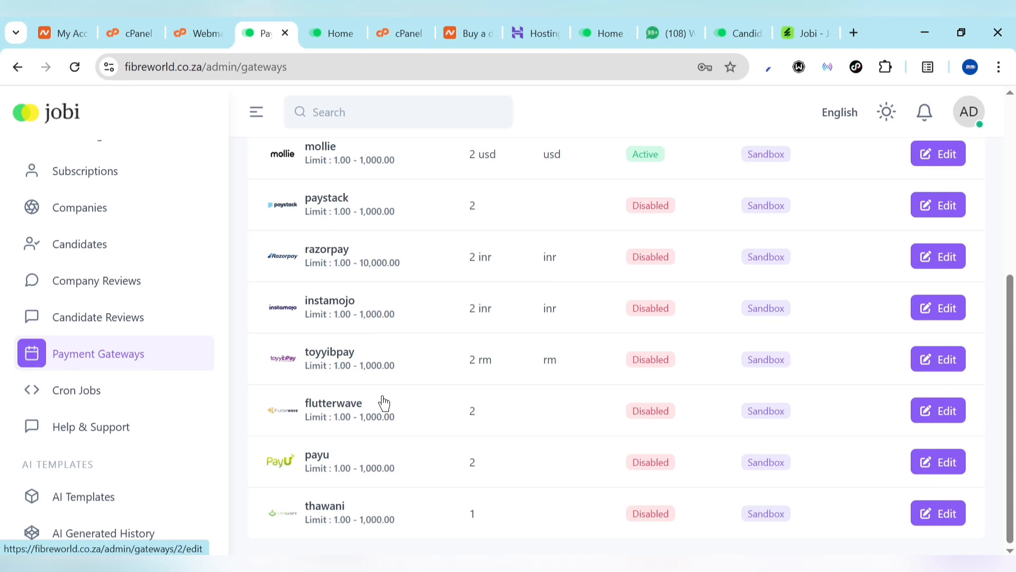
pyautogui.scroll(6, 392, 390)
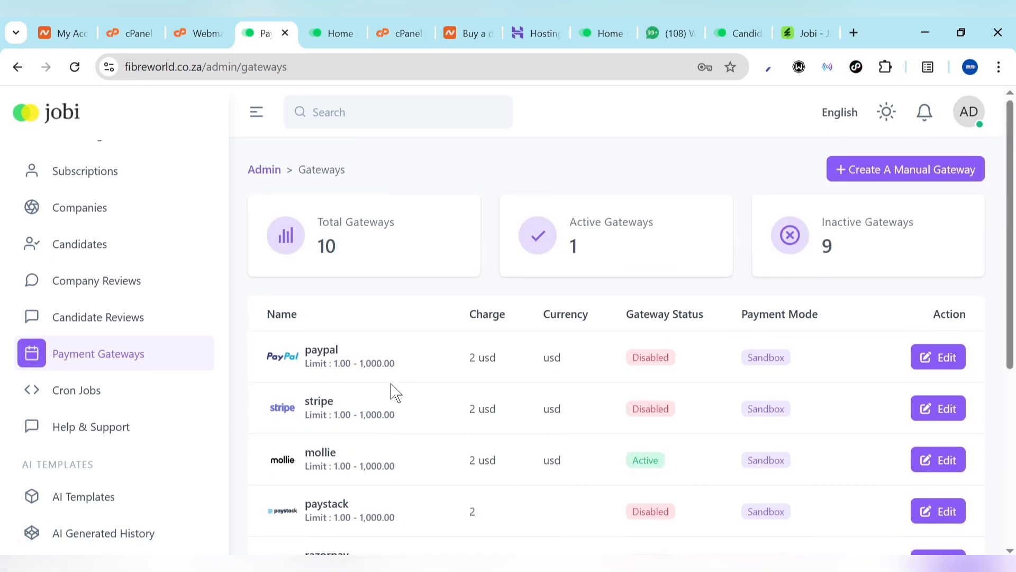
pyautogui.scroll(-3, 322, 458)
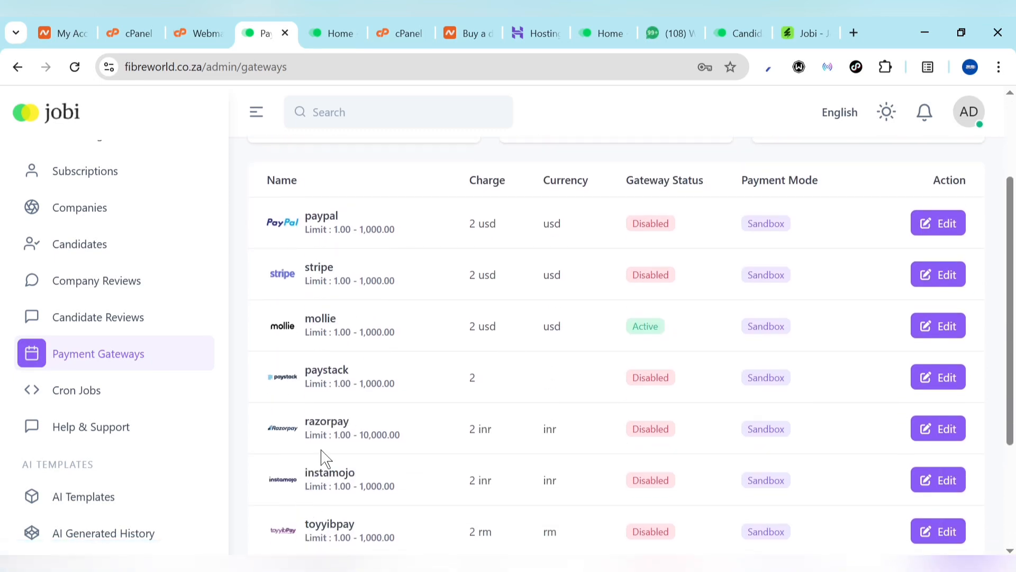
pyautogui.scroll(-3, 309, 471)
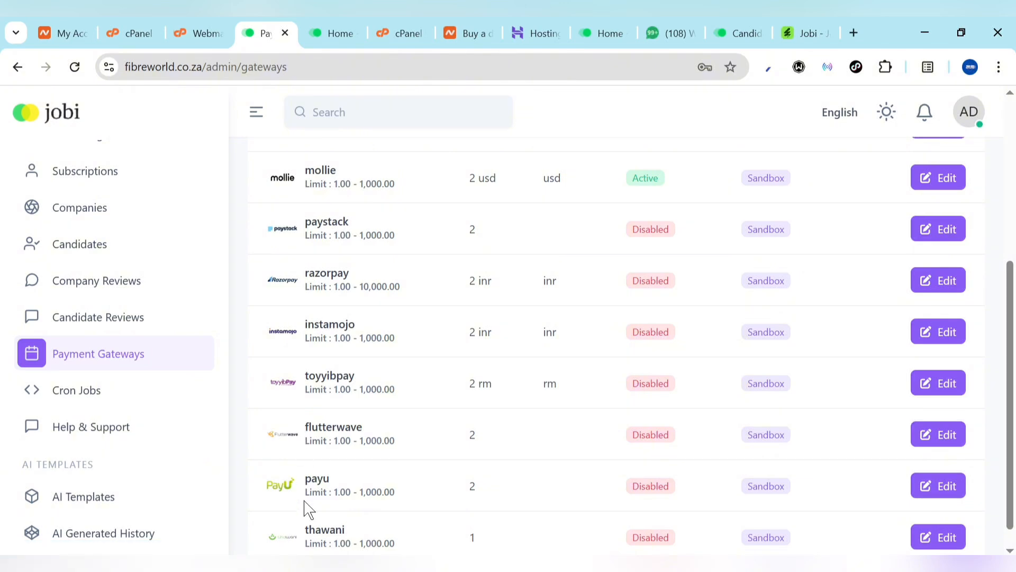
pyautogui.scroll(-1, 309, 508)
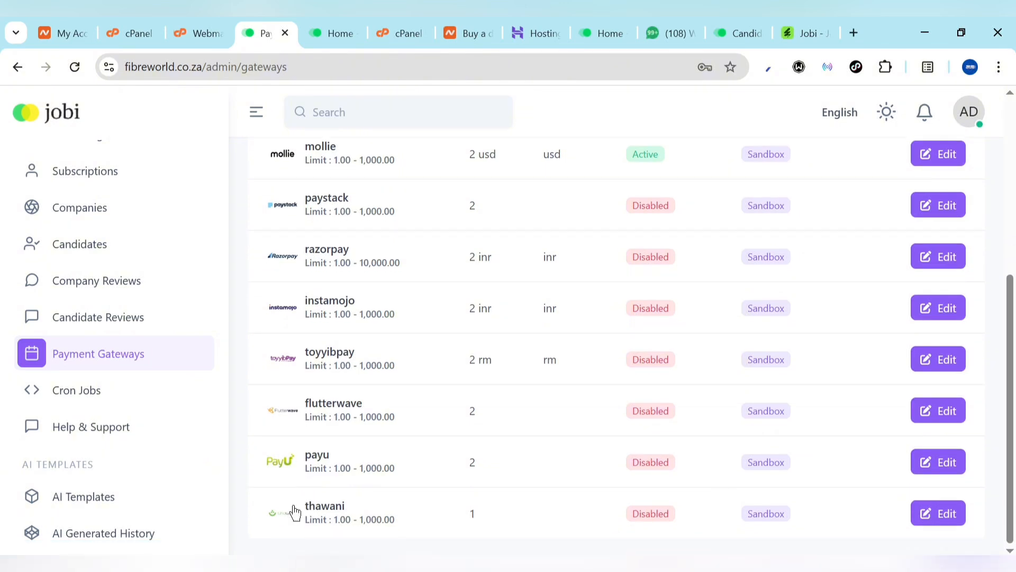
pyautogui.scroll(3, 295, 513)
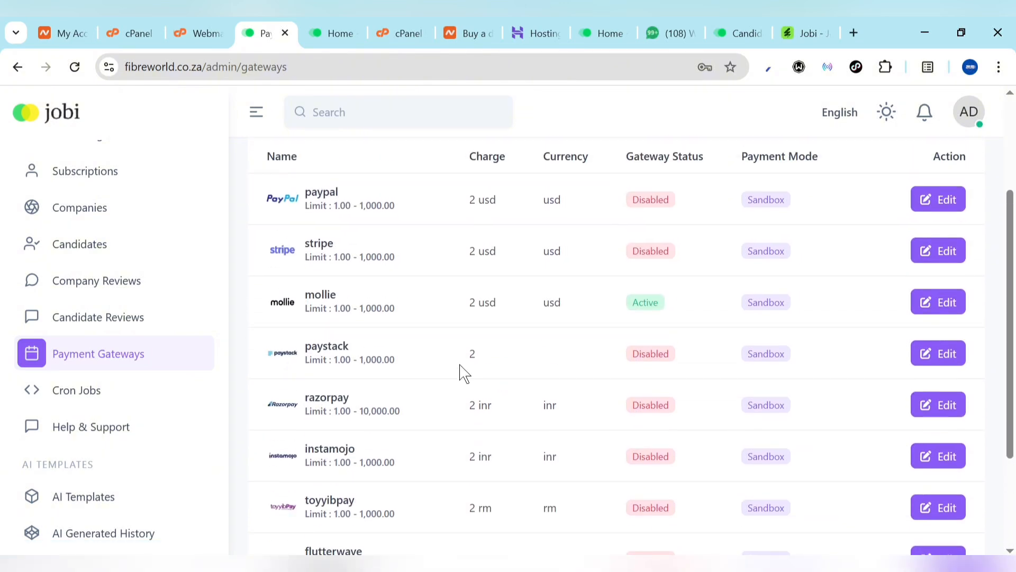
# Open the paystack gateway's edit form, then view the API Keys & Webhooks page in Paystack
pyautogui.click(930, 352)
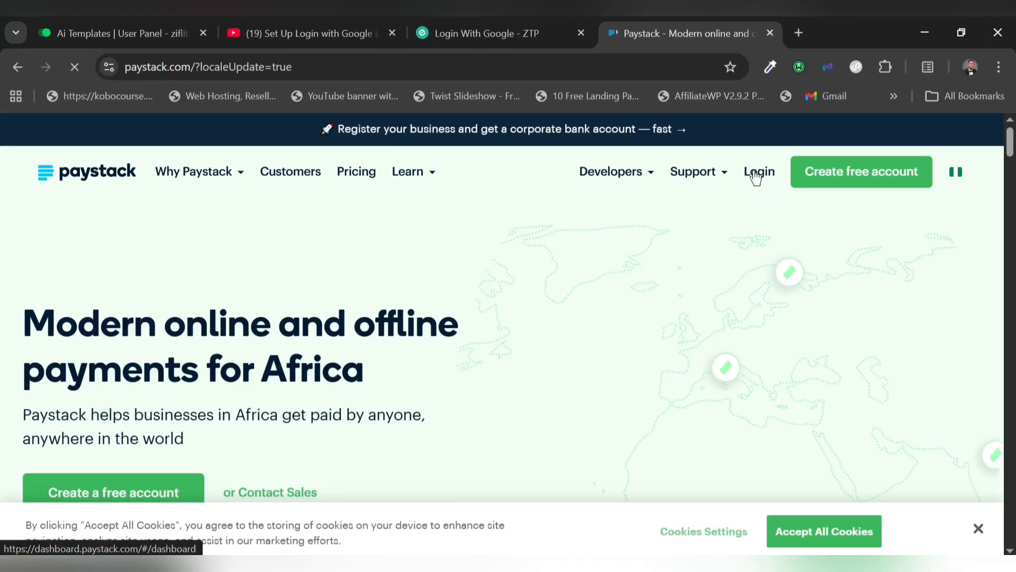
pyautogui.click(756, 178)
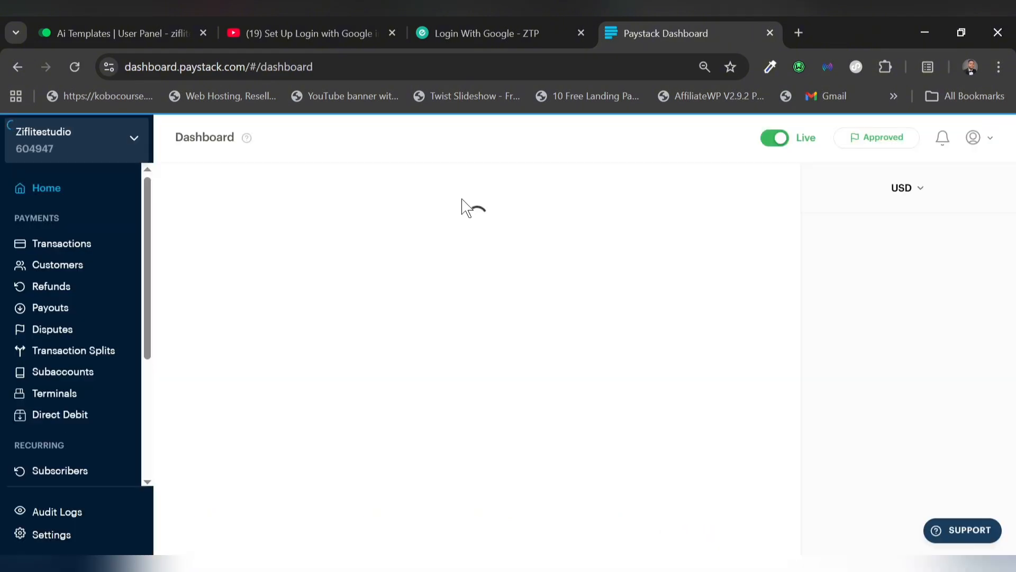
pyautogui.click(52, 534)
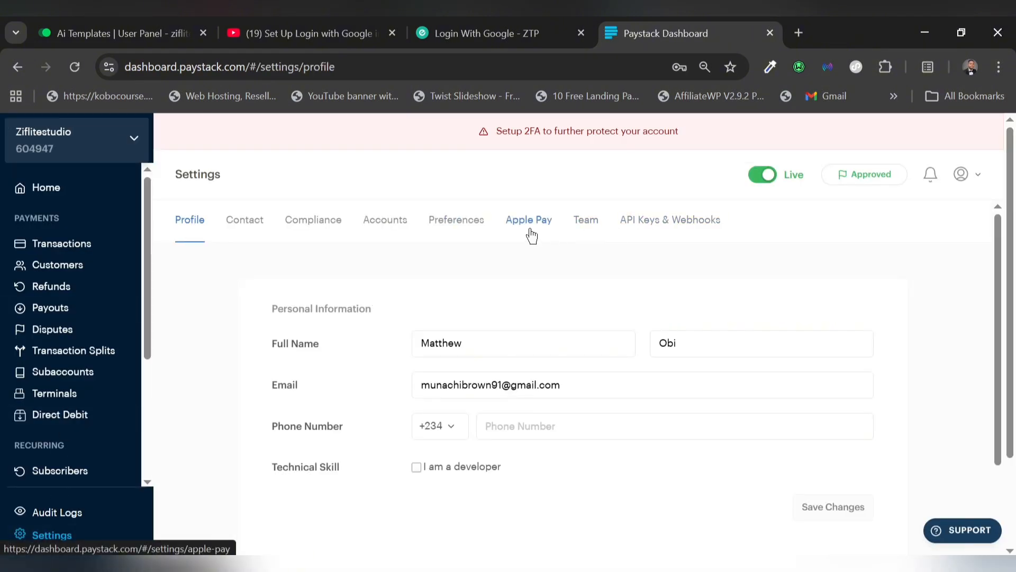
pyautogui.click(653, 233)
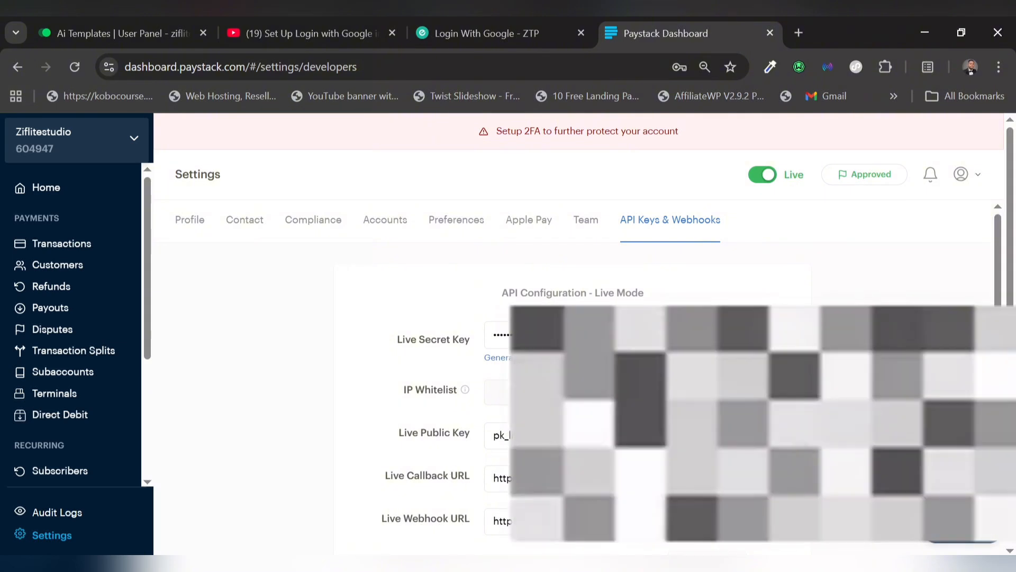
pyautogui.hotkey('alt', 'Tab')
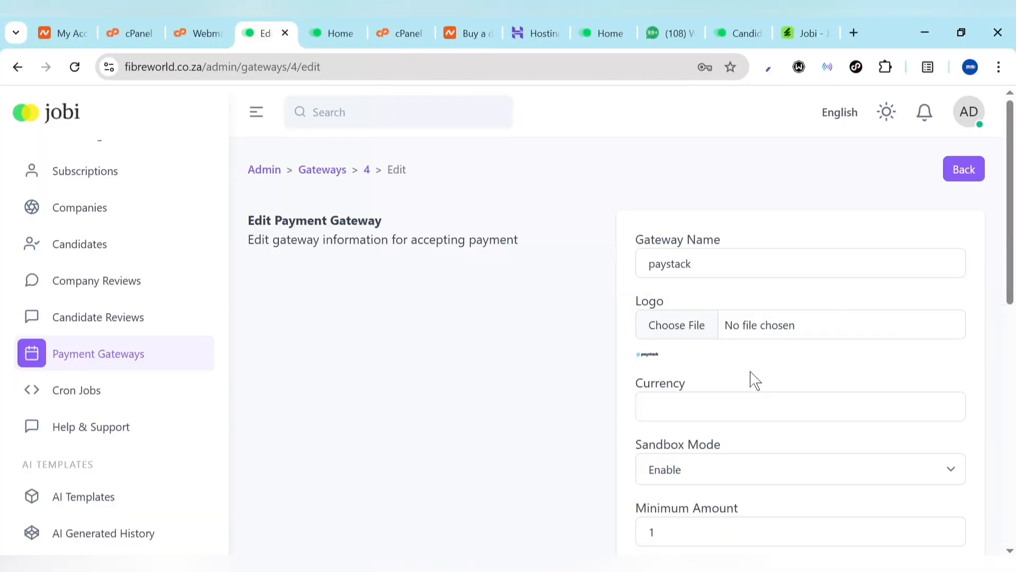
# Paste the live Paystack public and secret keys into the gateway's key fields
pyautogui.scroll(-6, 751, 414)
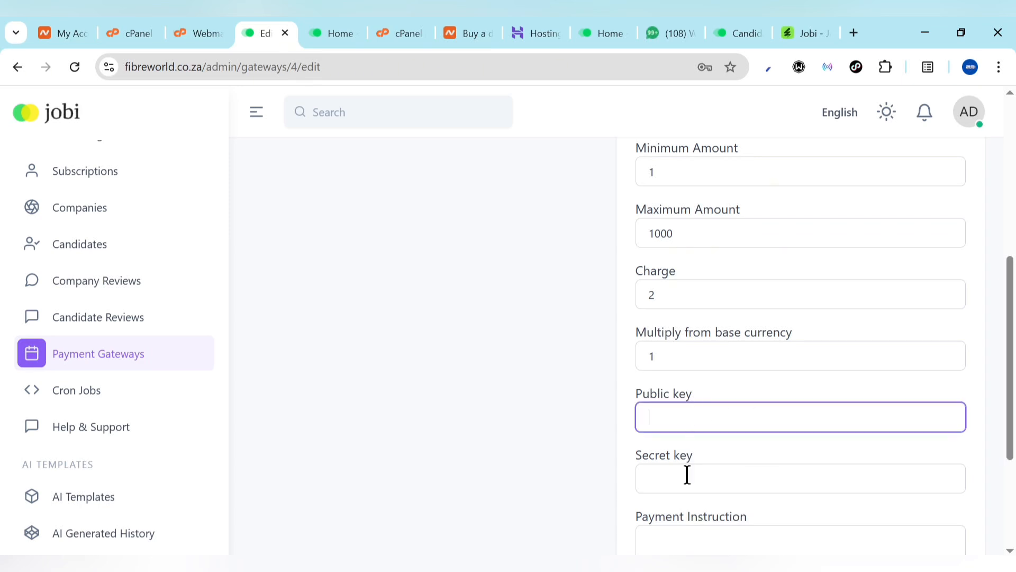
pyautogui.scroll(-1, 687, 474)
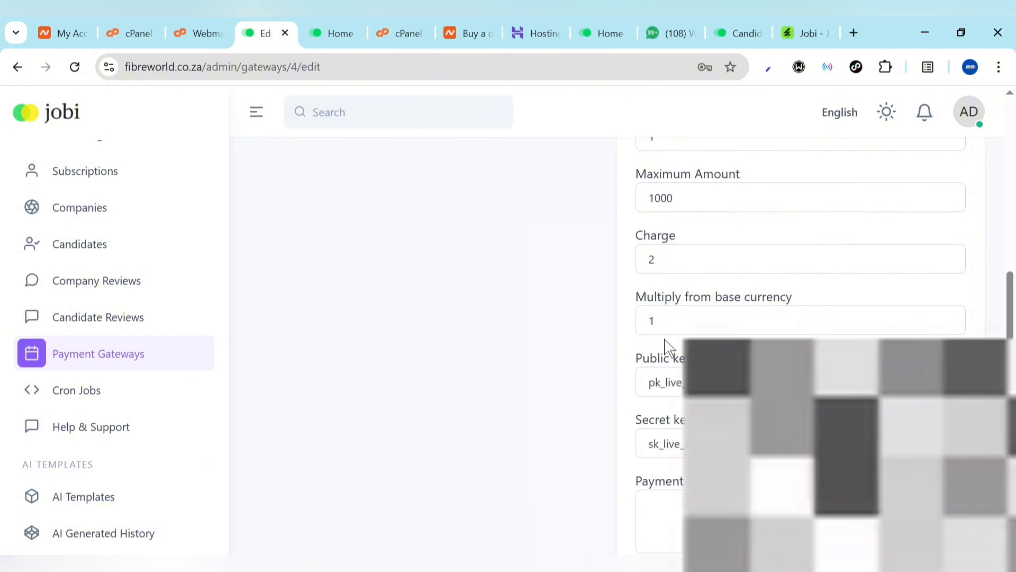
pyautogui.scroll(2, 669, 347)
pyautogui.scroll(5, 667, 347)
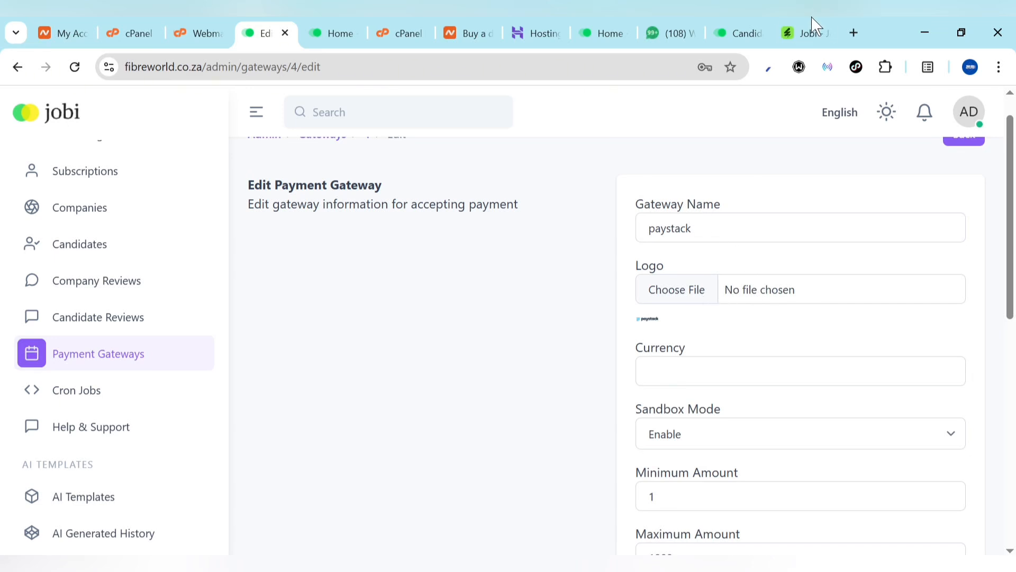
# Save a Paystack logo from Google Images and choose download.png as the gateway logo
pyautogui.click(854, 33)
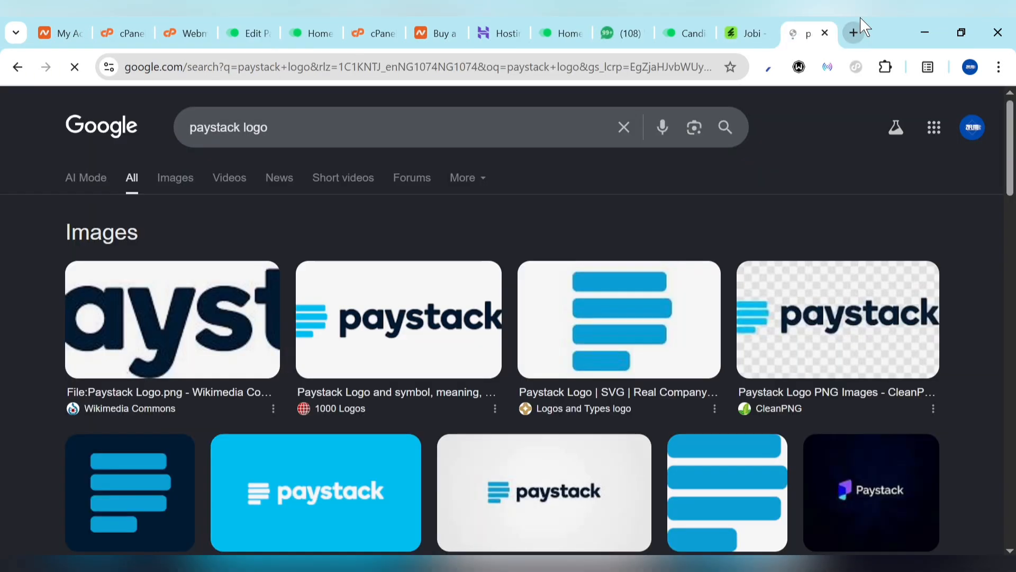
pyautogui.rightClick(429, 306)
pyautogui.click(506, 350)
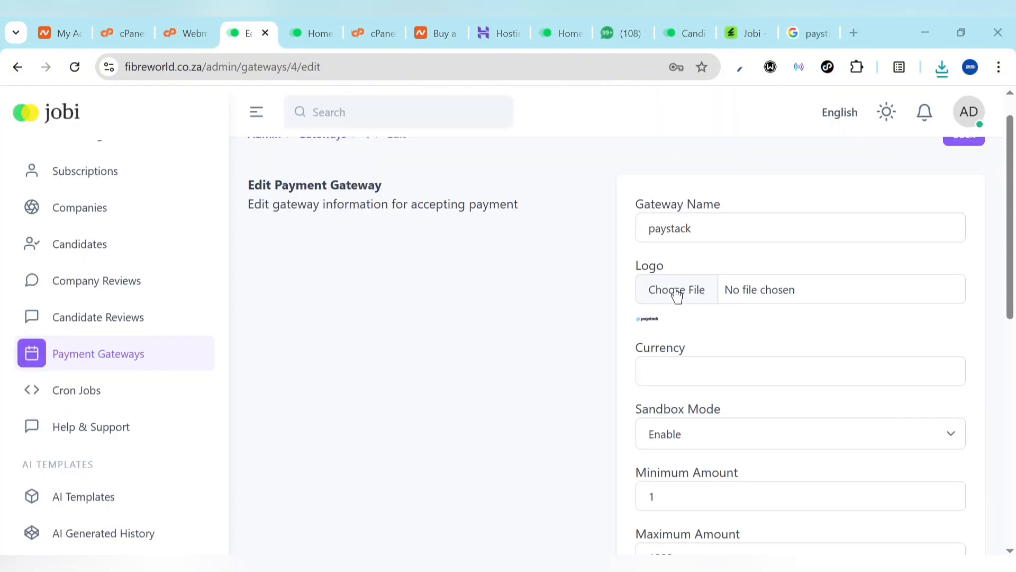
pyautogui.click(668, 295)
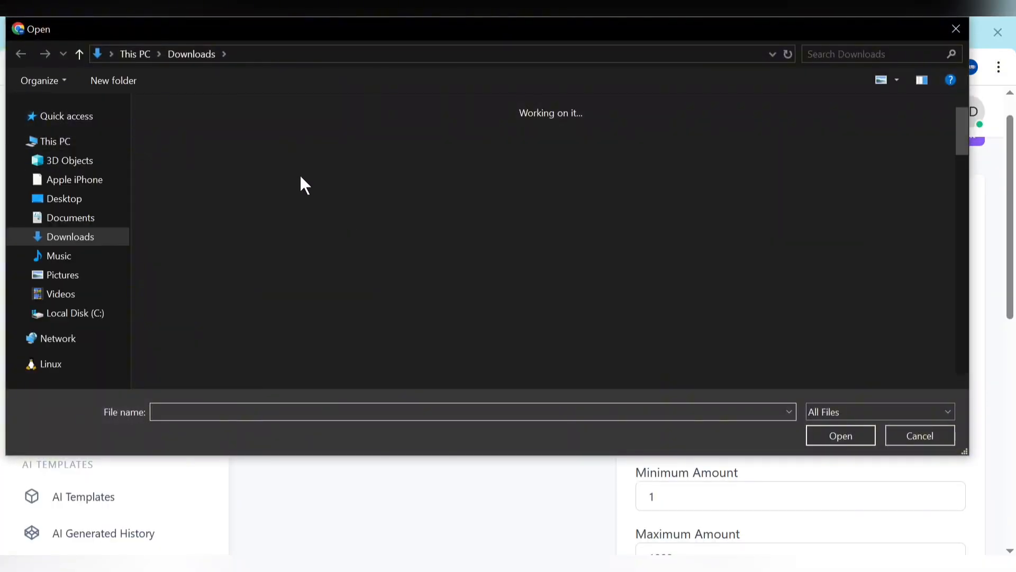
pyautogui.doubleClick(200, 181)
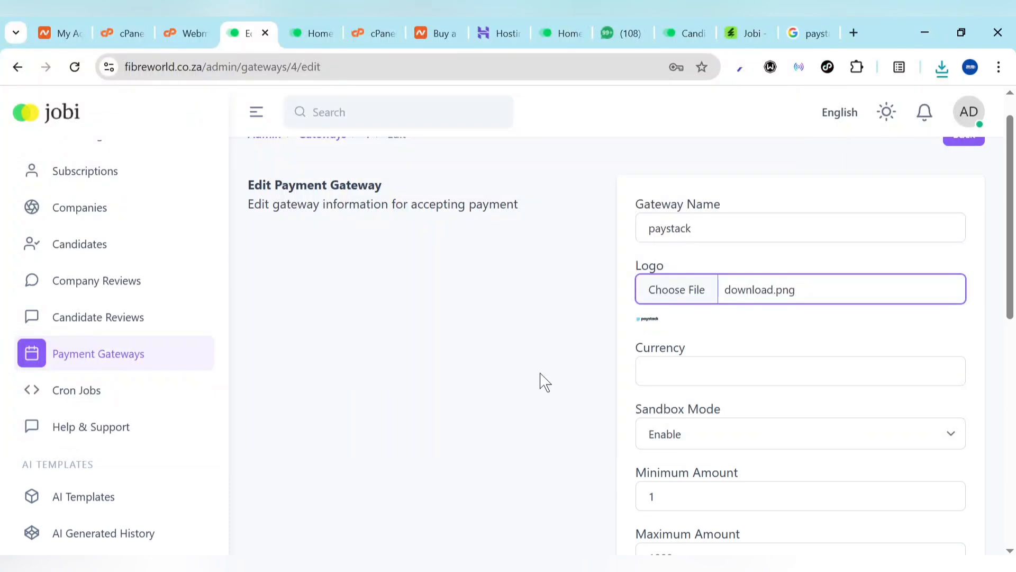
# Set the paystack gateway currency to NGN and disable sandbox mode
pyautogui.click(730, 374)
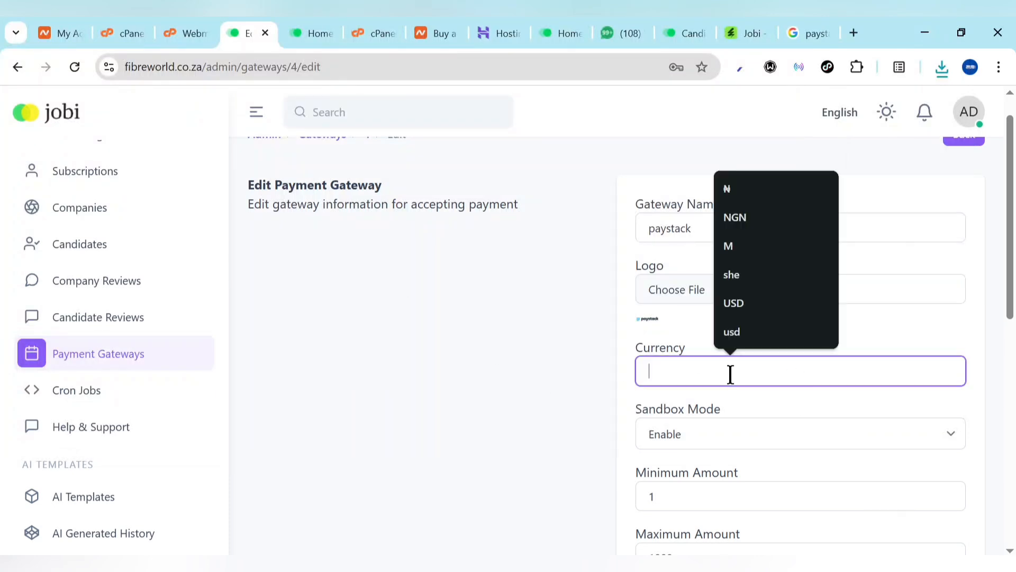
pyautogui.click(745, 216)
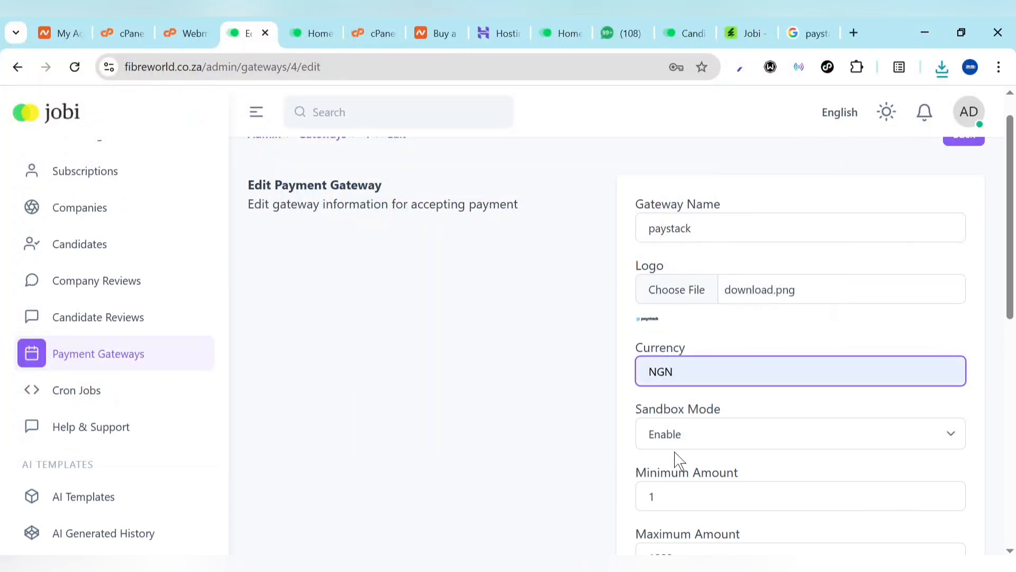
pyautogui.click(702, 446)
pyautogui.click(681, 481)
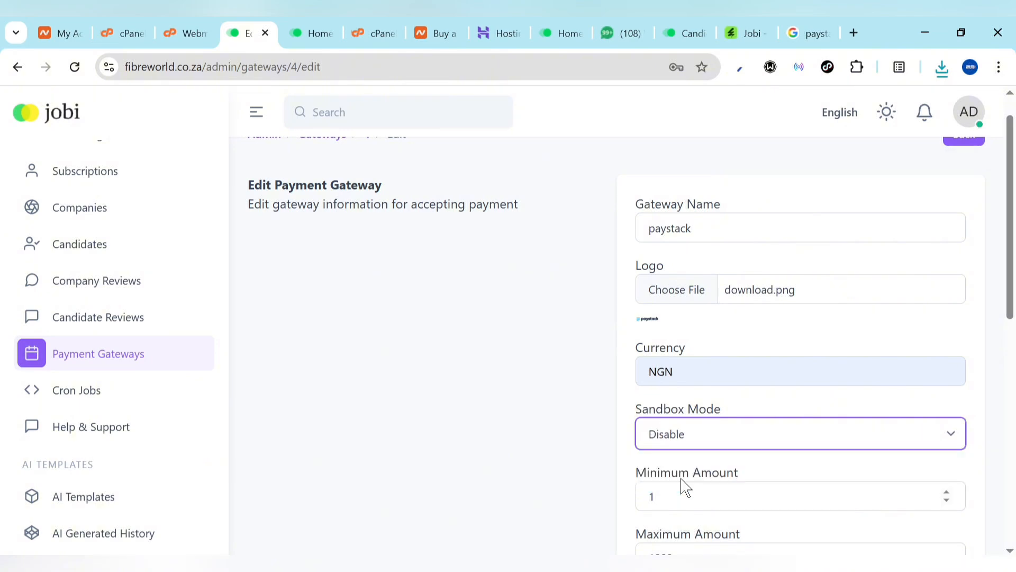
pyautogui.scroll(-2, 683, 476)
# Set minimum amount 100, maximum 999,994 and gateway charge 100
pyautogui.click(665, 436)
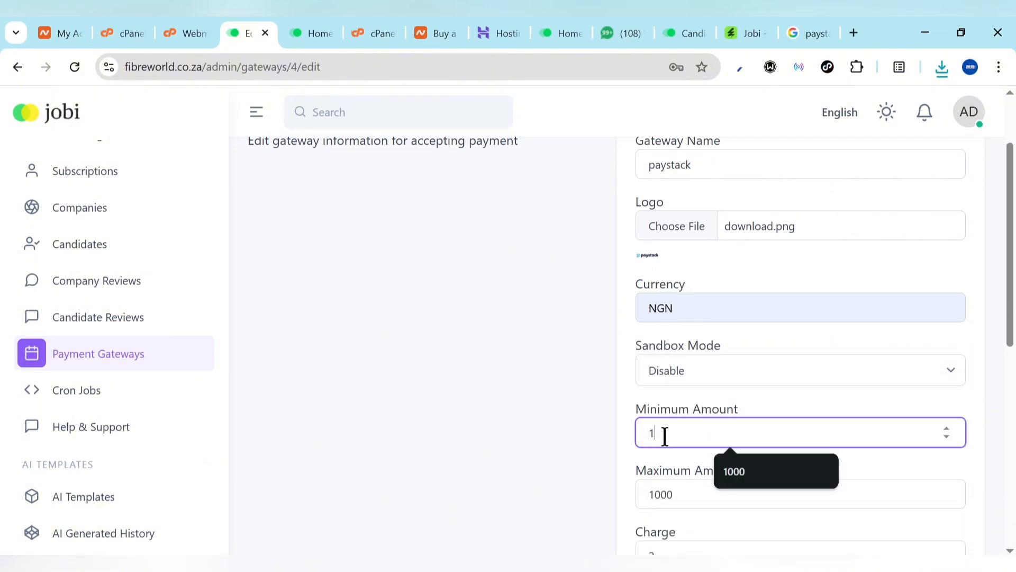
pyautogui.write('00')
pyautogui.click(643, 467)
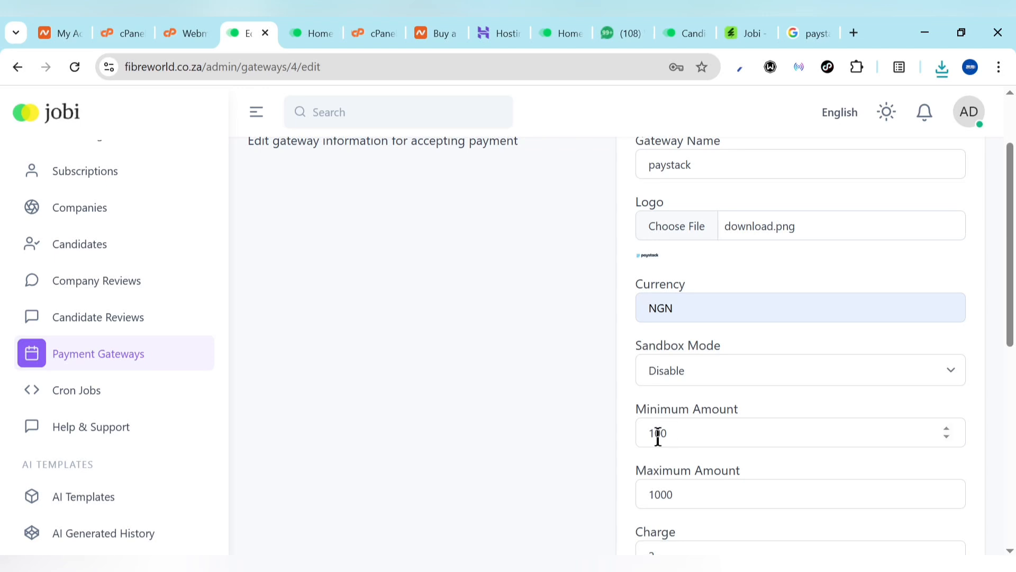
pyautogui.click(675, 491)
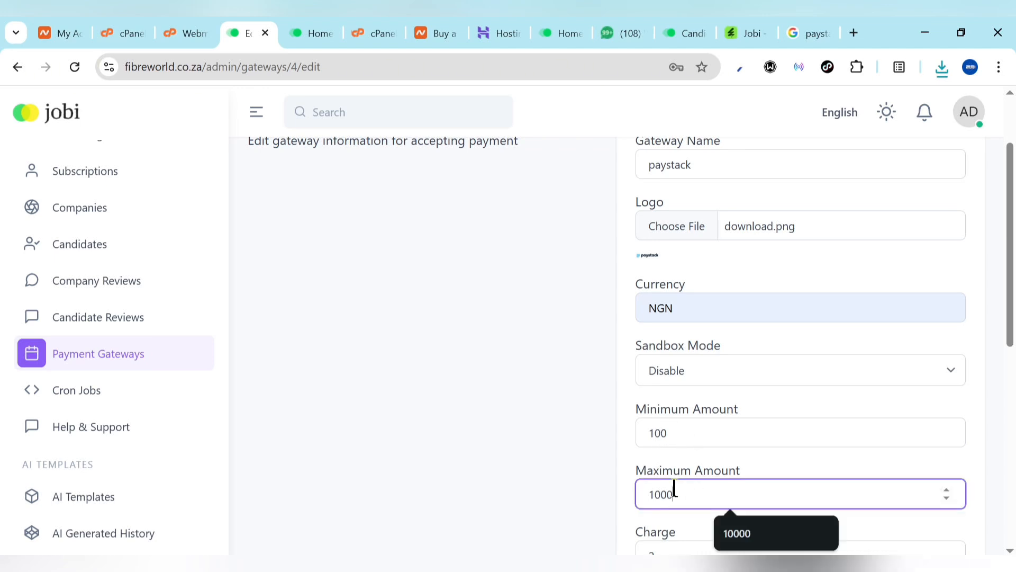
pyautogui.write('00')
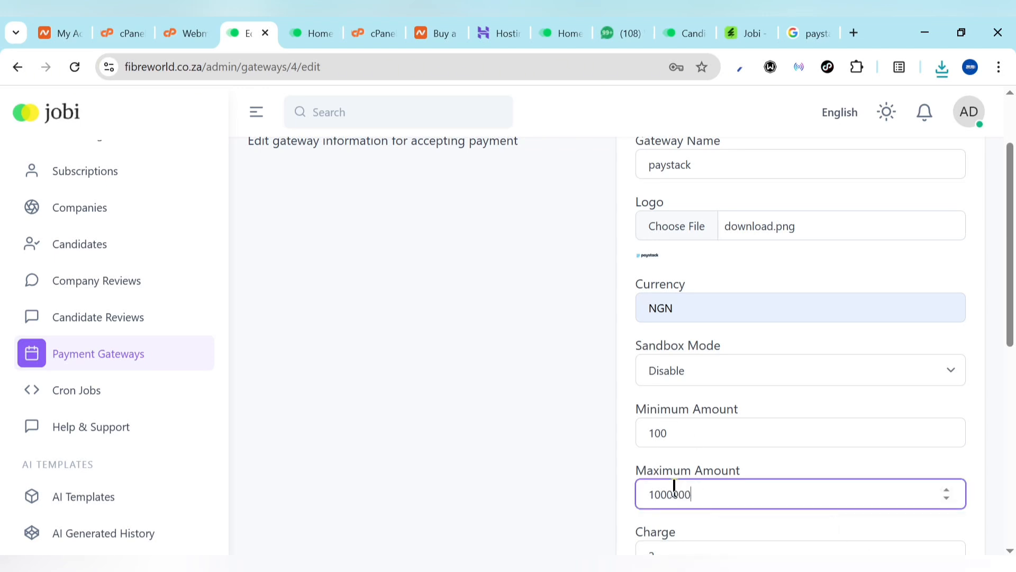
pyautogui.scroll(-6, 673, 487)
pyautogui.click(654, 448)
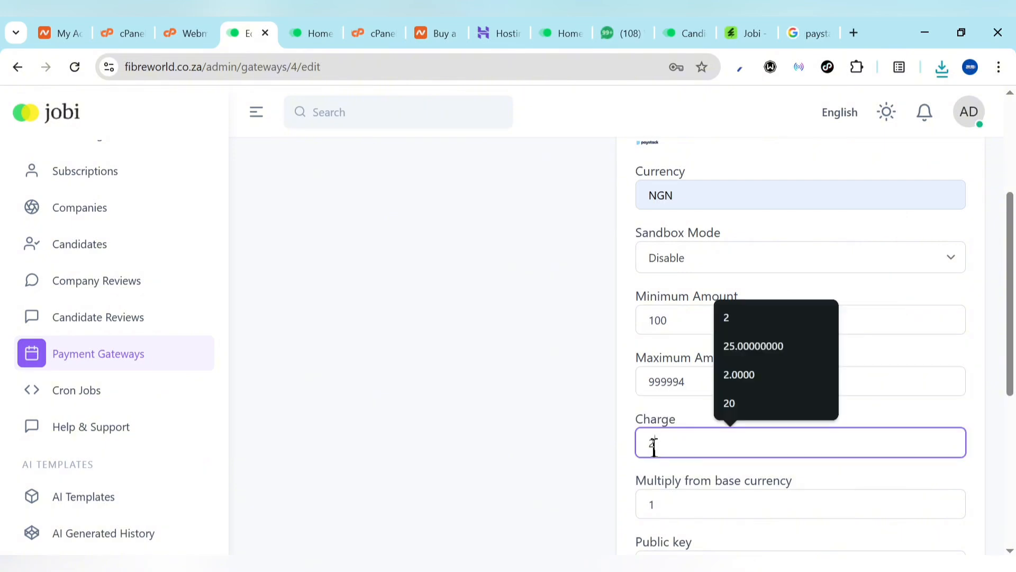
pyautogui.press('BackSpace')
pyautogui.write('100')
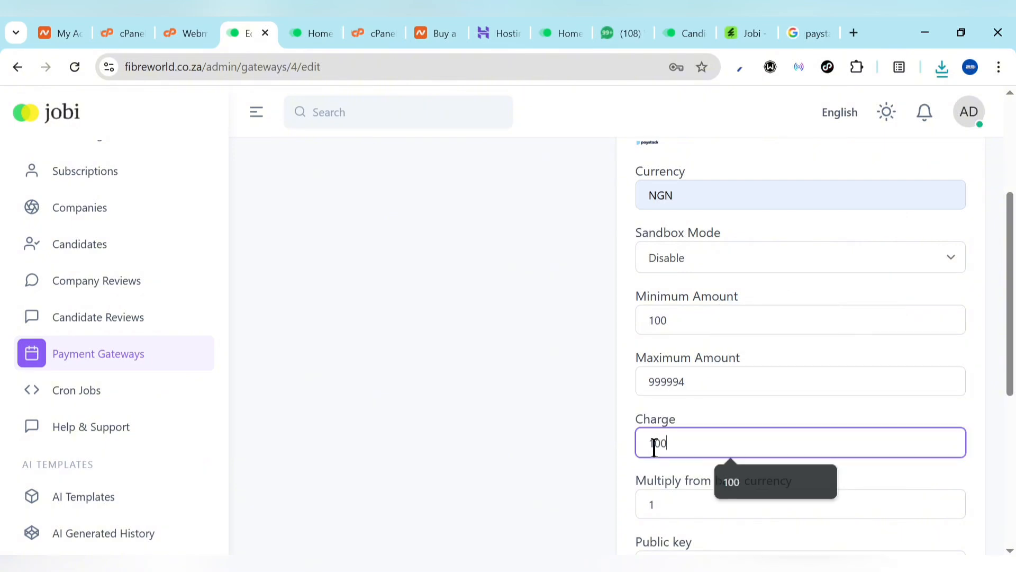
pyautogui.click(640, 447)
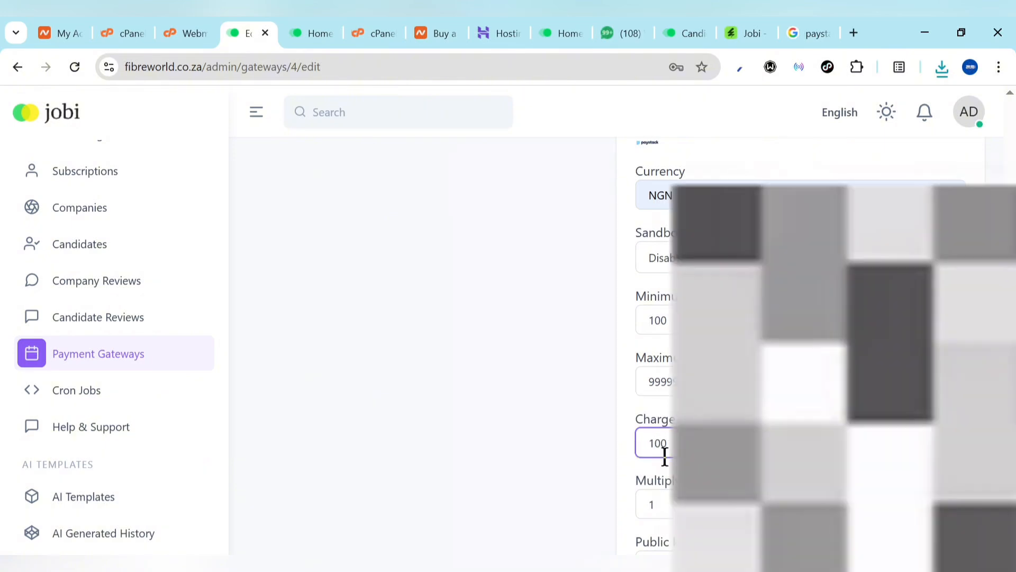
# Enter 'pay now' as the payment instruction
pyautogui.scroll(-1, 693, 471)
pyautogui.scroll(-5, 719, 476)
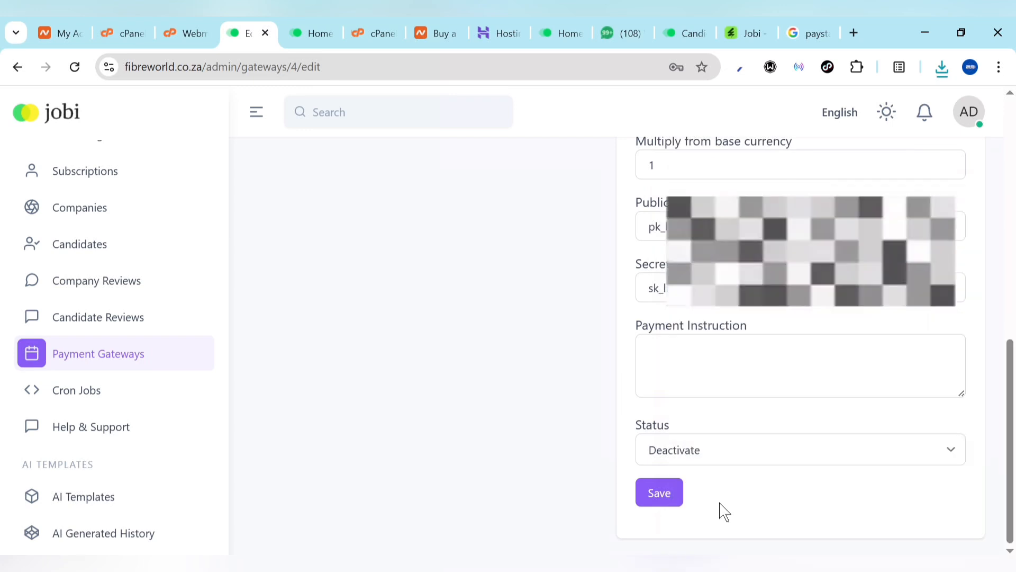
pyautogui.click(694, 385)
pyautogui.write('pa')
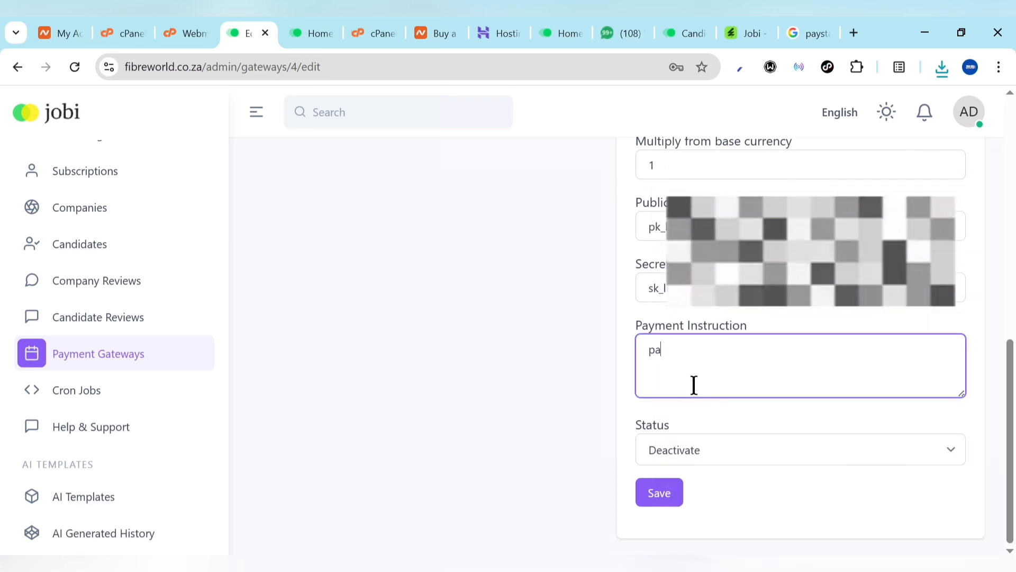
pyautogui.write('y now')
# Set the gateway status to Active and save the paystack settings
pyautogui.click(693, 455)
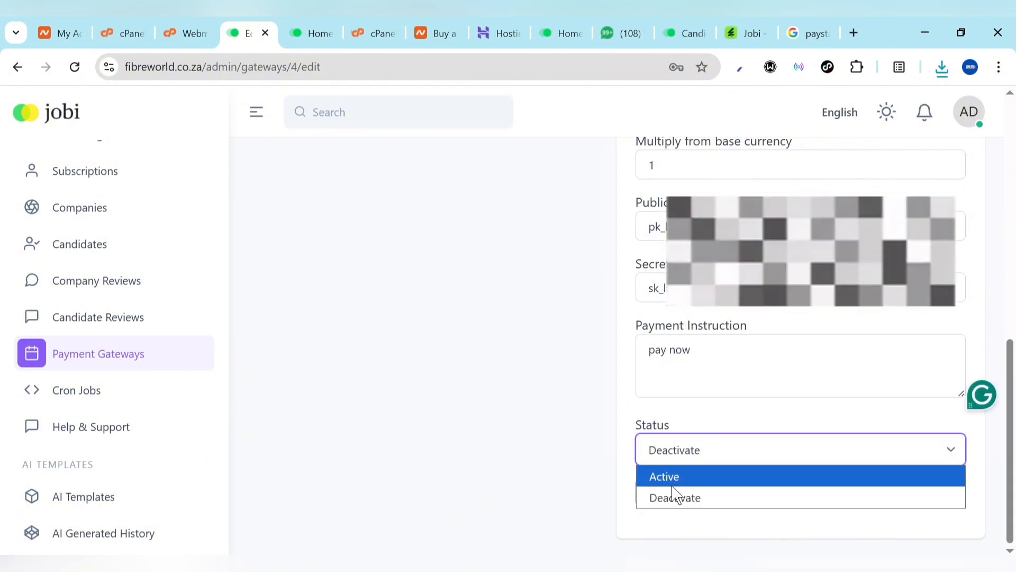
pyautogui.click(675, 475)
pyautogui.click(654, 499)
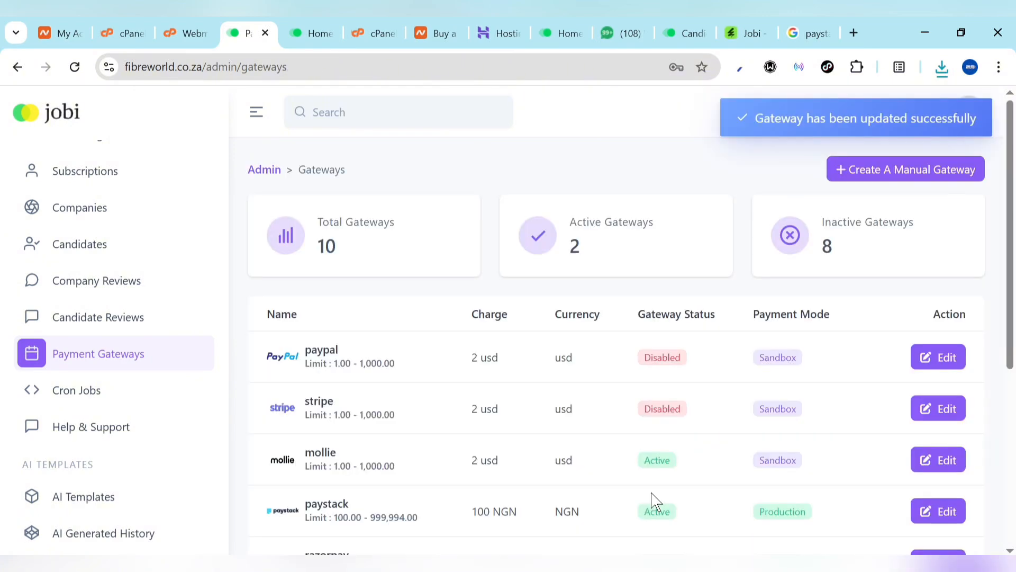
pyautogui.scroll(-4, 635, 500)
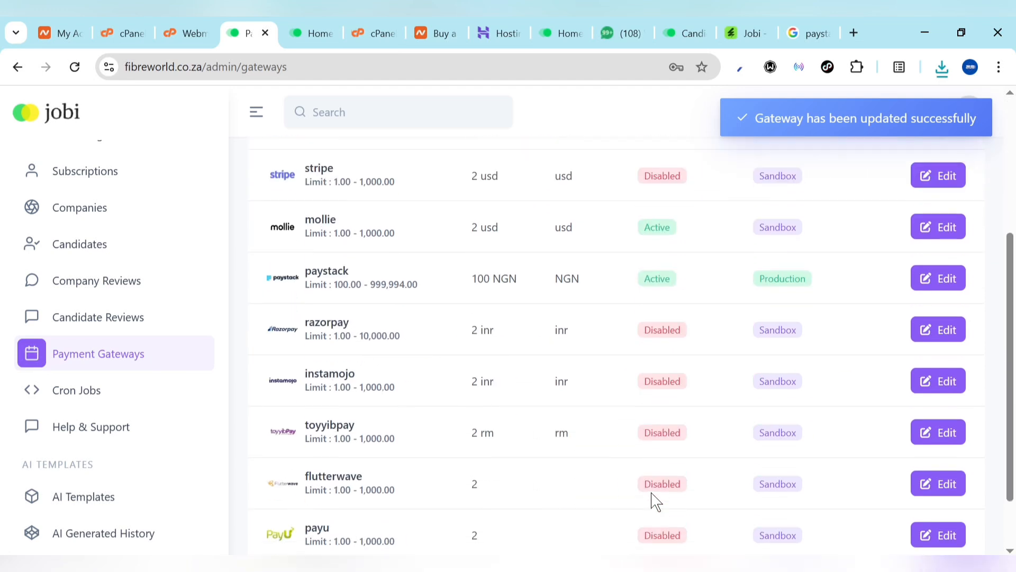
pyautogui.scroll(-1, 382, 458)
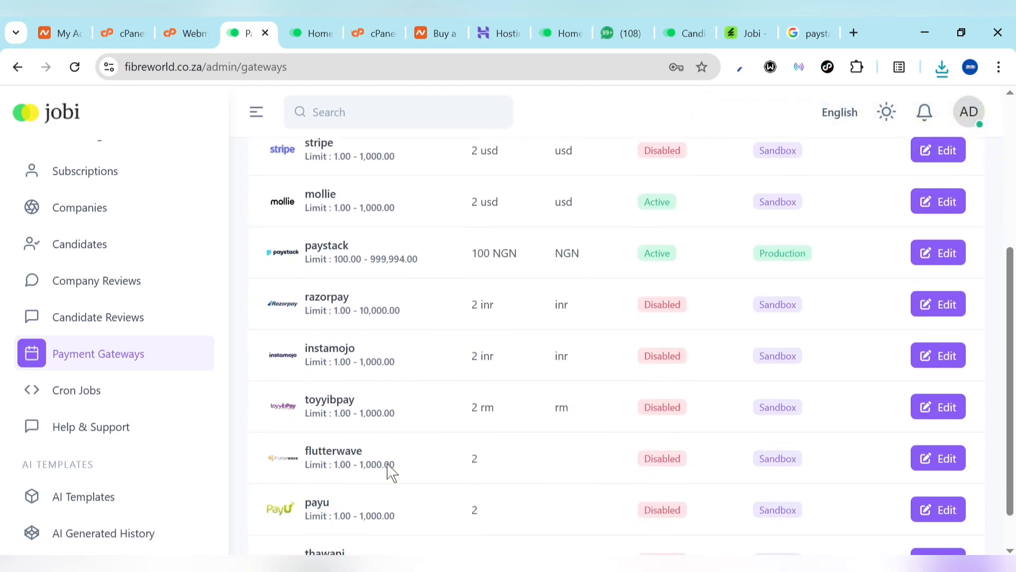
pyautogui.scroll(2, 99, 315)
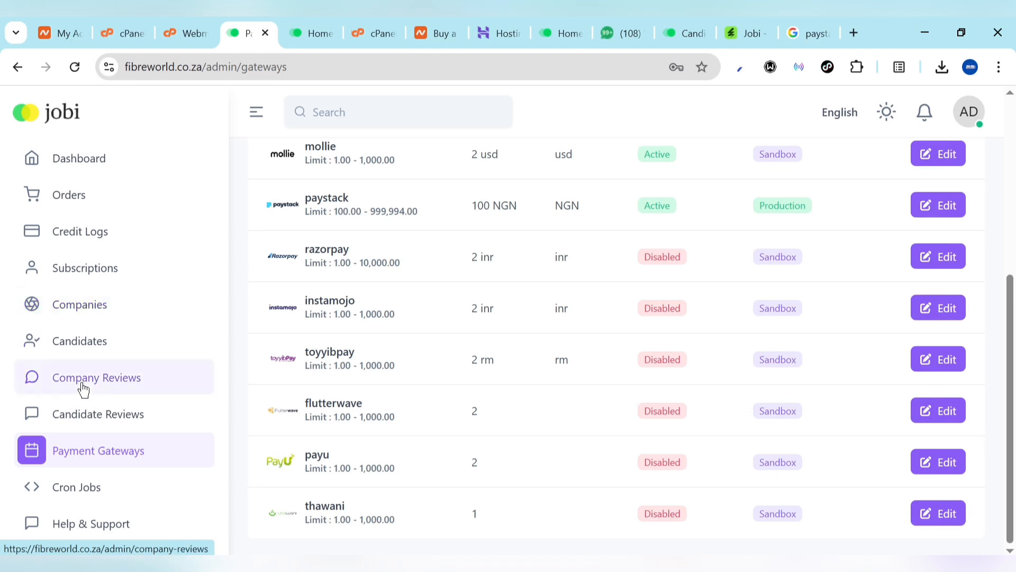
pyautogui.scroll(1, 88, 433)
pyautogui.scroll(3, 88, 440)
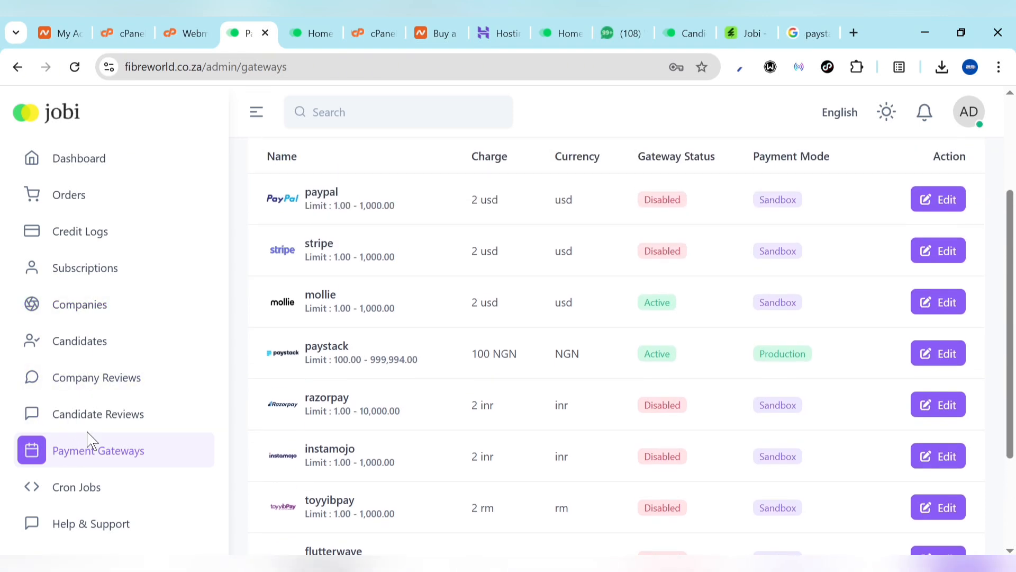
# Look over the subscription plans, briefly check the public homepage, then go to Orders
pyautogui.click(73, 278)
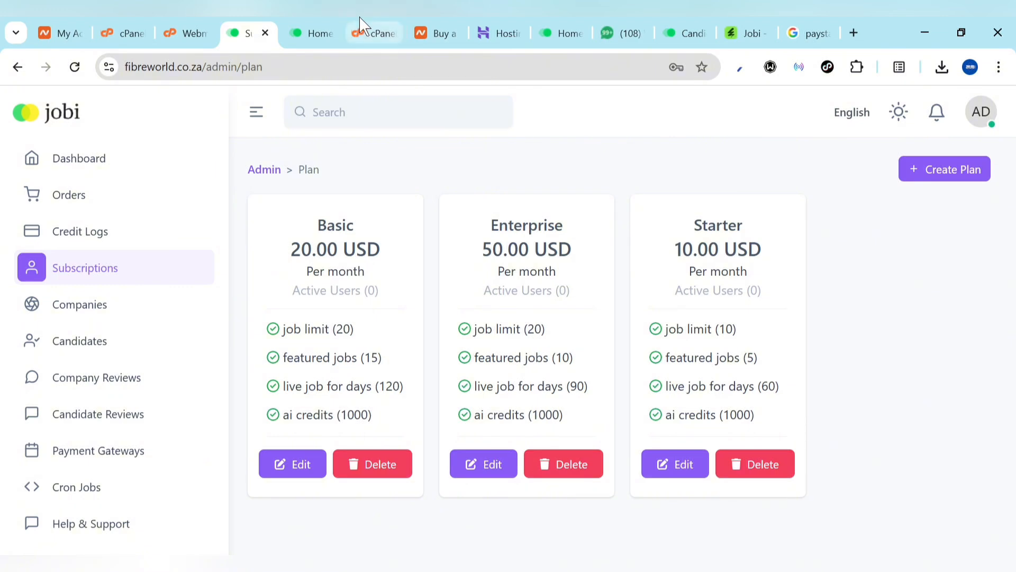
pyautogui.click(327, 29)
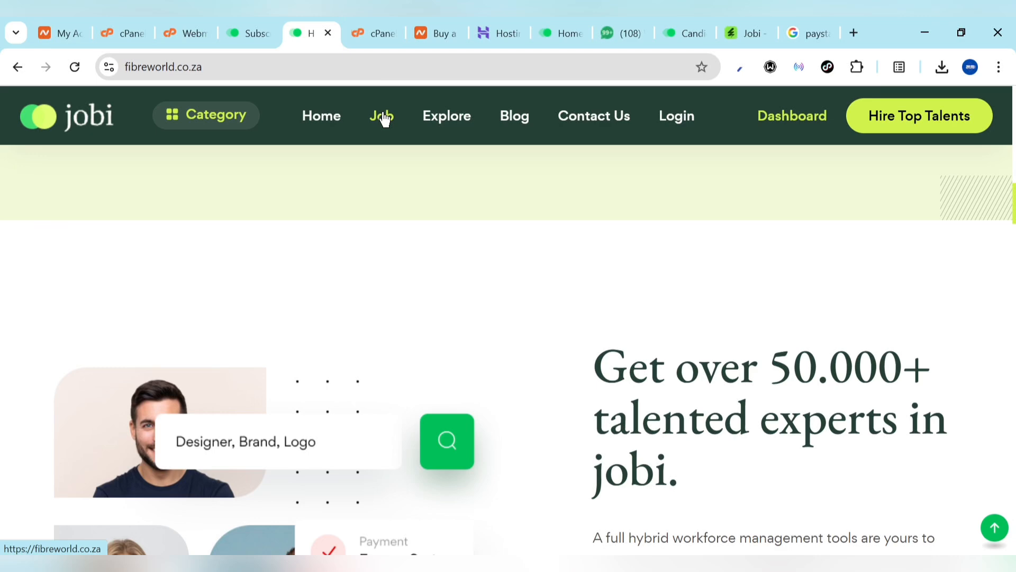
pyautogui.click(256, 29)
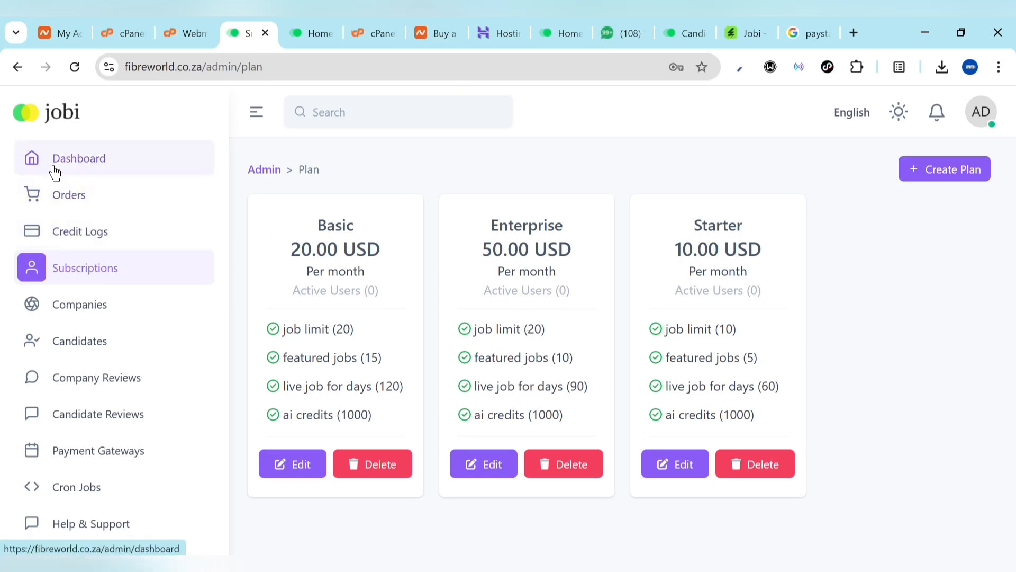
pyautogui.click(65, 207)
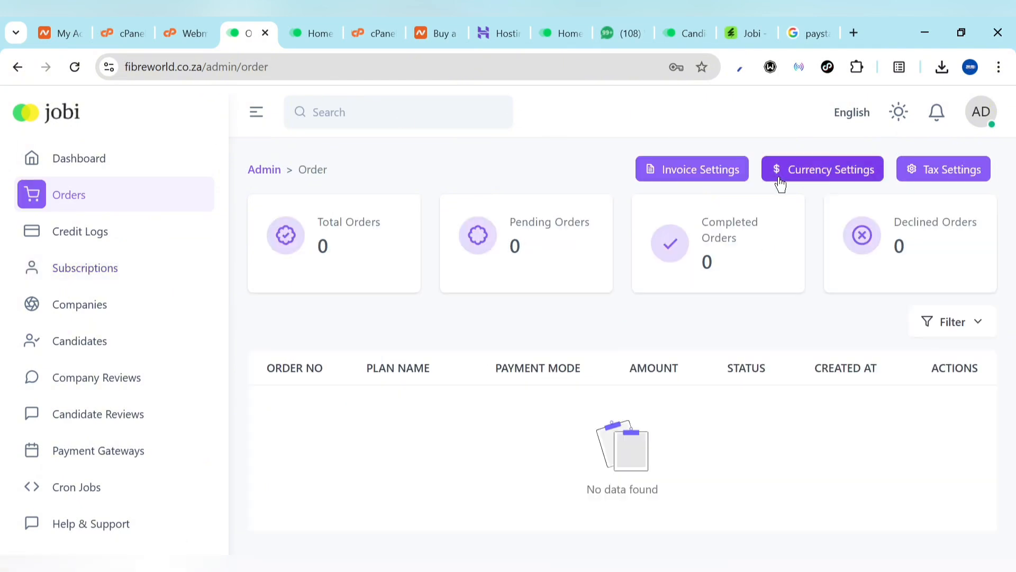
# Replace the USD currency name with NGN, then switch to the Paystack logo search
pyautogui.click(839, 182)
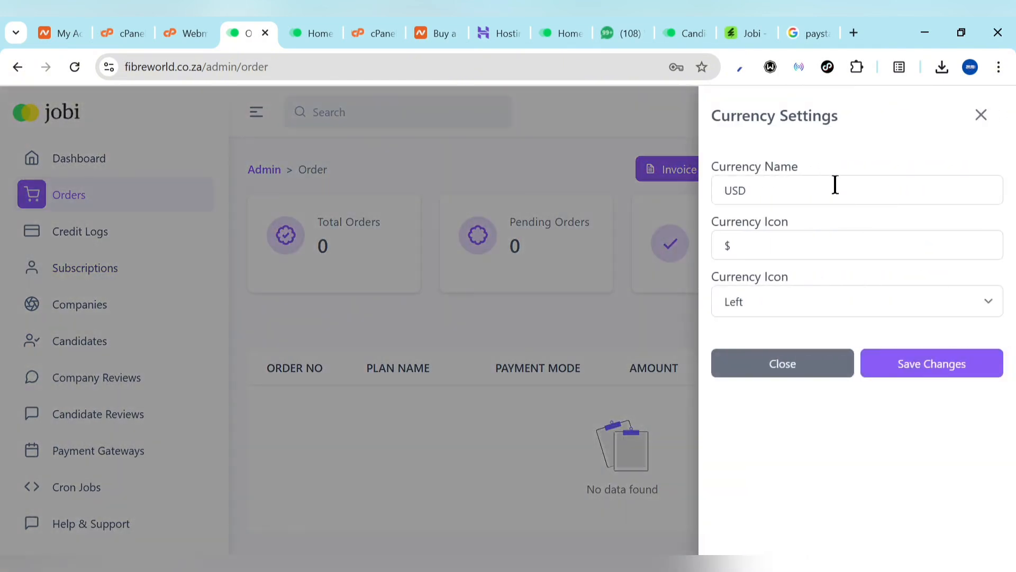
pyautogui.click(836, 184)
pyautogui.hotkey('ctrl', 'a')
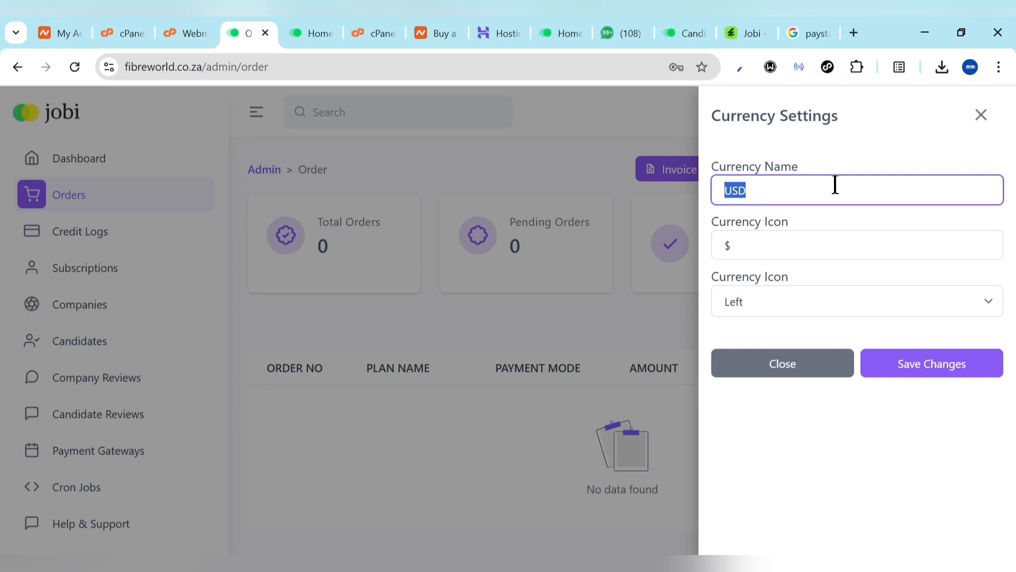
pyautogui.write('NGN')
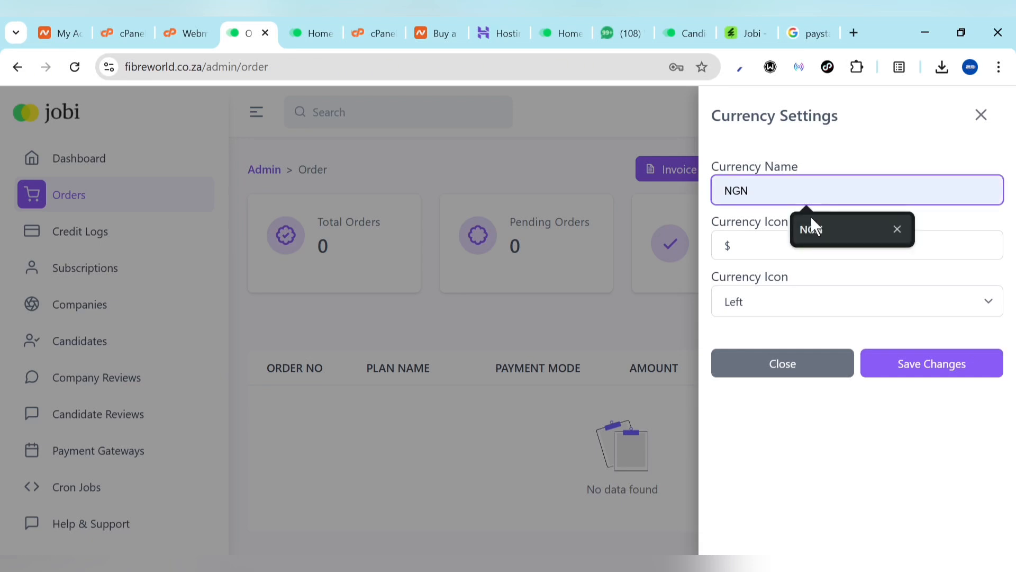
pyautogui.click(811, 216)
pyautogui.click(767, 240)
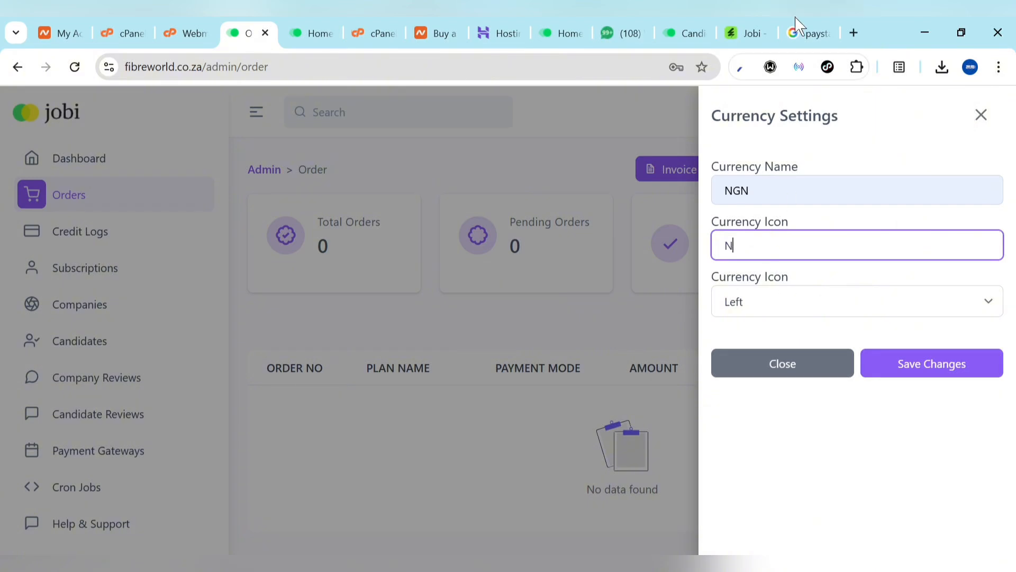
pyautogui.click(812, 30)
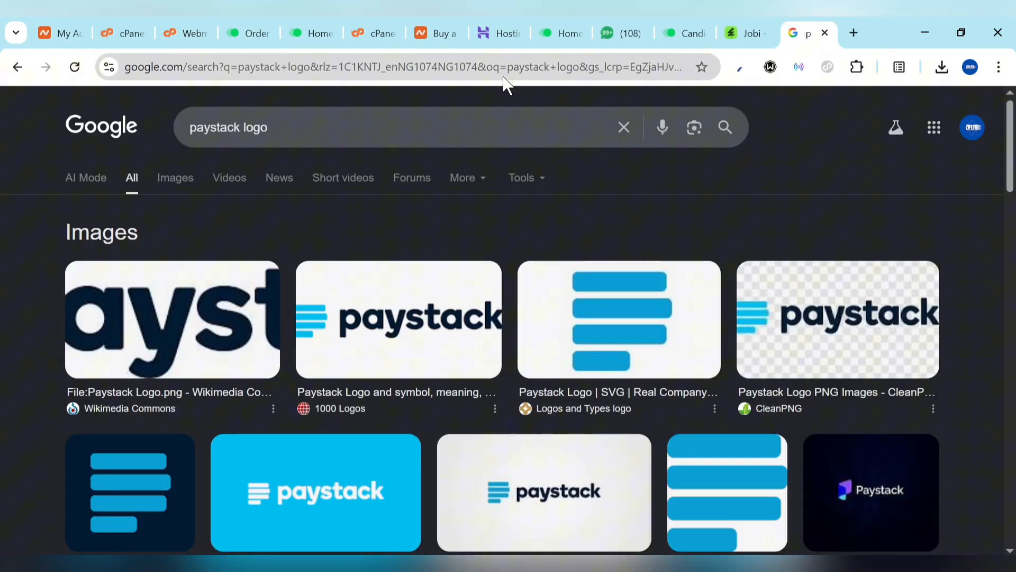
# Search Google for the naira sign, select the ₦ symbol, and return to the admin
pyautogui.click(464, 66)
pyautogui.write('naria')
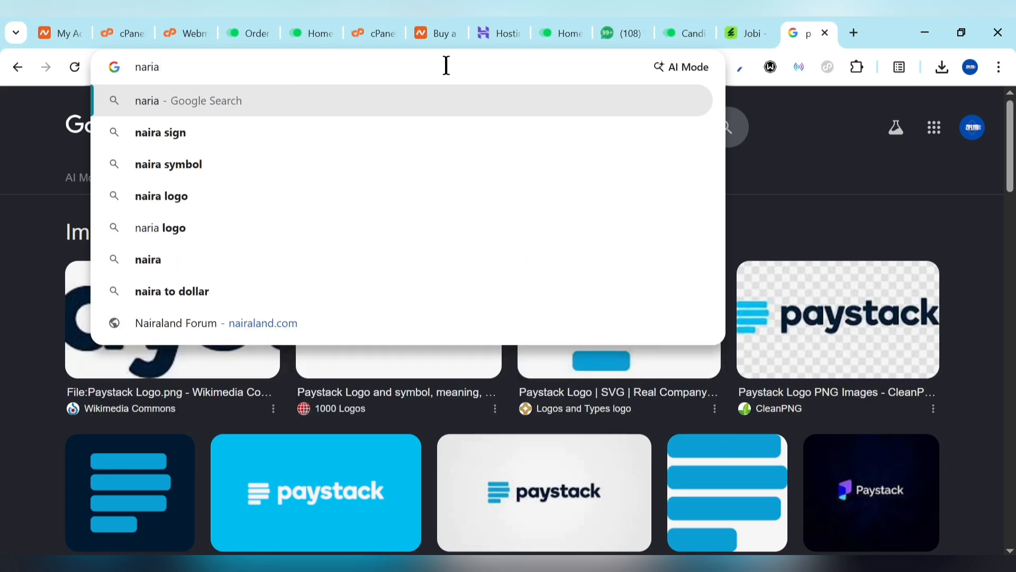
pyautogui.click(227, 131)
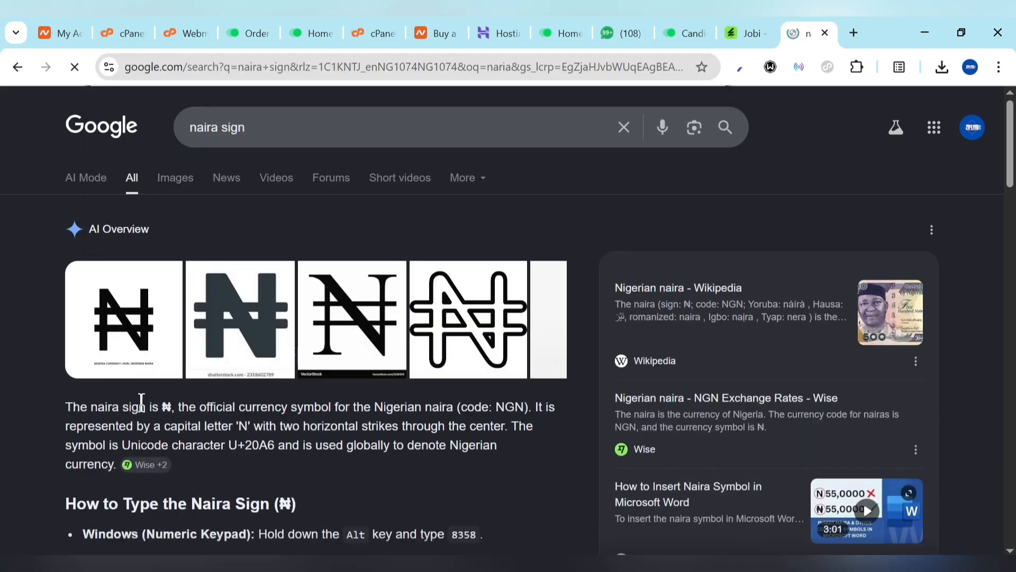
pyautogui.moveTo(161, 402); pyautogui.dragTo(172, 407)
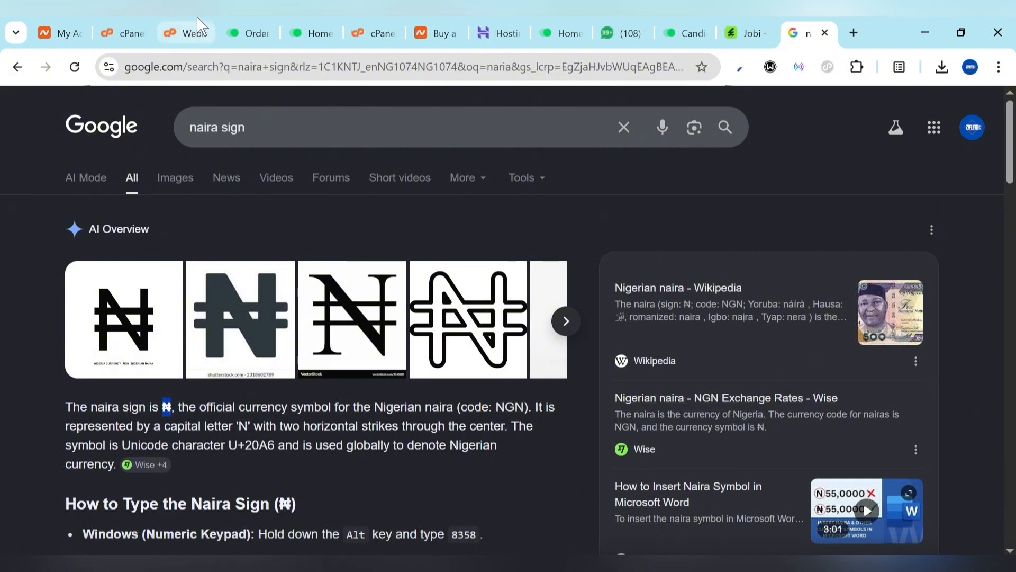
pyautogui.click(243, 30)
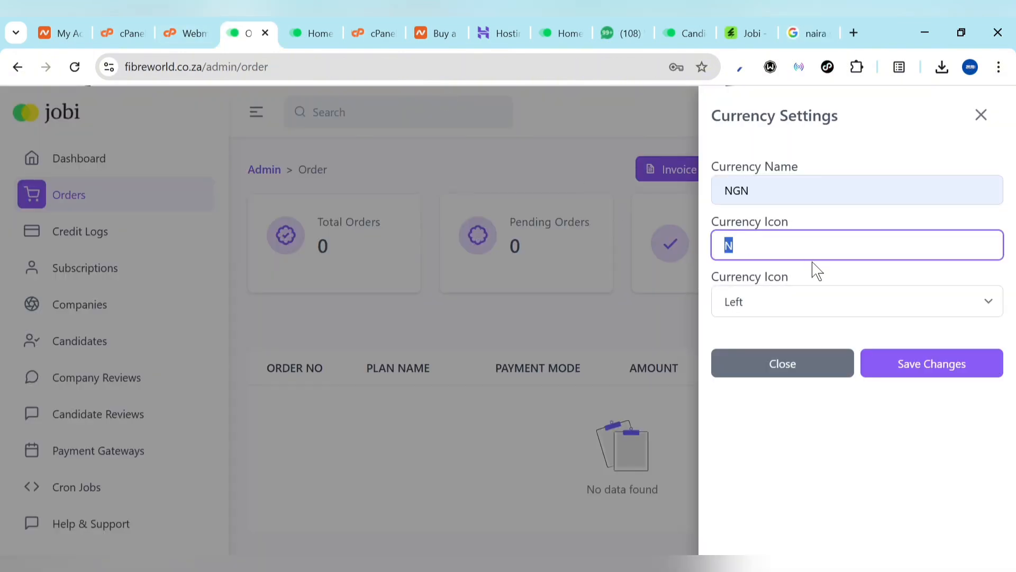
# Save the NGN currency settings with the ₦ icon and open the Subscriptions plan list
pyautogui.click(934, 360)
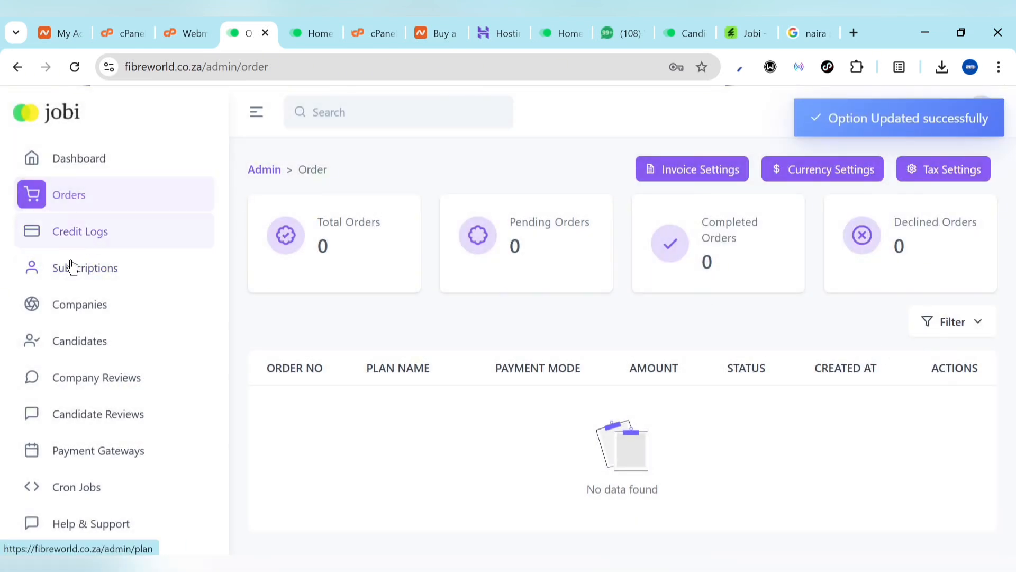
pyautogui.click(74, 269)
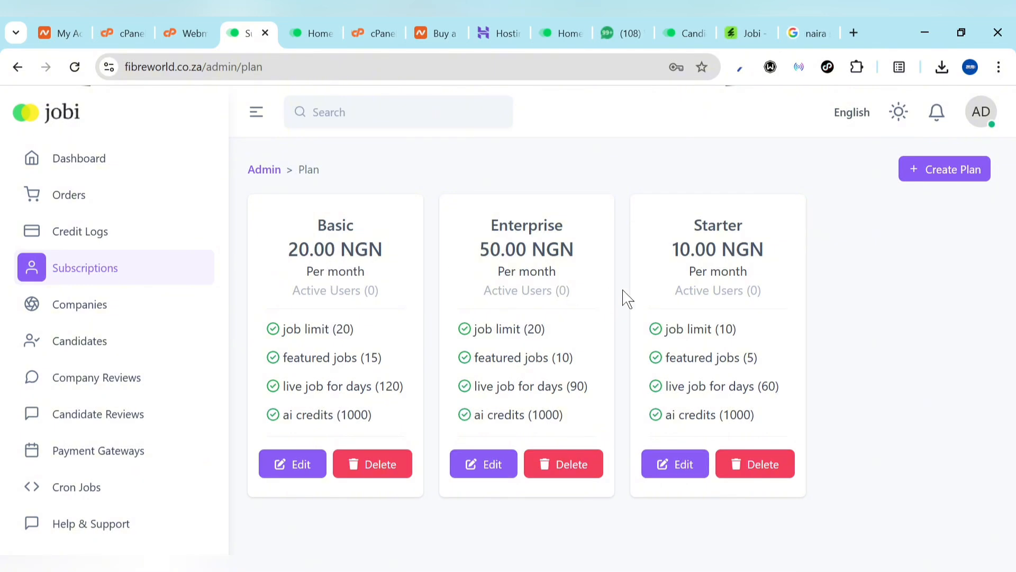
# Update the Basic plan to price 19995, recommended, with trials accepted for 30 days
pyautogui.click(281, 464)
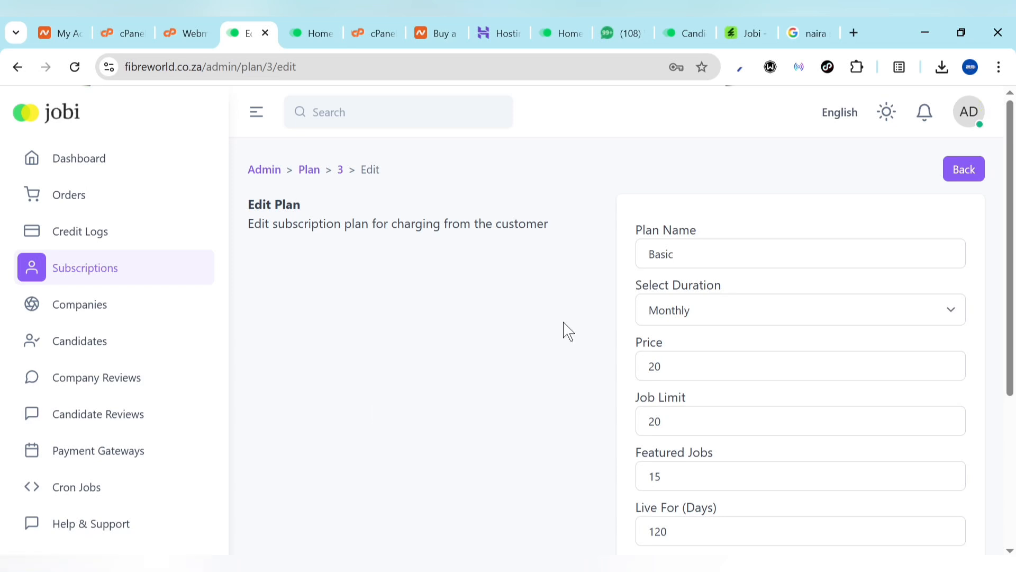
pyautogui.click(672, 369)
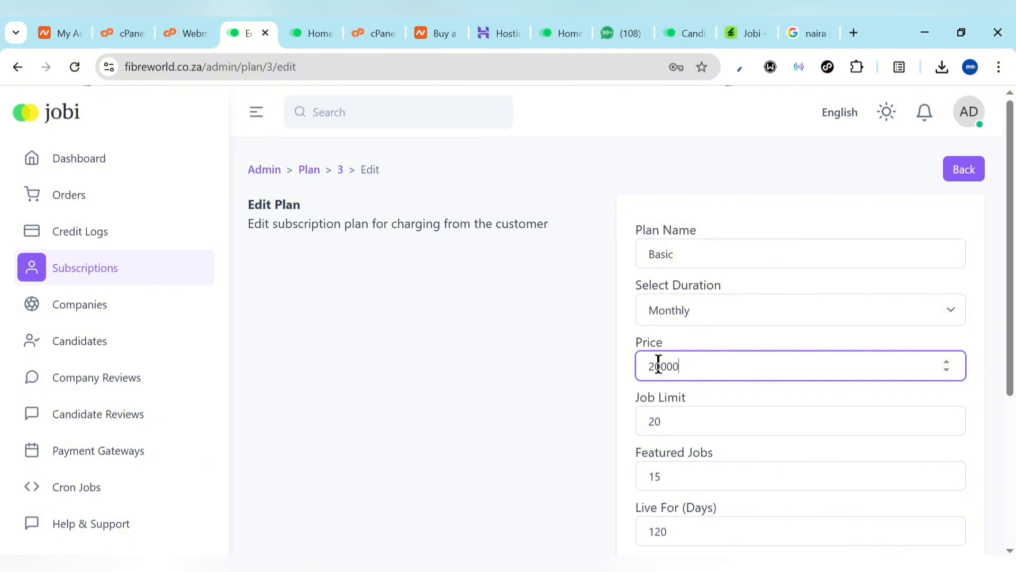
pyautogui.scroll(-9, 637, 372)
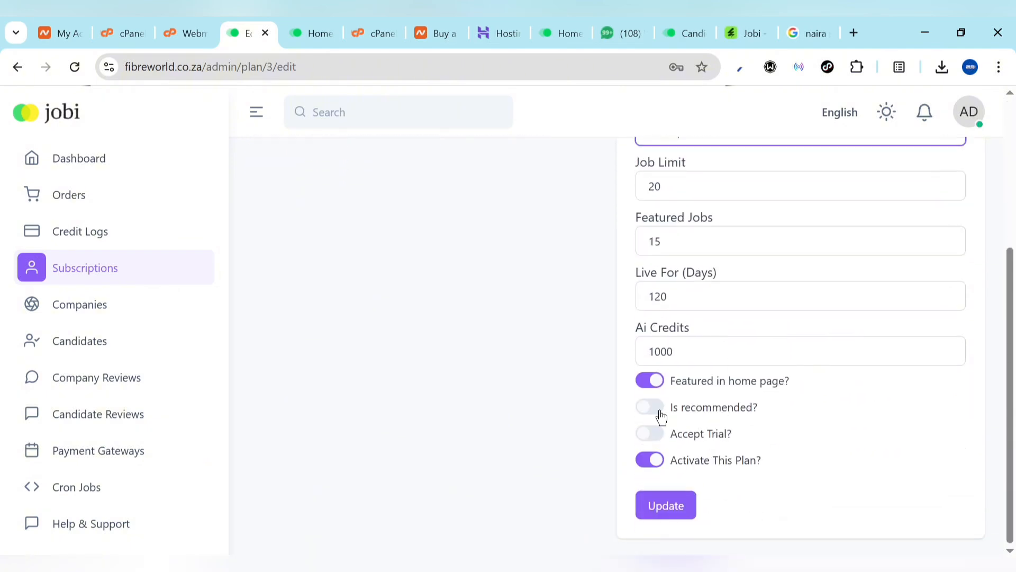
pyautogui.click(660, 414)
pyautogui.click(655, 438)
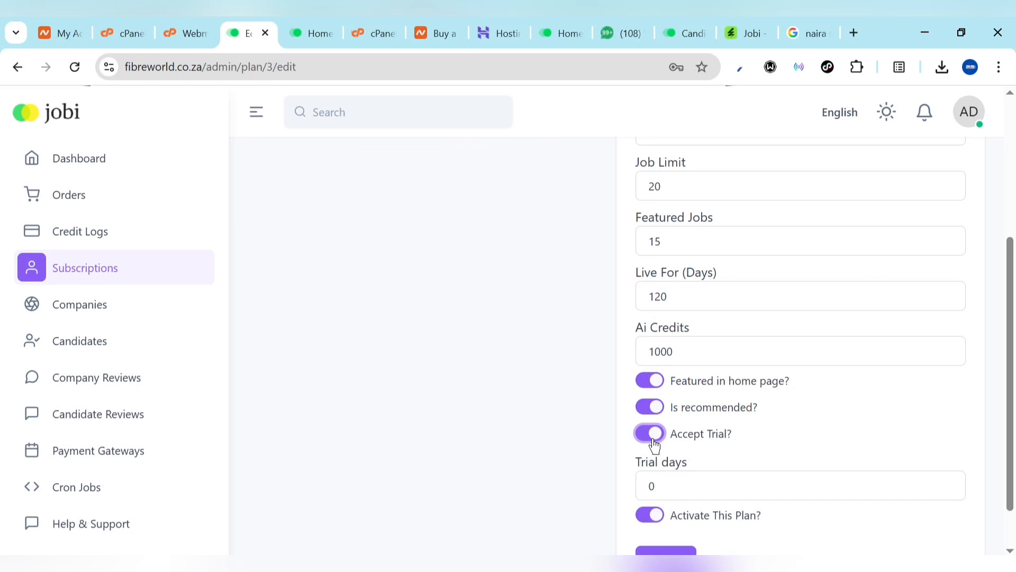
pyautogui.click(681, 476)
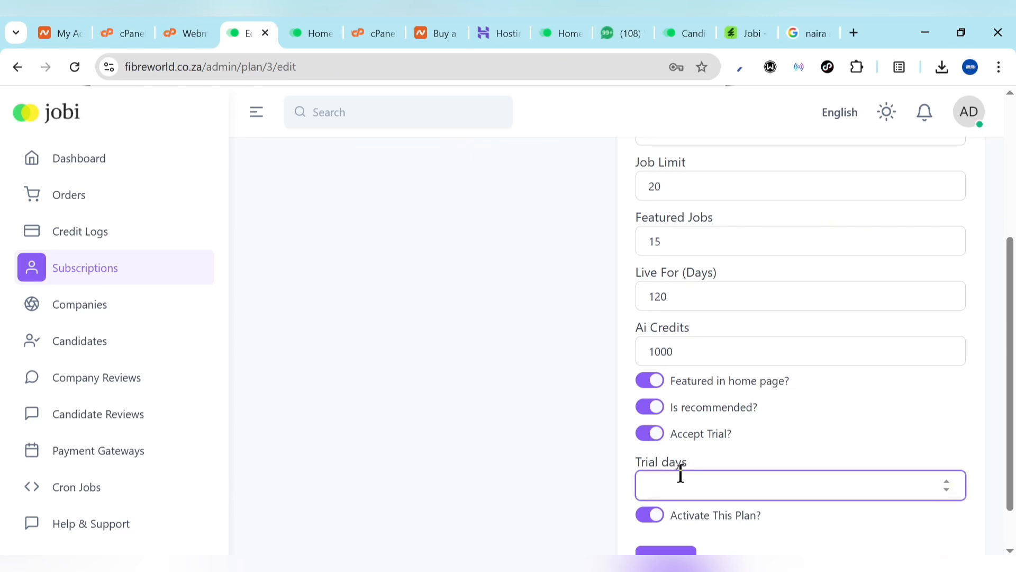
pyautogui.scroll(-1, 739, 424)
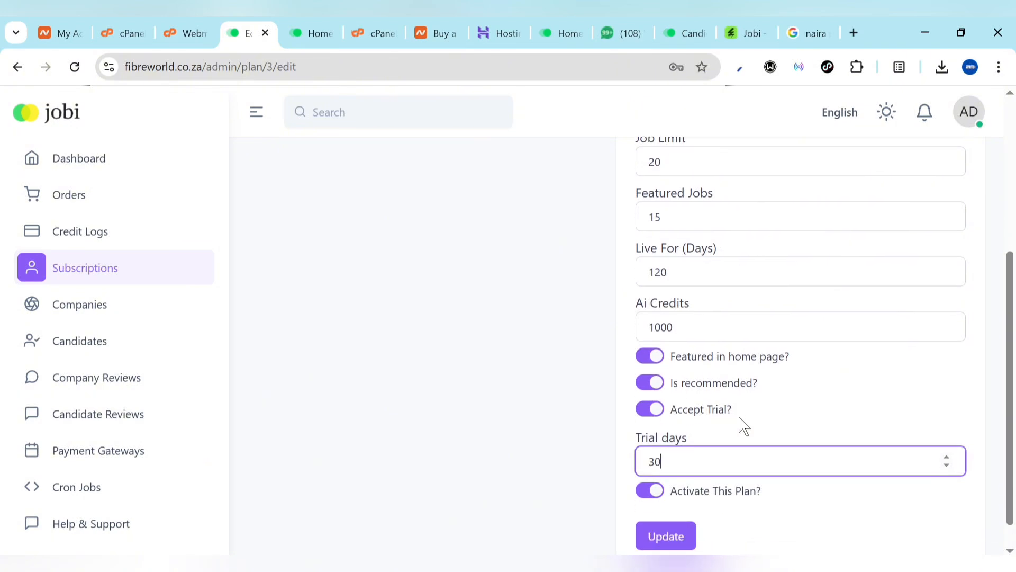
pyautogui.click(663, 504)
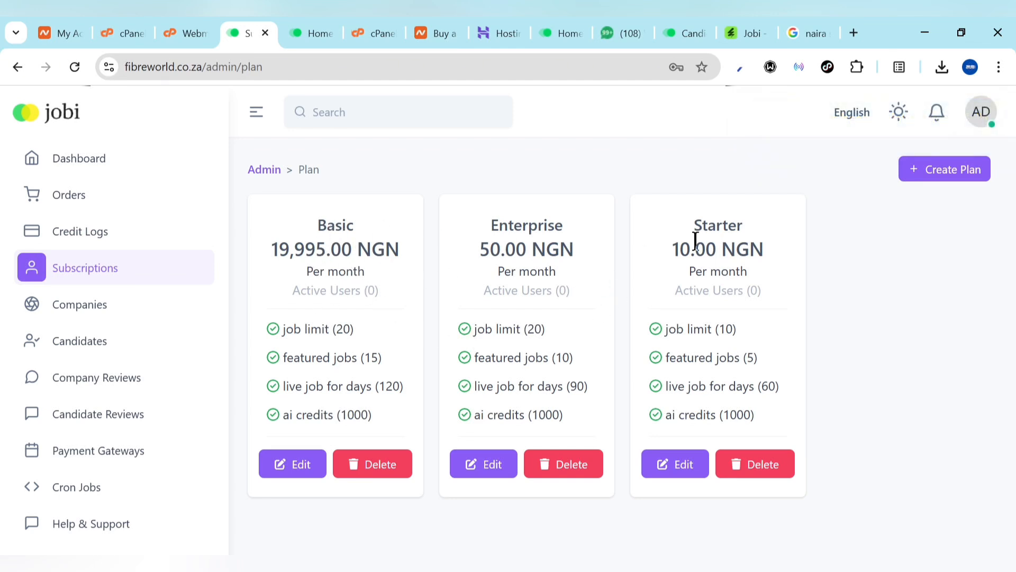
pyautogui.click(977, 177)
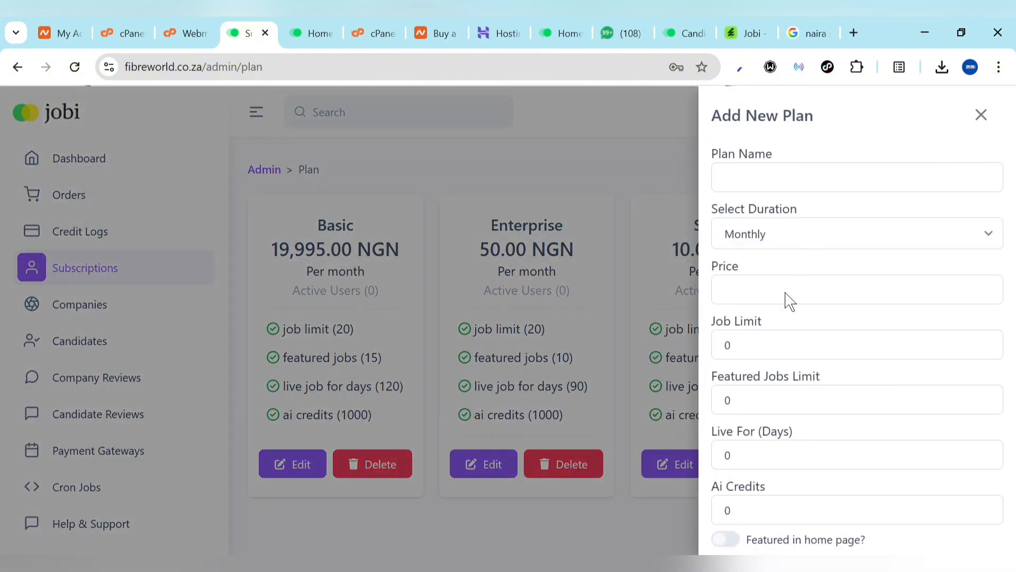
pyautogui.click(767, 173)
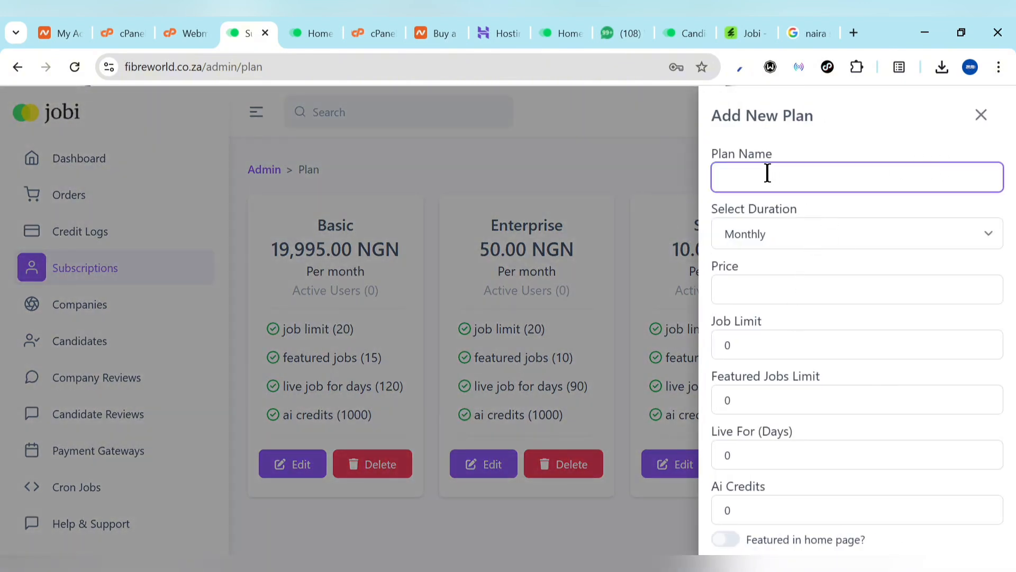
pyautogui.click(775, 234)
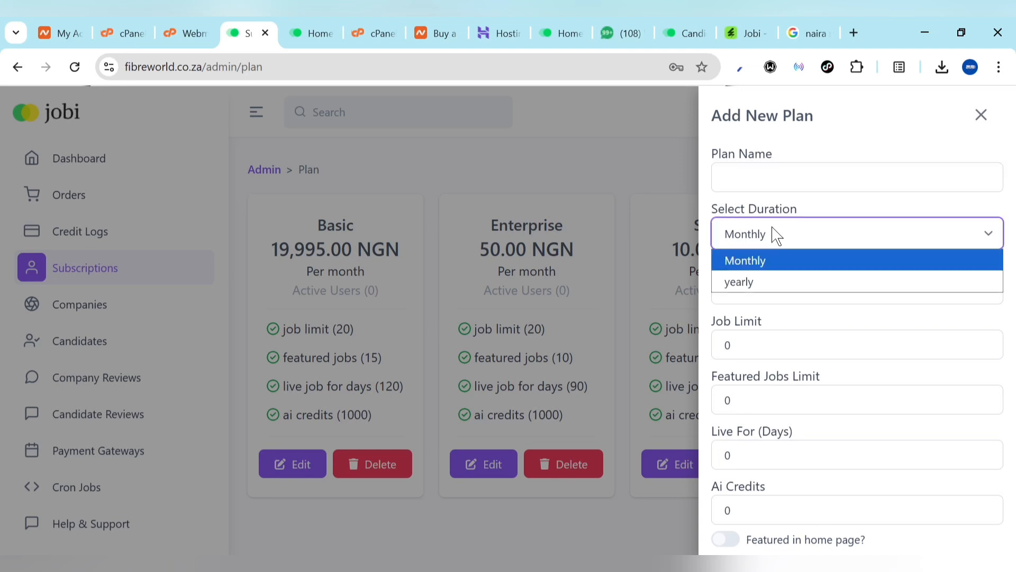
pyautogui.click(774, 234)
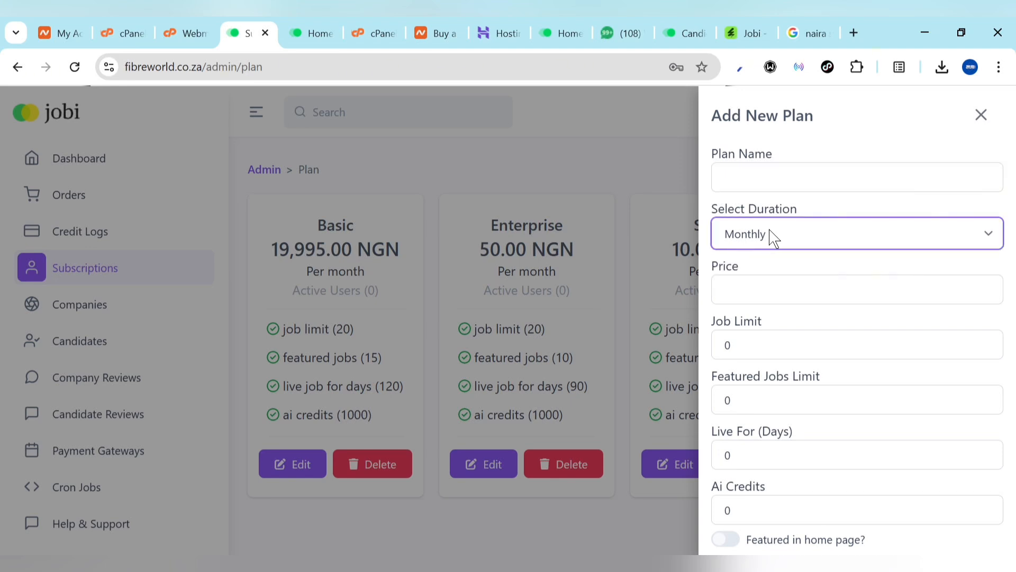
pyautogui.click(734, 281)
pyautogui.click(735, 338)
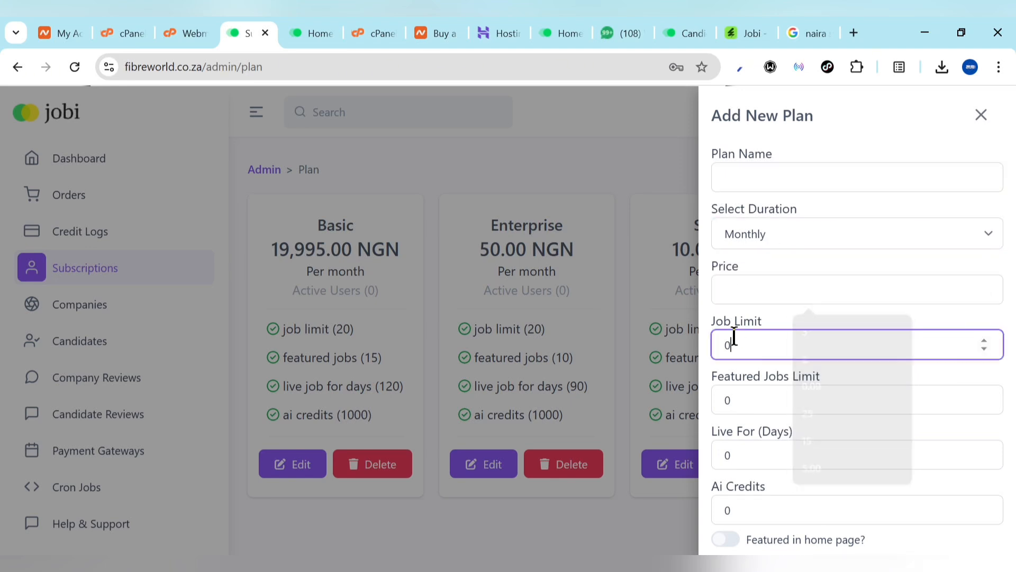
pyautogui.click(745, 392)
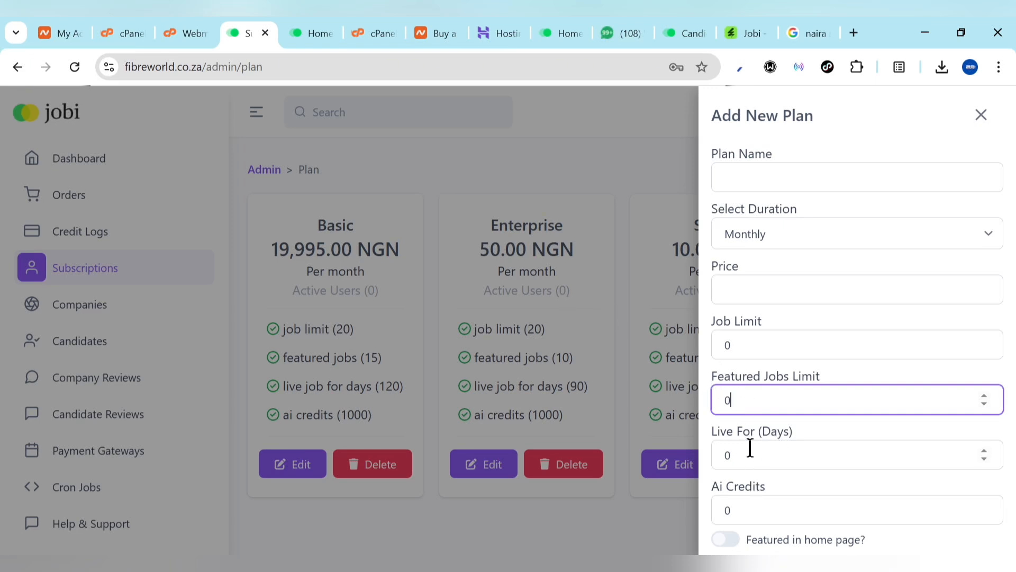
pyautogui.click(754, 512)
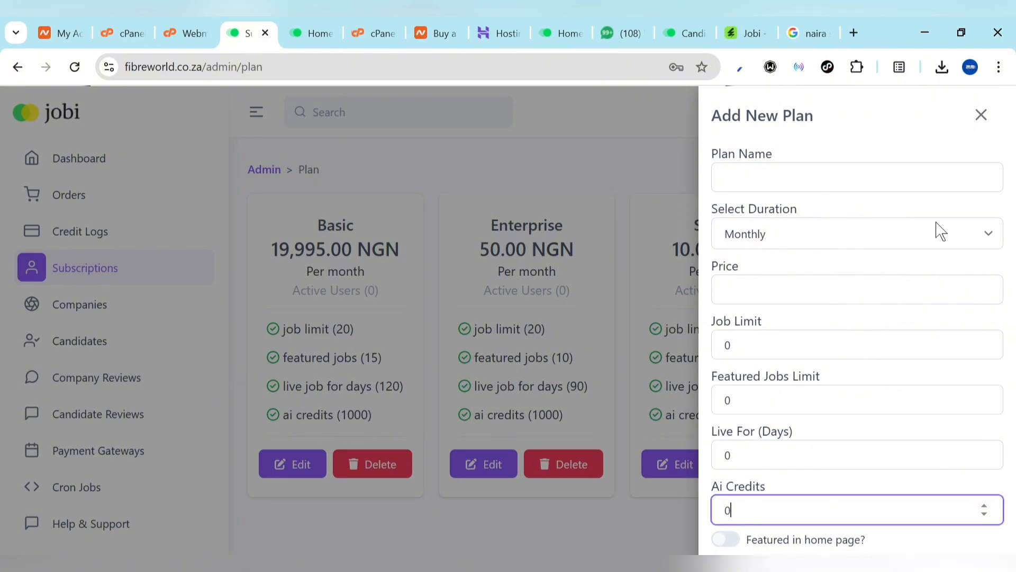
pyautogui.click(998, 67)
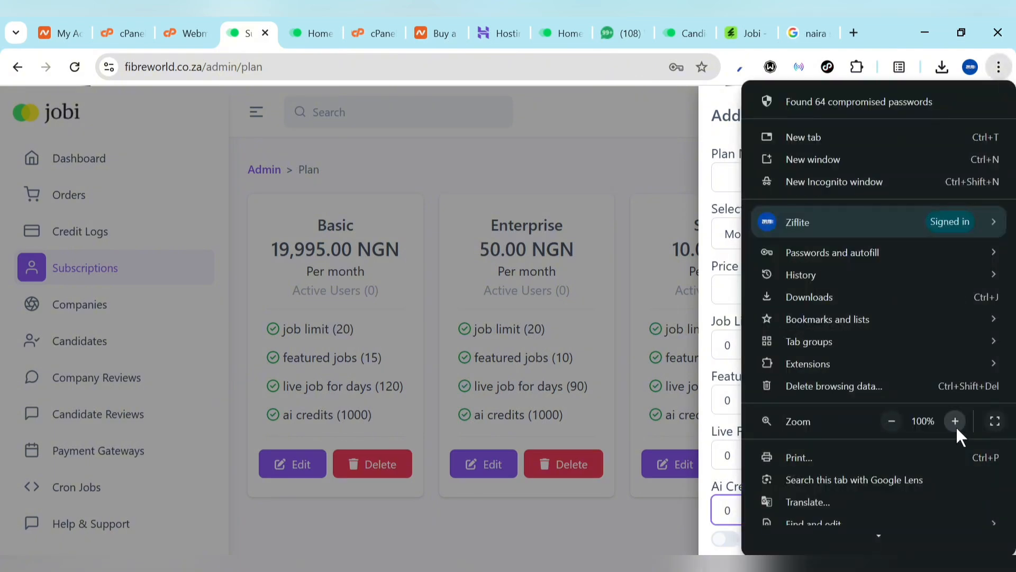
pyautogui.click(891, 420)
pyautogui.click(892, 421)
pyautogui.click(891, 420)
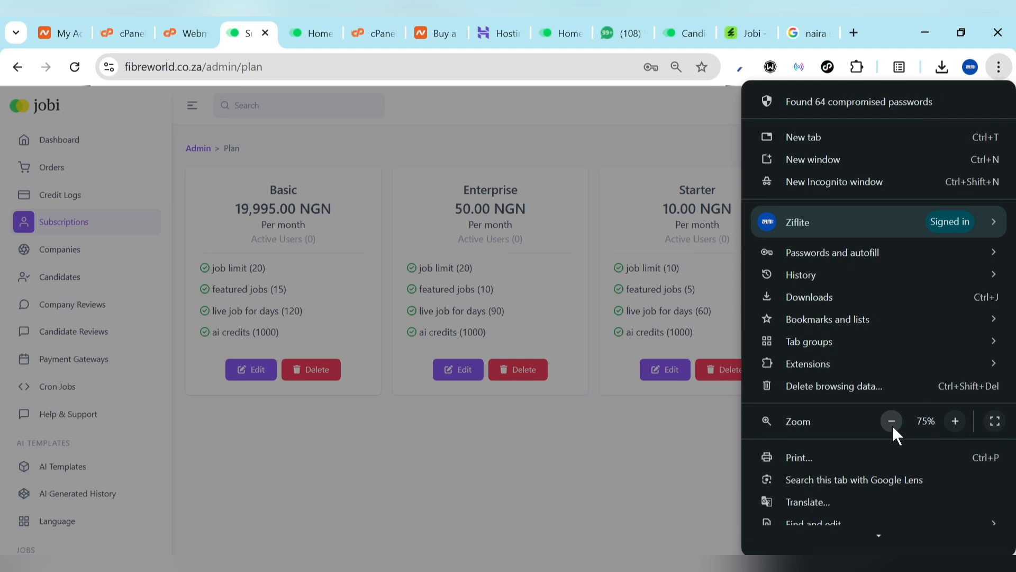
pyautogui.click(681, 437)
pyautogui.click(958, 151)
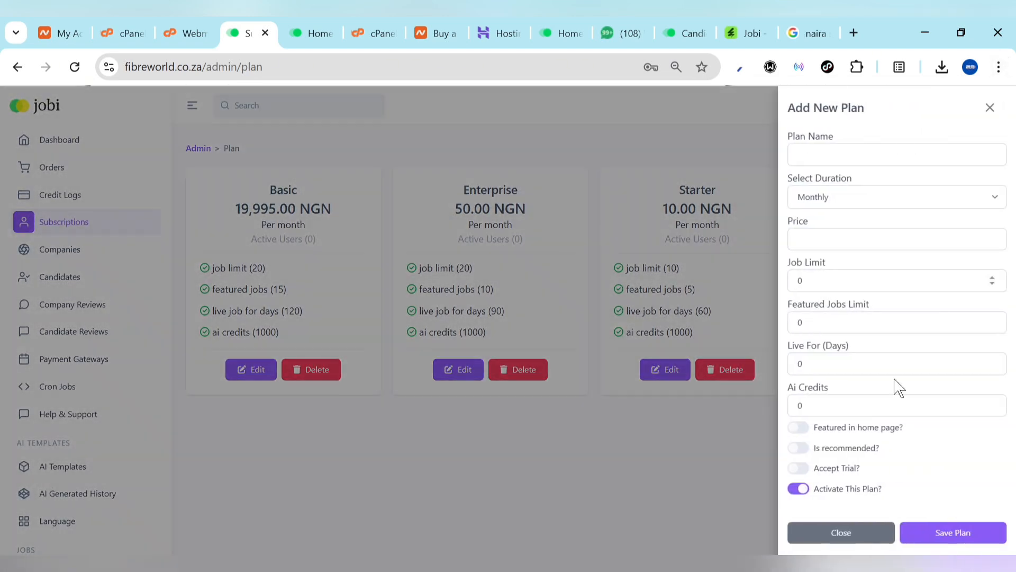
pyautogui.click(858, 535)
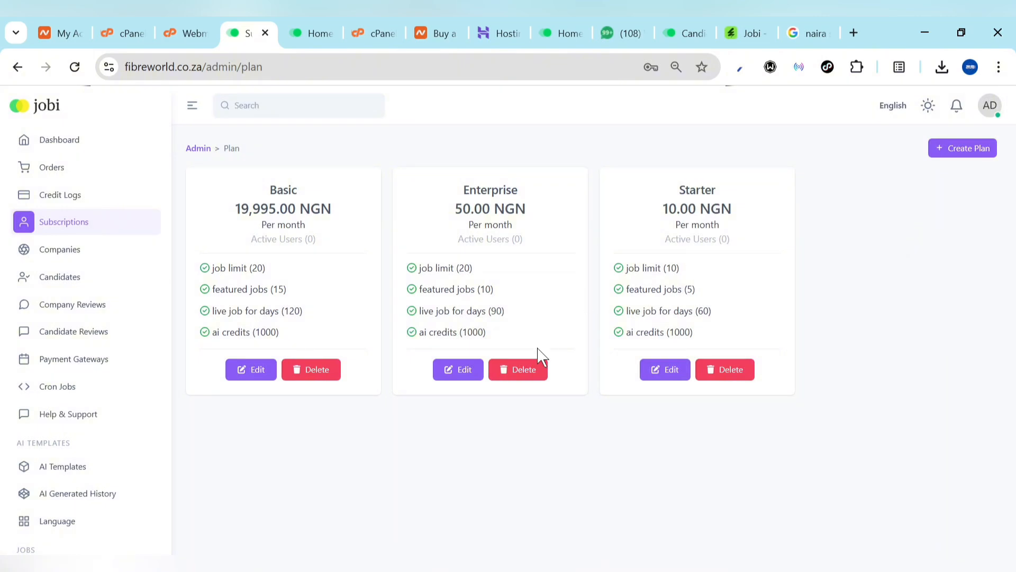
# Set the per-credit fee to 1000 from the Credit Logs page
pyautogui.click(61, 196)
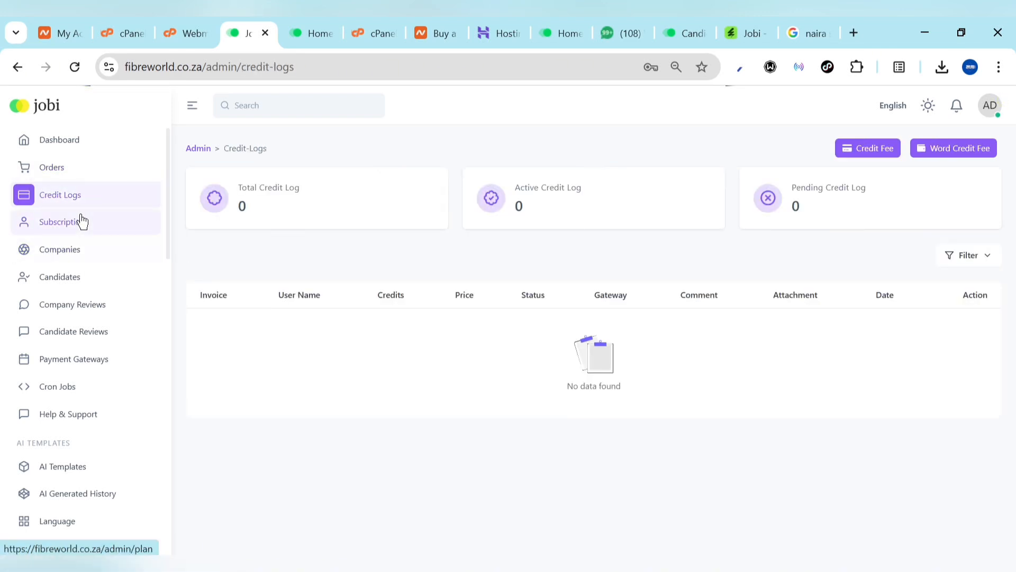
pyautogui.click(869, 149)
pyautogui.click(868, 167)
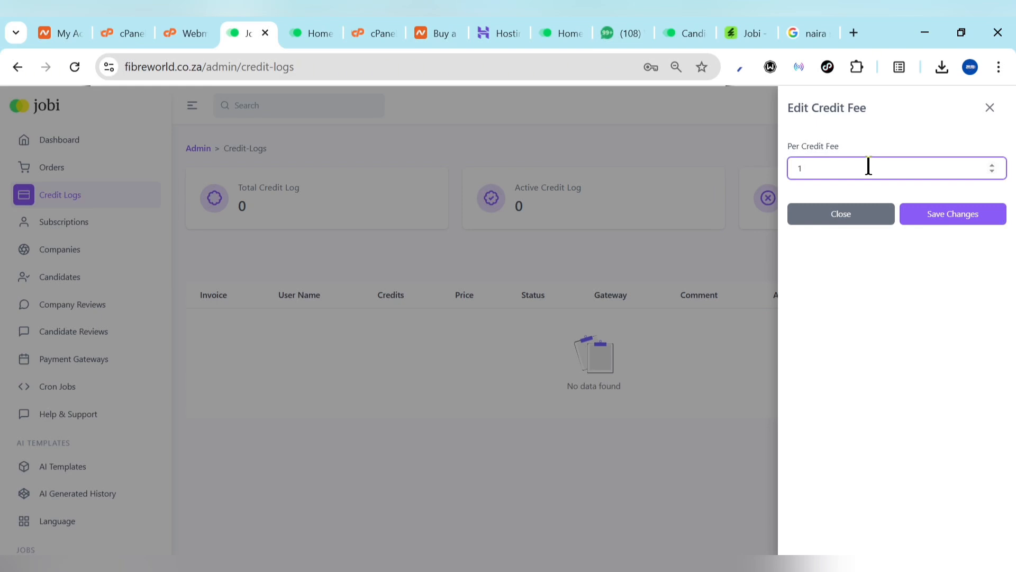
pyautogui.press('BackSpace')
pyautogui.write('1')
pyautogui.write('000')
pyautogui.click(938, 212)
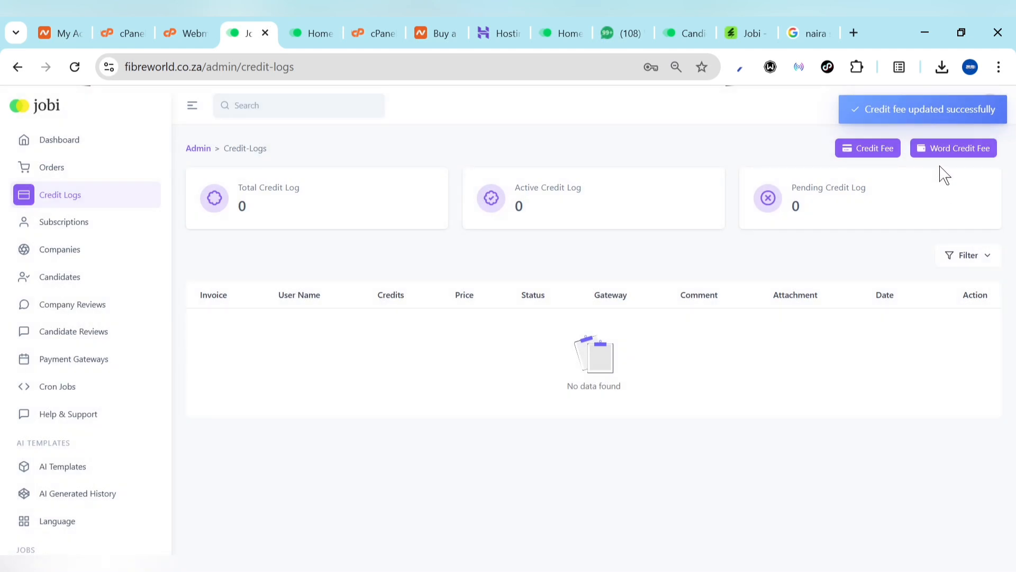
# Set the per-word credit fee to 1000 and close the fee panel
pyautogui.click(938, 150)
pyautogui.click(881, 160)
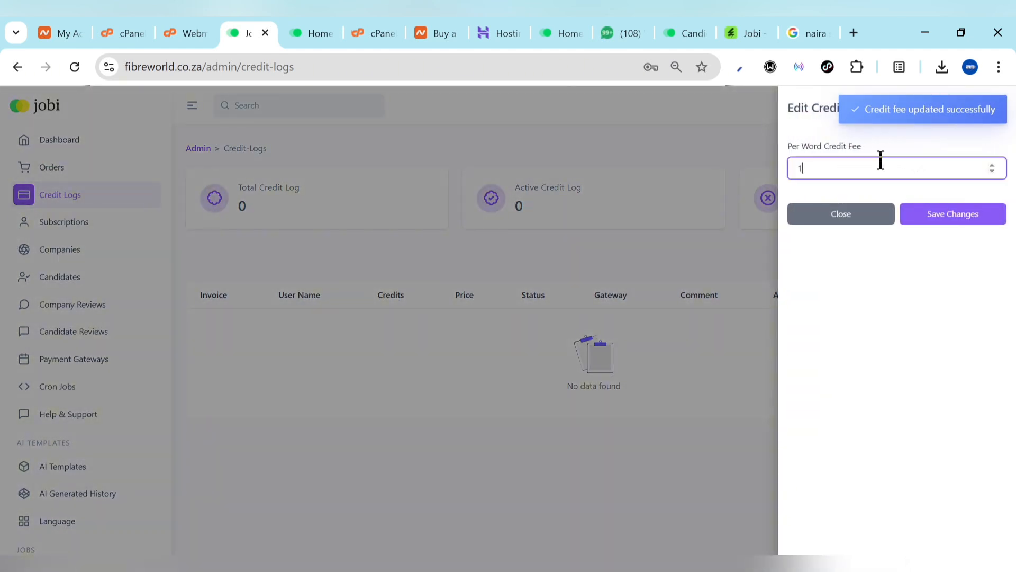
pyautogui.write('000')
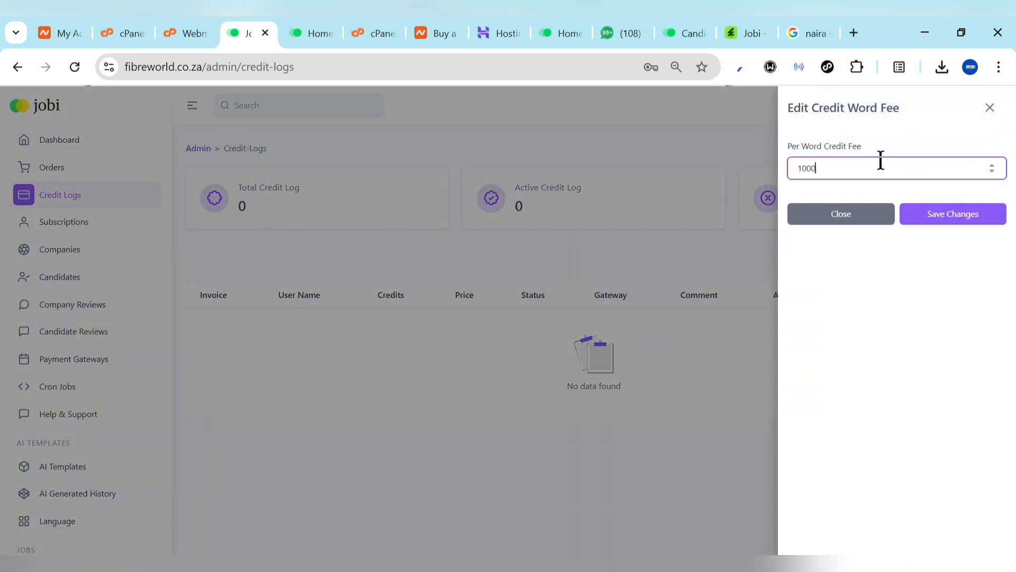
pyautogui.click(924, 217)
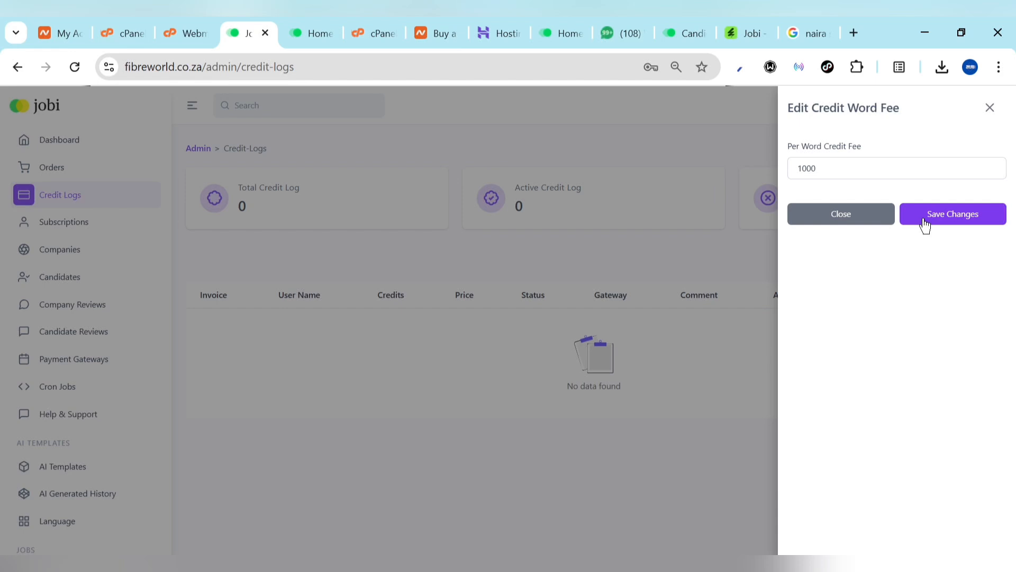
pyautogui.click(989, 108)
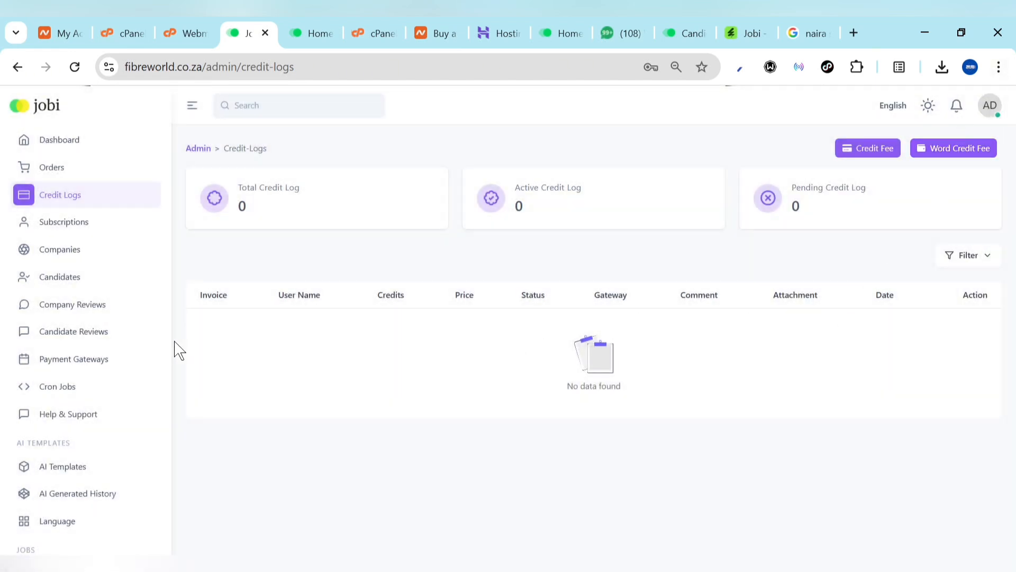
pyautogui.scroll(-4, 41, 385)
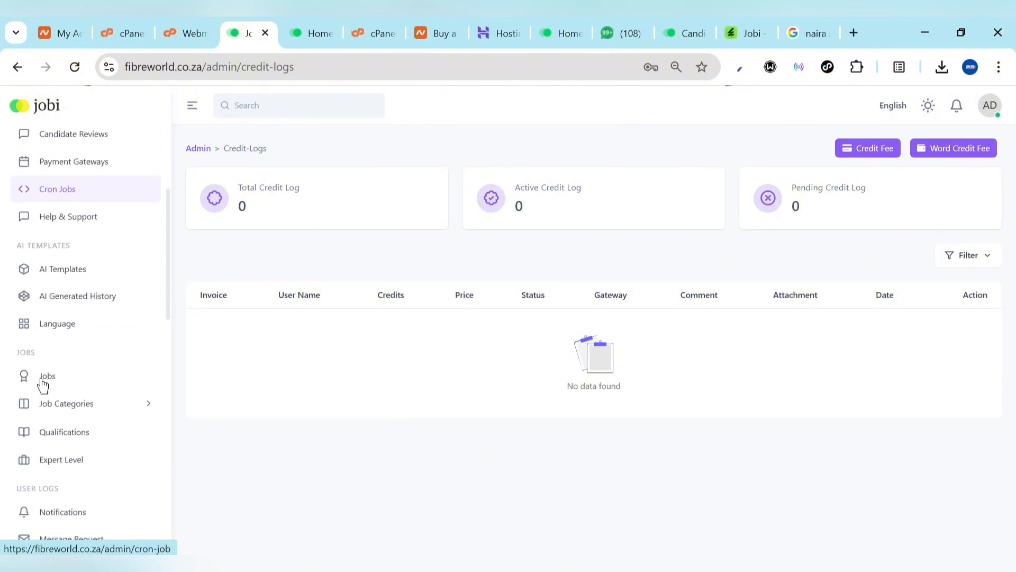
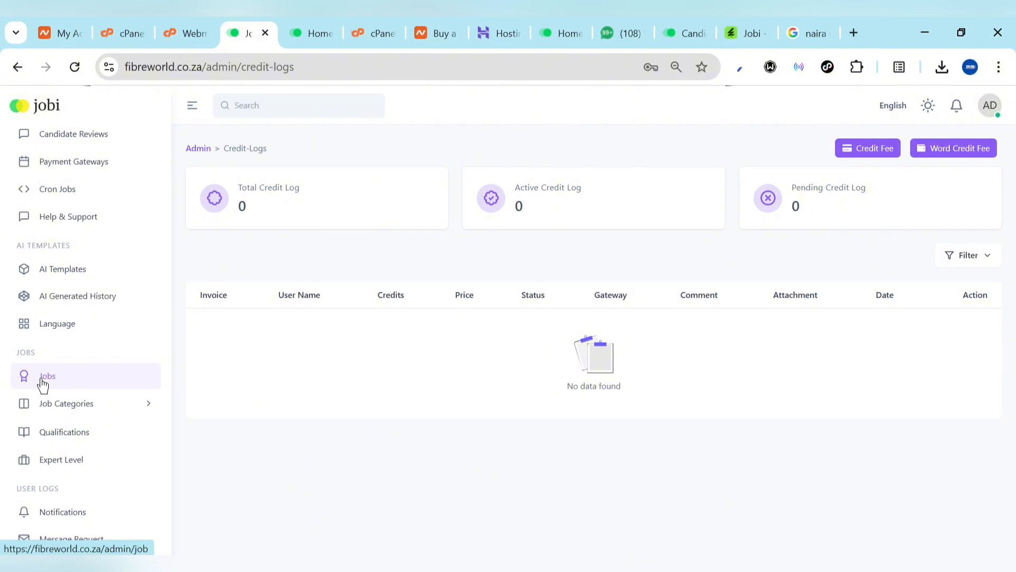
# Scroll up the admin sidebar on the empty Credit Logs page, then show the public Jobi homepage
pyautogui.scroll(4, 43, 385)
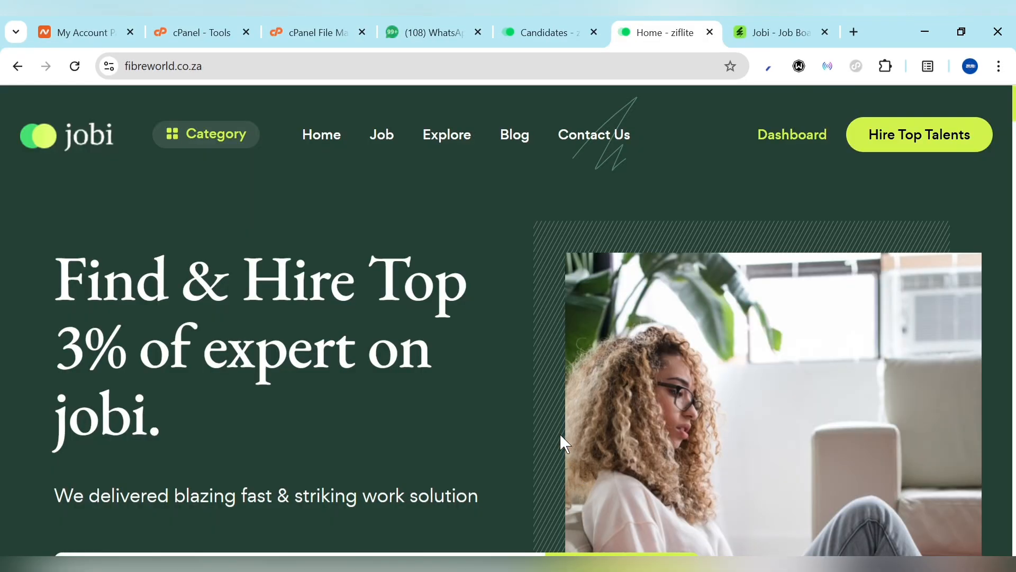
# Scroll the Jobi homepage down through every section to Collaboration with Top Brands
pyautogui.scroll(-12, 560, 434)
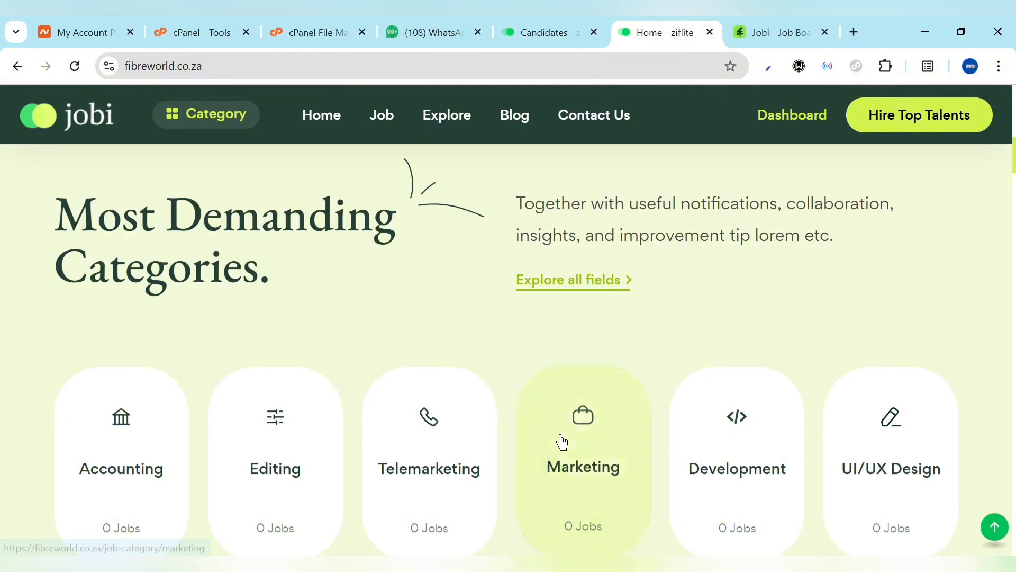
pyautogui.scroll(-12, 562, 442)
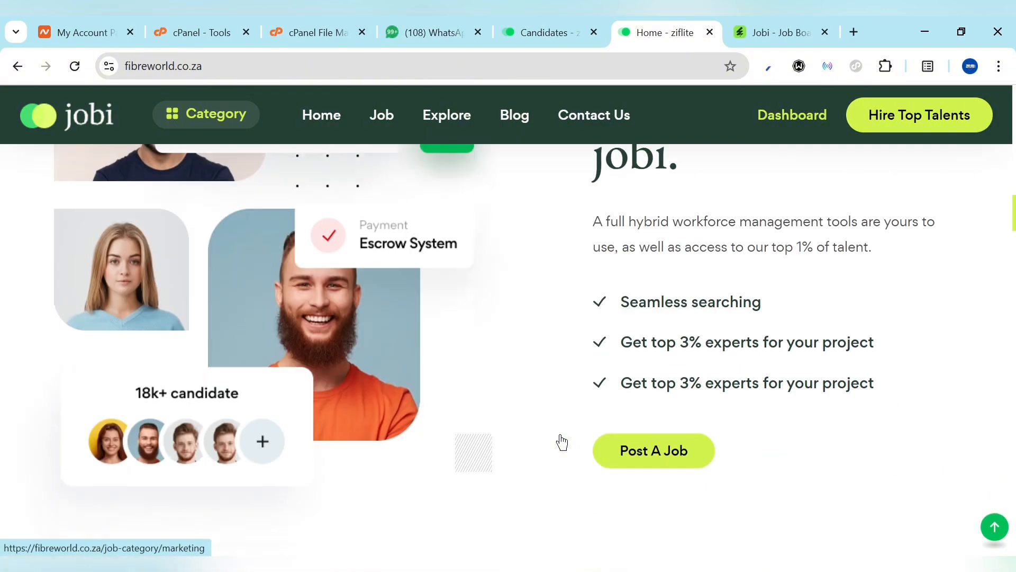
pyautogui.scroll(-6, 562, 442)
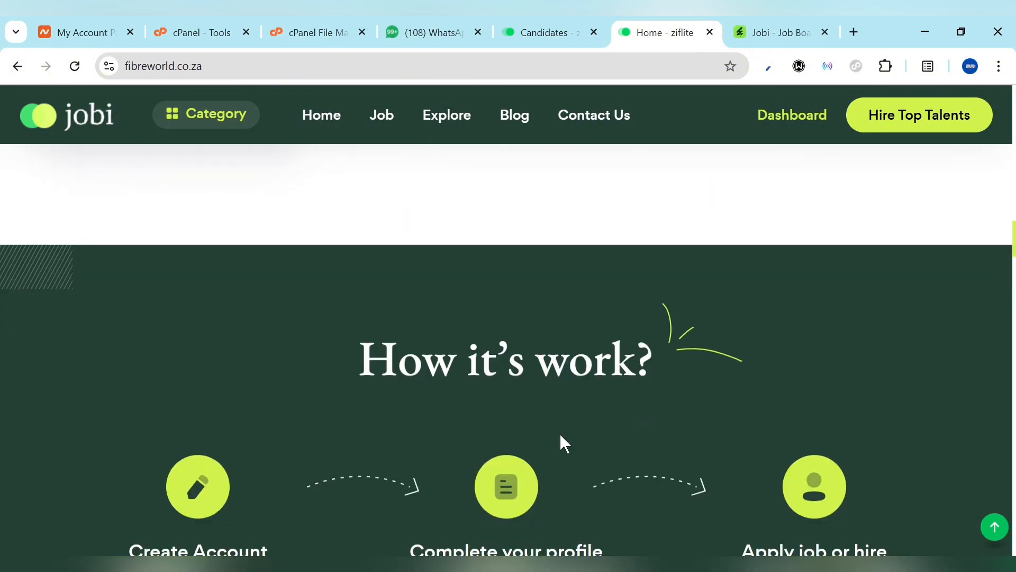
pyautogui.scroll(-6, 561, 435)
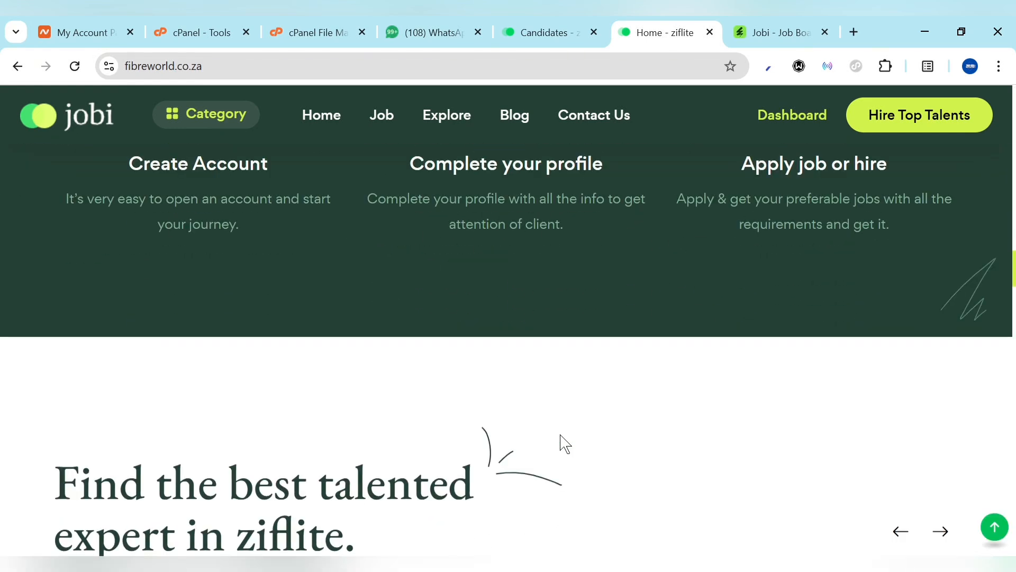
pyautogui.scroll(-10, 566, 443)
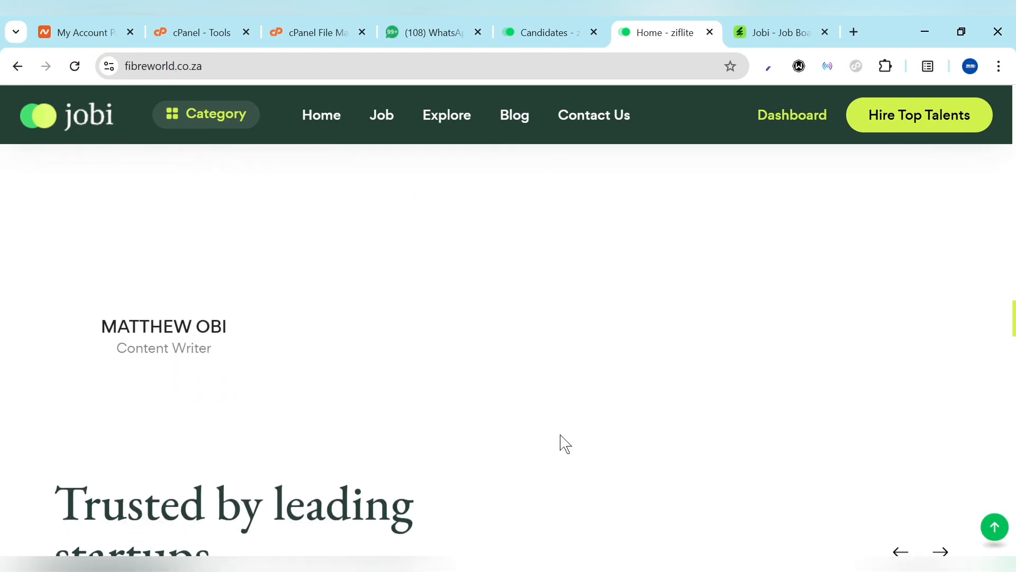
pyautogui.scroll(-10, 565, 444)
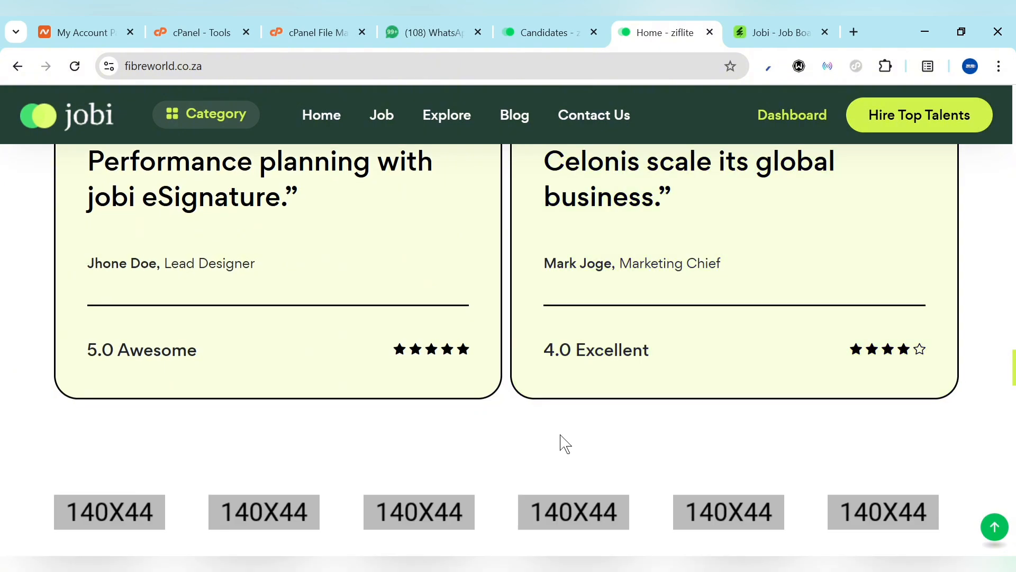
pyautogui.scroll(-5, 565, 444)
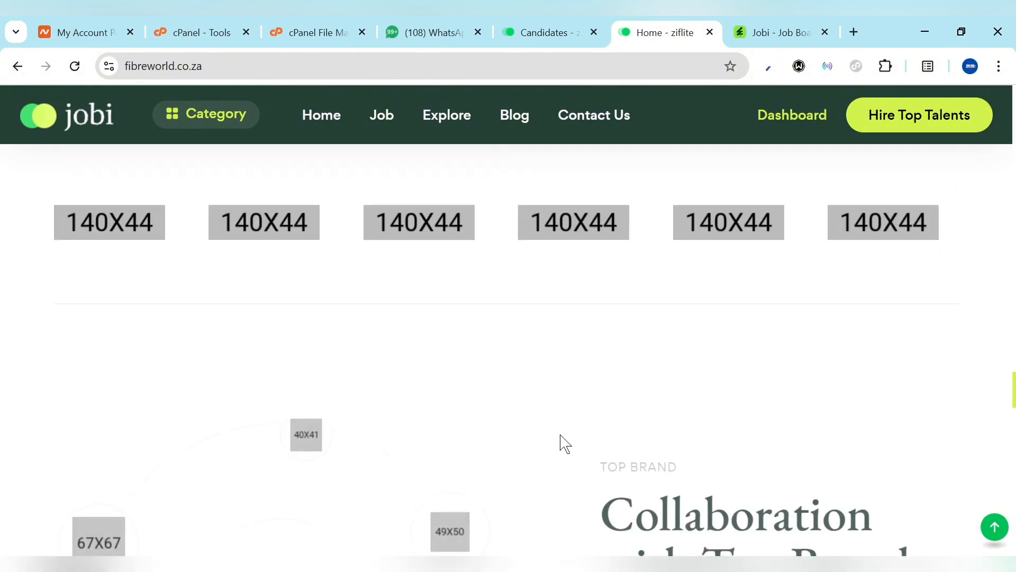
pyautogui.scroll(-6, 565, 444)
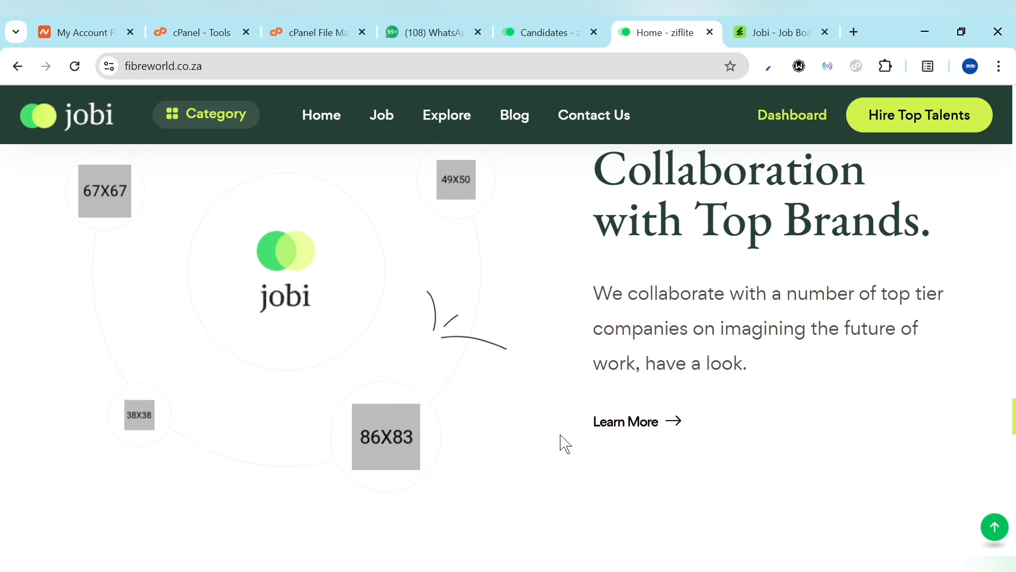
pyautogui.scroll(-2, 561, 435)
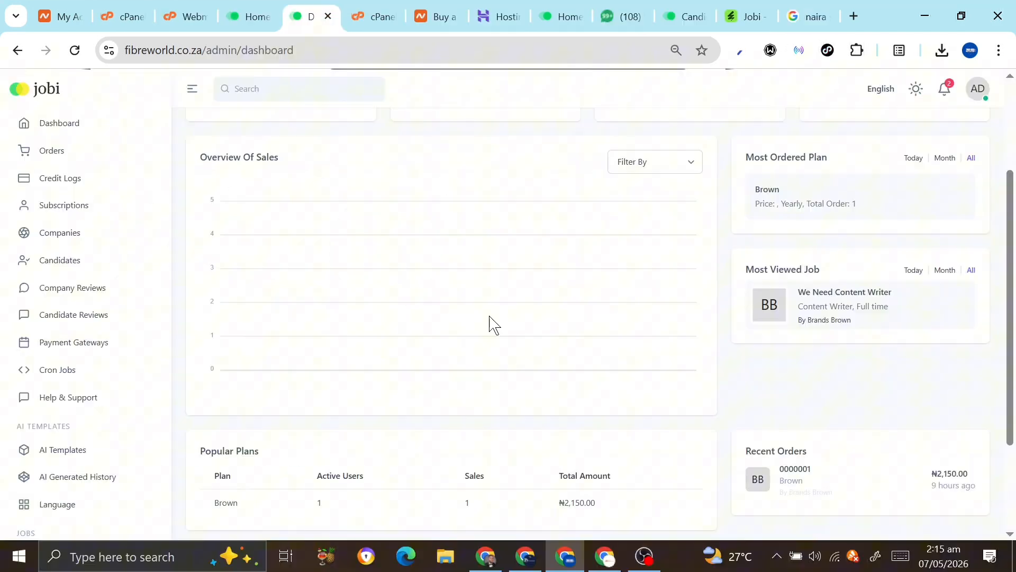
pyautogui.scroll(3, 492, 324)
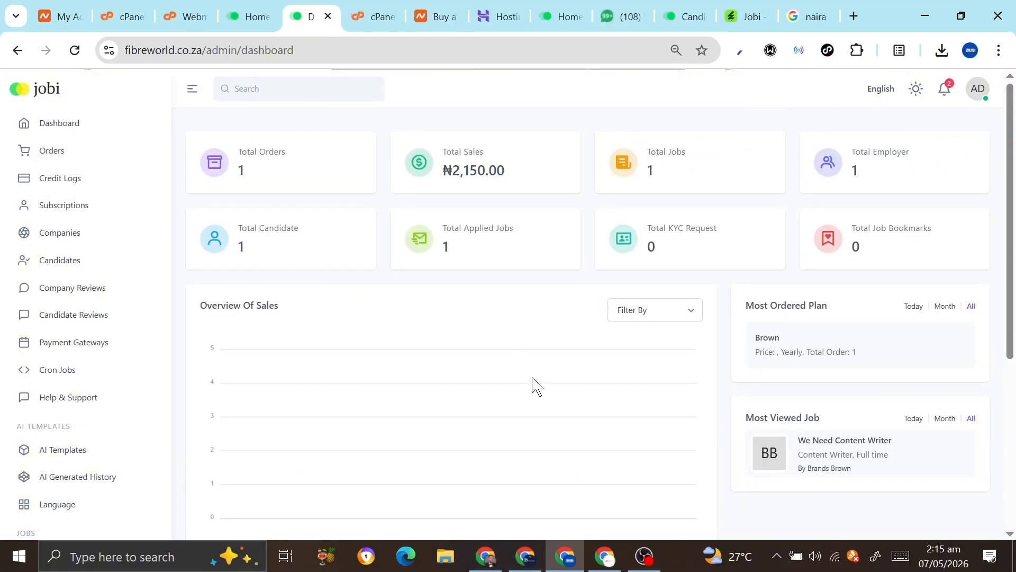
# Open the Jobi registration page and select the Candidates account type
pyautogui.click(600, 553)
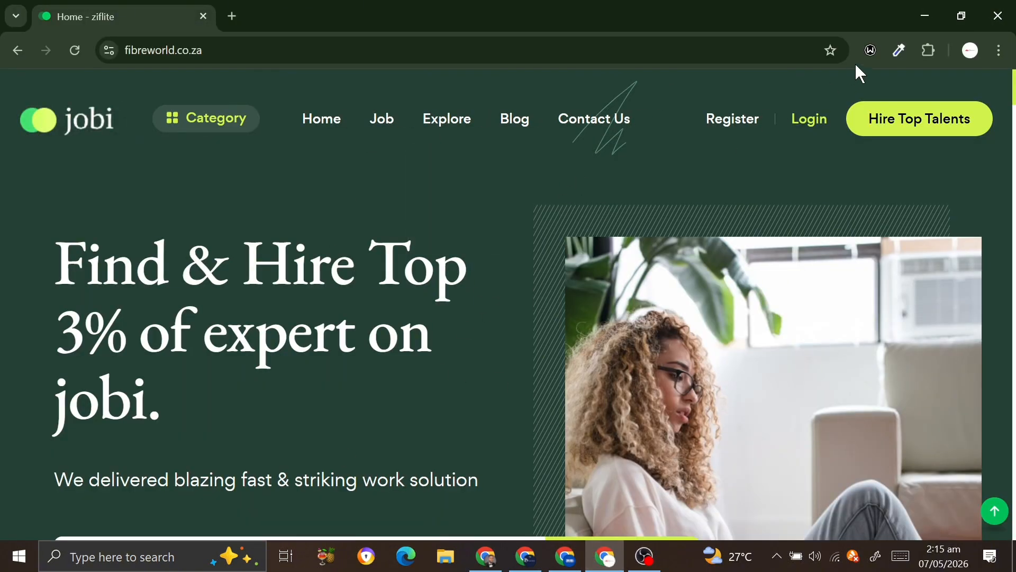
pyautogui.click(812, 121)
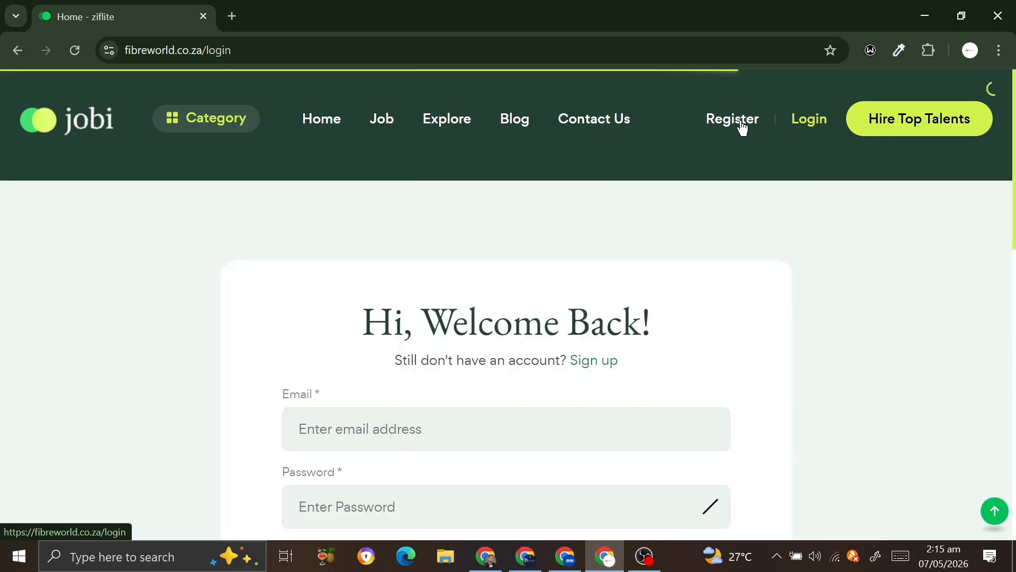
pyautogui.click(743, 129)
pyautogui.scroll(-5, 649, 296)
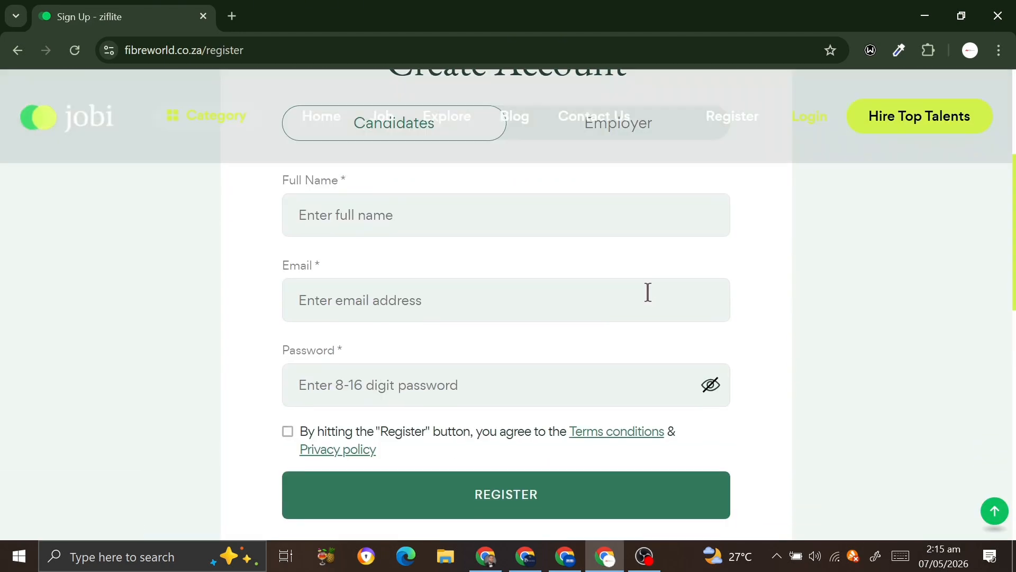
pyautogui.scroll(2, 503, 200)
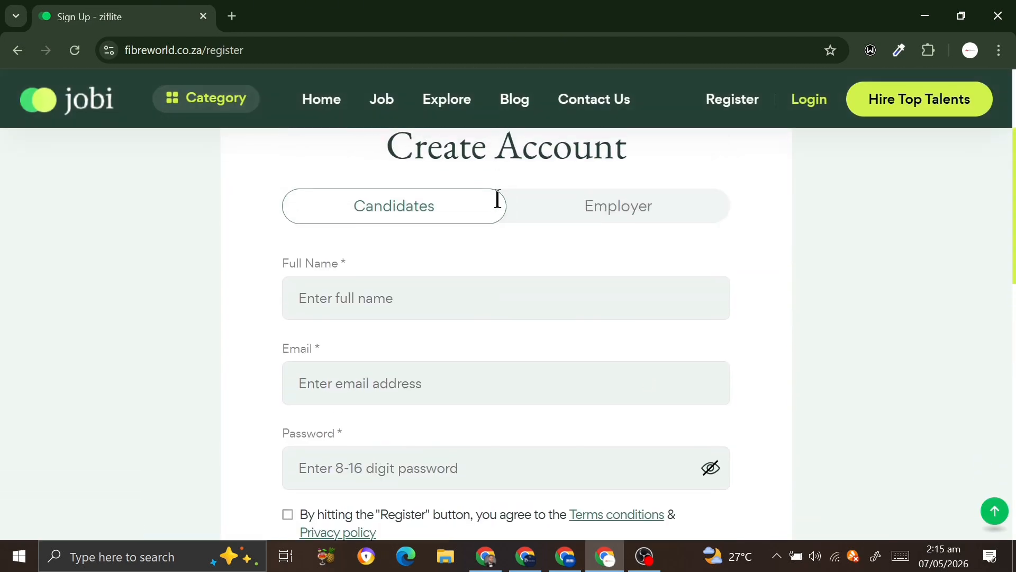
pyautogui.click(585, 204)
pyautogui.click(399, 220)
pyautogui.scroll(-5, 475, 317)
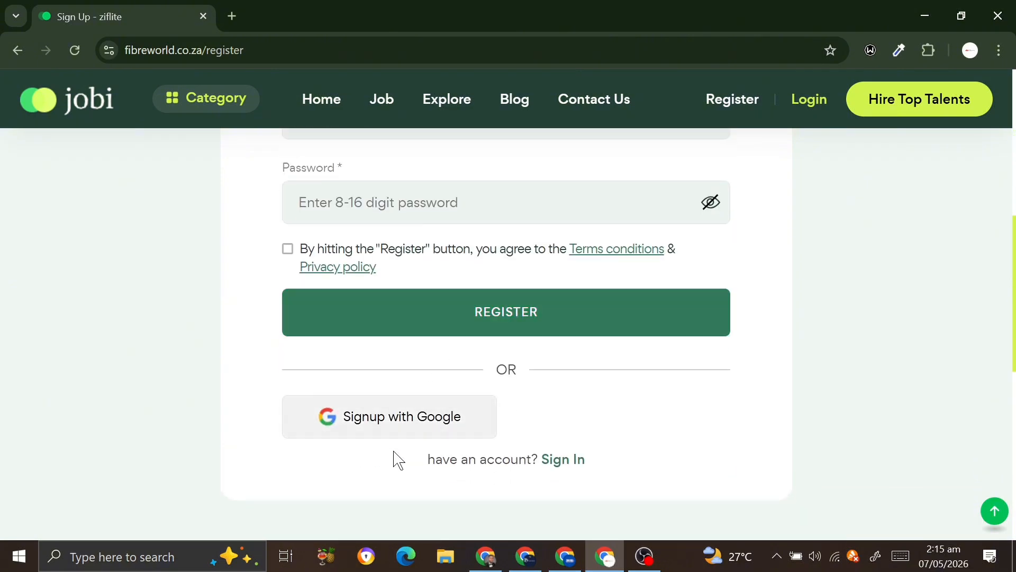
# Sign up with Google, choosing the account and allowing the site to use its info
pyautogui.click(409, 427)
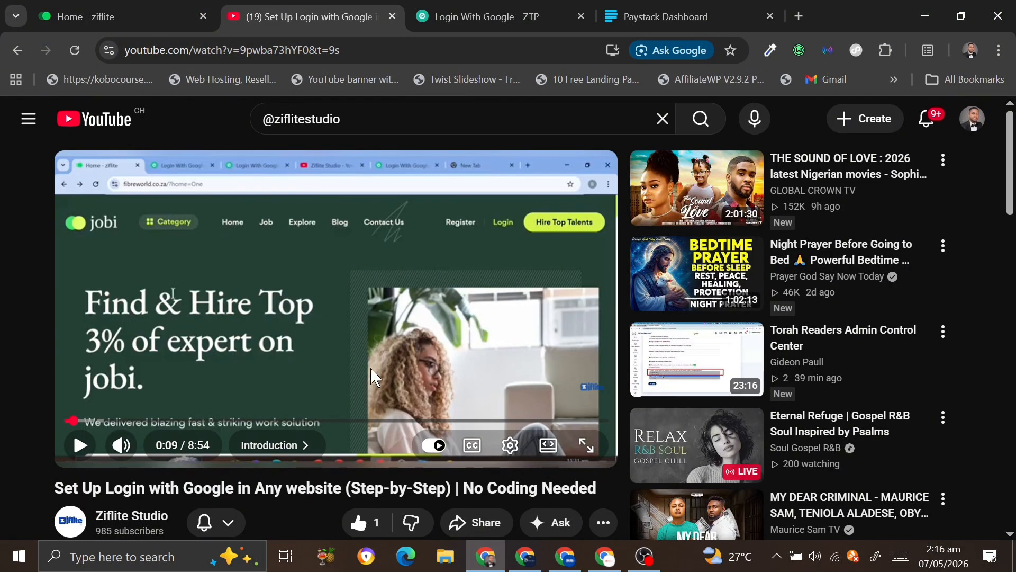
pyautogui.click(612, 562)
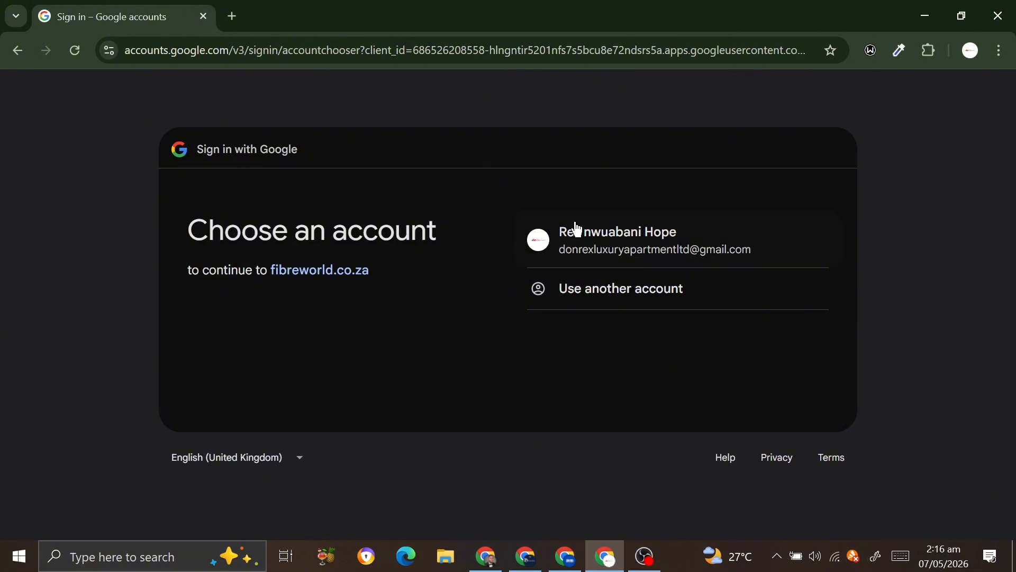
pyautogui.click(590, 233)
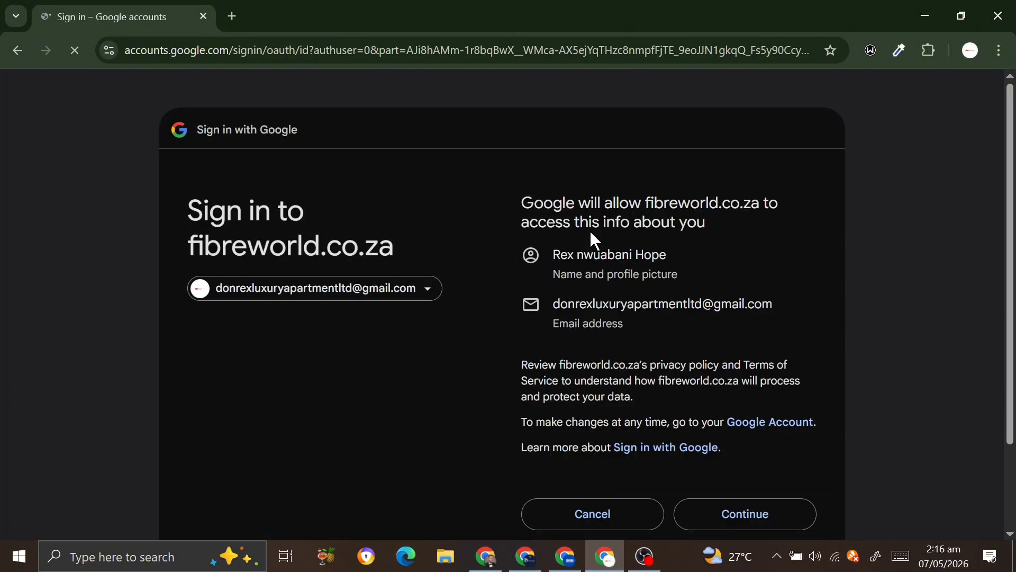
pyautogui.click(731, 511)
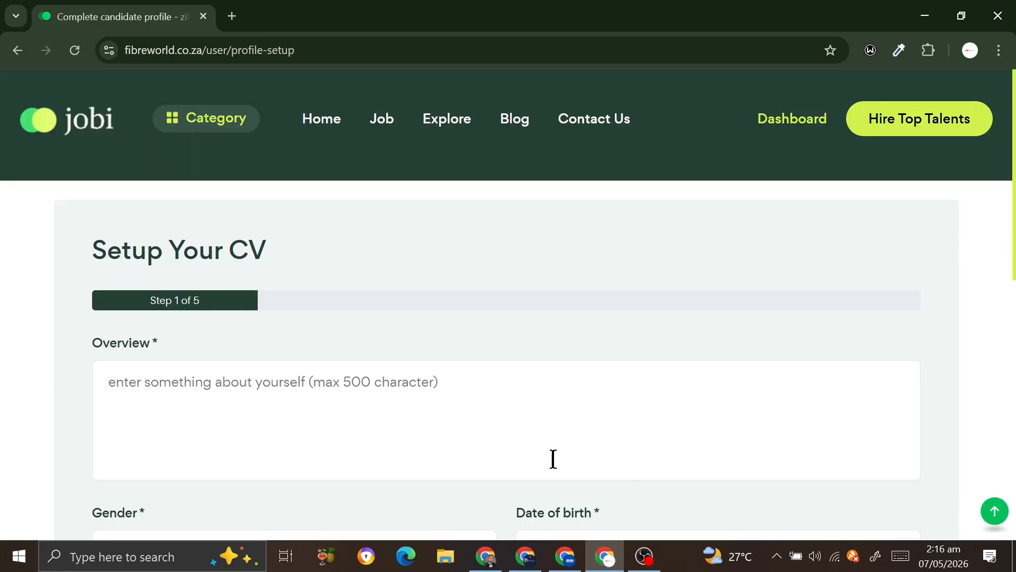
pyautogui.click(501, 463)
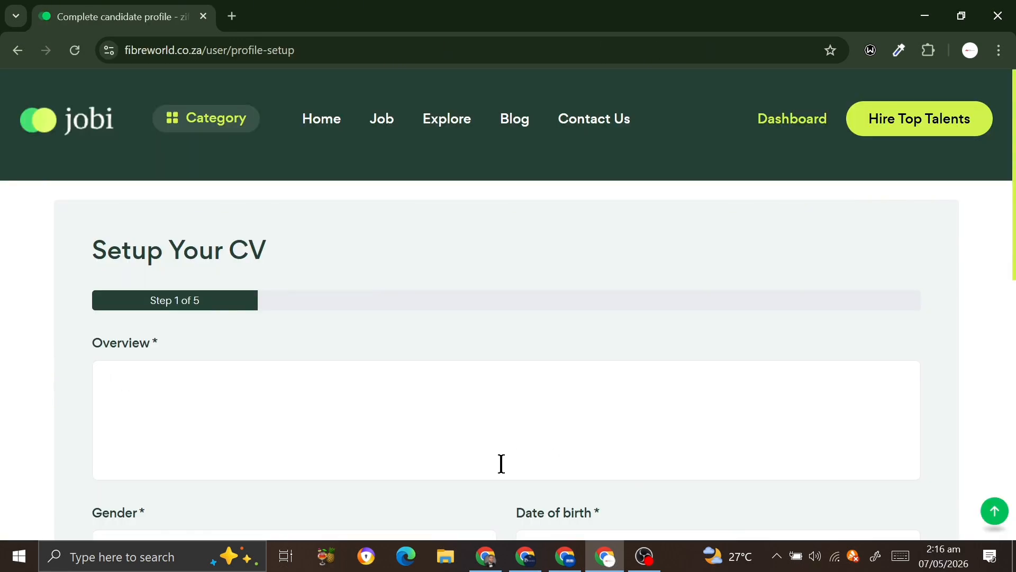
pyautogui.write('ok')
pyautogui.scroll(-5, 503, 466)
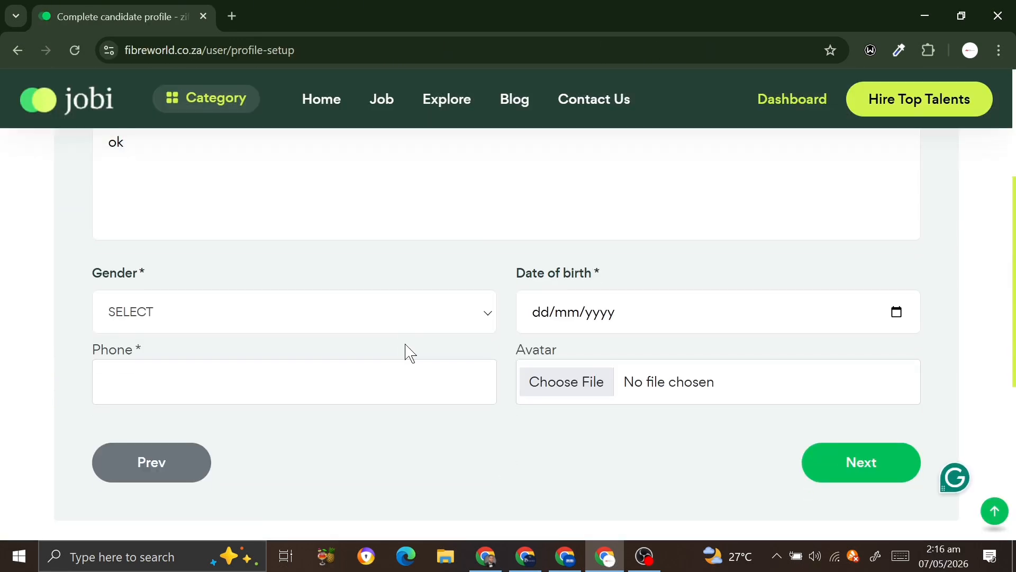
pyautogui.click(370, 334)
pyautogui.click(297, 368)
pyautogui.click(577, 323)
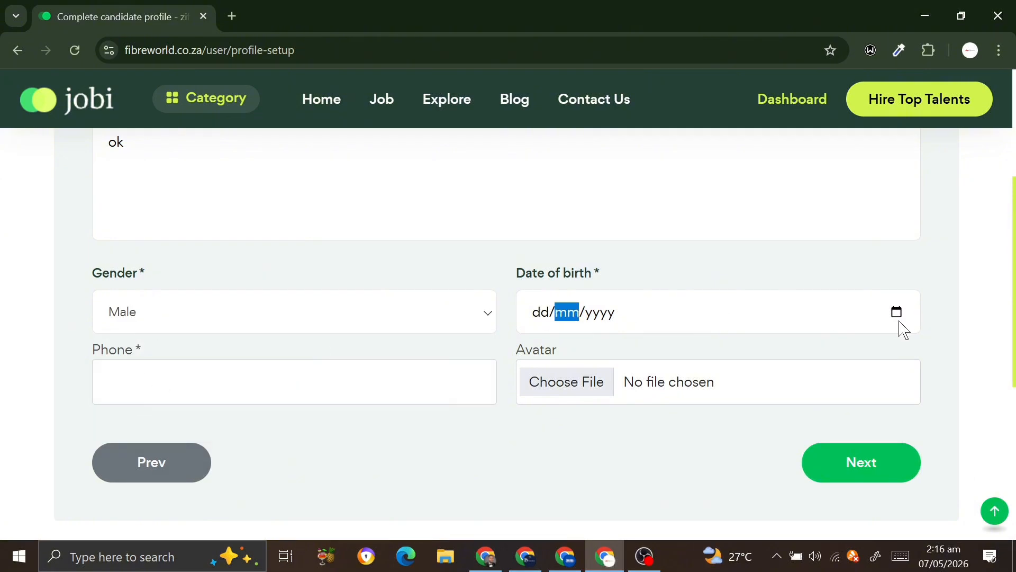
pyautogui.click(900, 322)
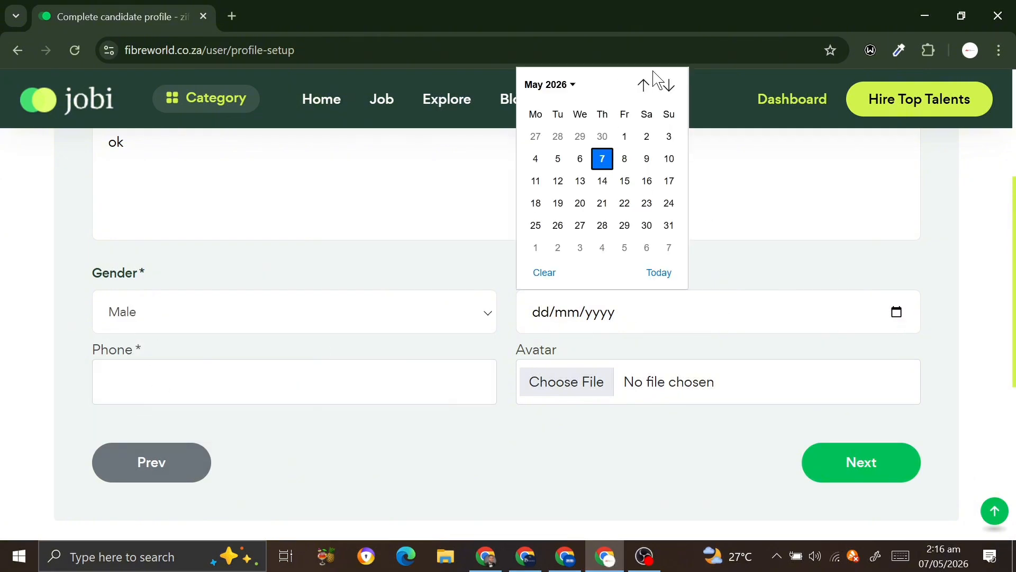
pyautogui.click(569, 86)
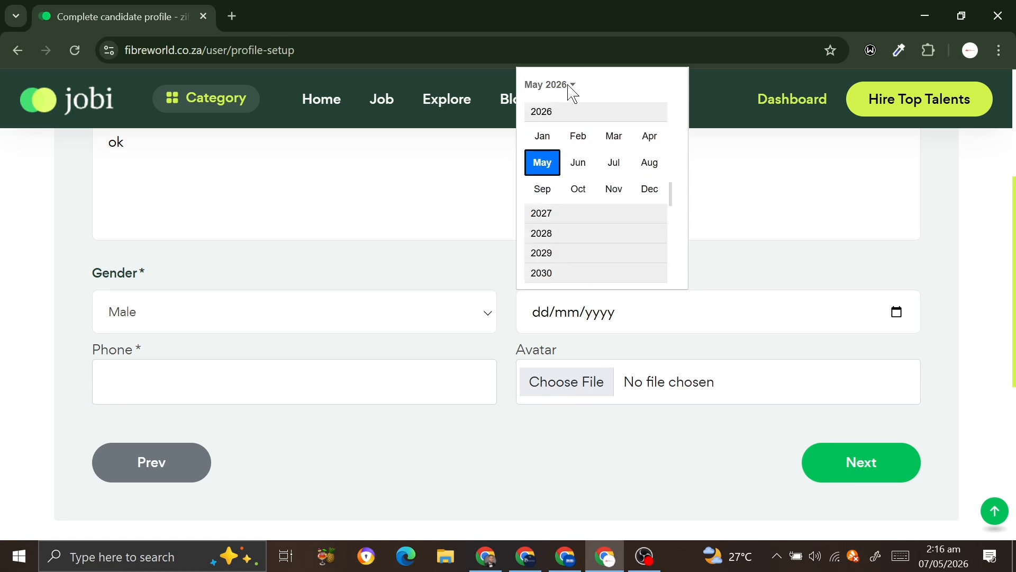
pyautogui.scroll(1, 579, 235)
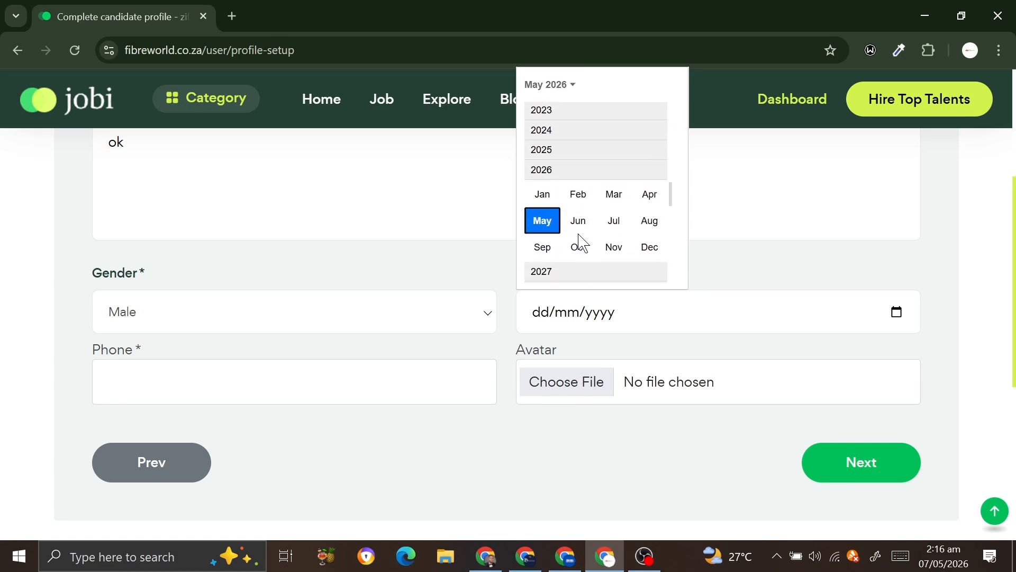
pyautogui.click(898, 317)
pyautogui.click(550, 88)
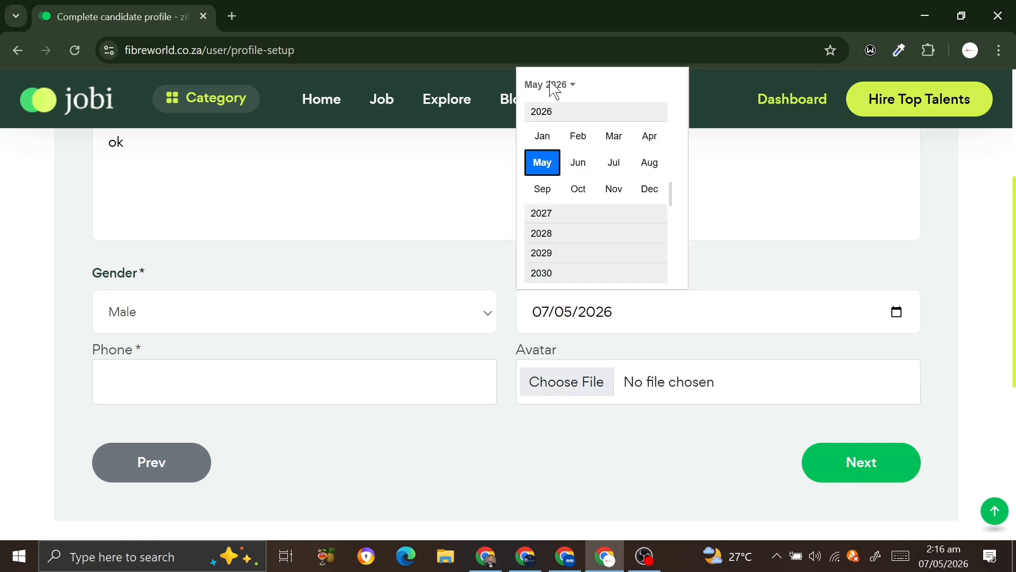
pyautogui.scroll(2, 591, 206)
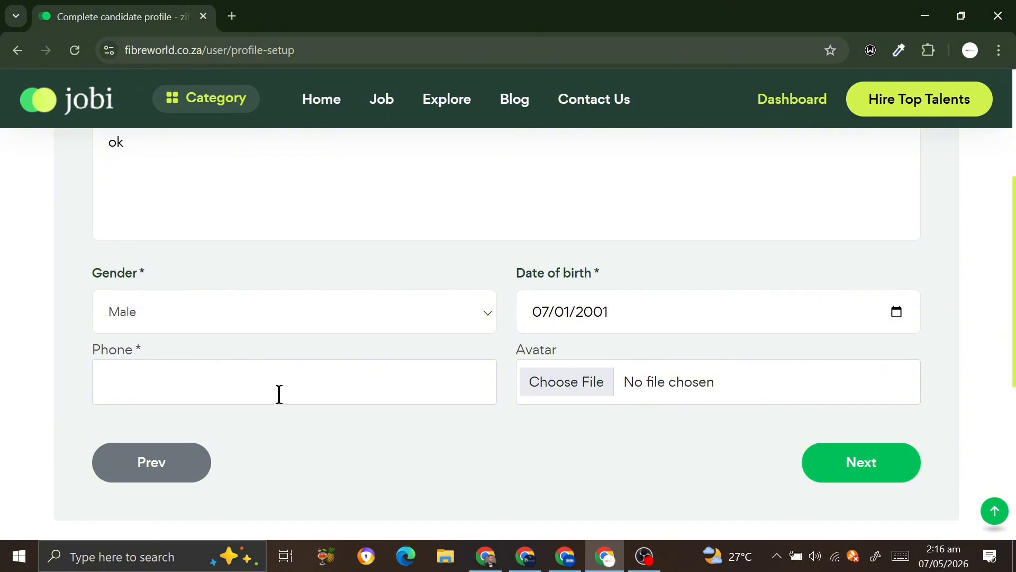
pyautogui.click(280, 394)
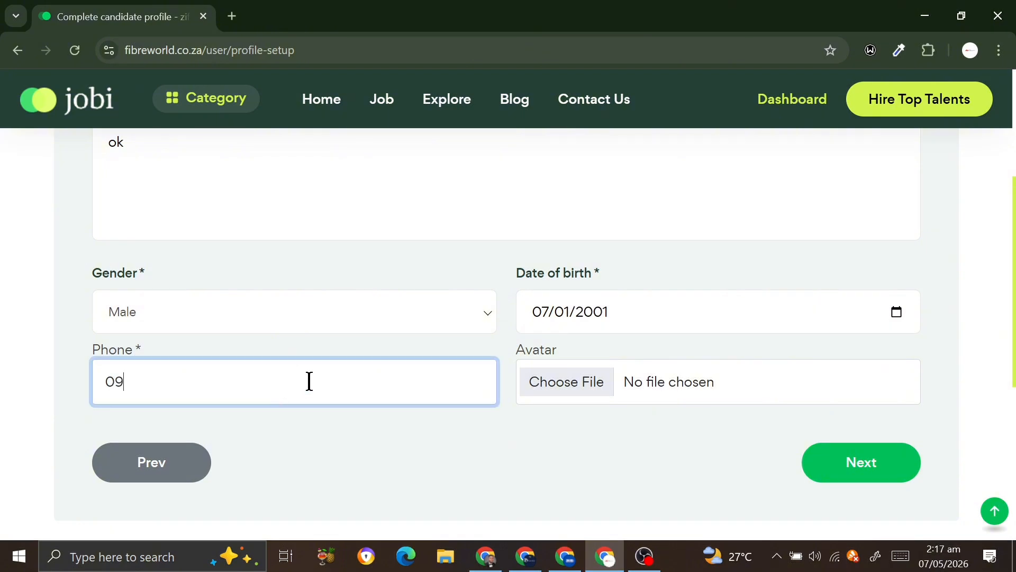
pyautogui.click(856, 484)
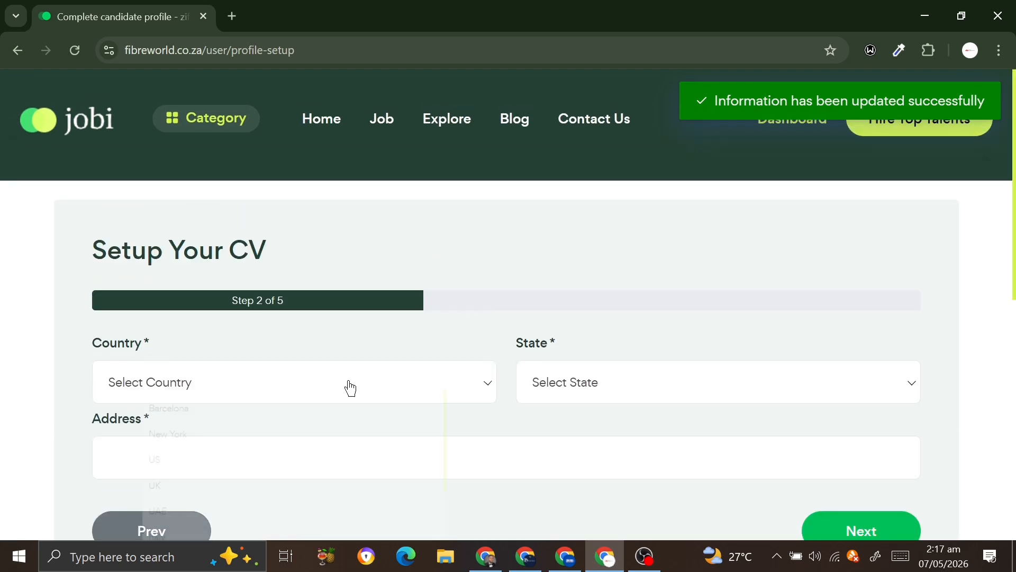
# Set the location to Country UK and State London, and save it
pyautogui.click(349, 386)
pyautogui.scroll(-2, 289, 415)
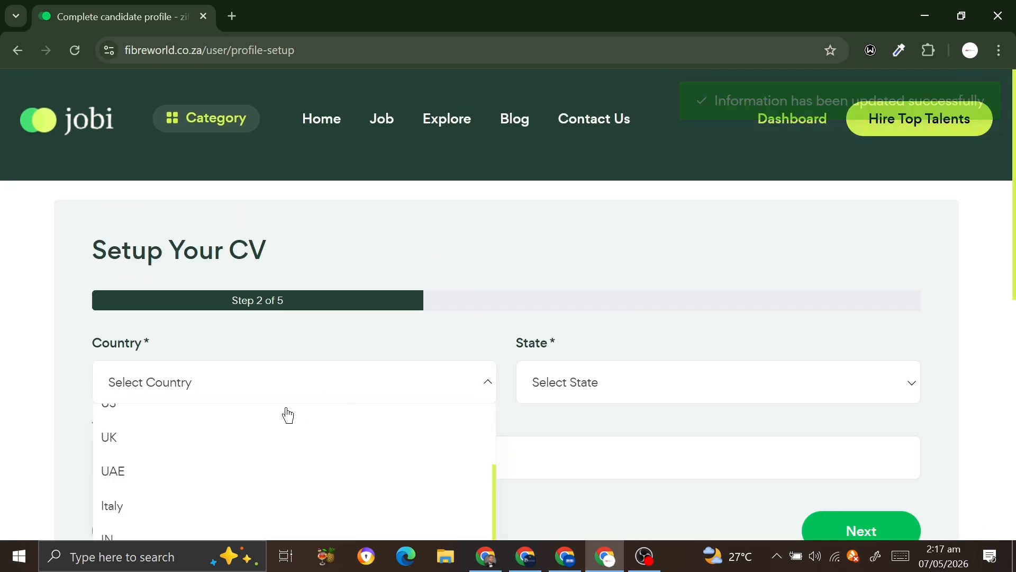
pyautogui.click(195, 450)
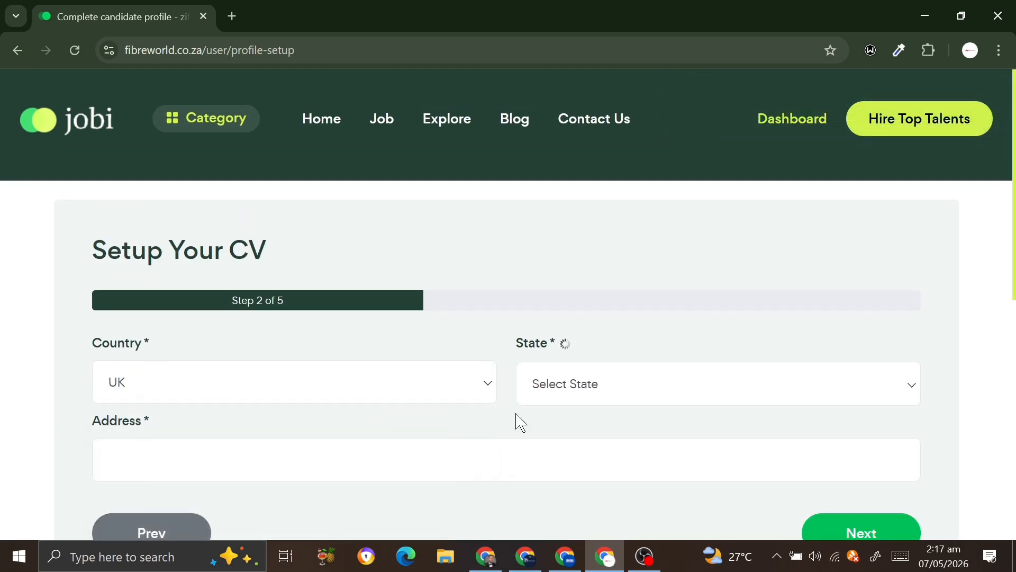
pyautogui.click(664, 392)
pyautogui.click(593, 434)
pyautogui.scroll(-1, 534, 472)
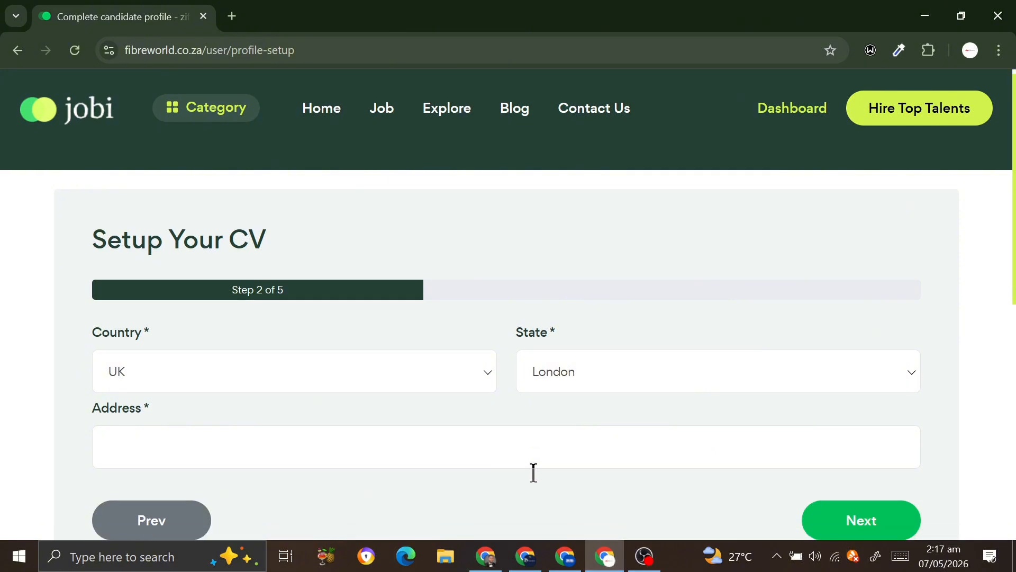
pyautogui.scroll(-3, 534, 472)
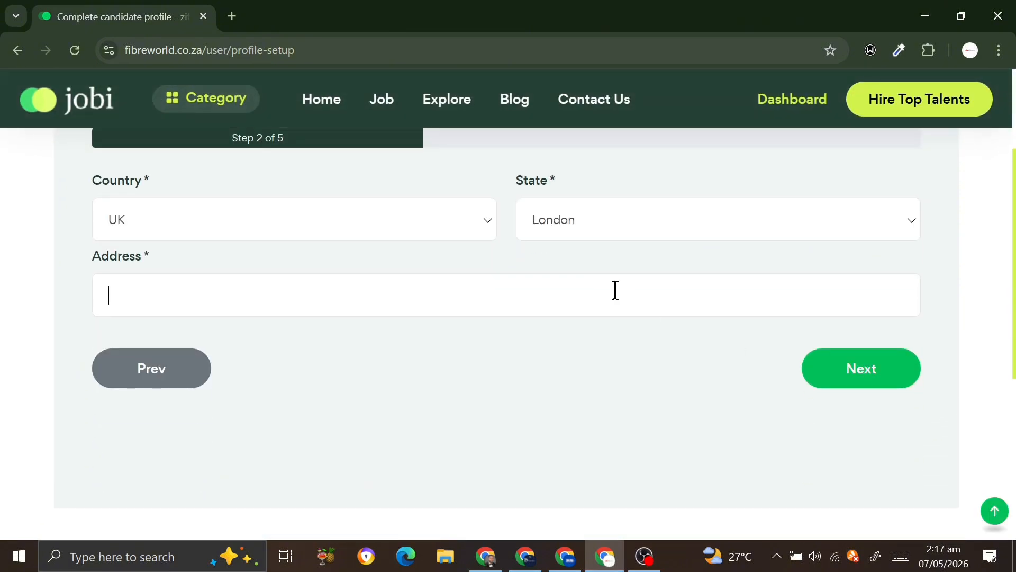
pyautogui.click(843, 366)
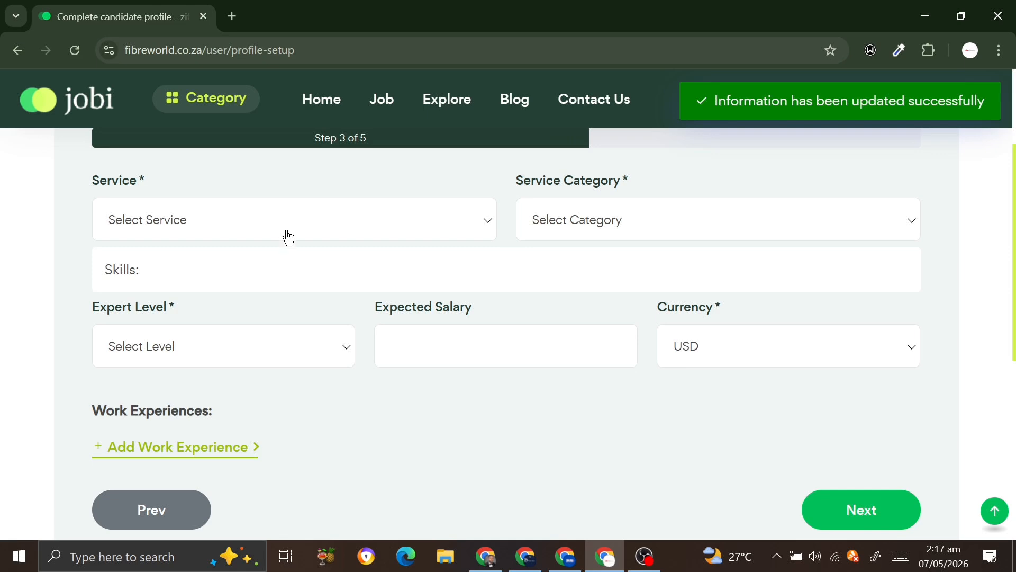
# Choose service Content Writer, category SEO Writers, and the niche experts skill
pyautogui.click(289, 238)
pyautogui.click(256, 276)
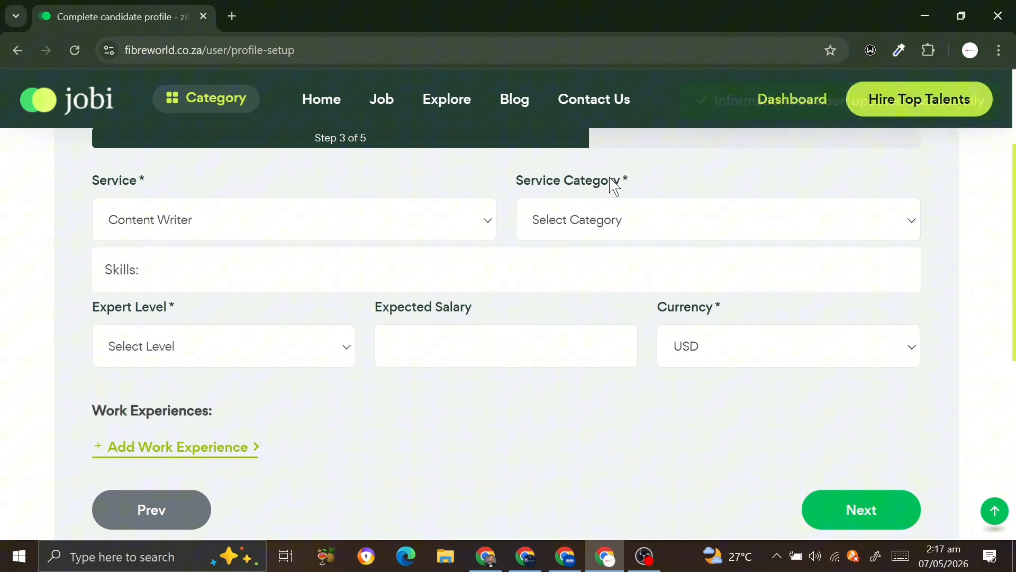
pyautogui.click(611, 224)
pyautogui.click(588, 267)
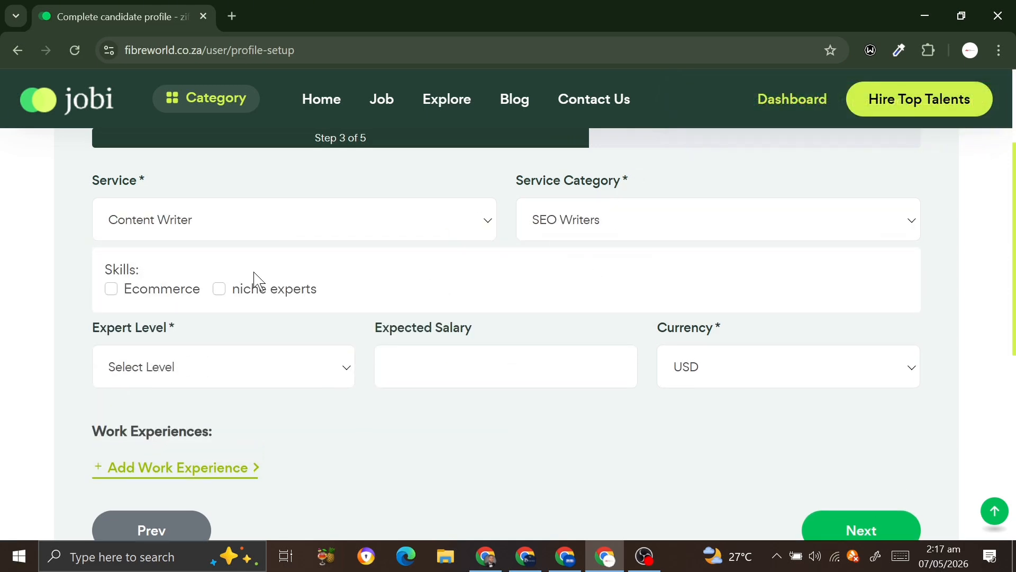
pyautogui.click(220, 291)
# Set expert level Intermediate and expected salary 800000 NGN, then save step 3
pyautogui.click(259, 362)
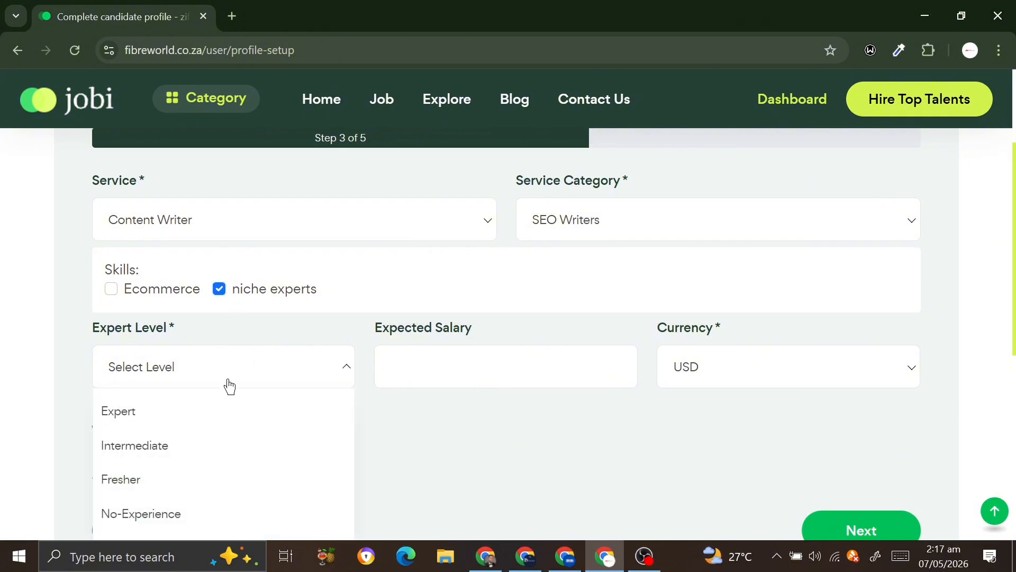
pyautogui.click(191, 451)
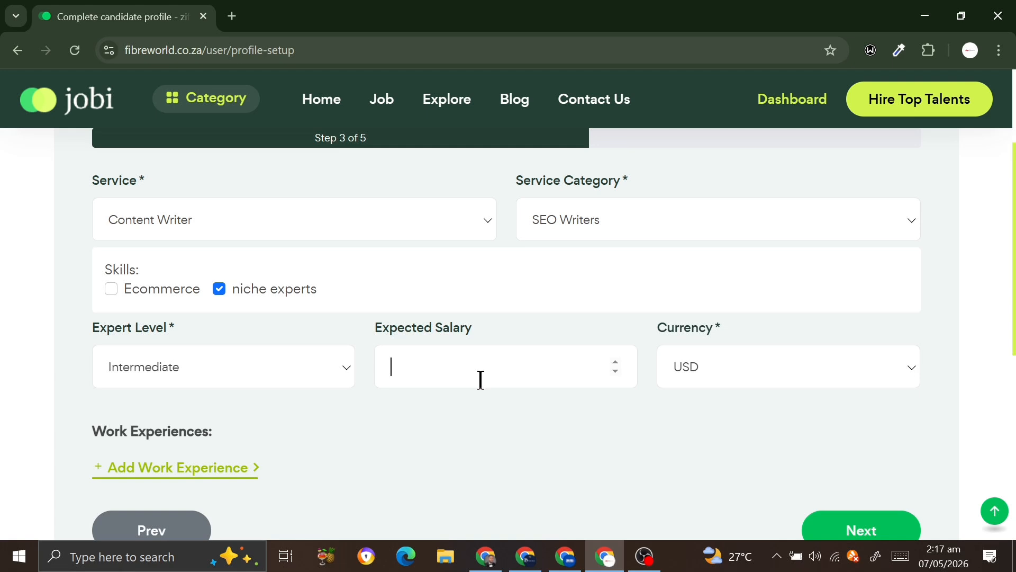
pyautogui.write('800000')
pyautogui.click(707, 371)
pyautogui.scroll(-3, 703, 415)
pyautogui.click(687, 498)
pyautogui.scroll(-3, 217, 281)
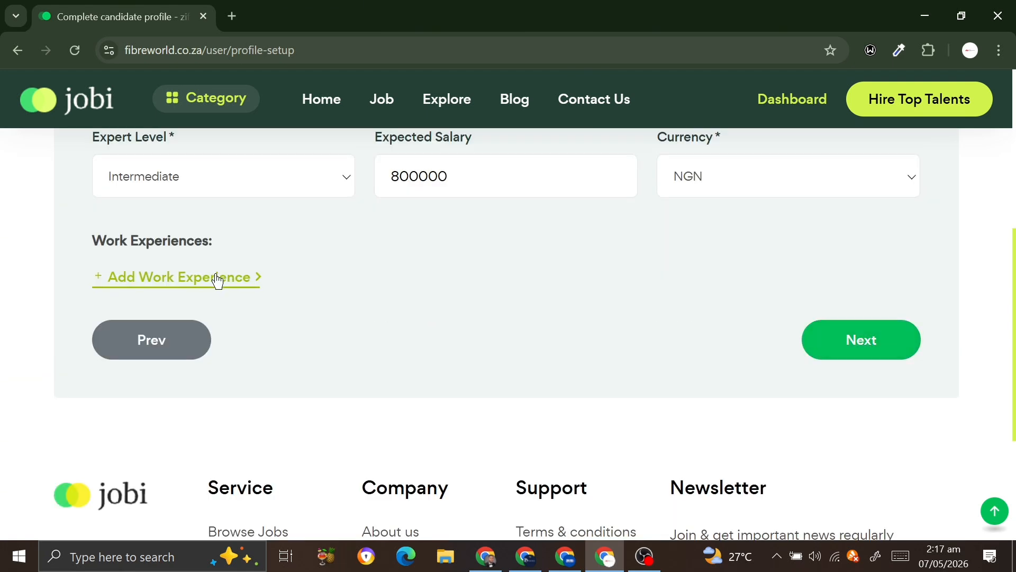
pyautogui.click(902, 337)
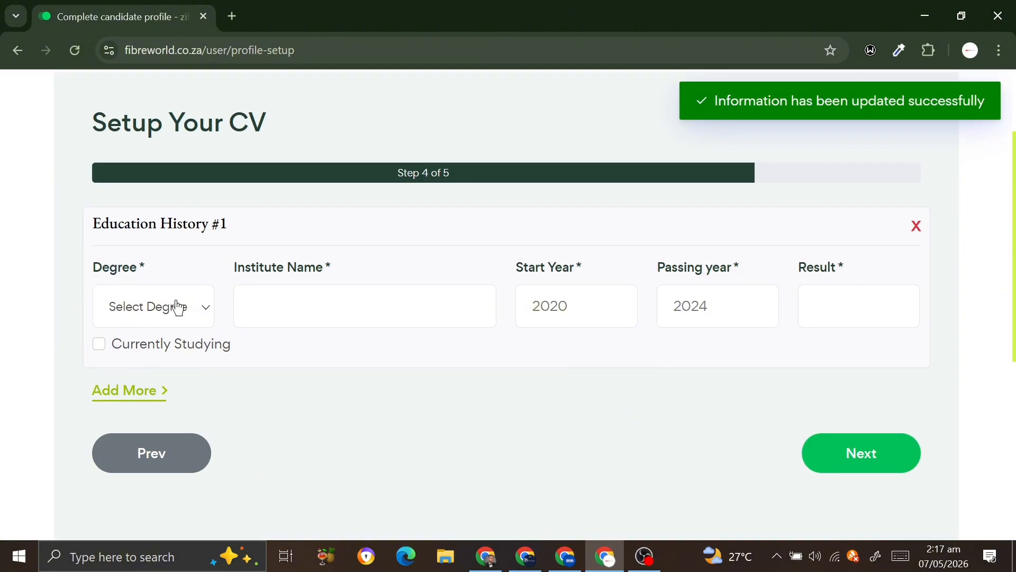
# Add a Masters Degree education entry at uni, 2020–2025, with result 4
pyautogui.click(178, 307)
pyautogui.click(156, 354)
pyautogui.click(360, 303)
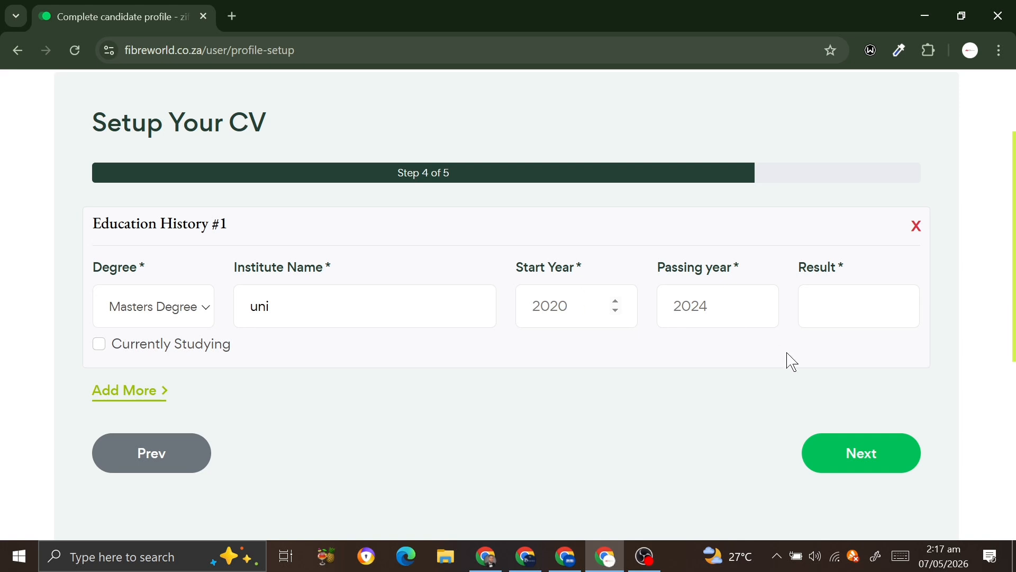
pyautogui.click(614, 301)
pyautogui.write('2020')
pyautogui.press('Tab')
pyautogui.write('2025')
pyautogui.click(846, 307)
pyautogui.write('4')
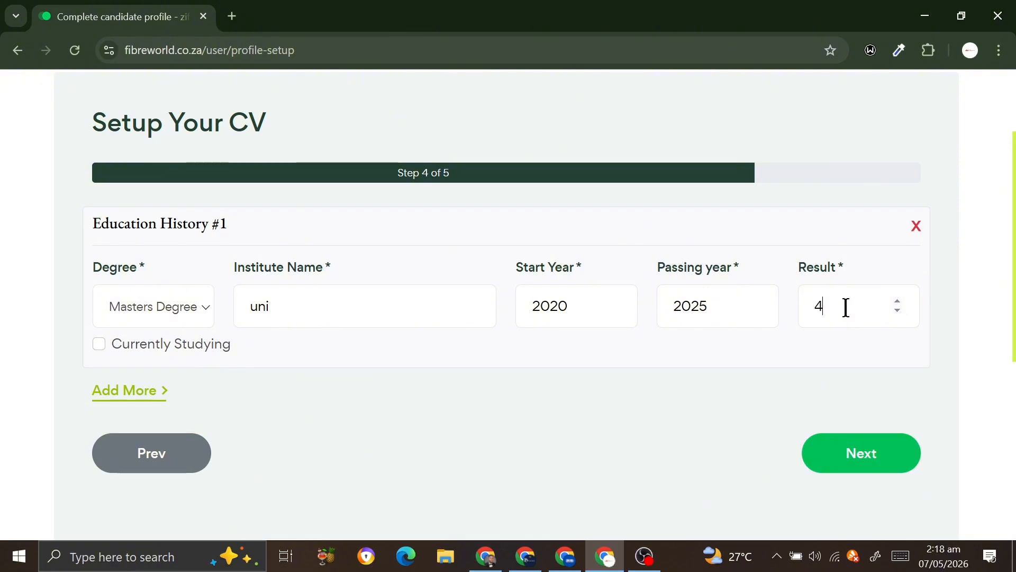
pyautogui.click(861, 445)
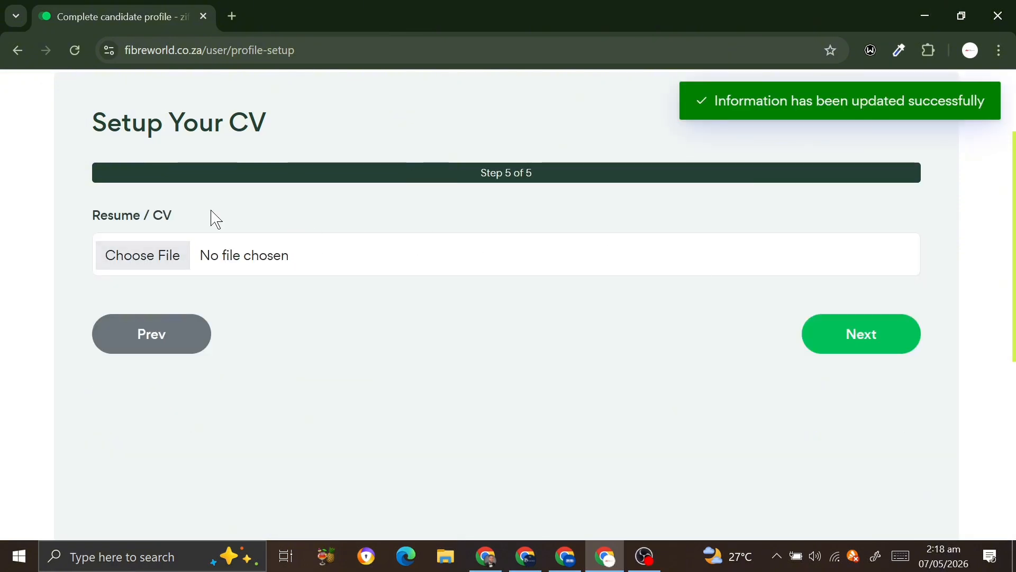
# Skip the CV upload by closing the file picker, and finish the setup
pyautogui.click(165, 261)
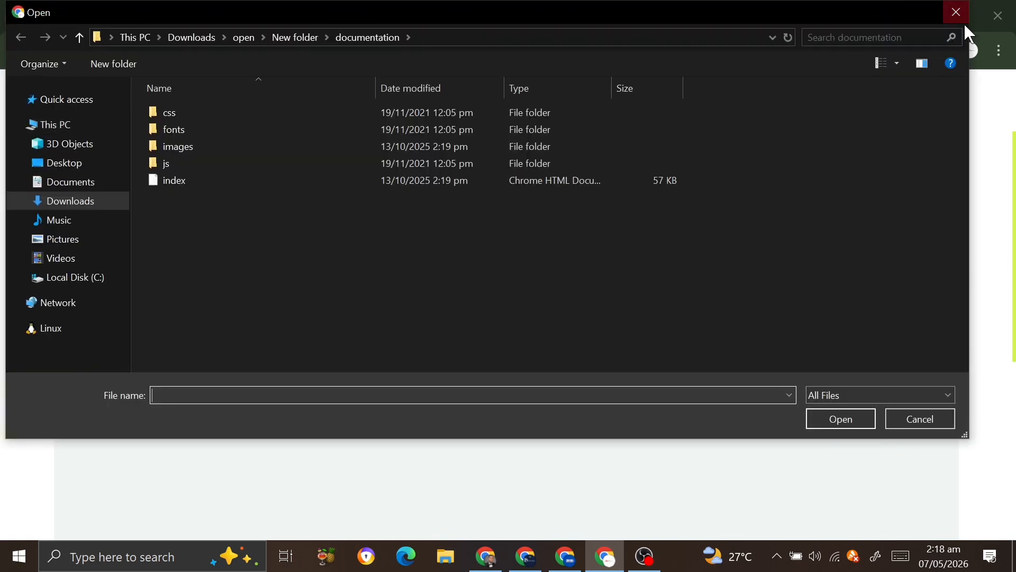
pyautogui.click(958, 12)
pyautogui.click(861, 324)
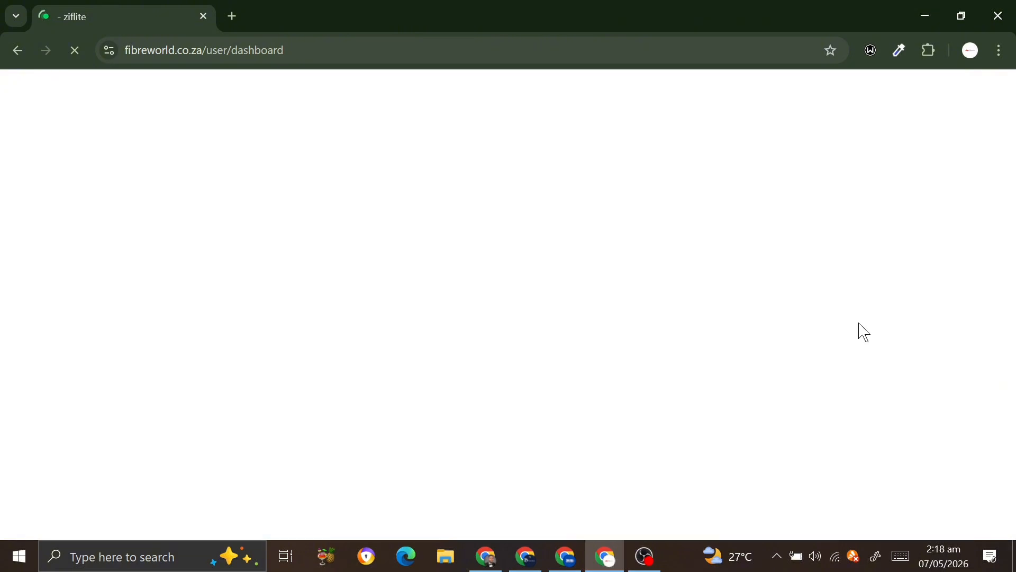
# Sign in to Jobi with the saved account, then switch to the other candidate's dashboard window
pyautogui.scroll(-1, 462, 349)
pyautogui.scroll(-7, 97, 351)
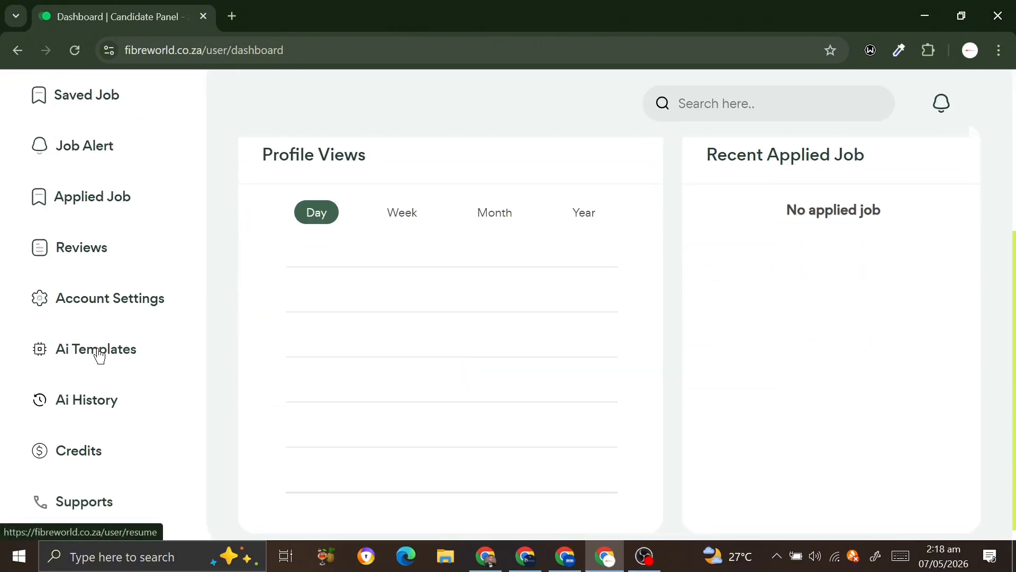
pyautogui.click(485, 556)
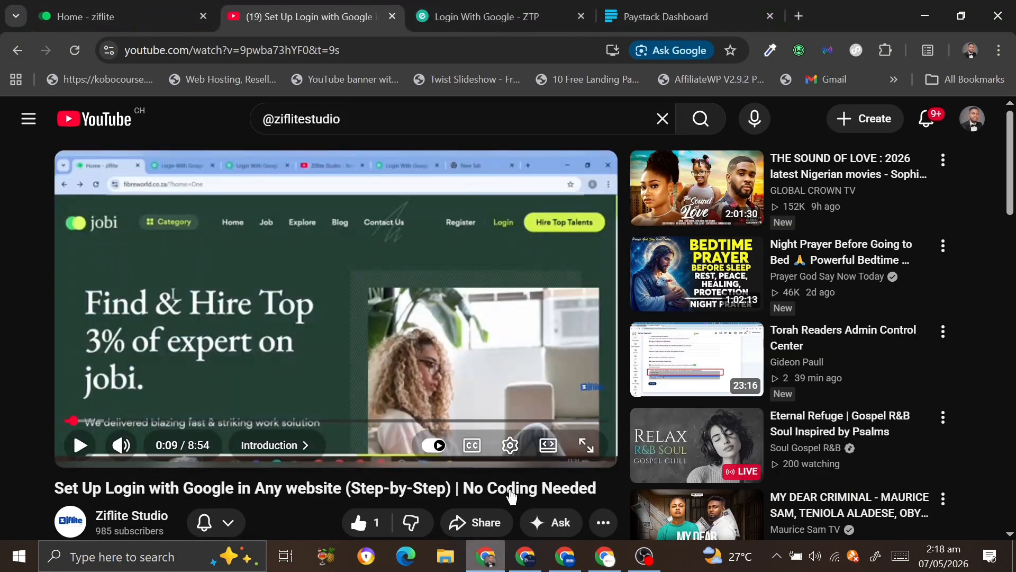
pyautogui.click(88, 8)
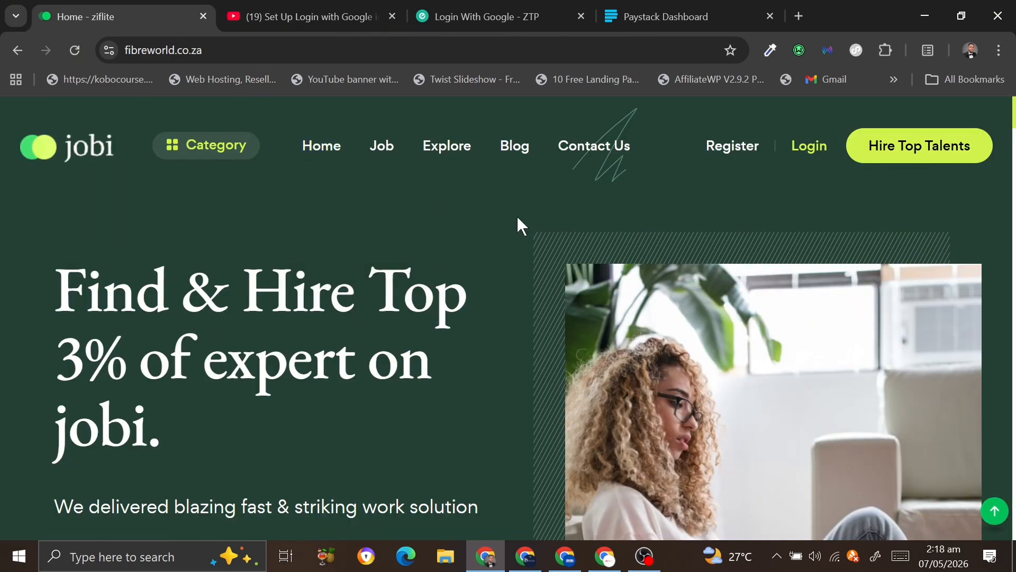
pyautogui.click(803, 156)
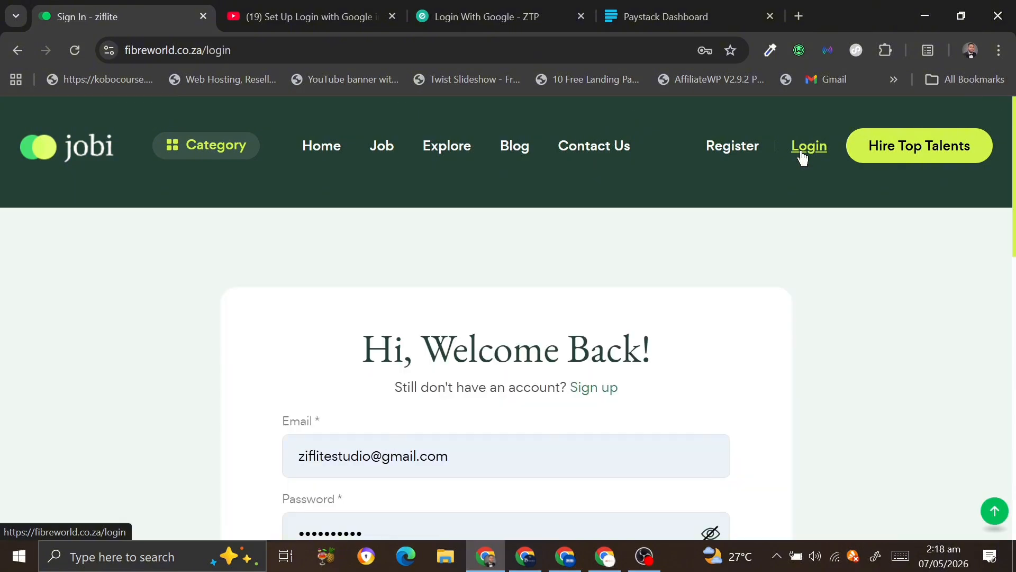
pyautogui.scroll(-3, 458, 409)
pyautogui.click(518, 454)
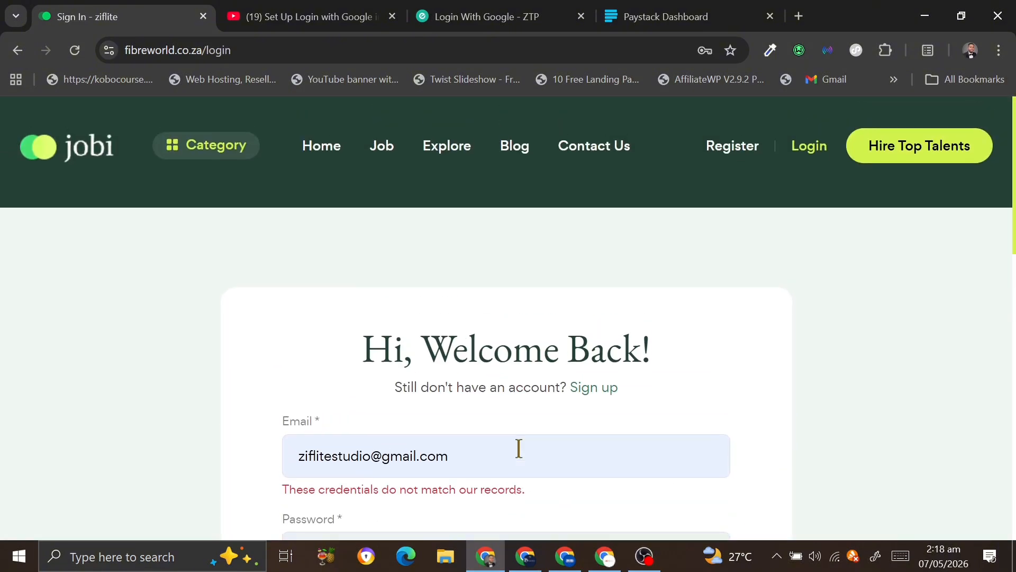
pyautogui.scroll(-2, 519, 449)
pyautogui.scroll(-1, 519, 448)
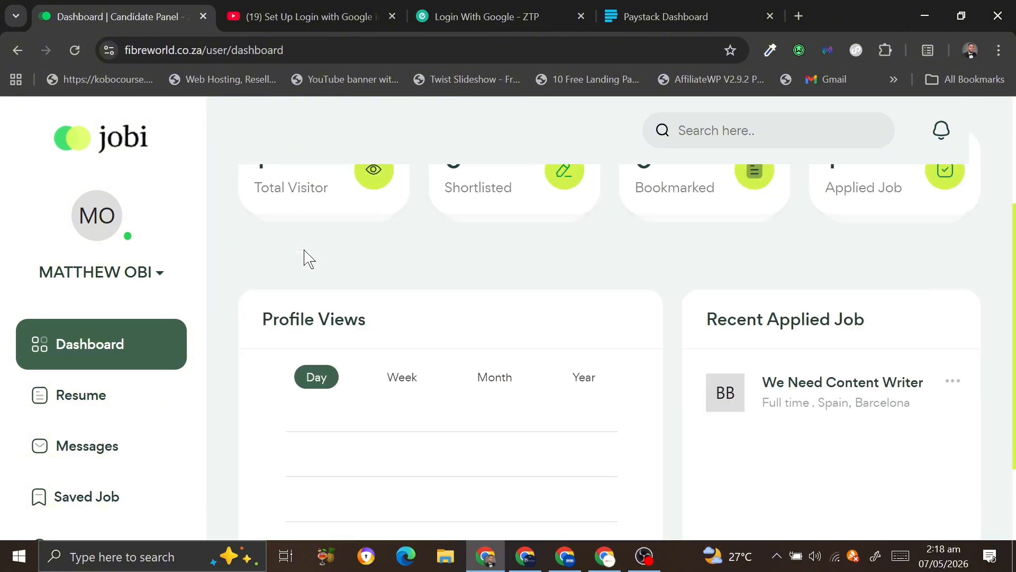
pyautogui.click(605, 556)
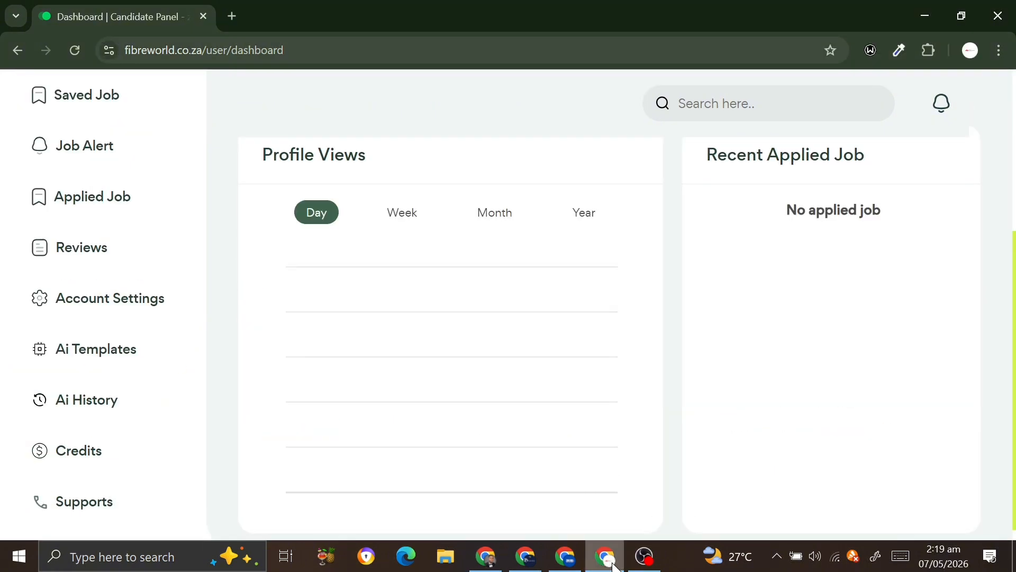
# Open the We Need Content Writer job and start an application, closing it unsubmitted
pyautogui.scroll(5, 99, 344)
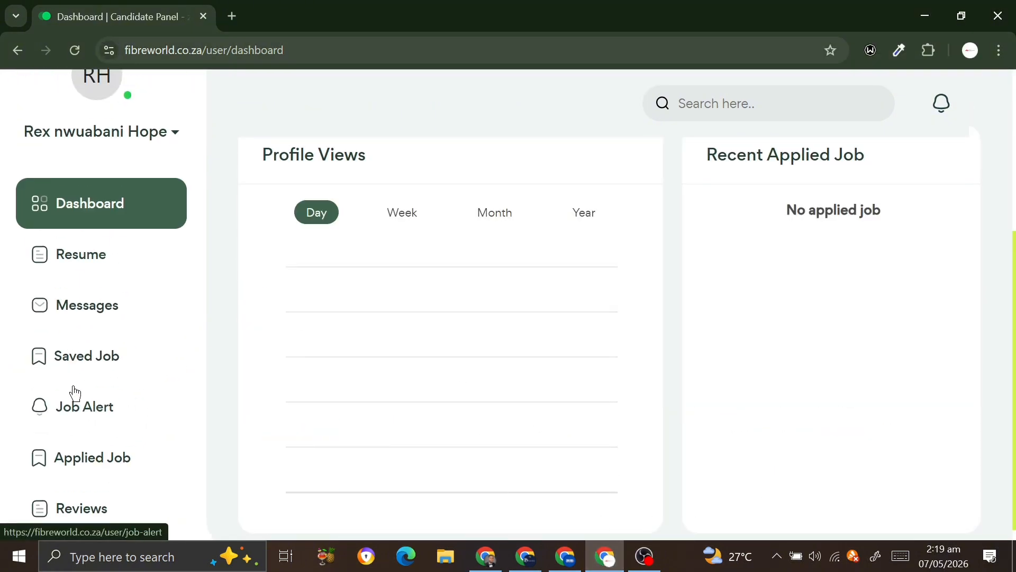
pyautogui.scroll(-1, 75, 390)
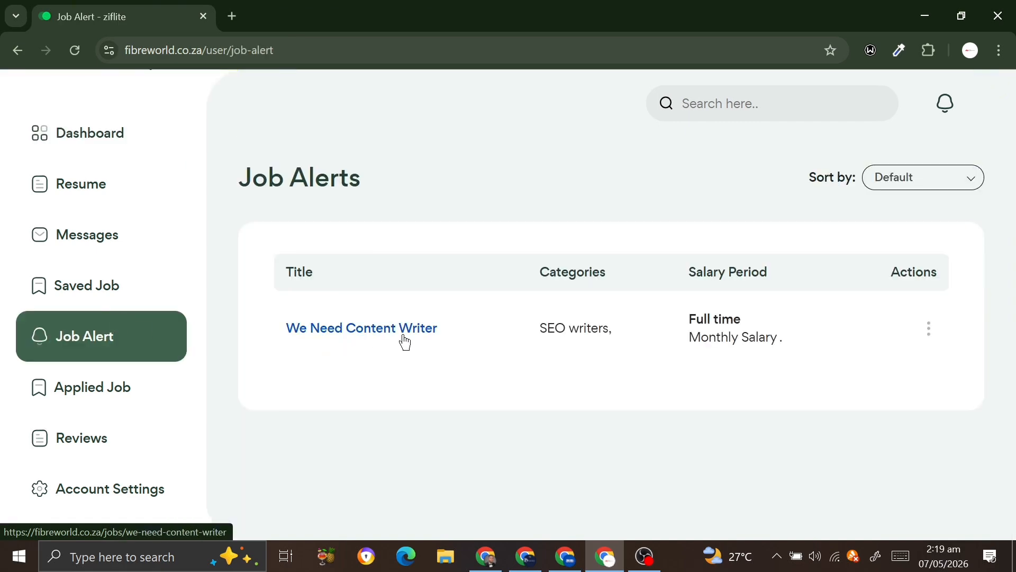
pyautogui.click(405, 343)
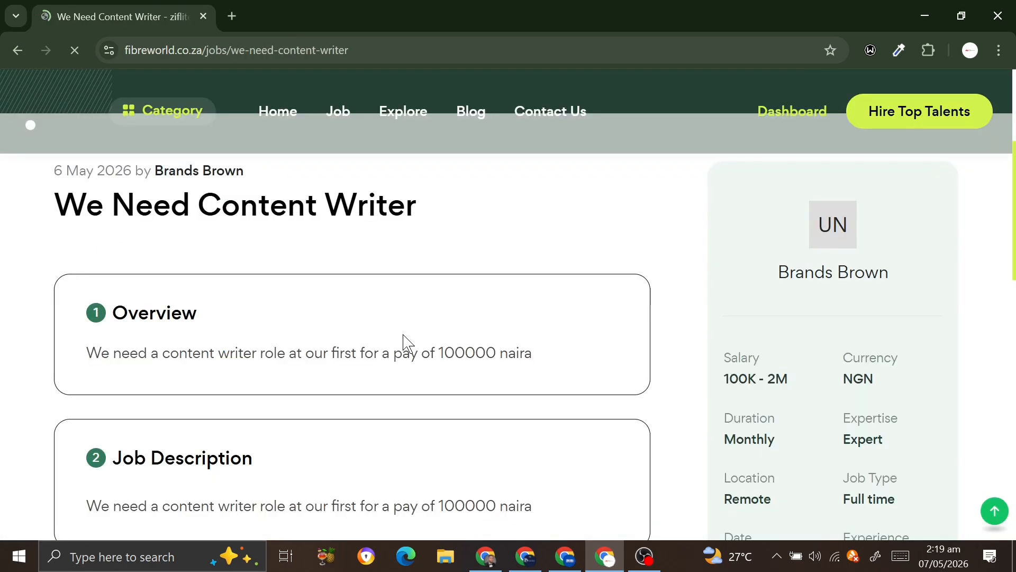
pyautogui.scroll(-5, 404, 340)
pyautogui.click(818, 404)
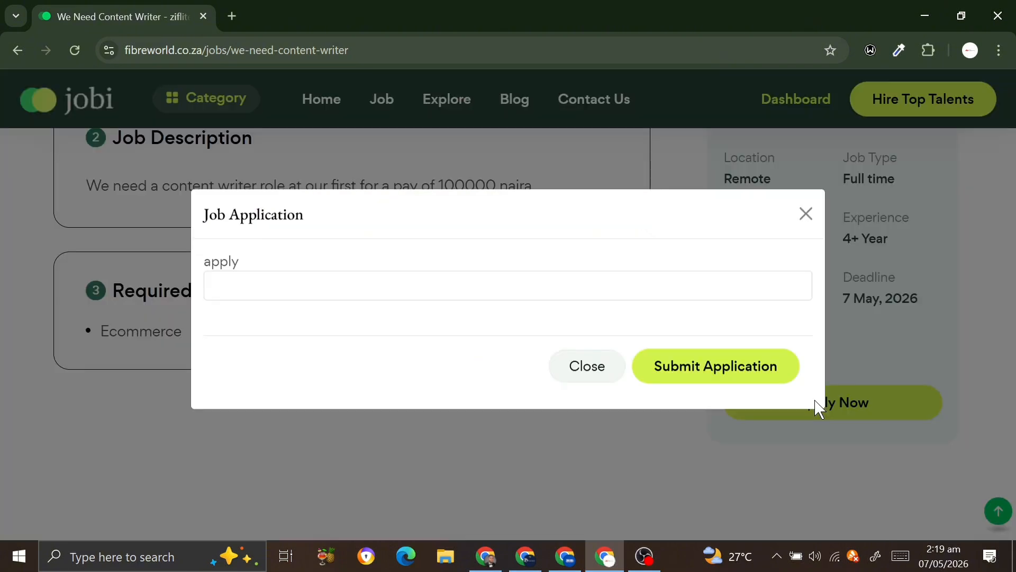
pyautogui.click(542, 290)
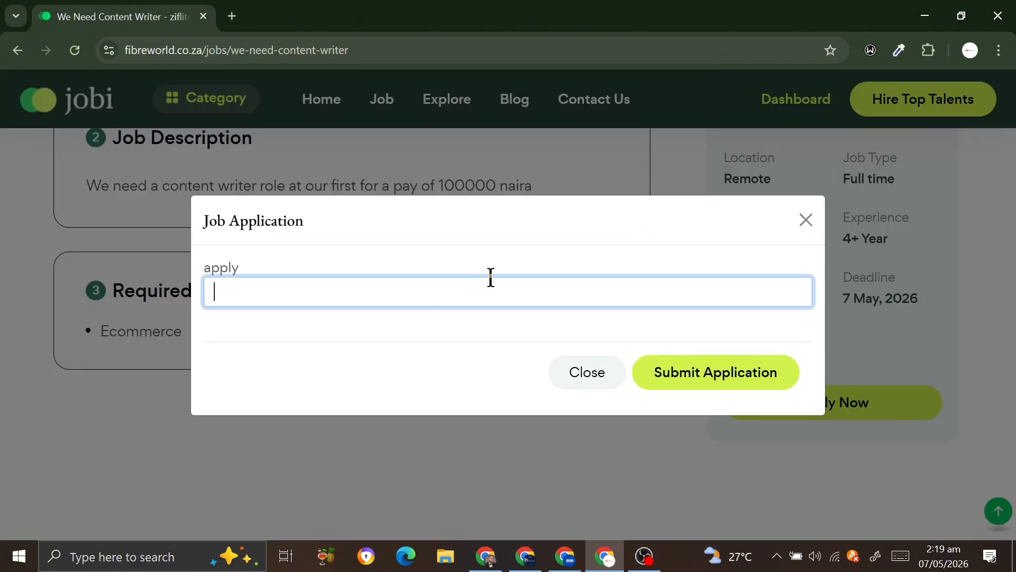
pyautogui.click(809, 222)
pyautogui.scroll(8, 598, 377)
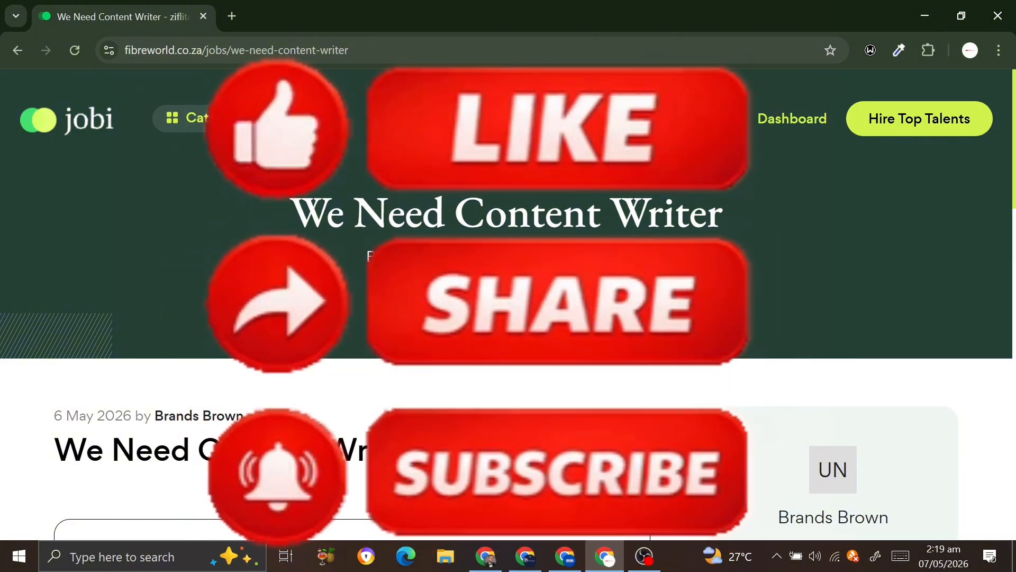
# Review the Jobi CodeCanyon item page's $59 price, 216 sales and description
pyautogui.click(569, 570)
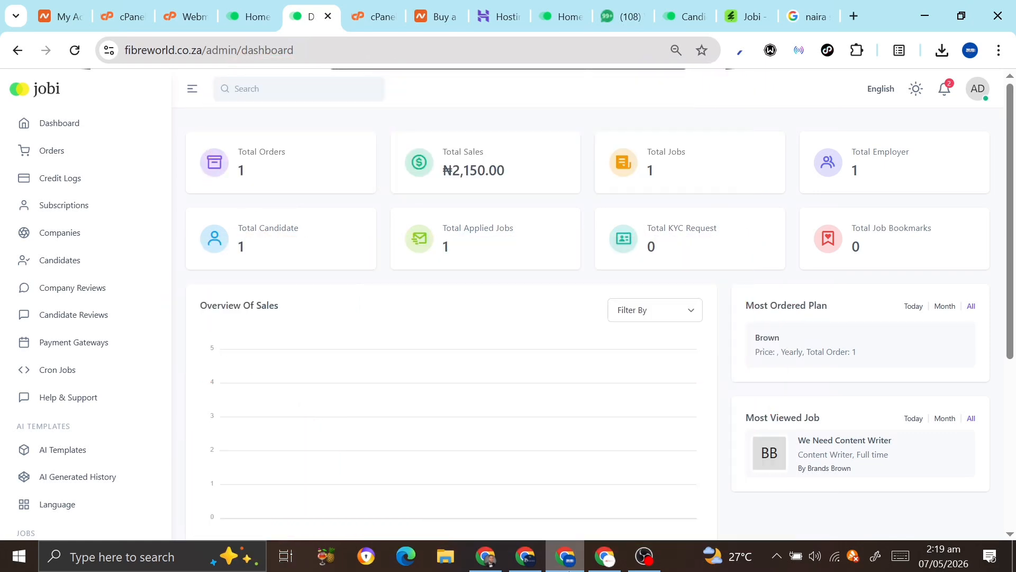
pyautogui.click(739, 17)
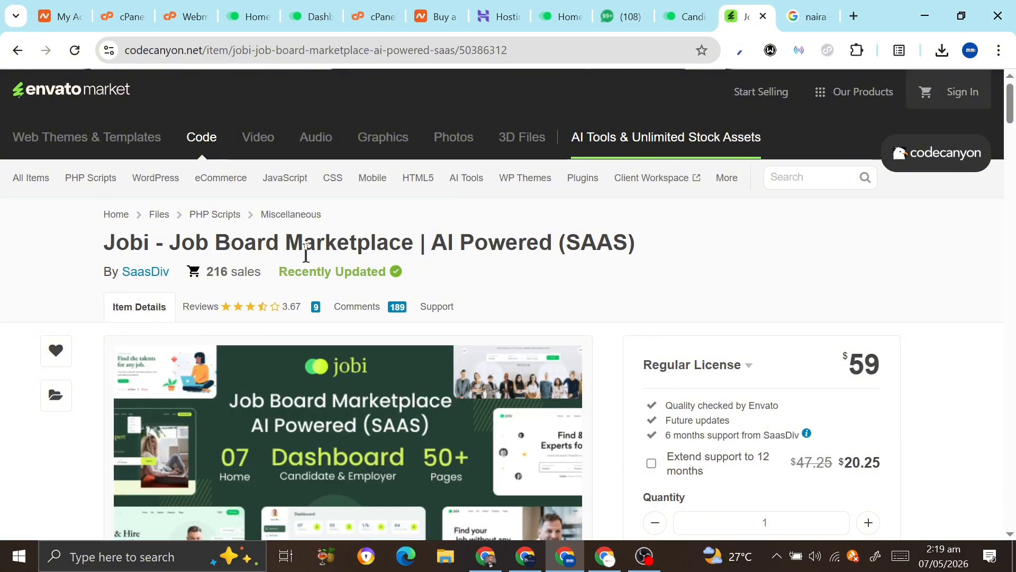
pyautogui.scroll(-4, 324, 255)
pyautogui.scroll(1, 325, 261)
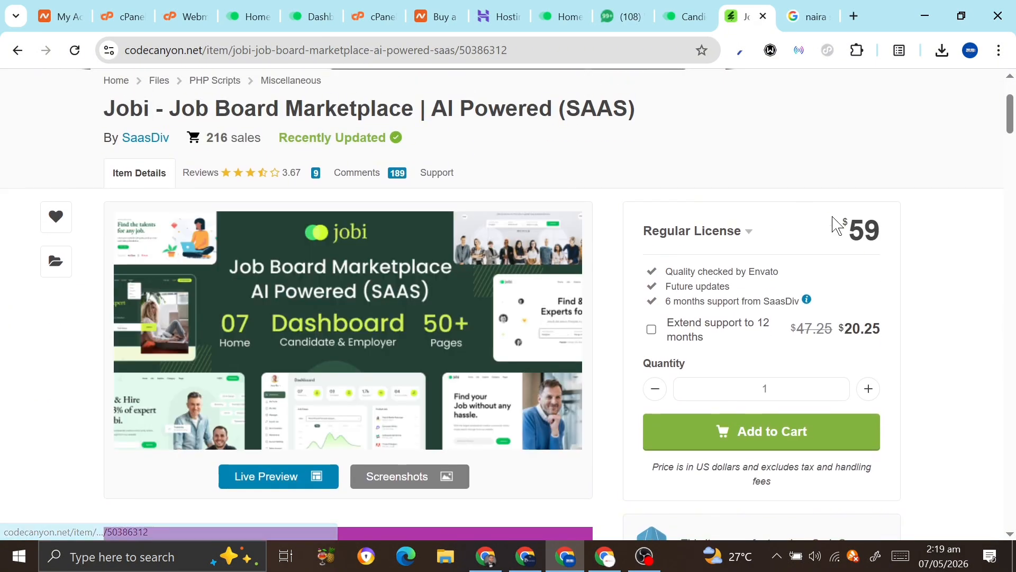
pyautogui.scroll(-10, 454, 366)
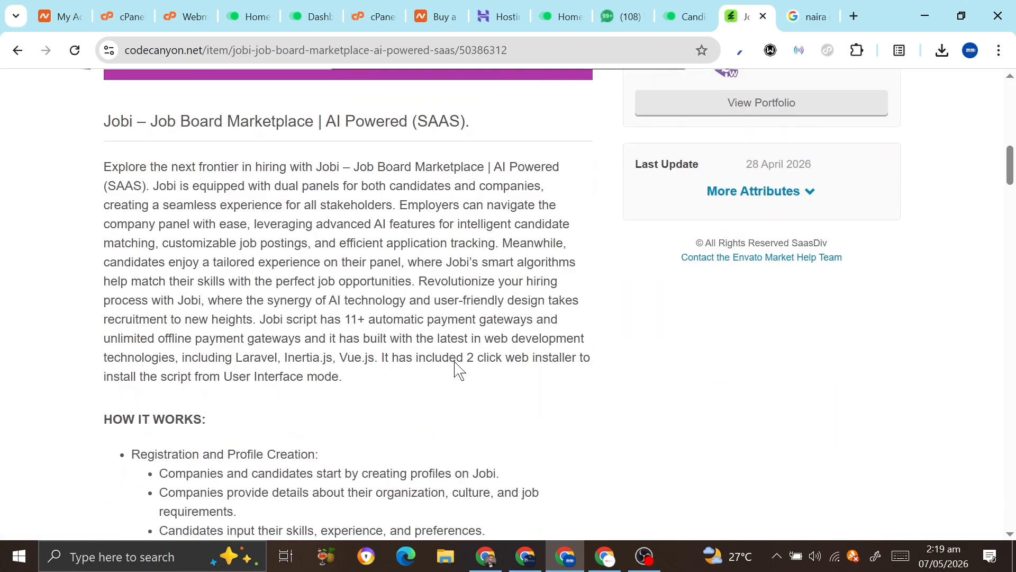
pyautogui.scroll(10, 456, 368)
pyautogui.scroll(-8, 456, 368)
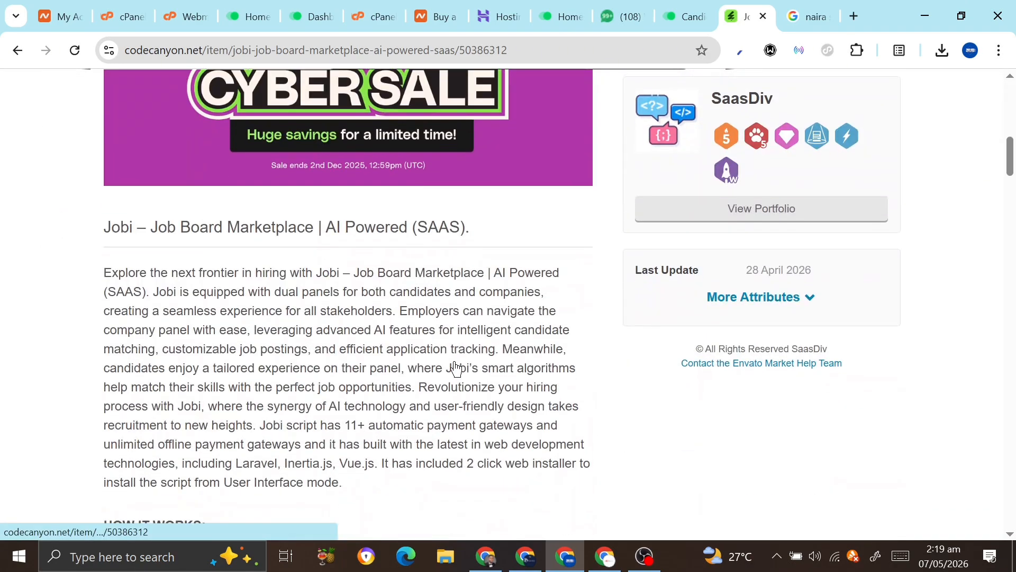
pyautogui.scroll(-3, 341, 414)
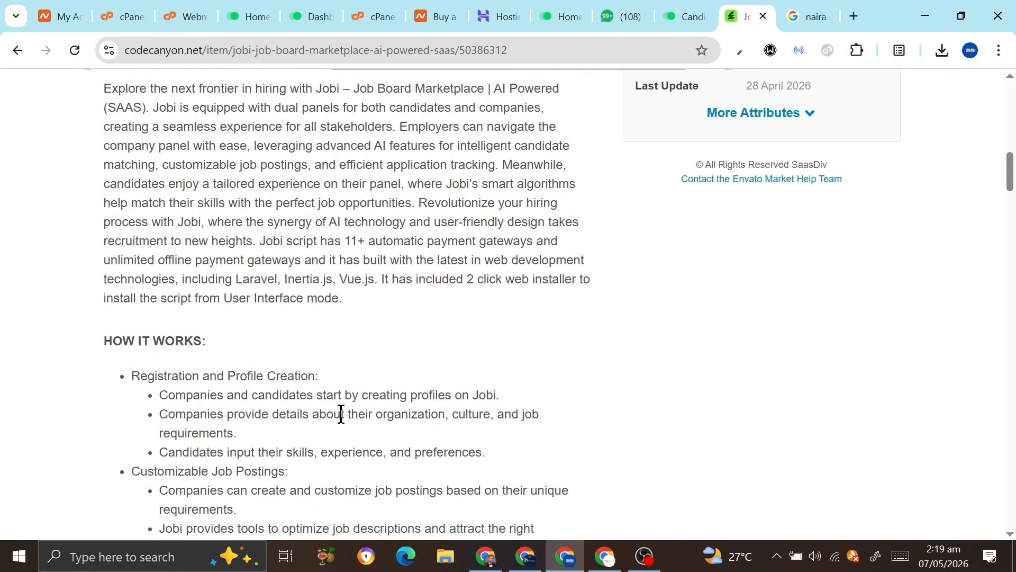
pyautogui.scroll(7, 341, 415)
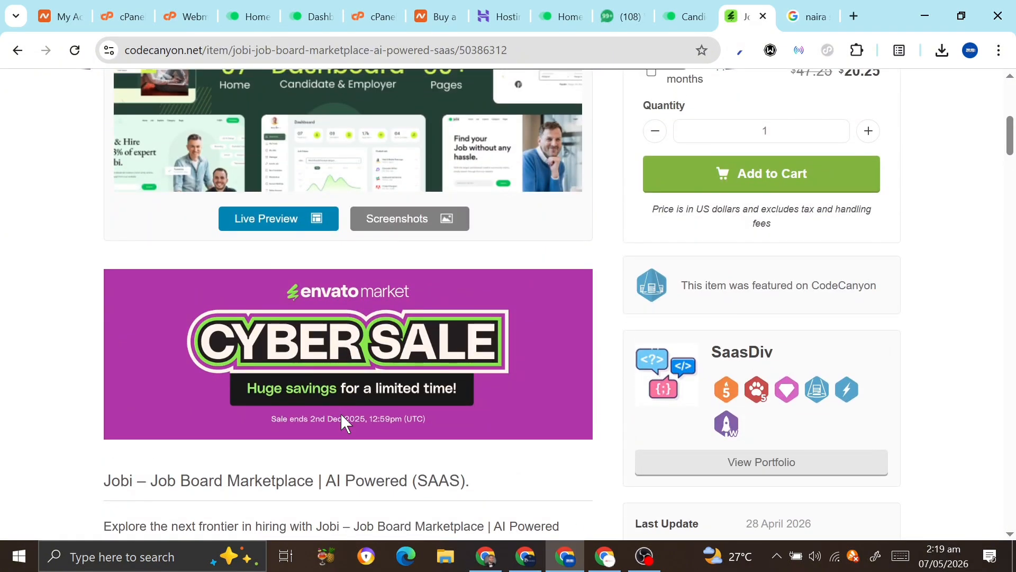
pyautogui.scroll(-2, 342, 415)
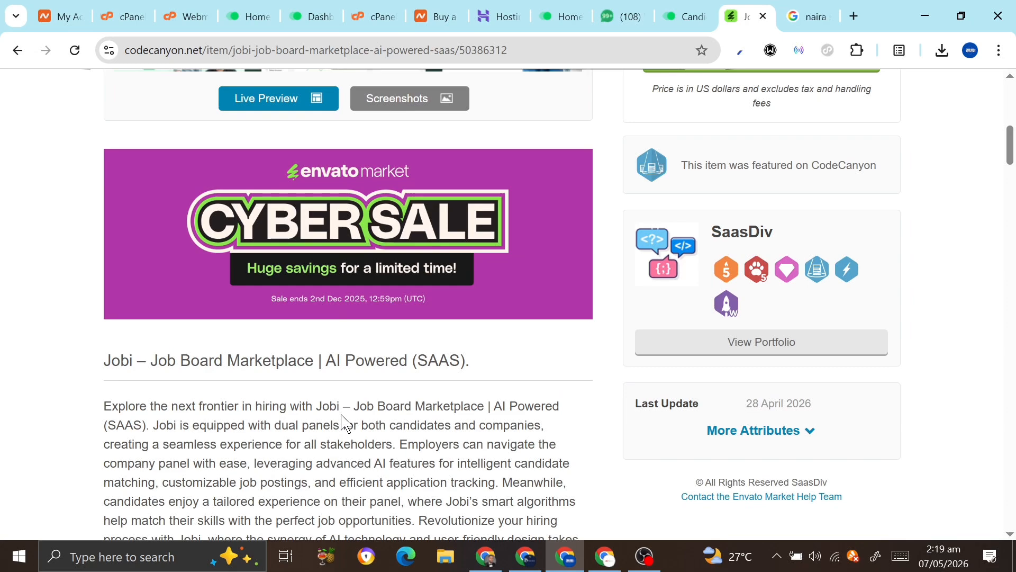
pyautogui.scroll(8, 342, 424)
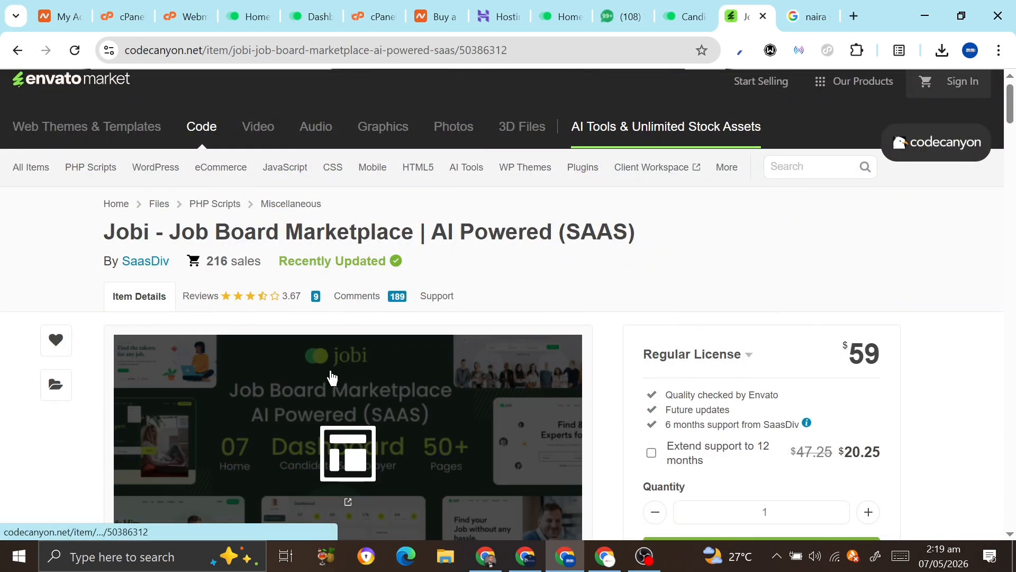
# Go from the Google login tutorial video to the Ziflite Studio channel page and browse it
pyautogui.click(526, 556)
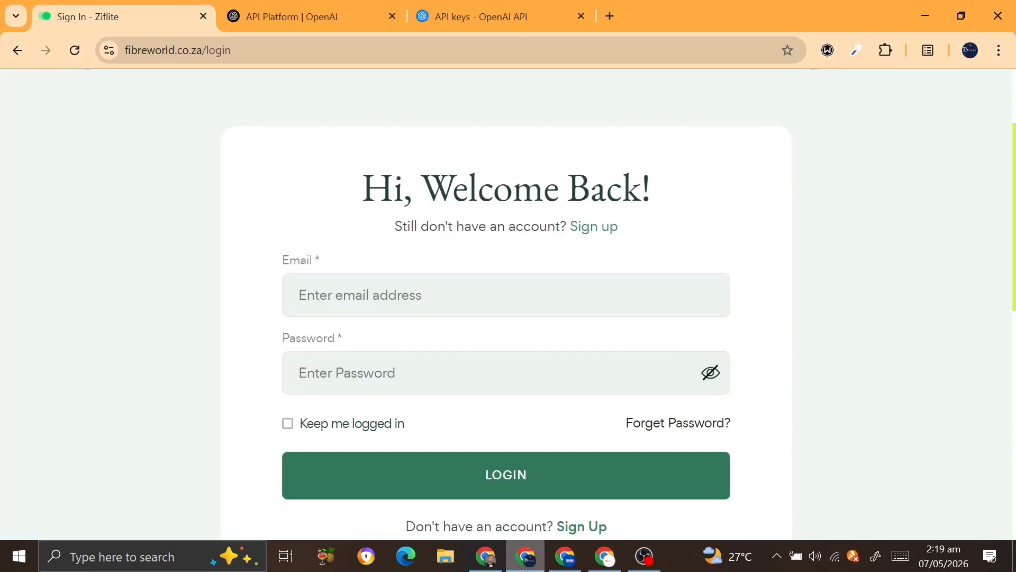
pyautogui.click(486, 556)
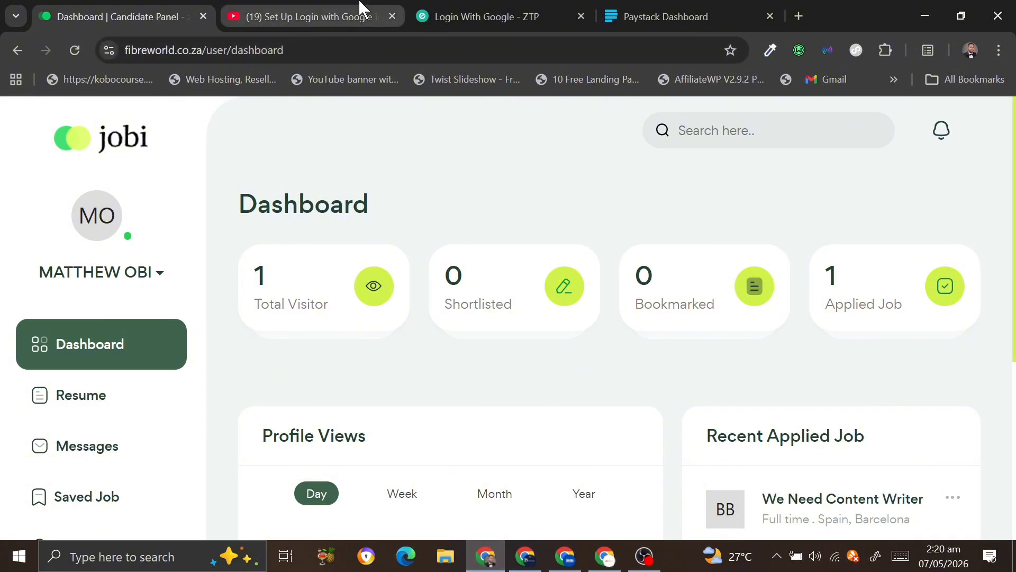
pyautogui.click(307, 17)
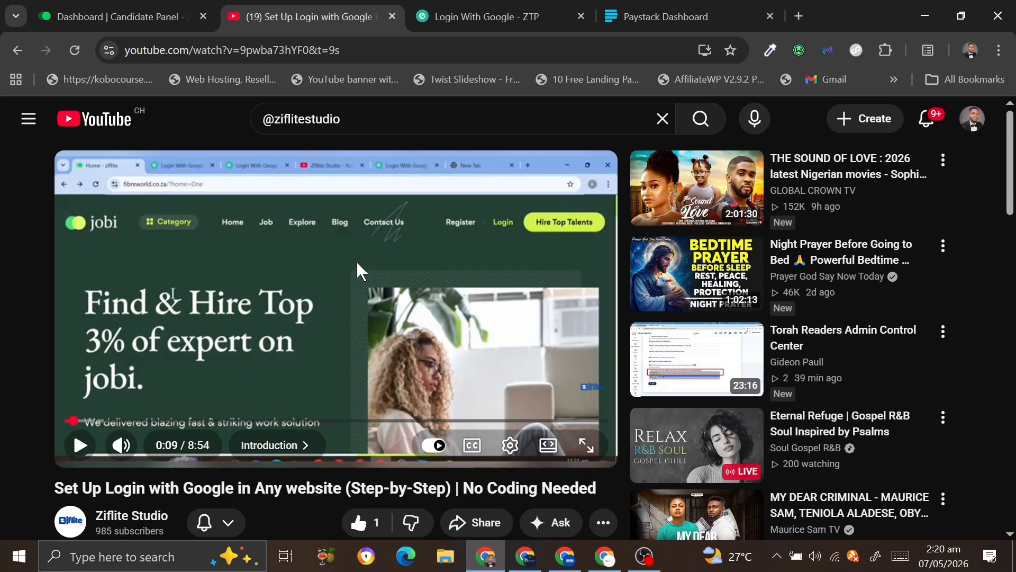
pyautogui.click(119, 516)
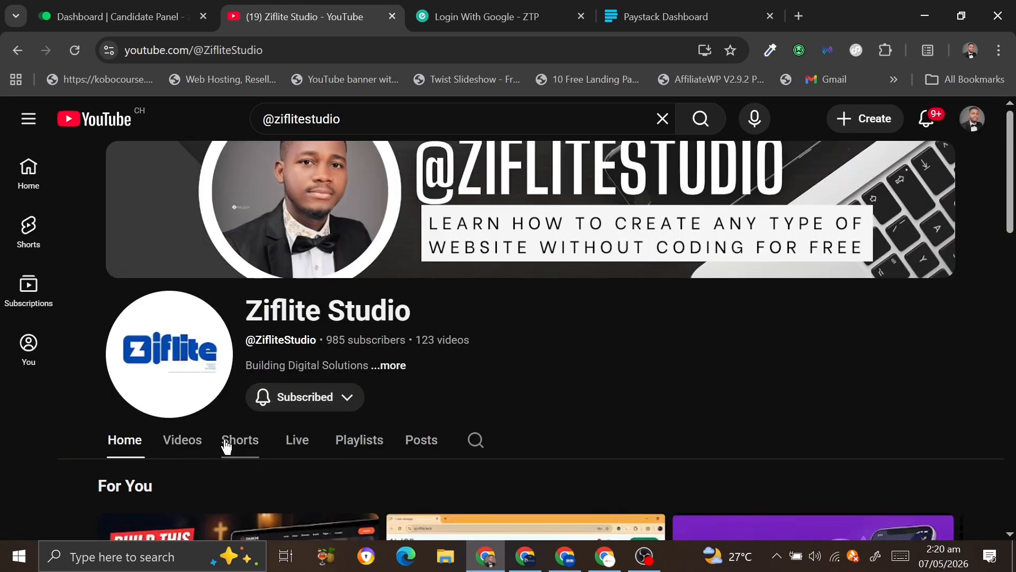
pyautogui.scroll(-4, 226, 446)
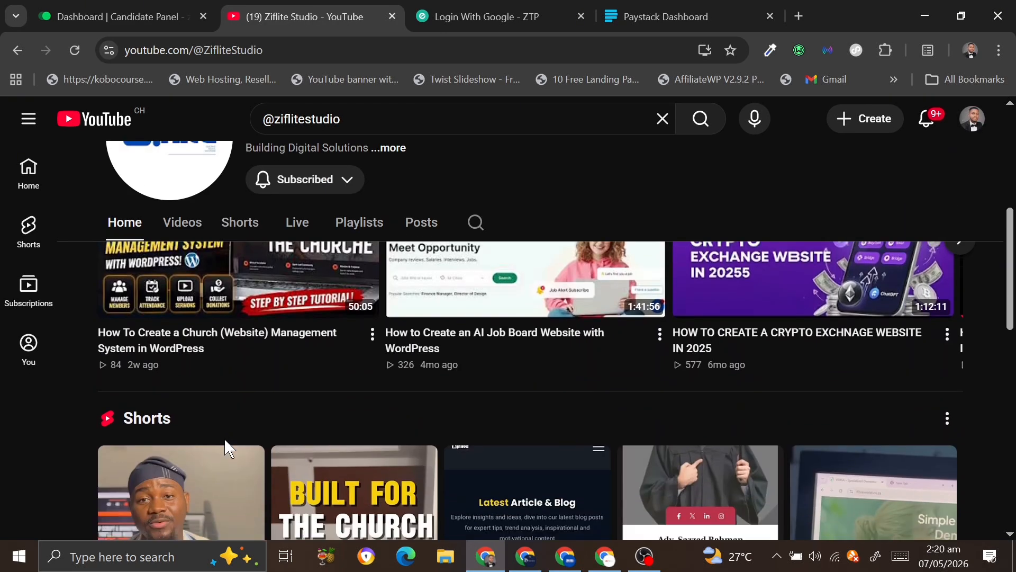
pyautogui.scroll(1, 226, 446)
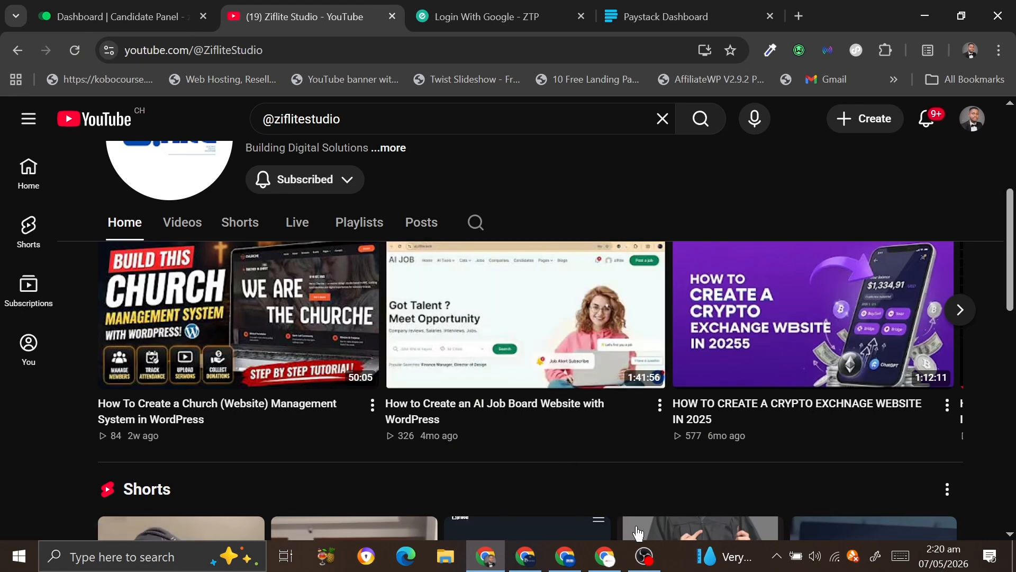
pyautogui.moveTo(648, 559)
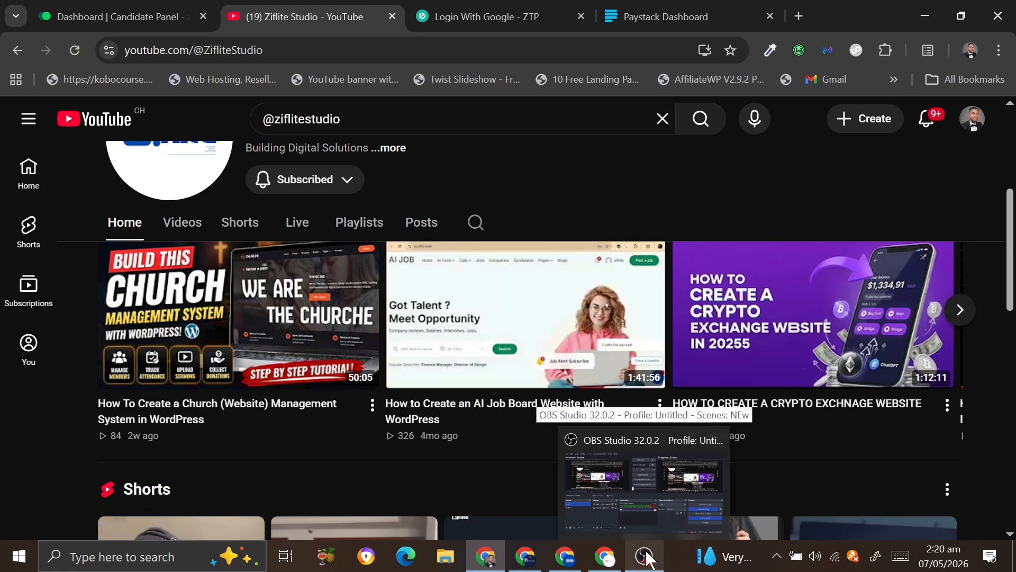